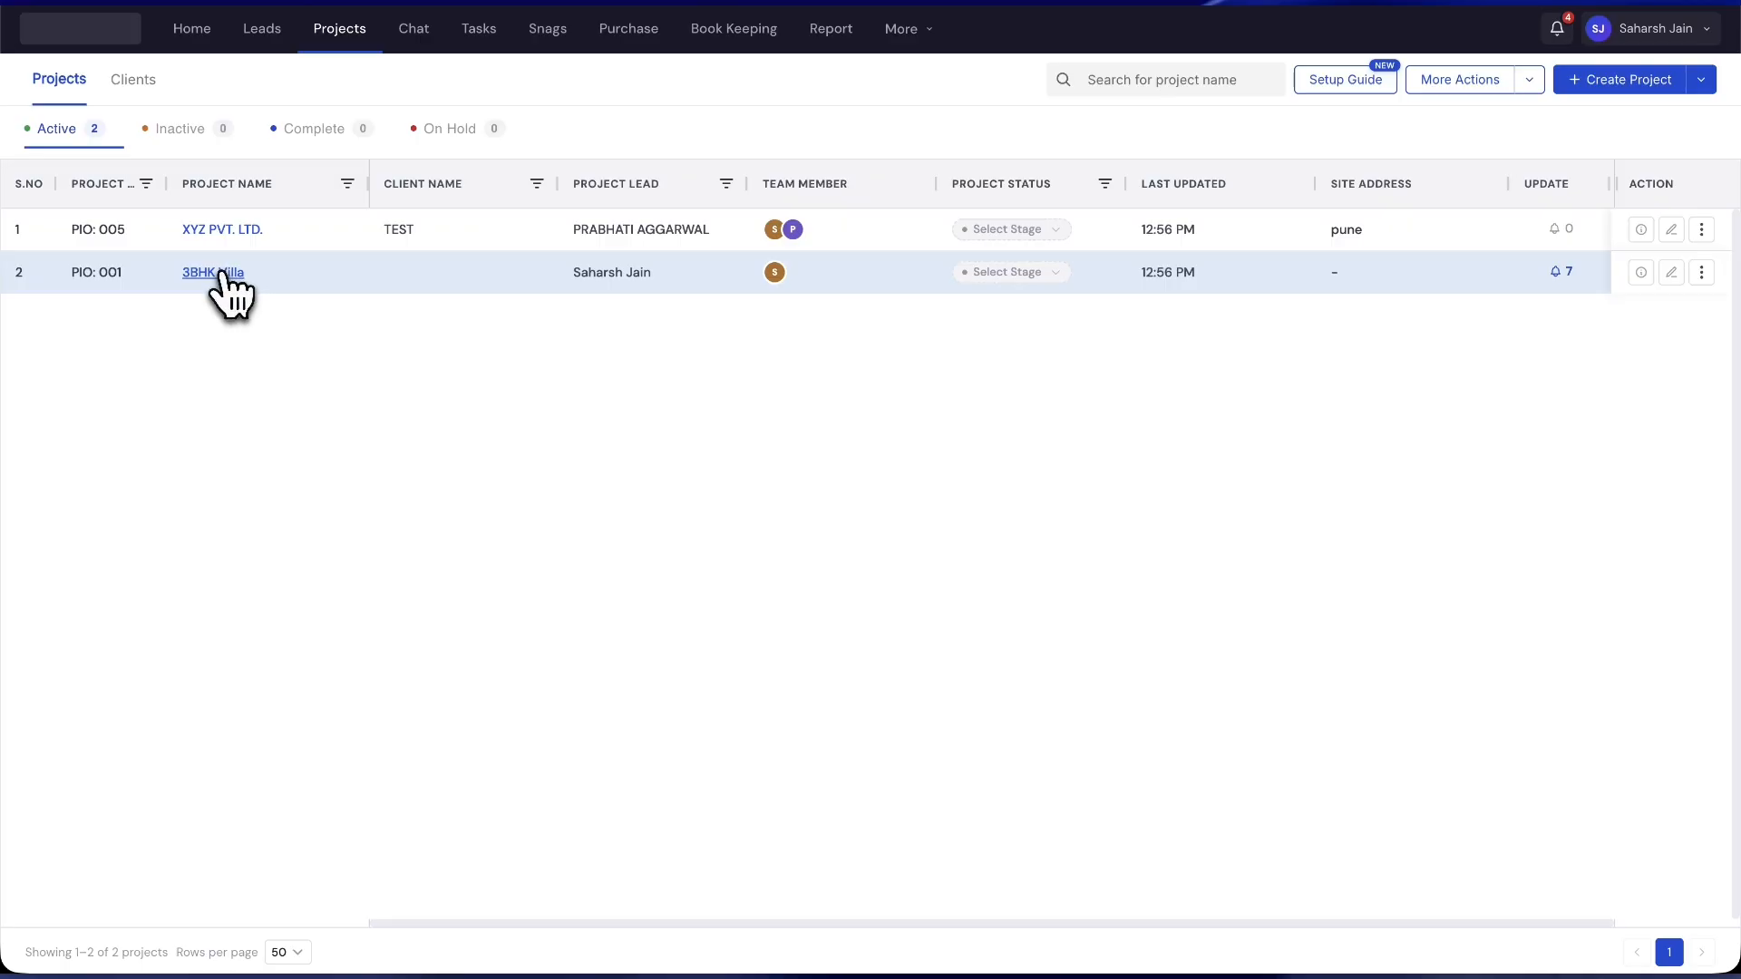
- Open the 3BHK Villa project from the Projects list to view its dashboard
left_click(223, 273)
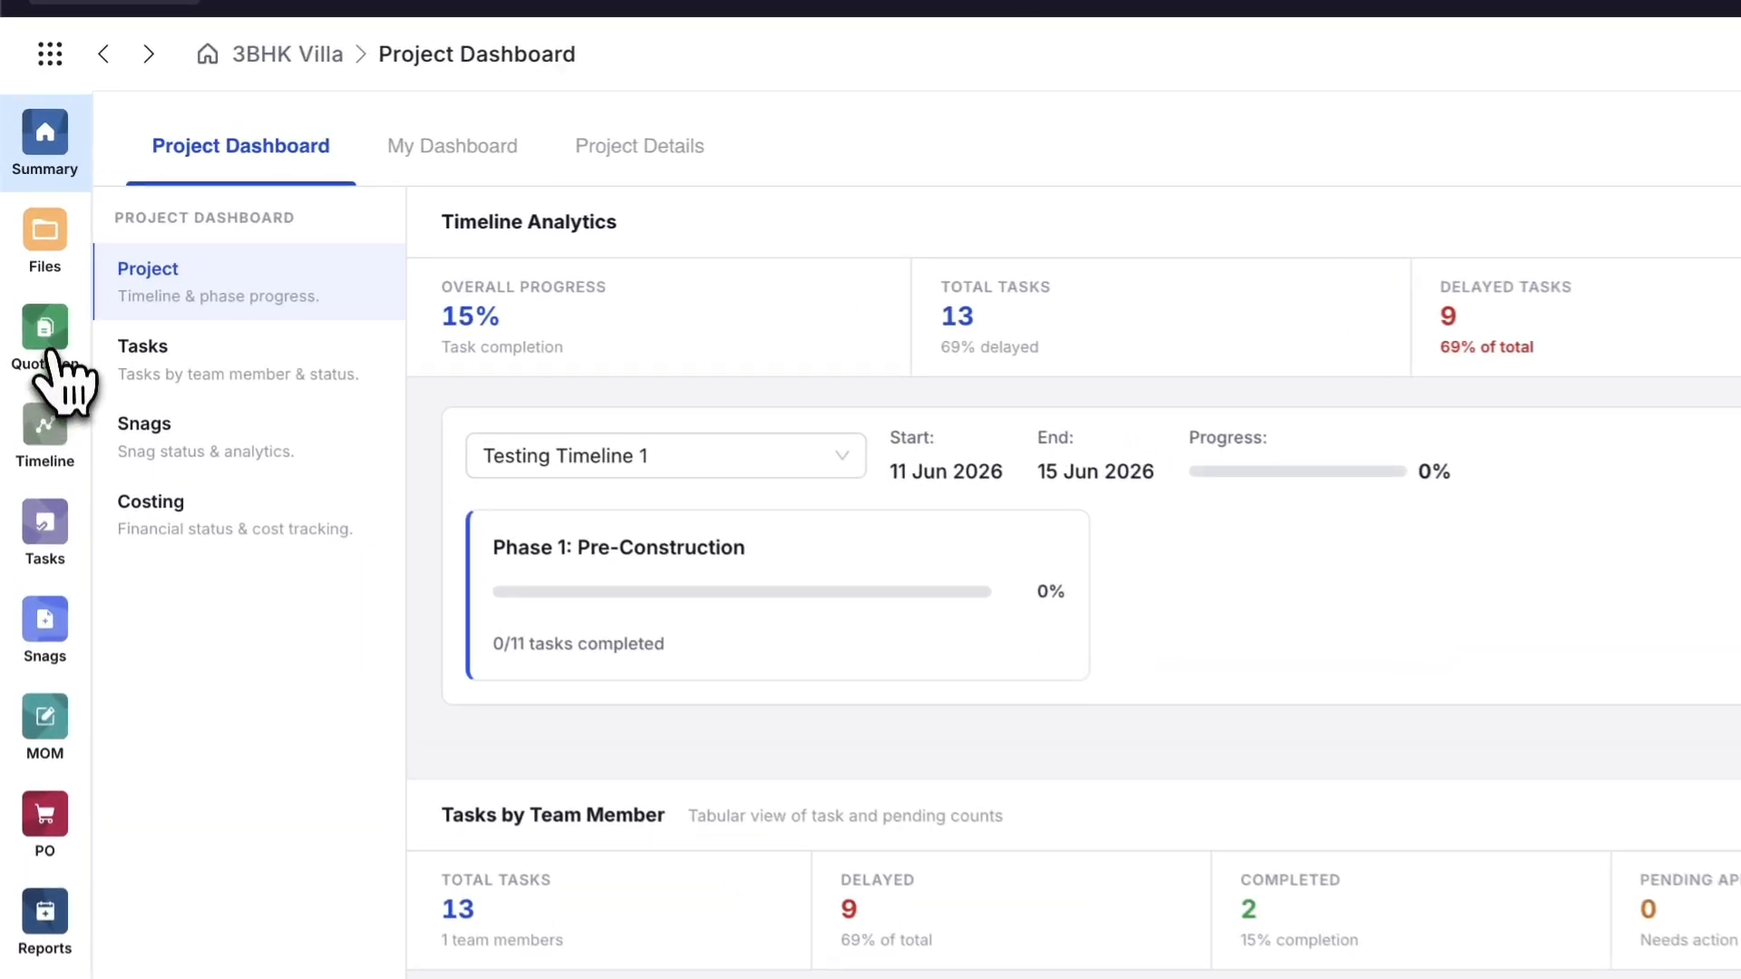
- Open the project's Quotation page, preview the Import From XLS sample files, then cancel the import
left_click(31, 274)
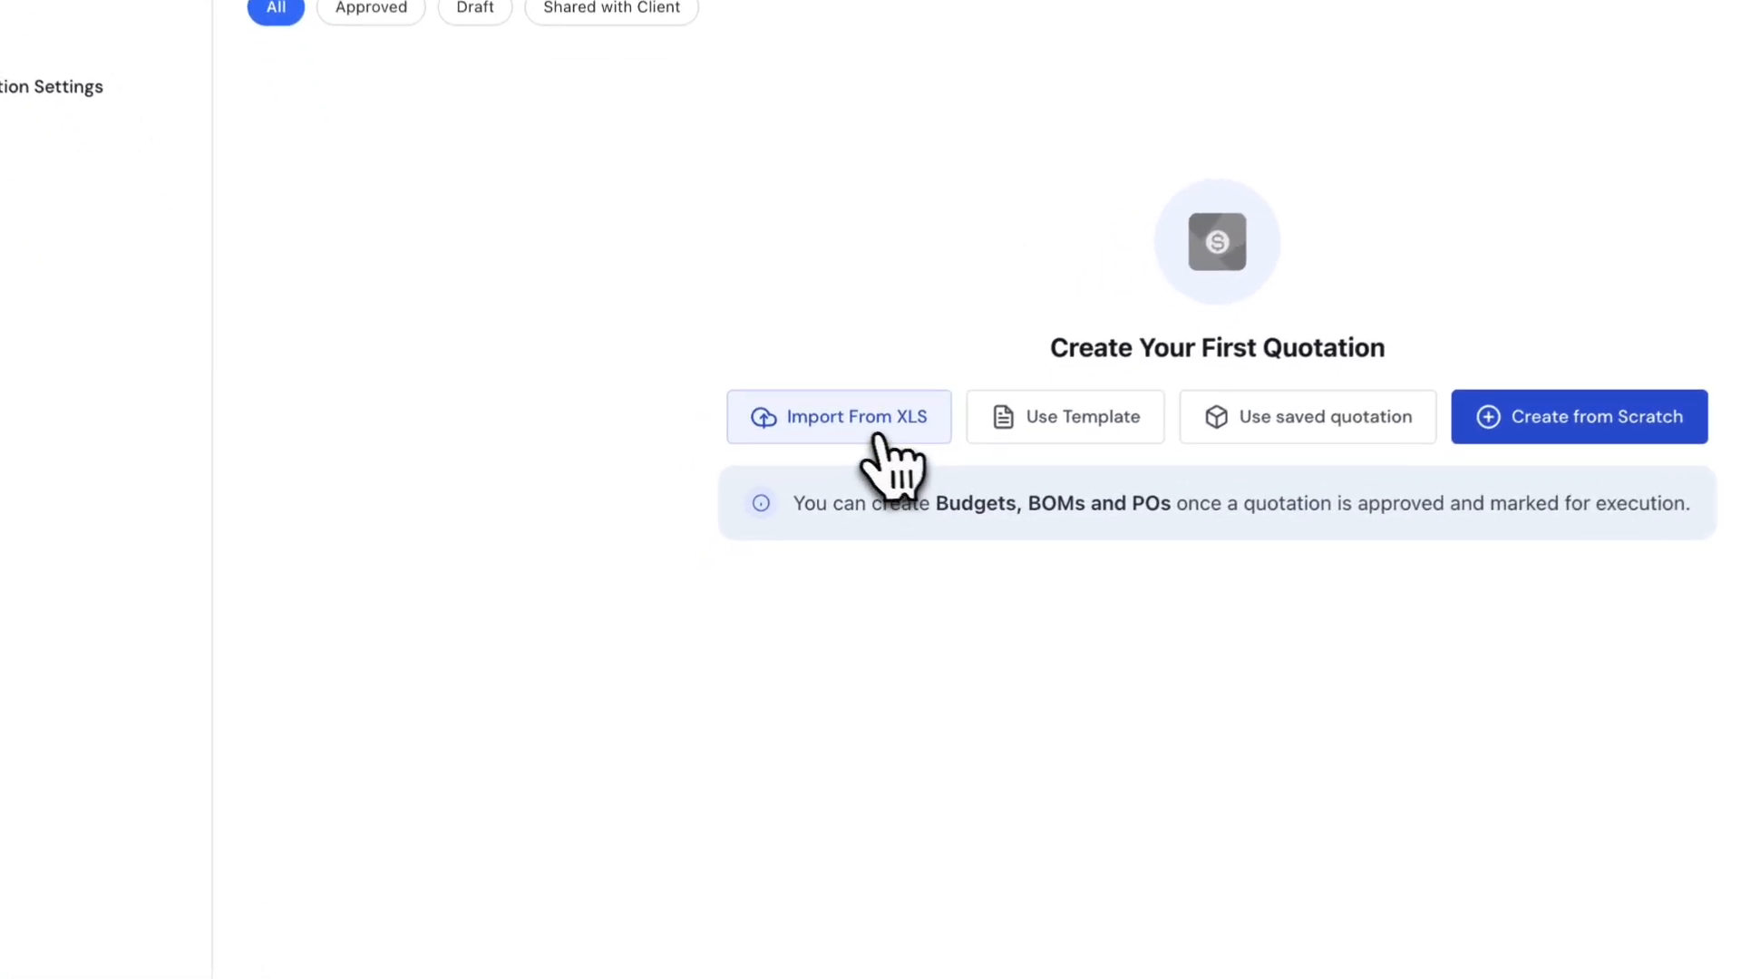
left_click(778, 553)
left_click(871, 588)
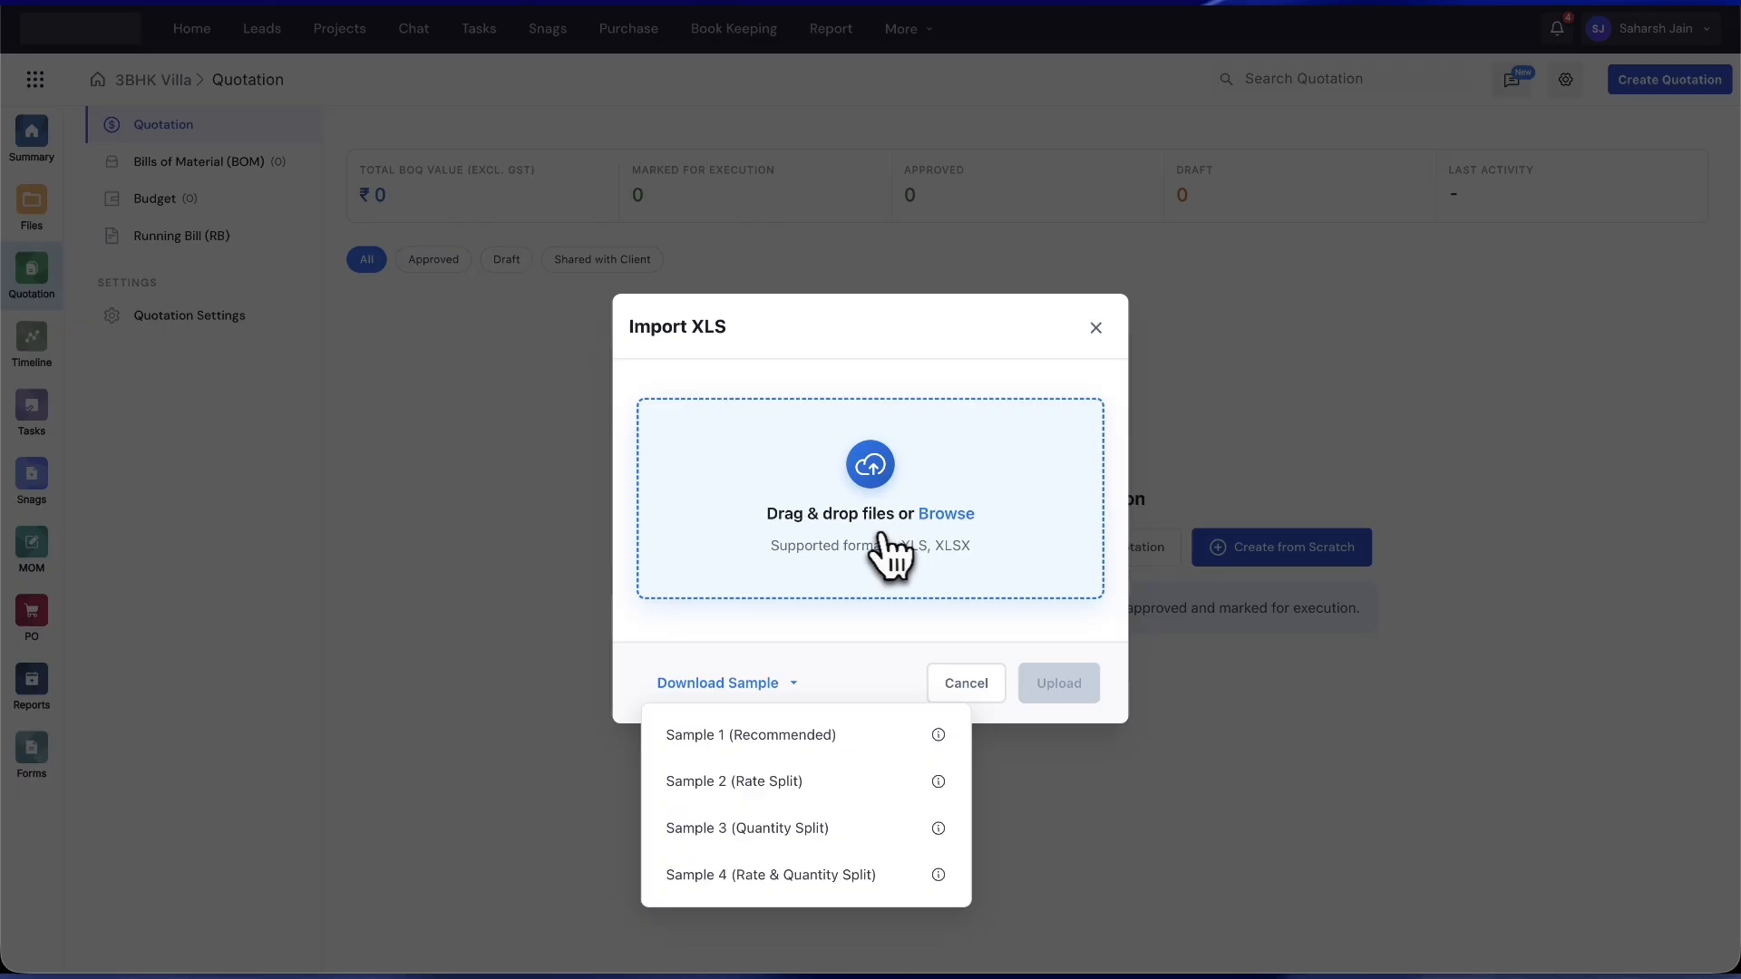
left_click(965, 683)
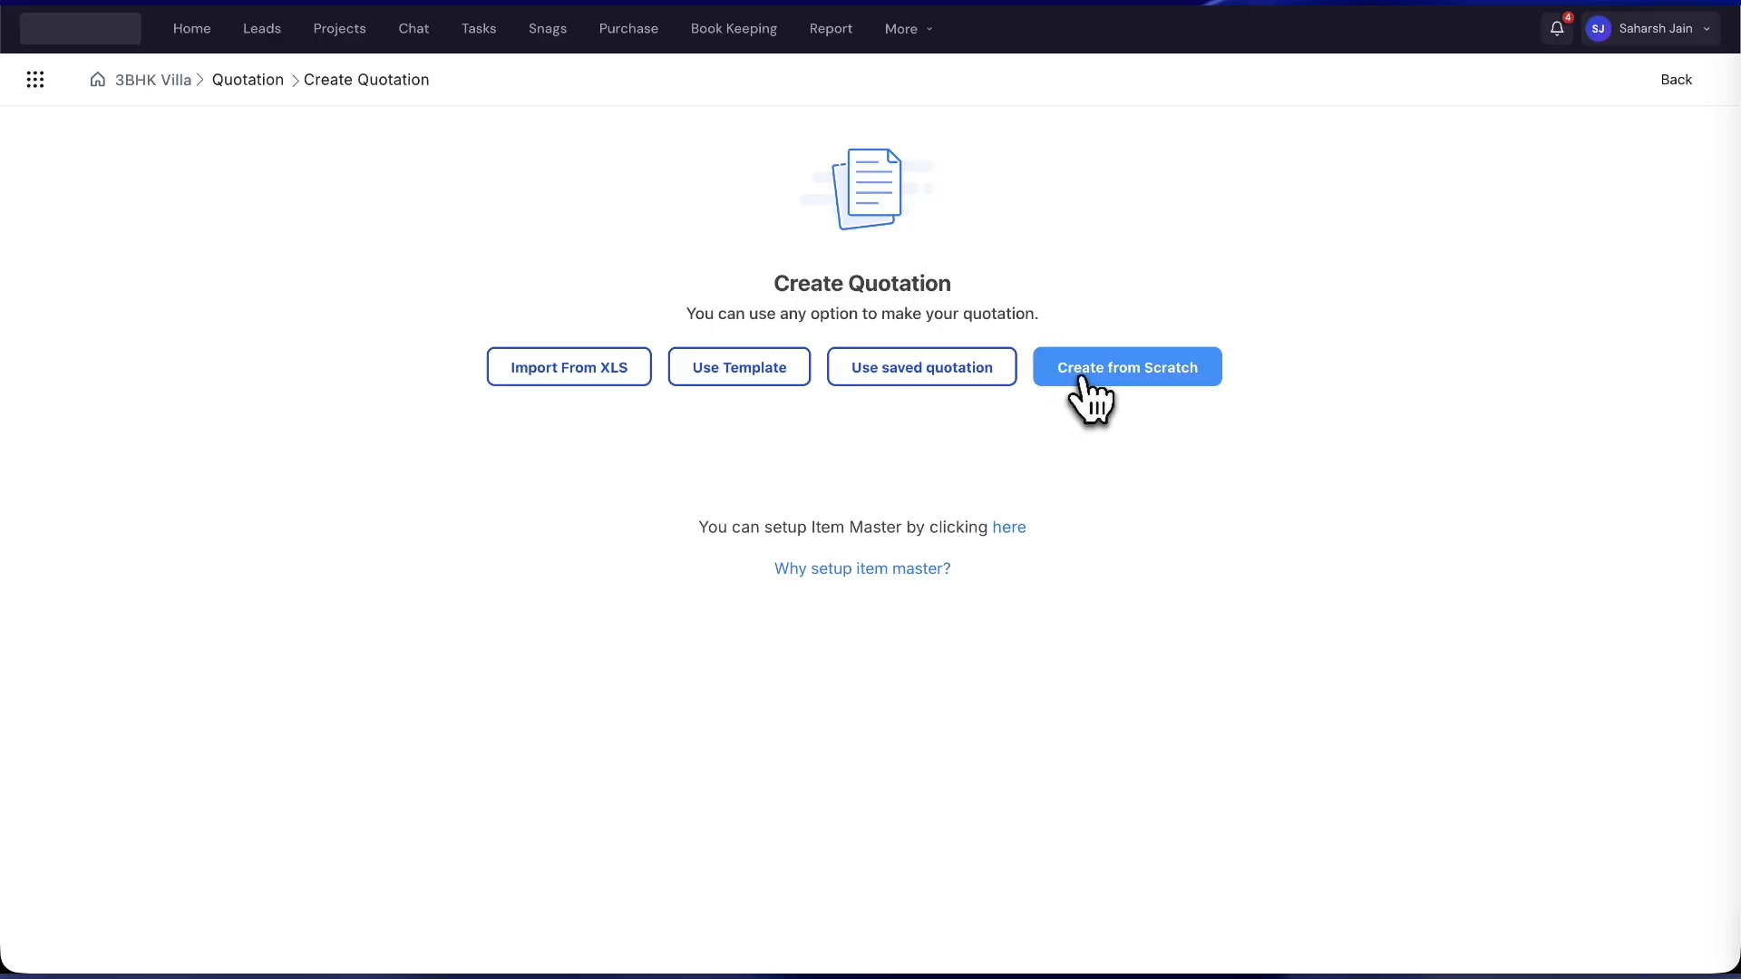
- Create a quotation from scratch named 'Testing Quotation' and rename Section-1 to Electrical
left_click(1084, 381)
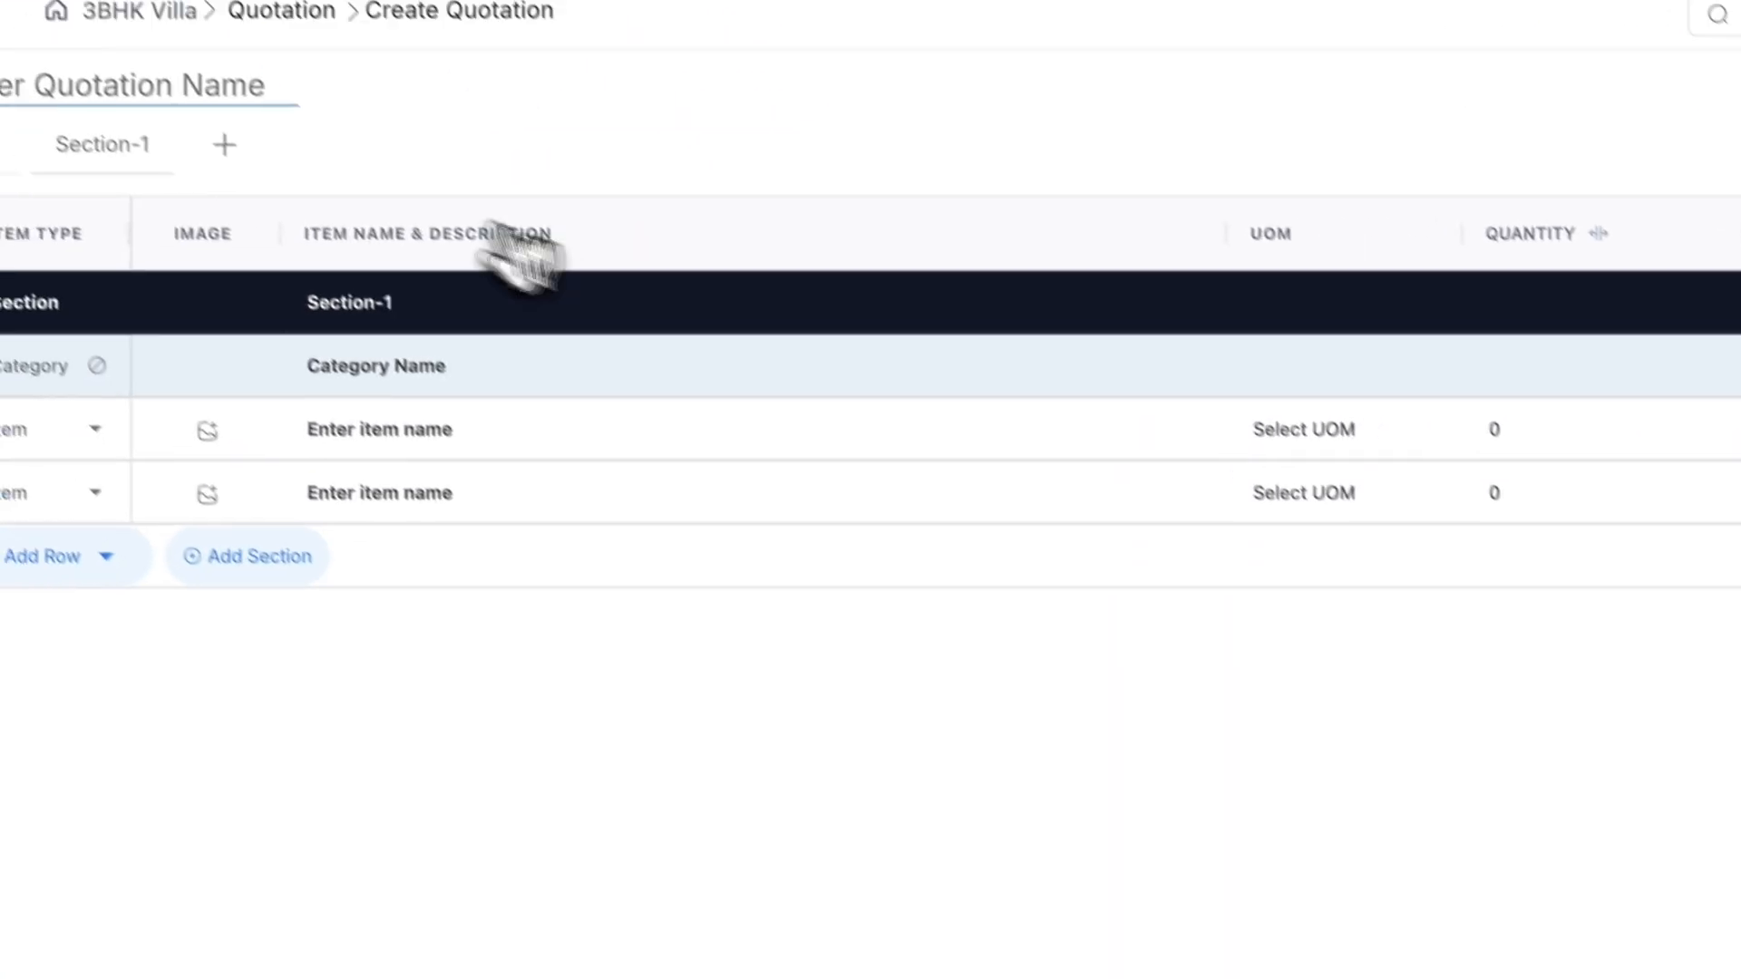
left_click(350, 182)
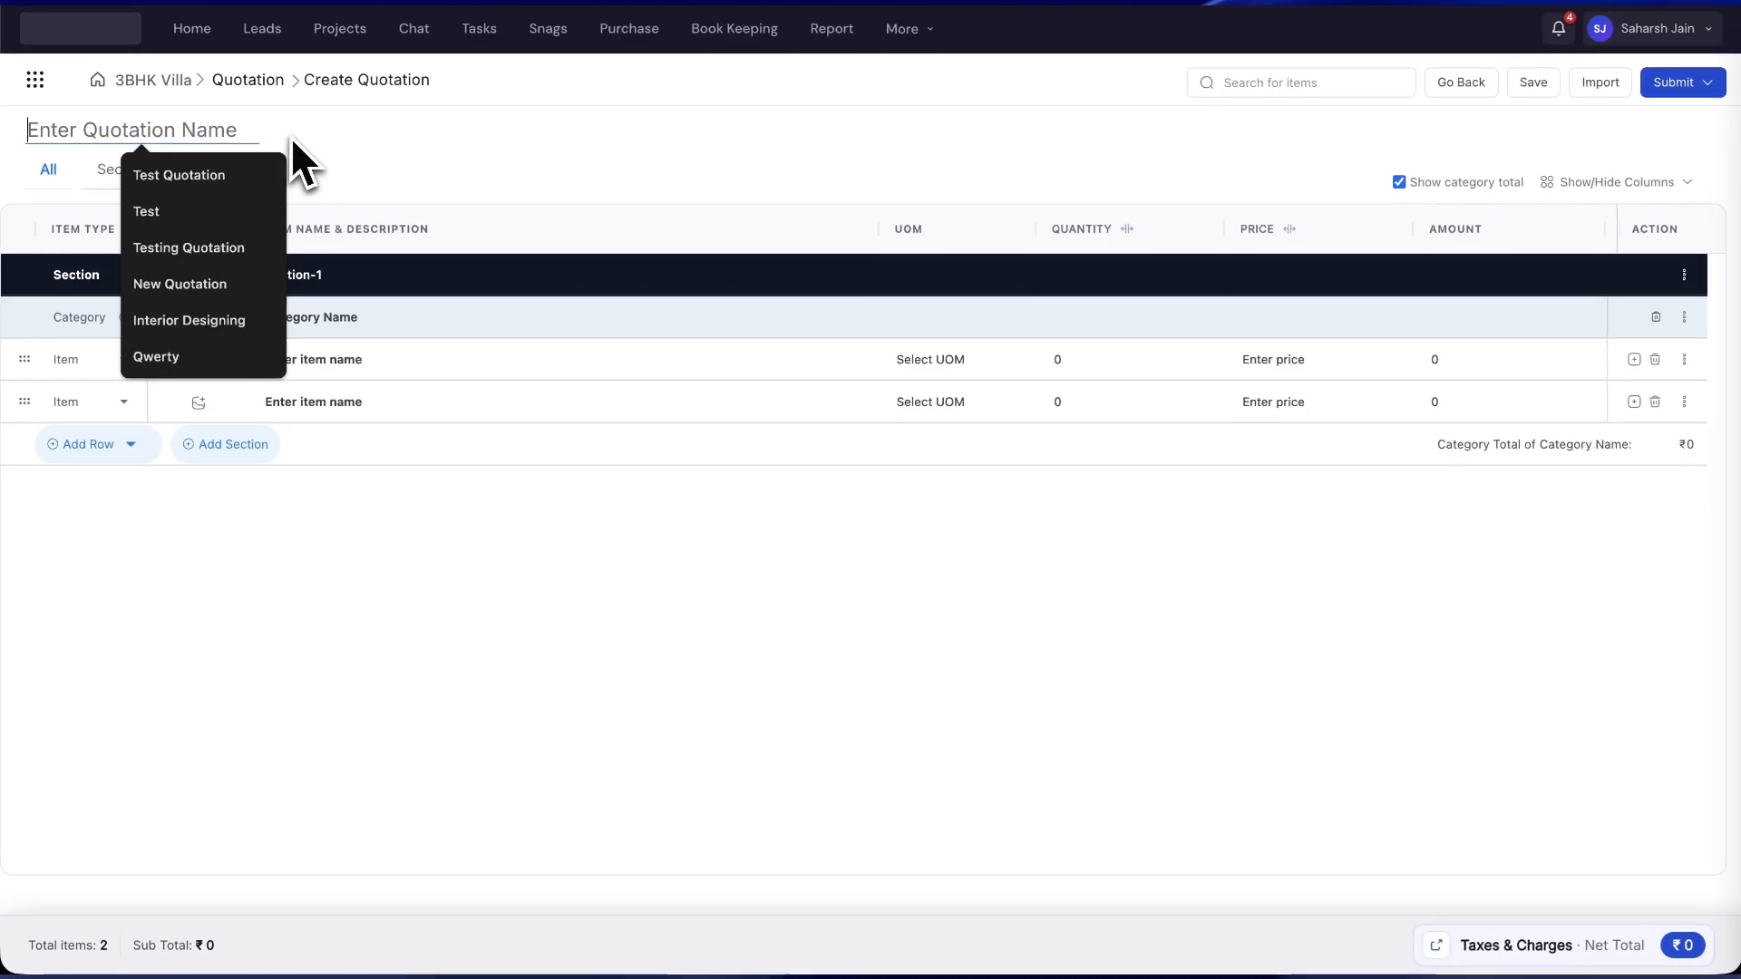
type("Testing Quotation")
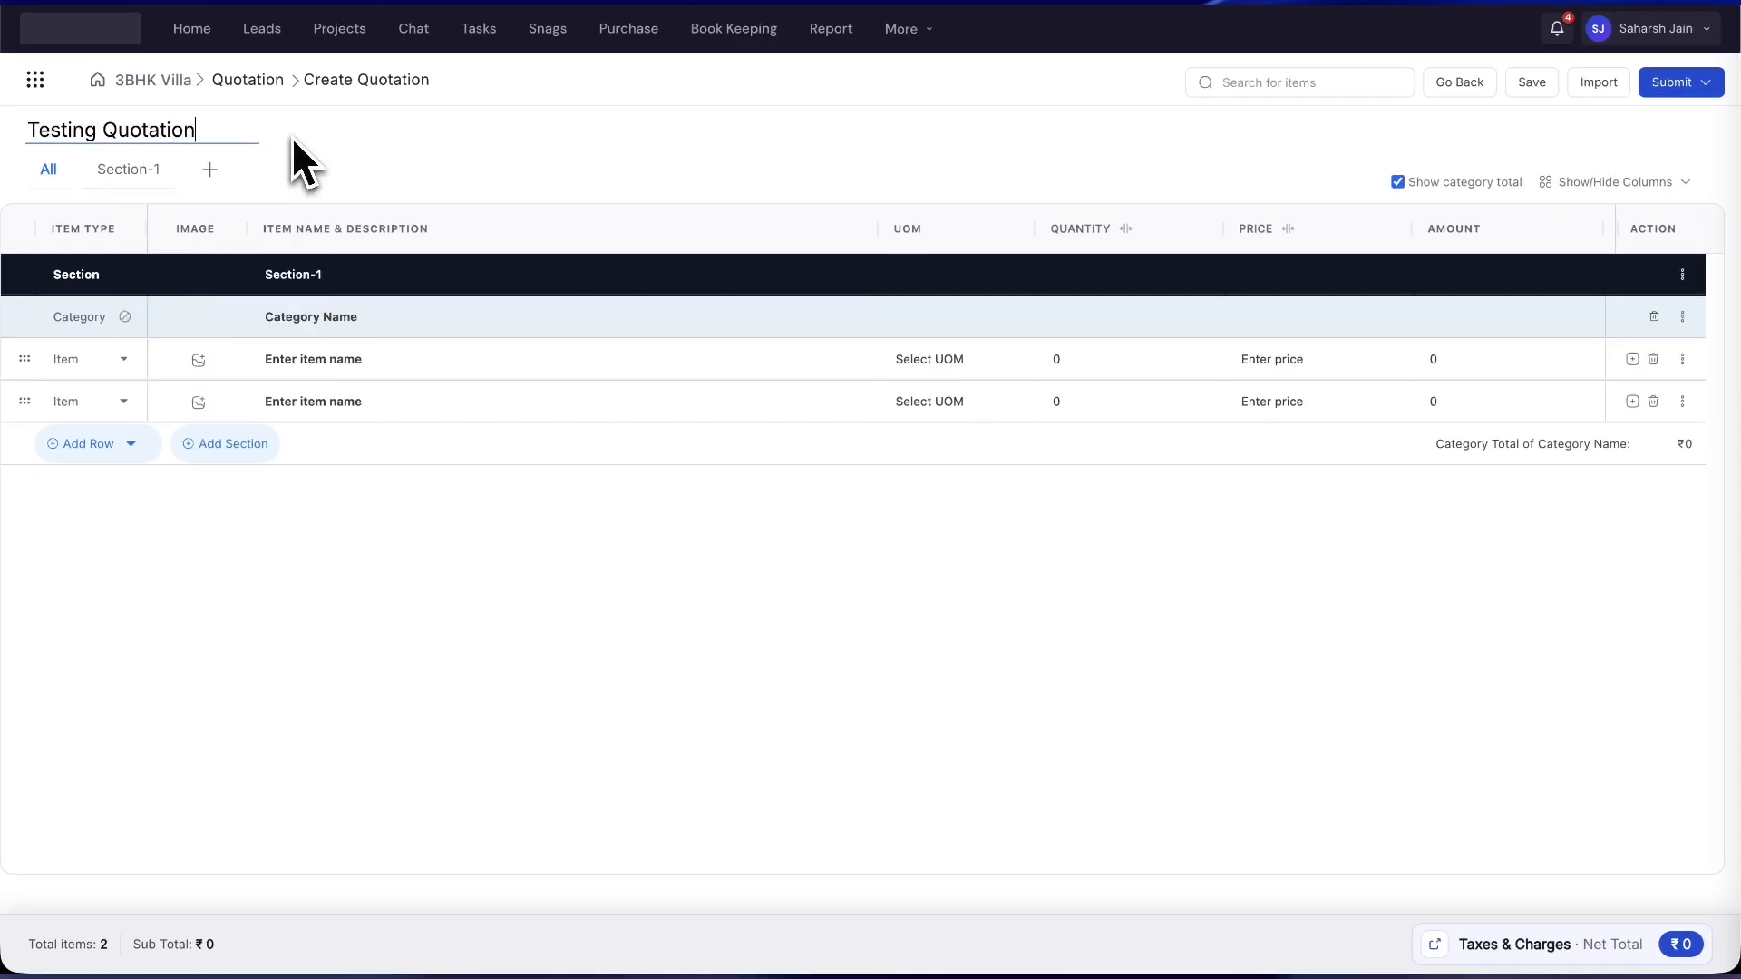
left_click(305, 265)
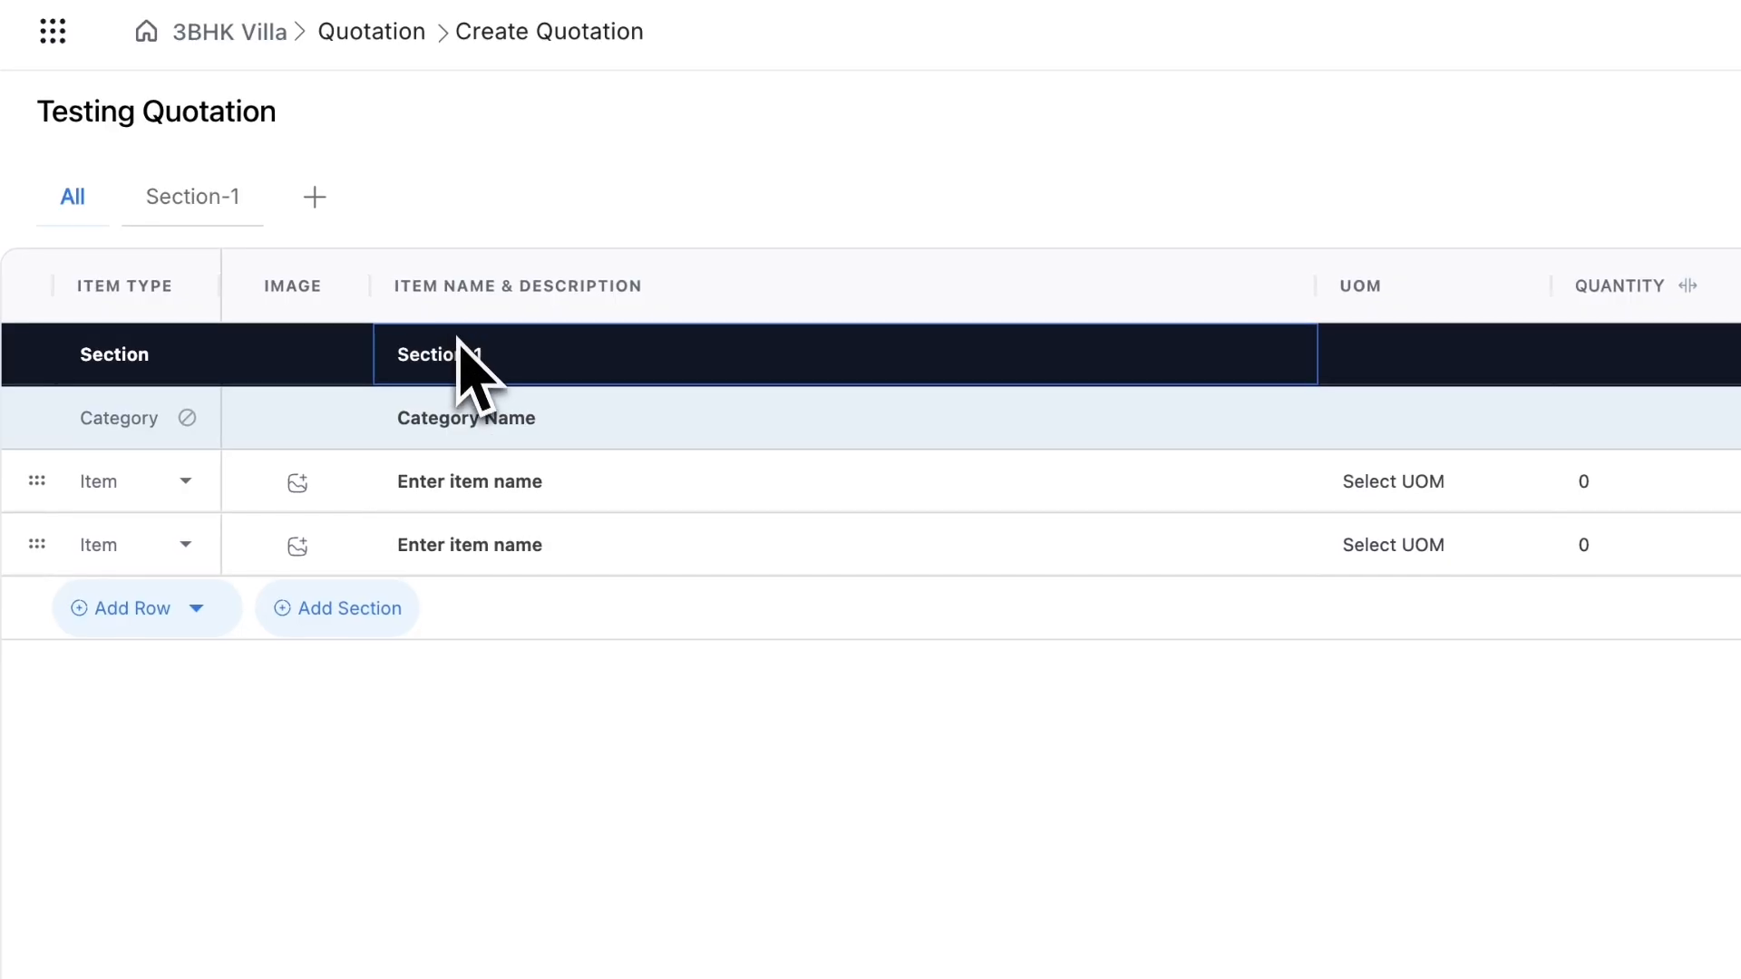
double_click(456, 338)
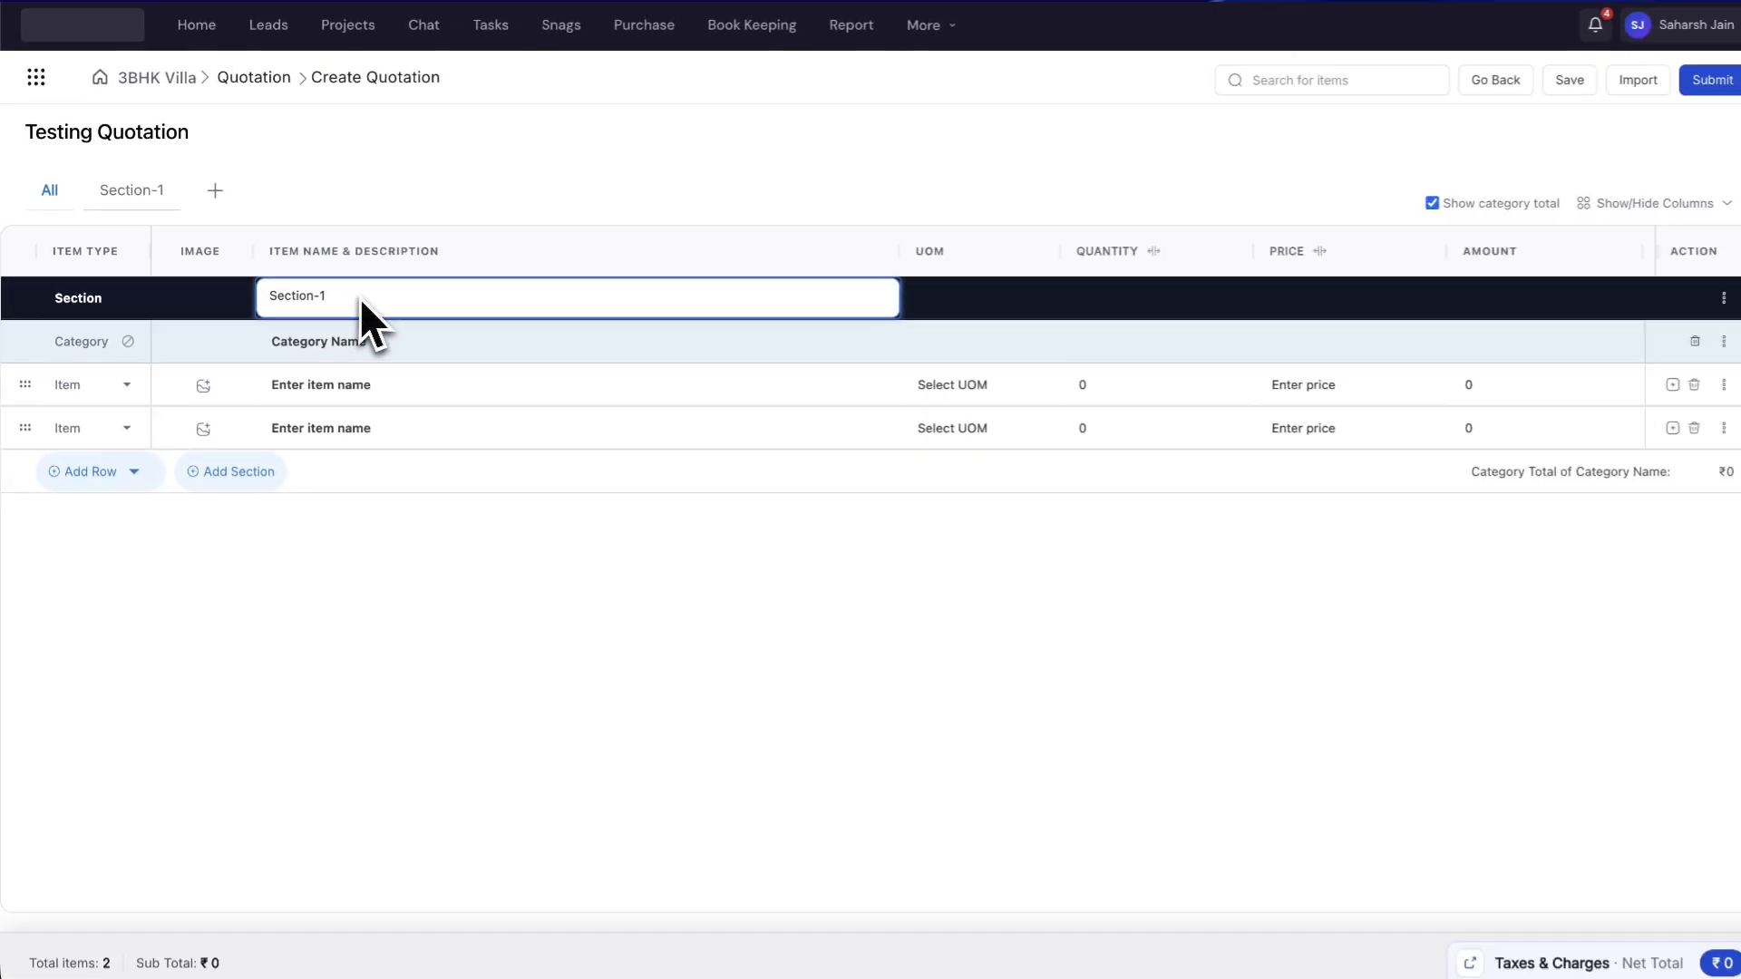
key("super+a")
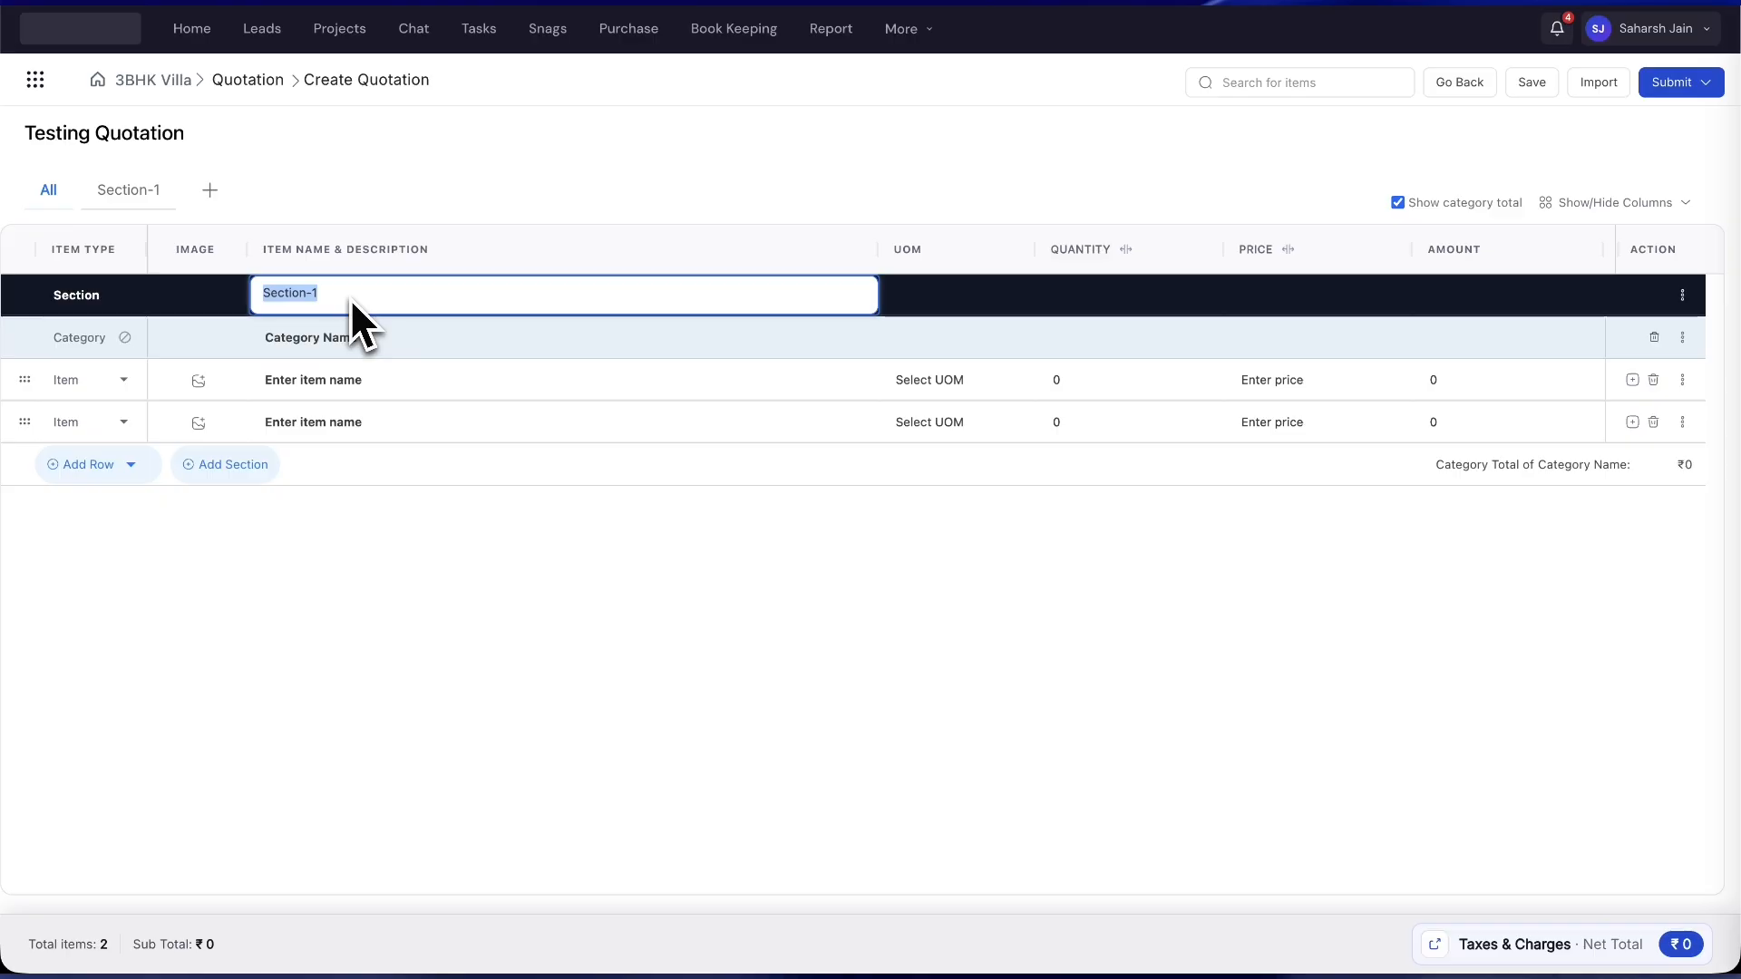
type("Electrical")
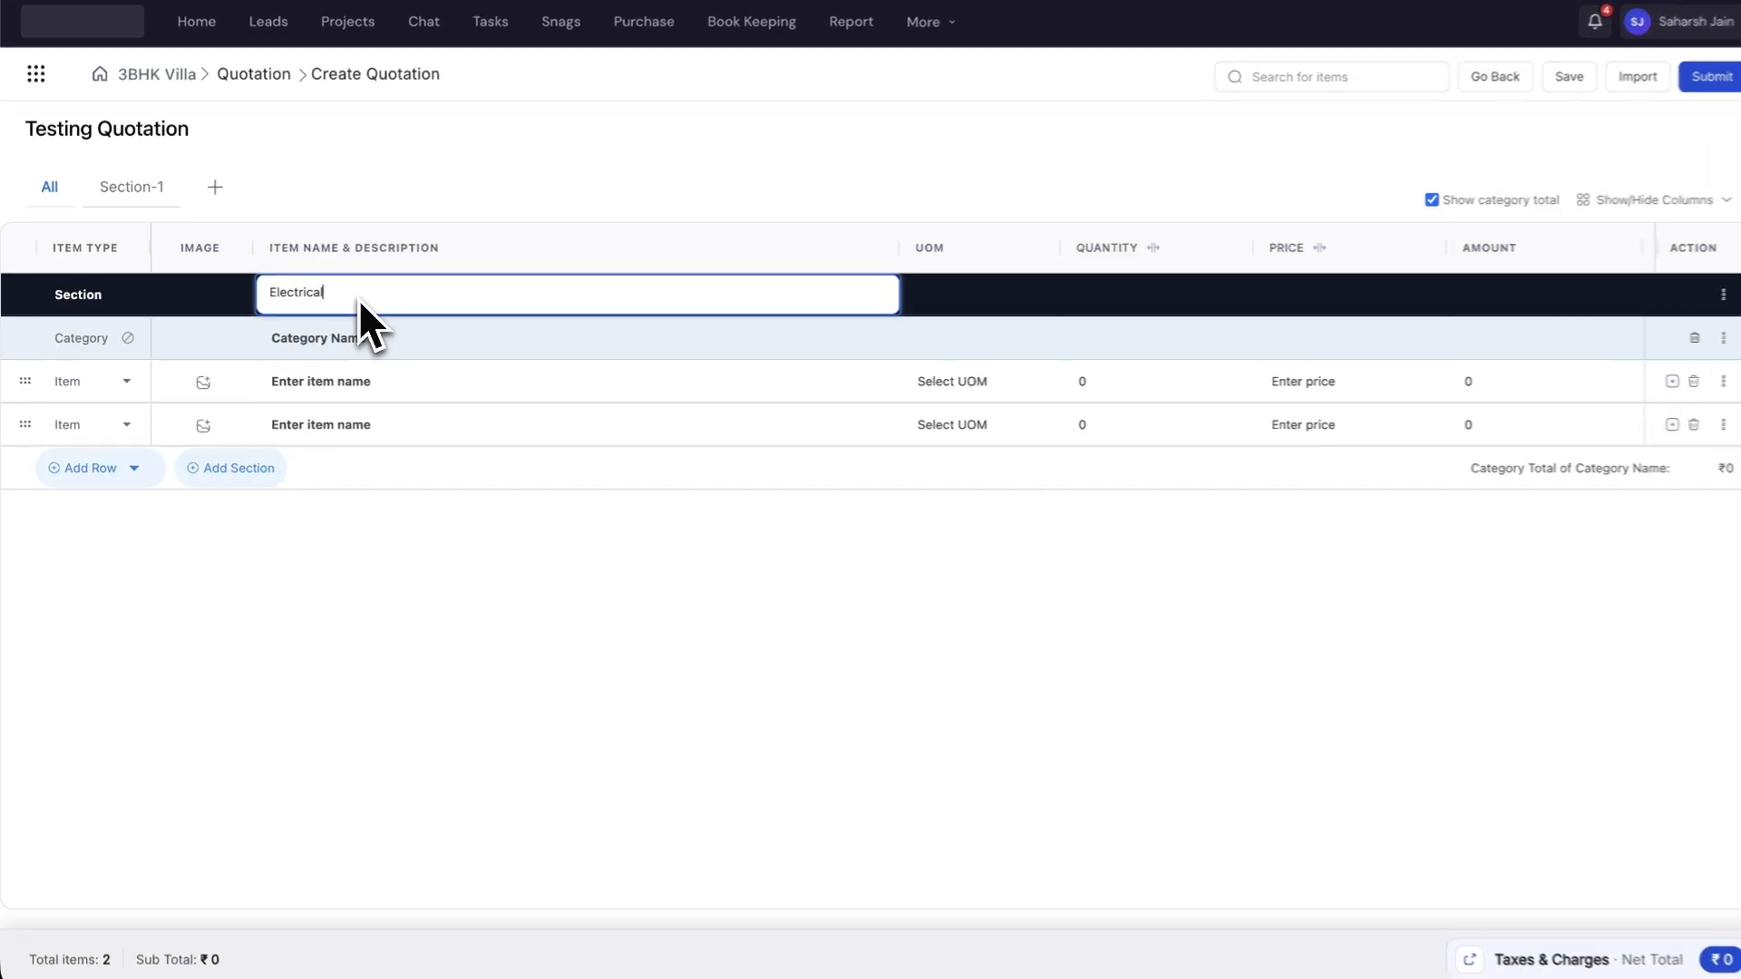
left_click(344, 342)
- Rename the category to Lighting and add items Wiring and Light Installation
left_click(336, 346)
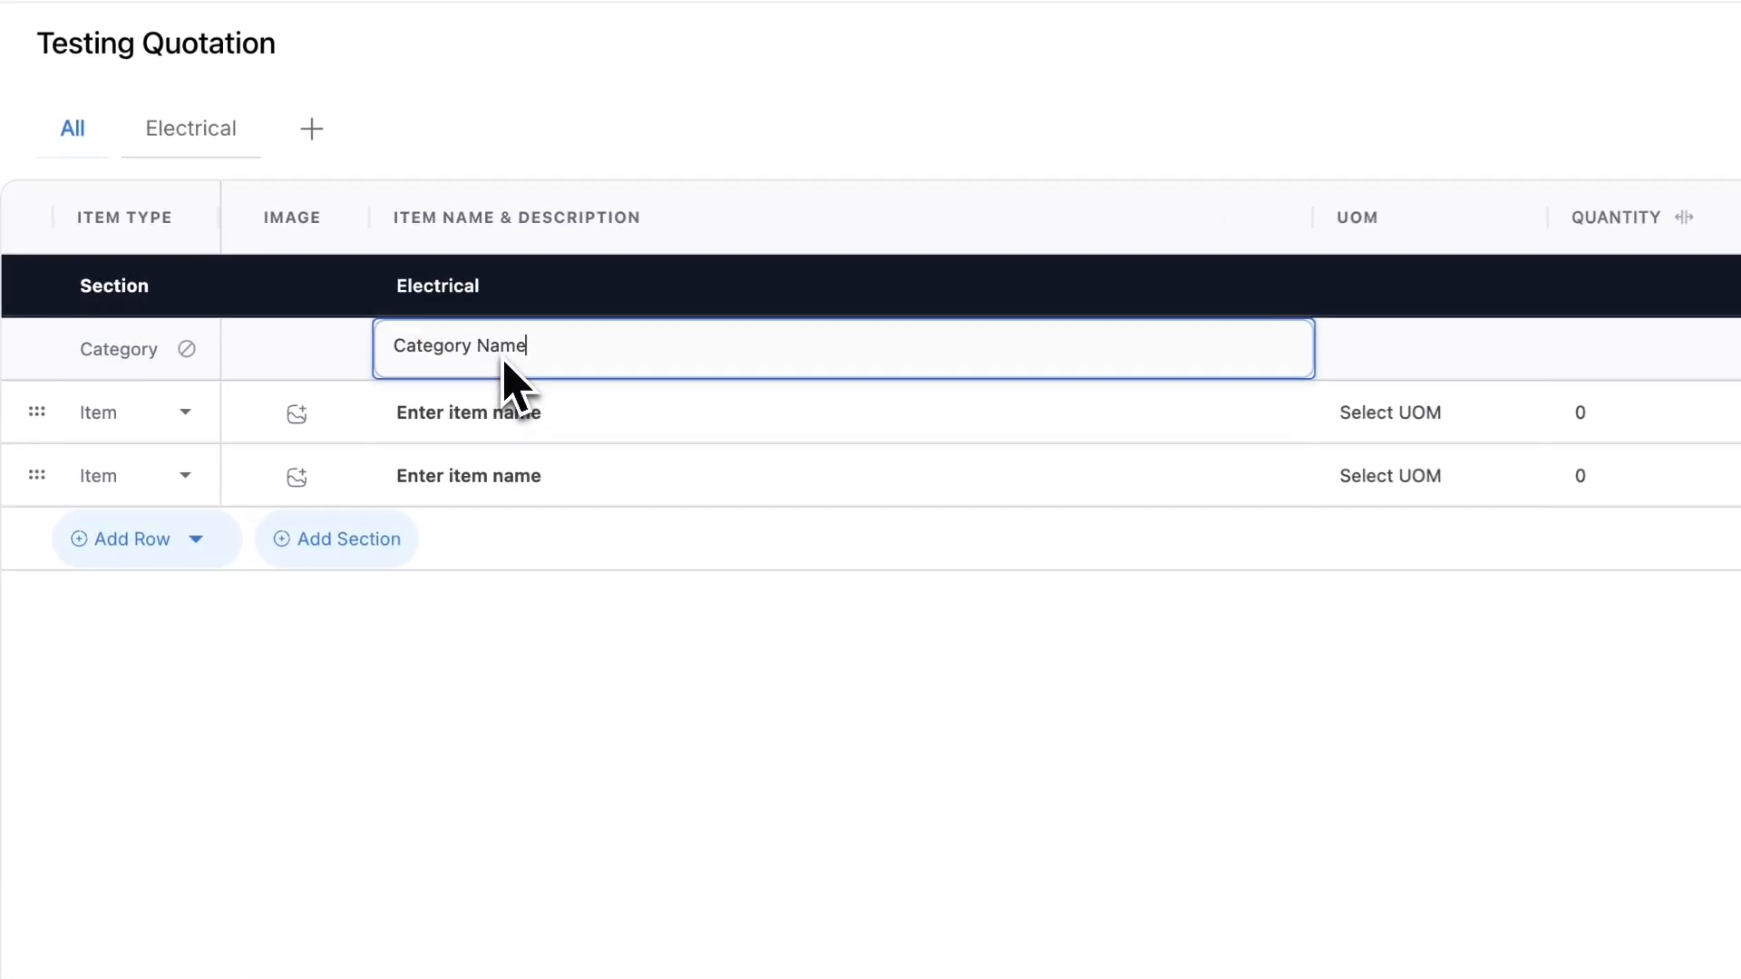
key("super+a")
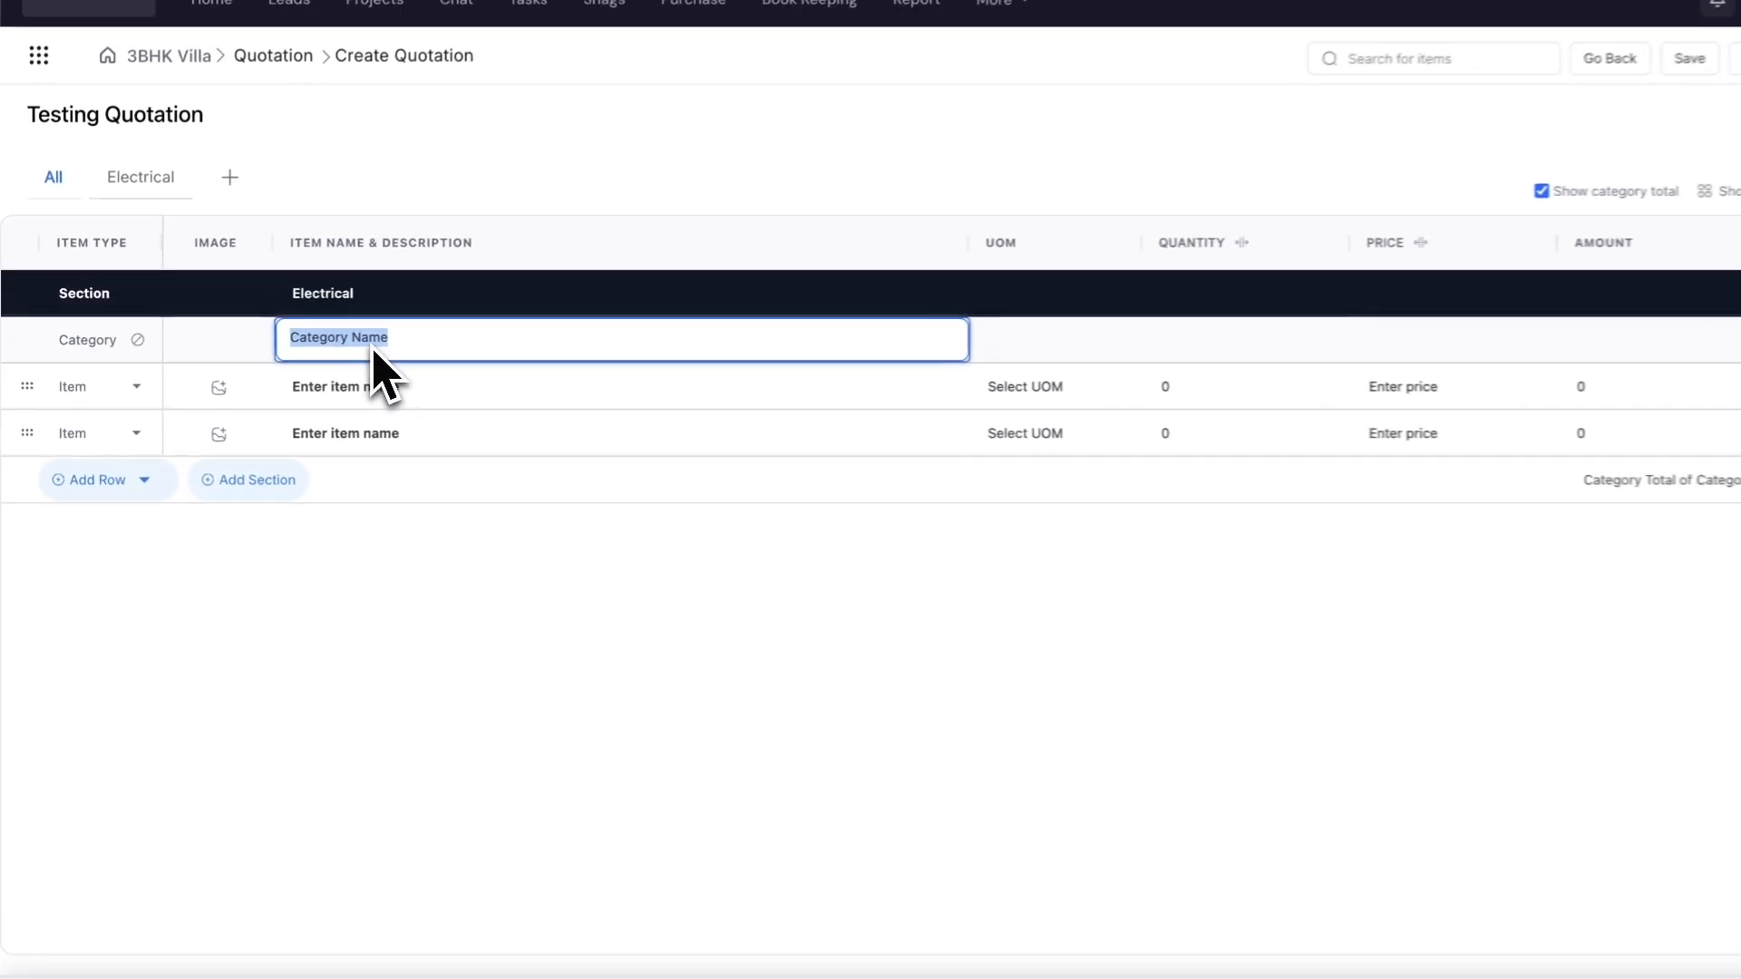
type("Lighting")
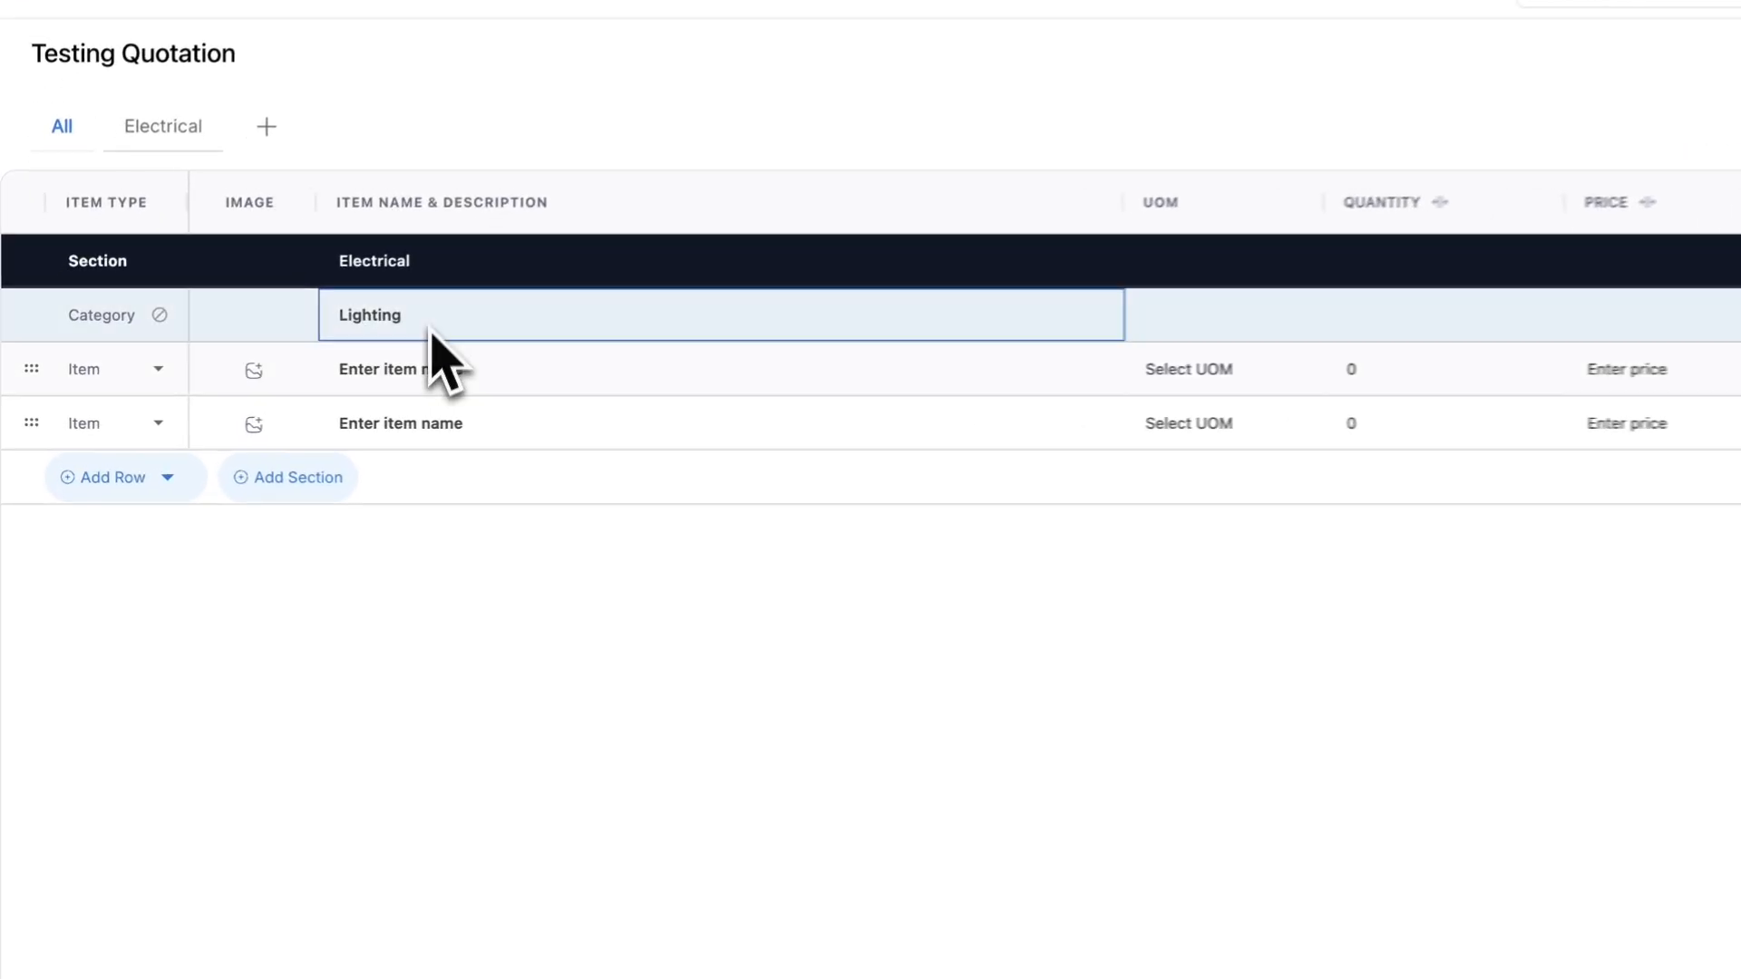
left_click(338, 383)
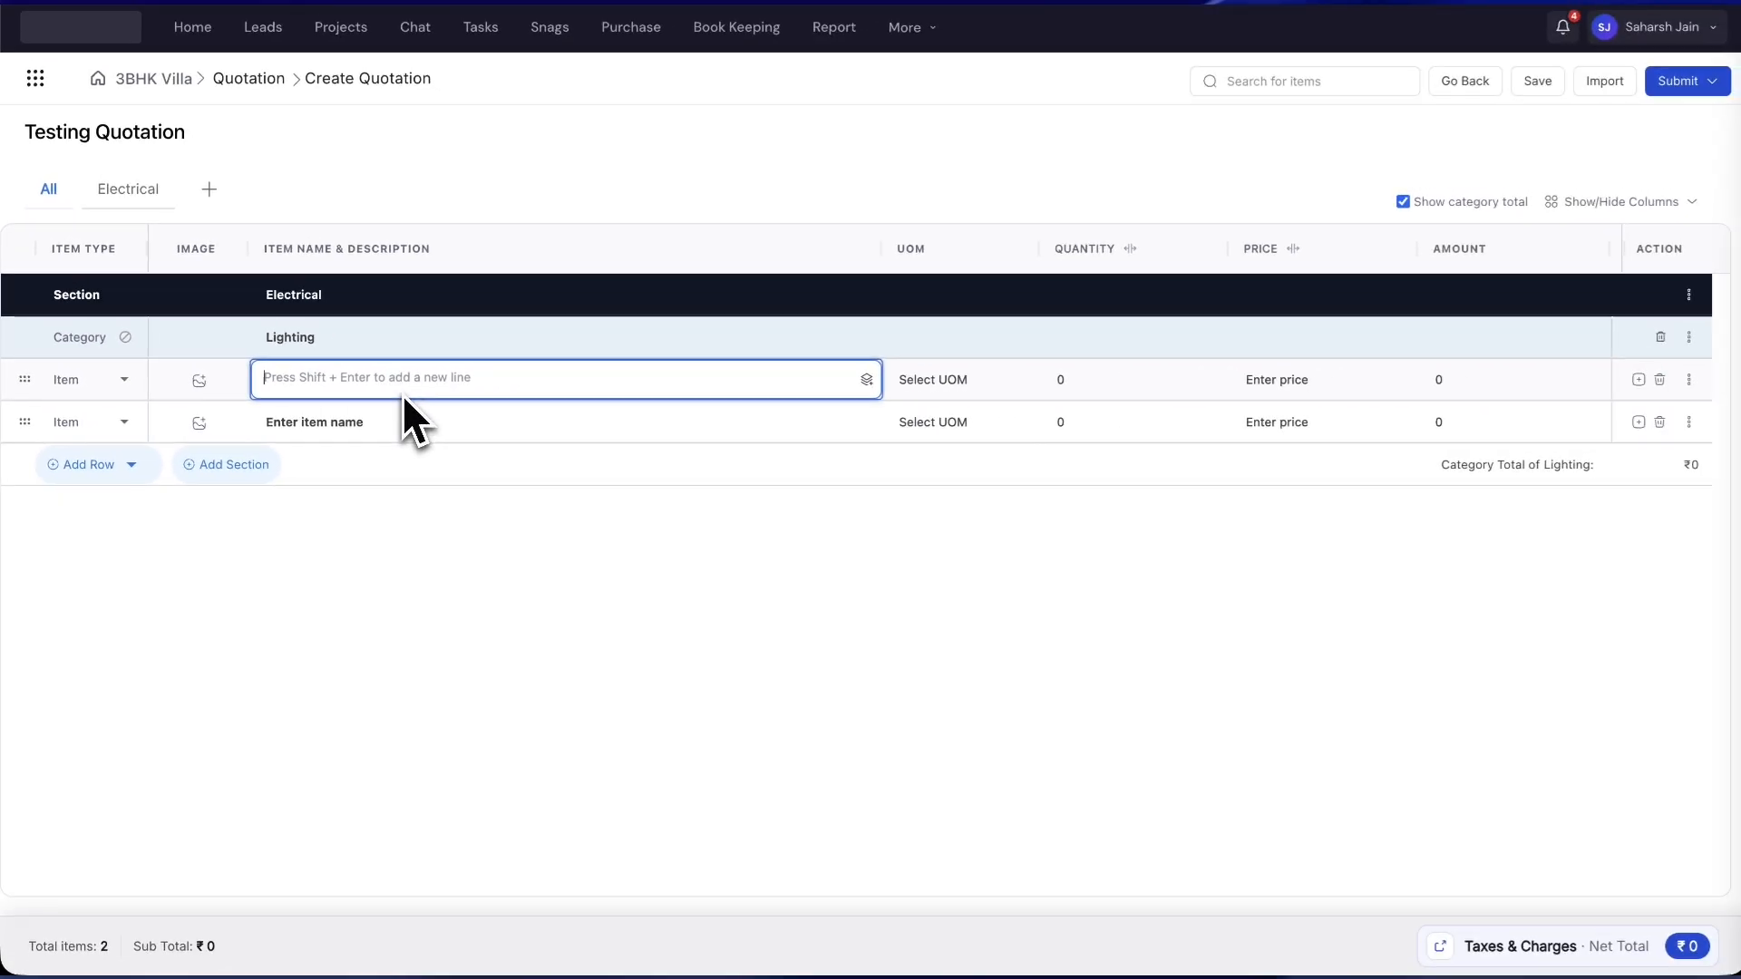
type("Wiring")
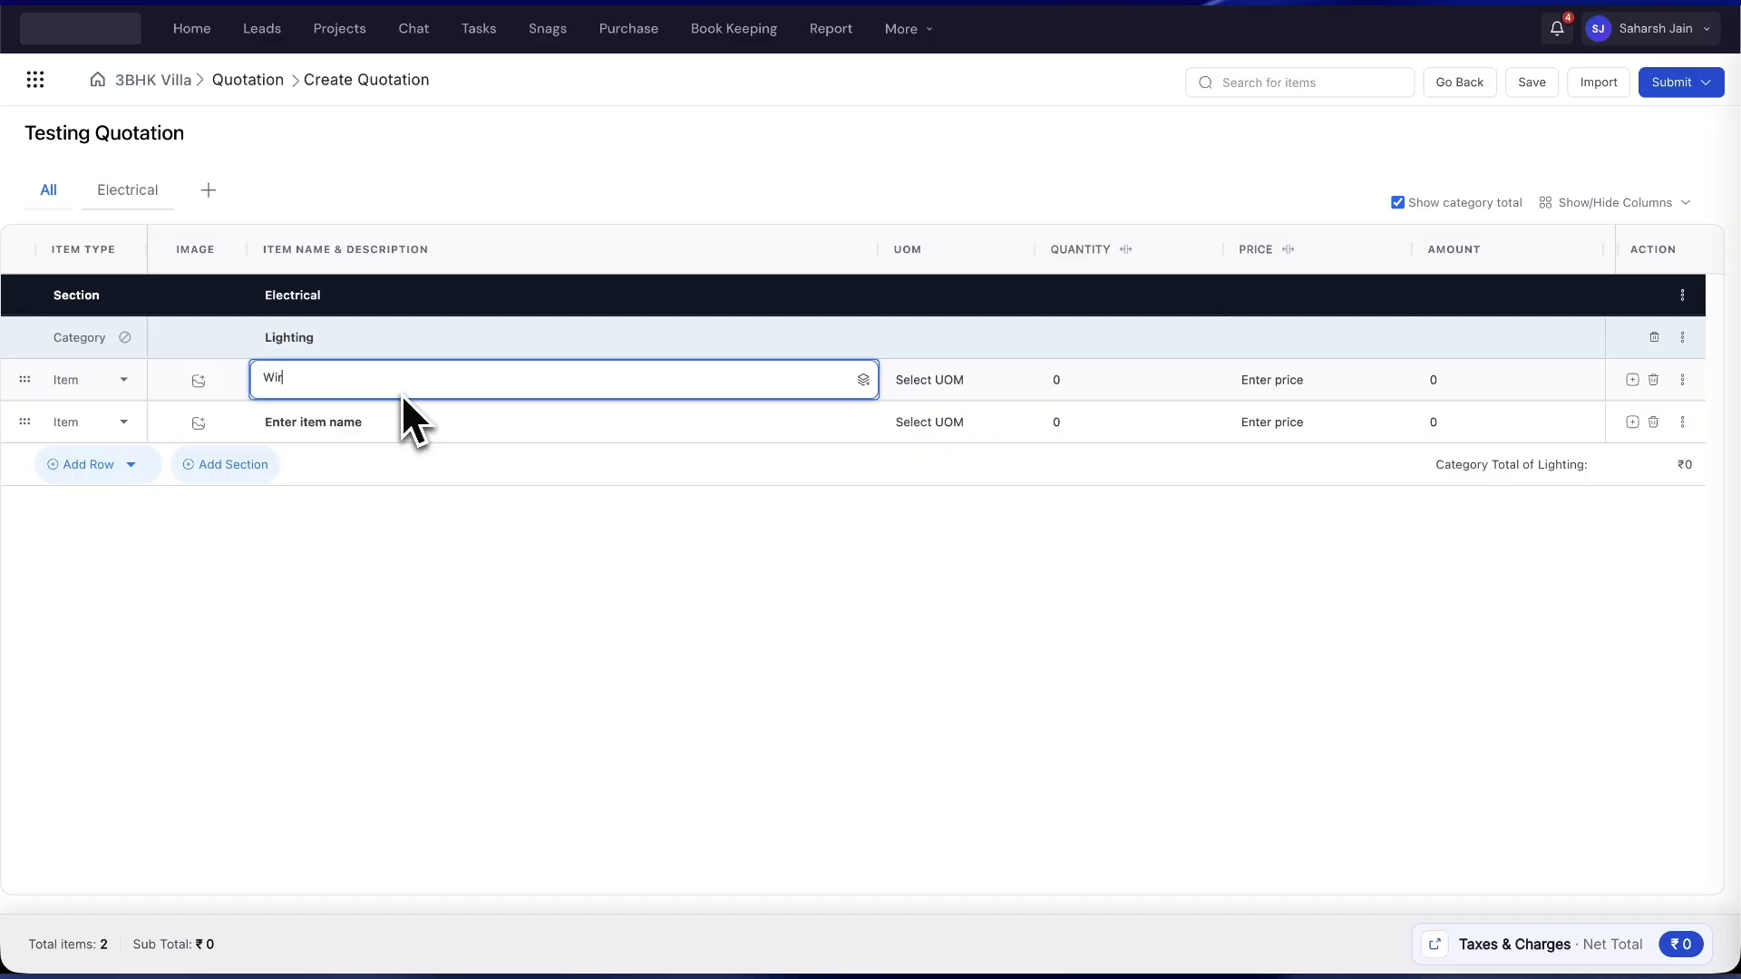
key("Return")
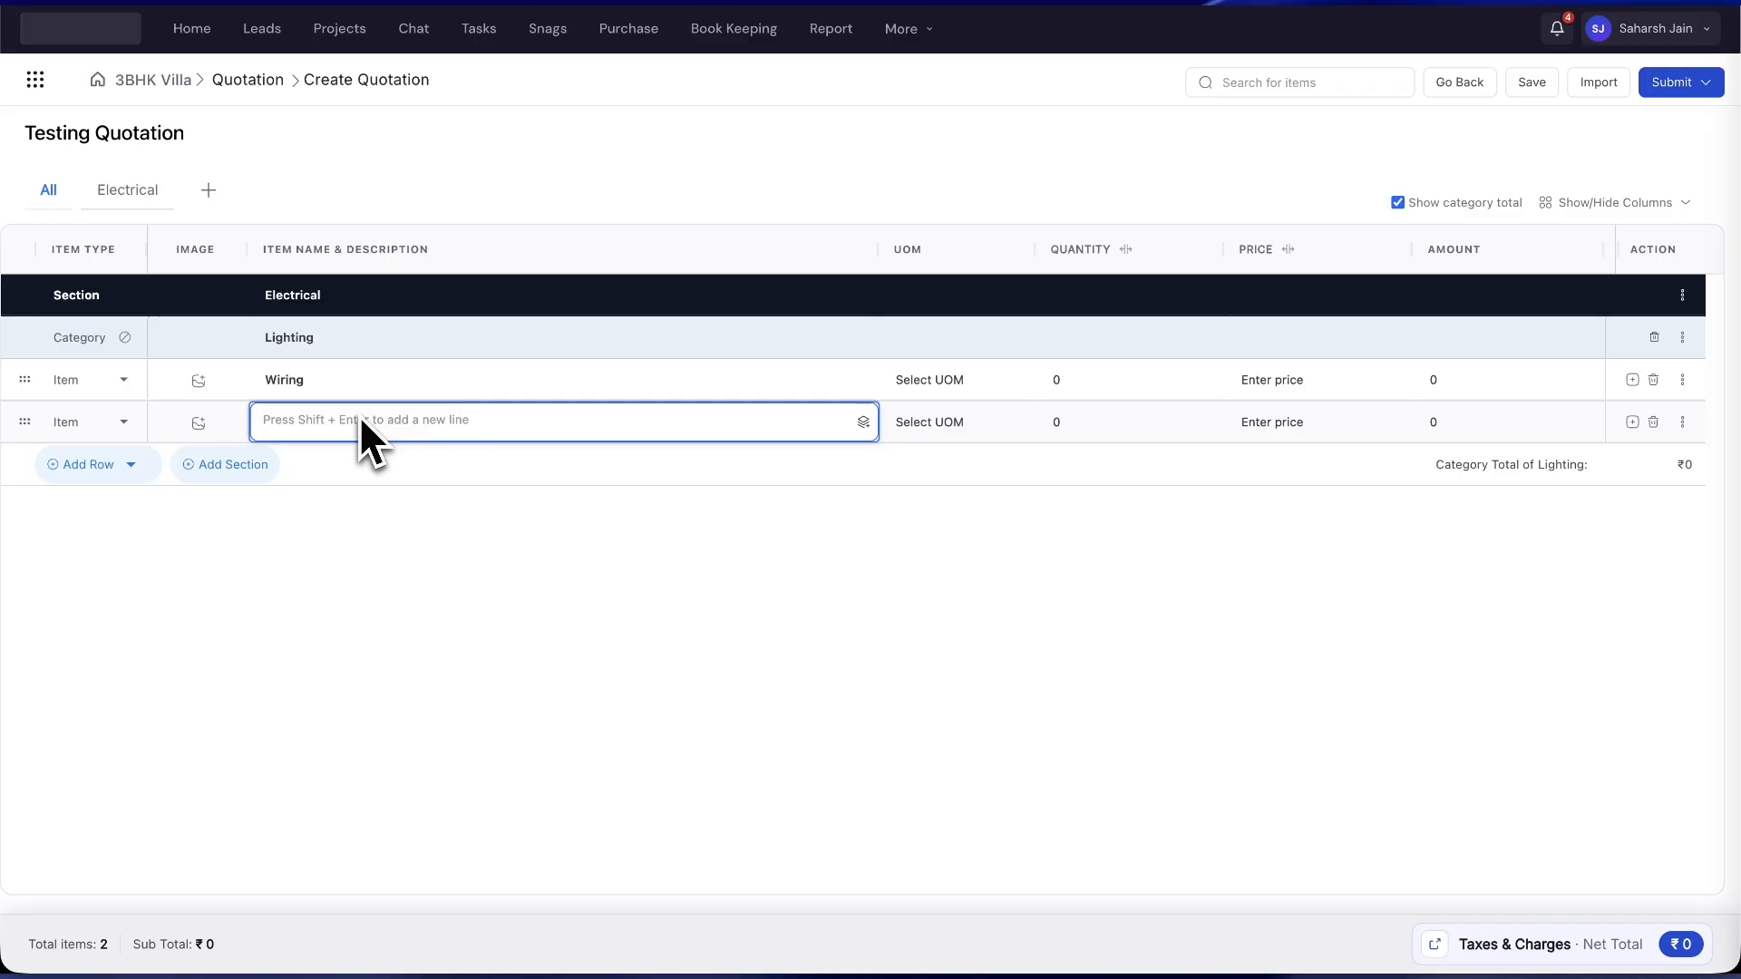
type("Light Installed")
key("BackSpace")
key("BackSpace")
type("ation")
- Set Wiring's unit to Square Feet and Light Installation's unit to Number (Nos)
left_click(481, 471)
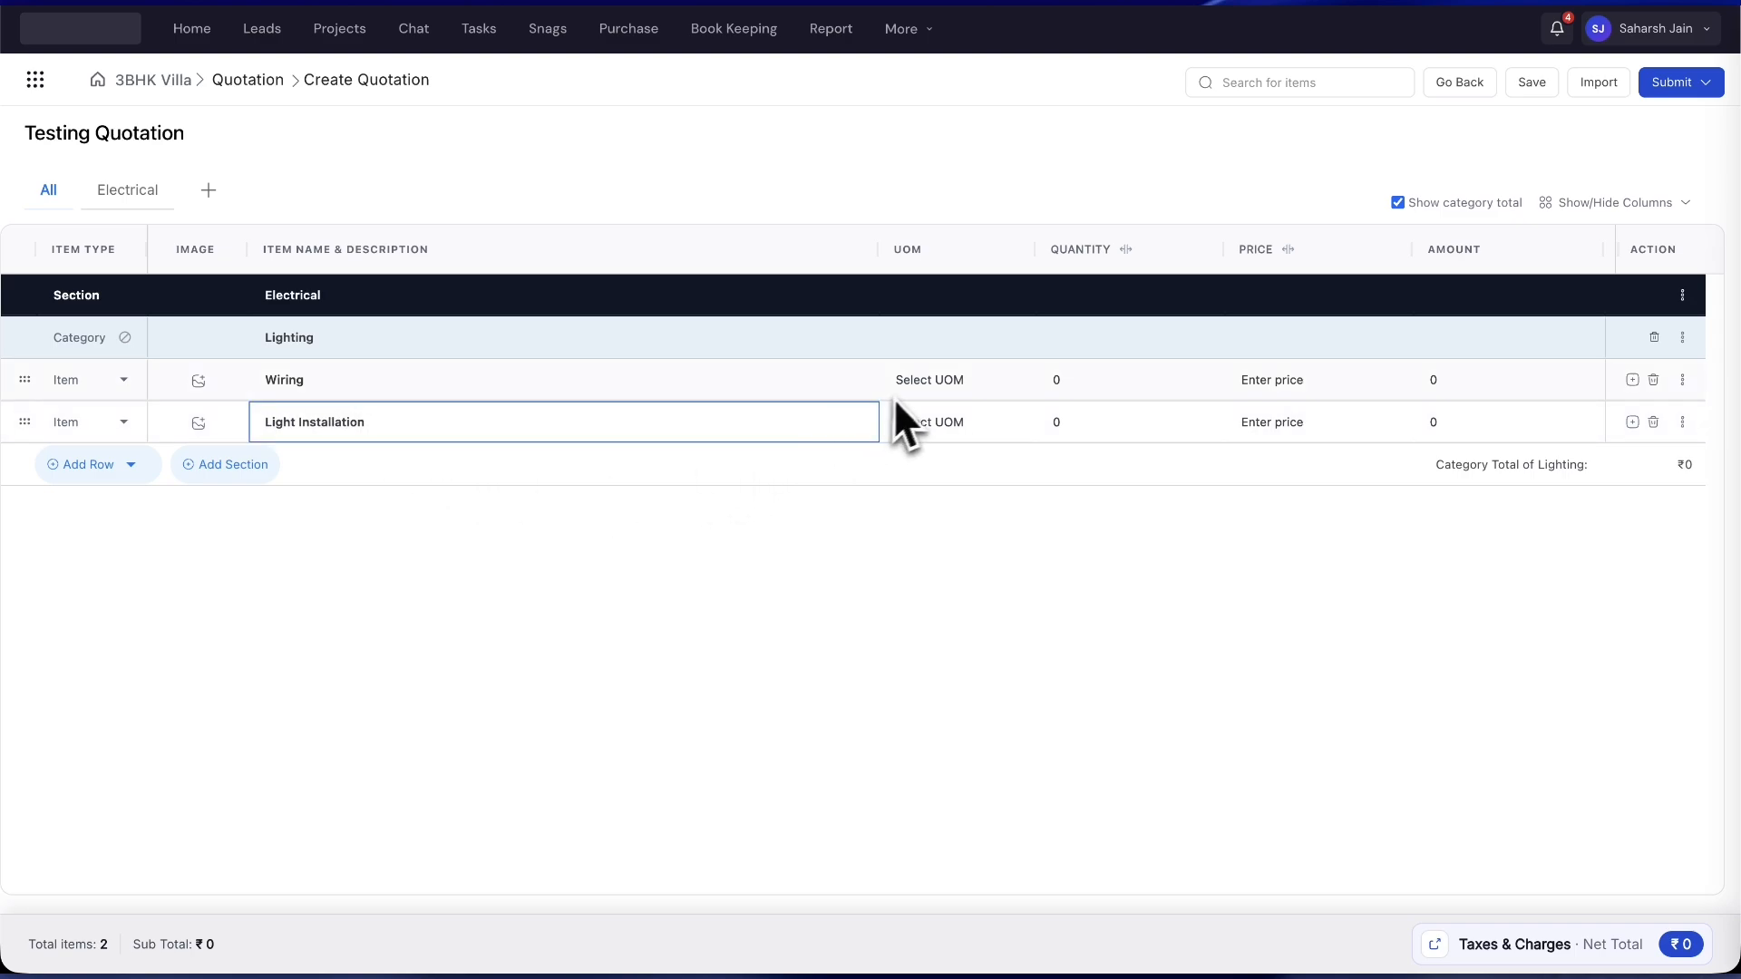
left_click(926, 388)
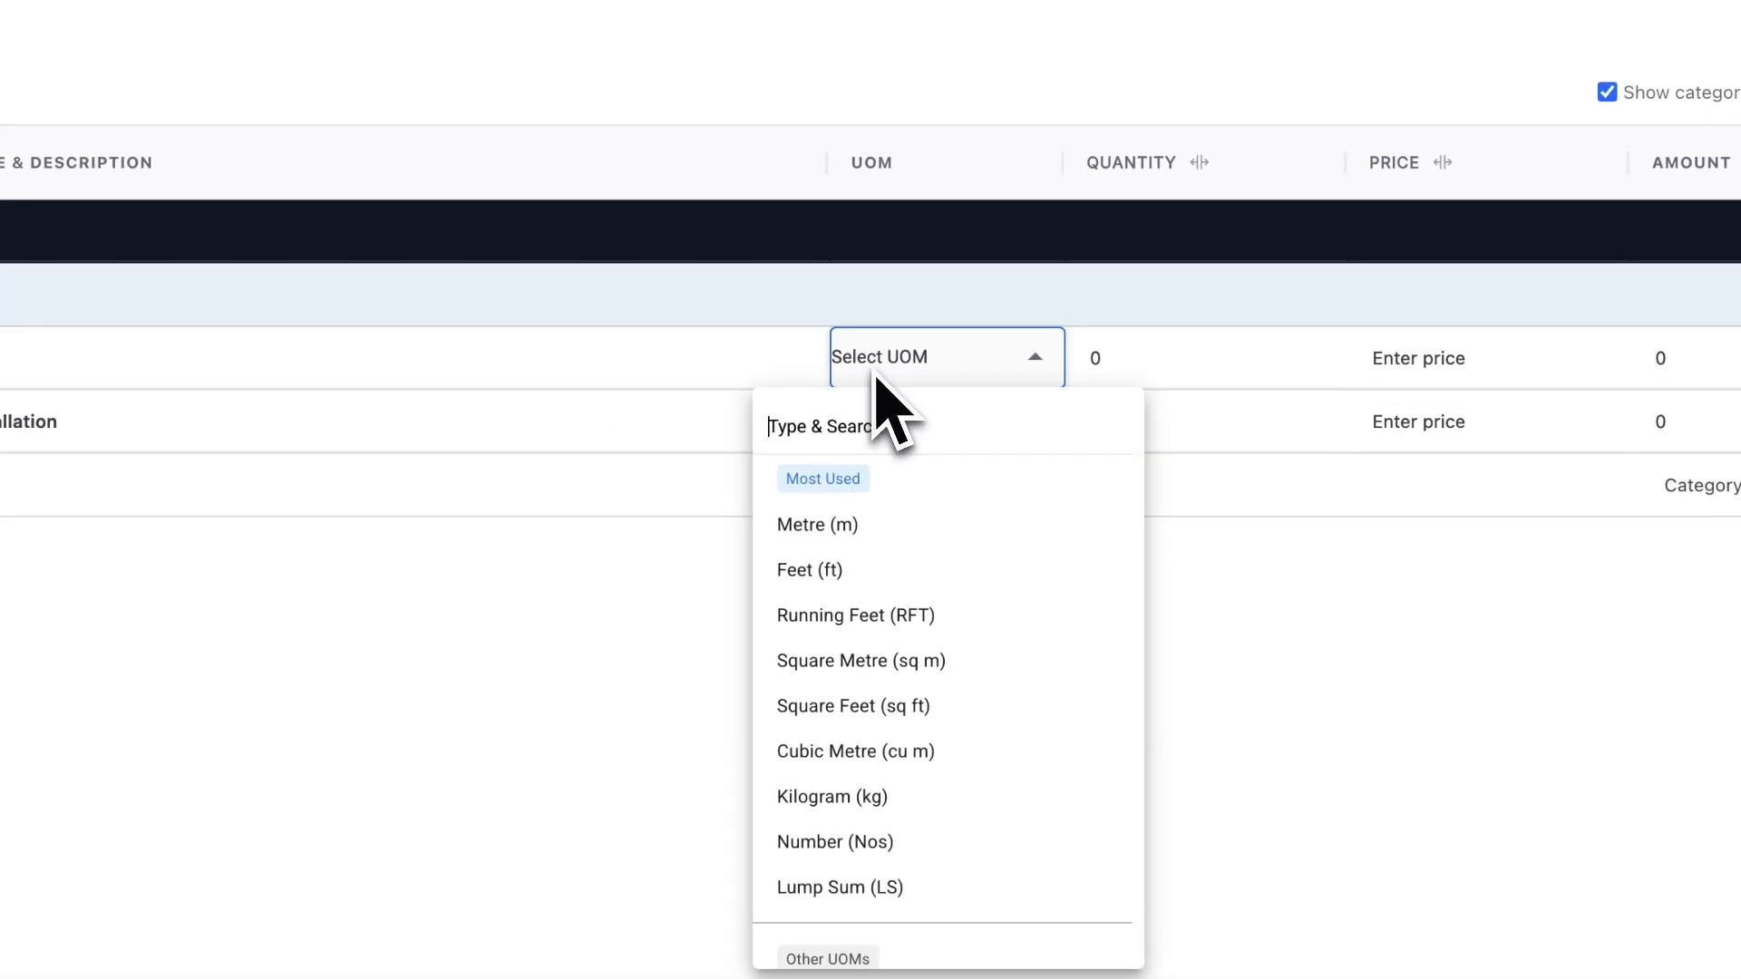
scroll(874, 420, "down", 3)
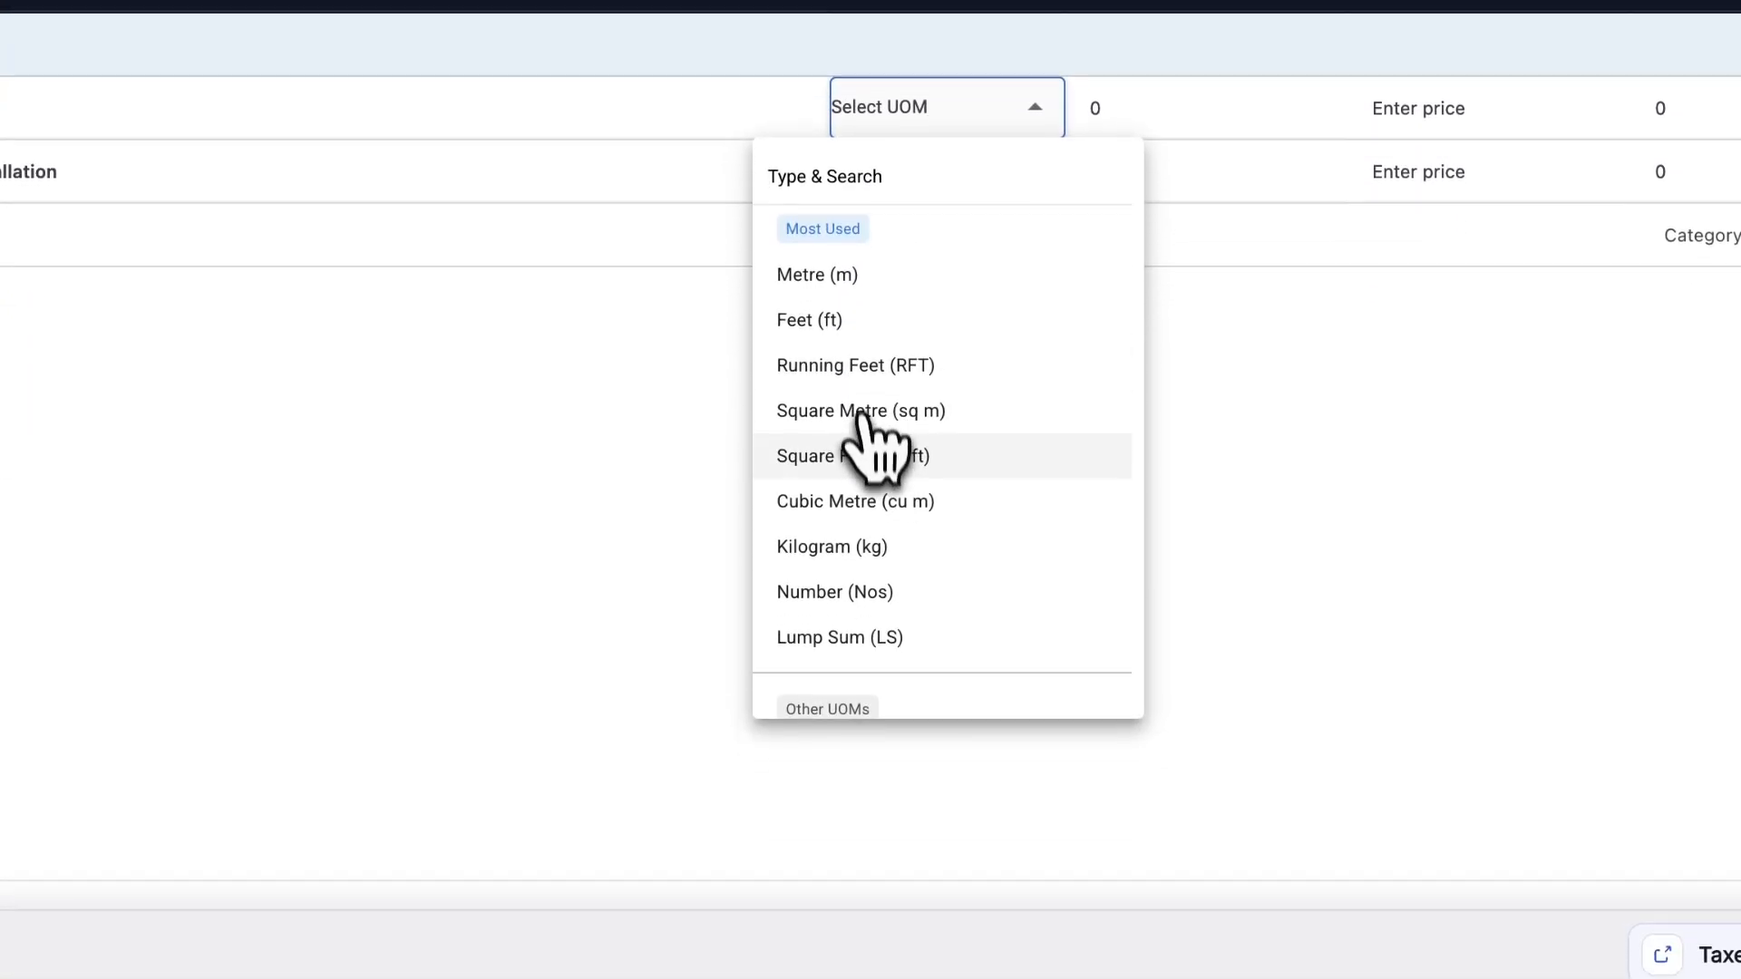
left_click(874, 443)
left_click(917, 180)
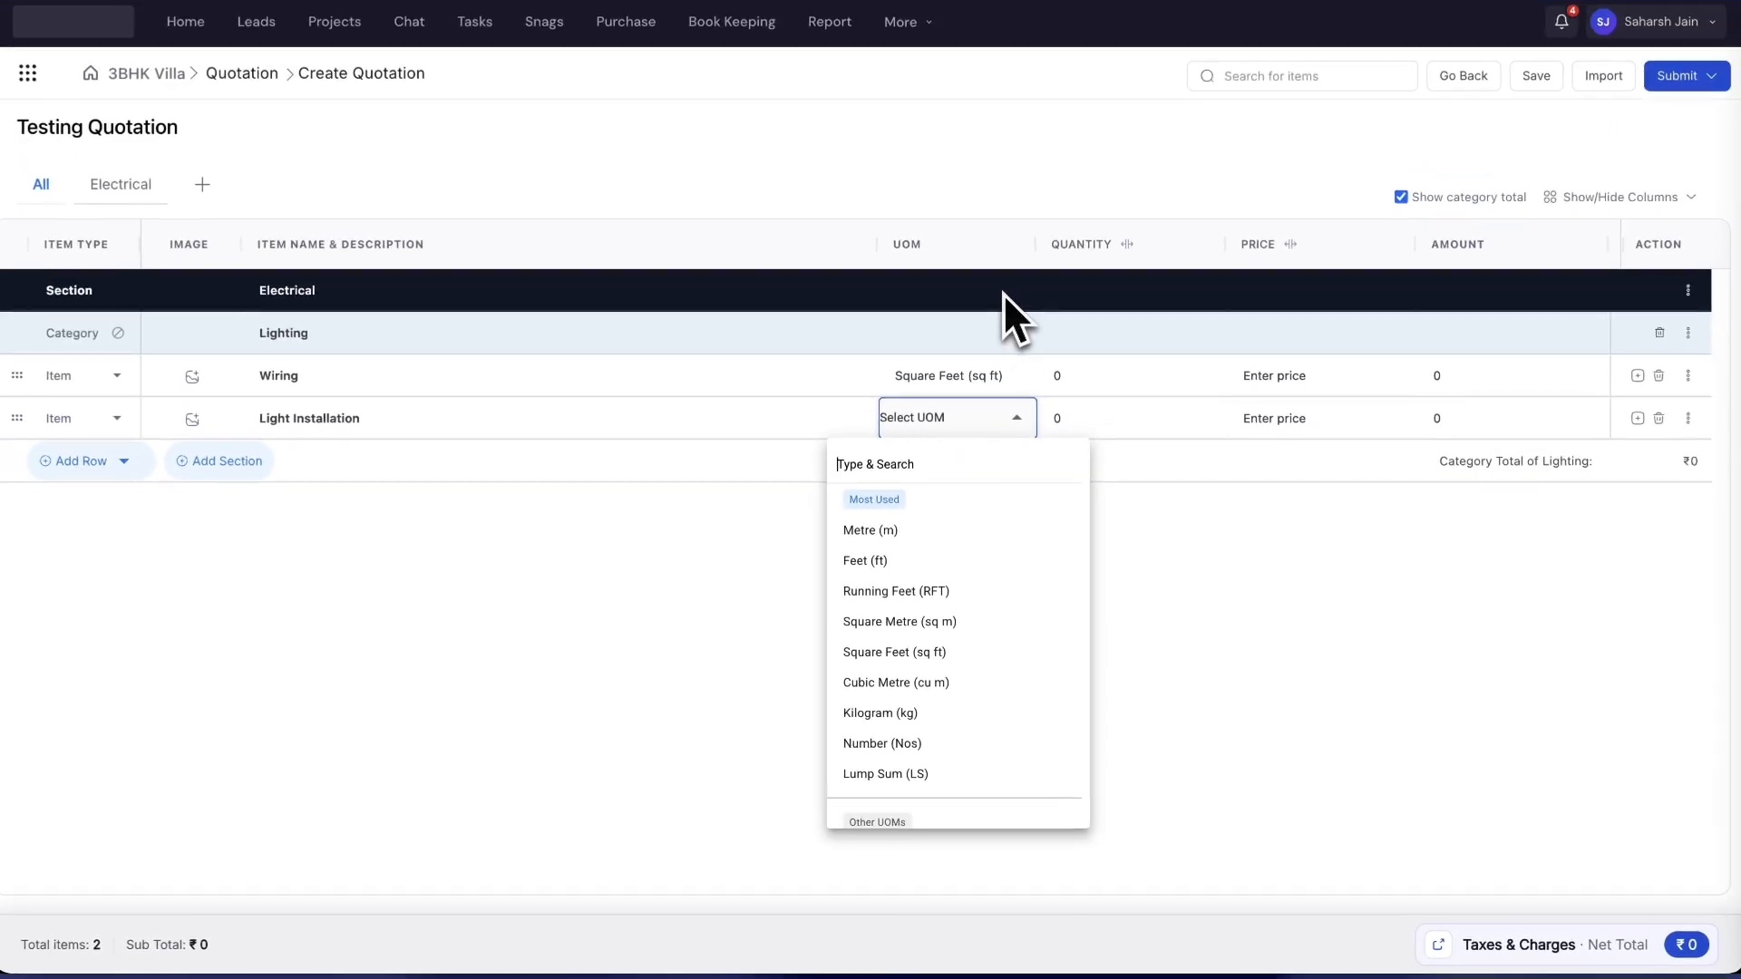
type("nos")
key("Return")
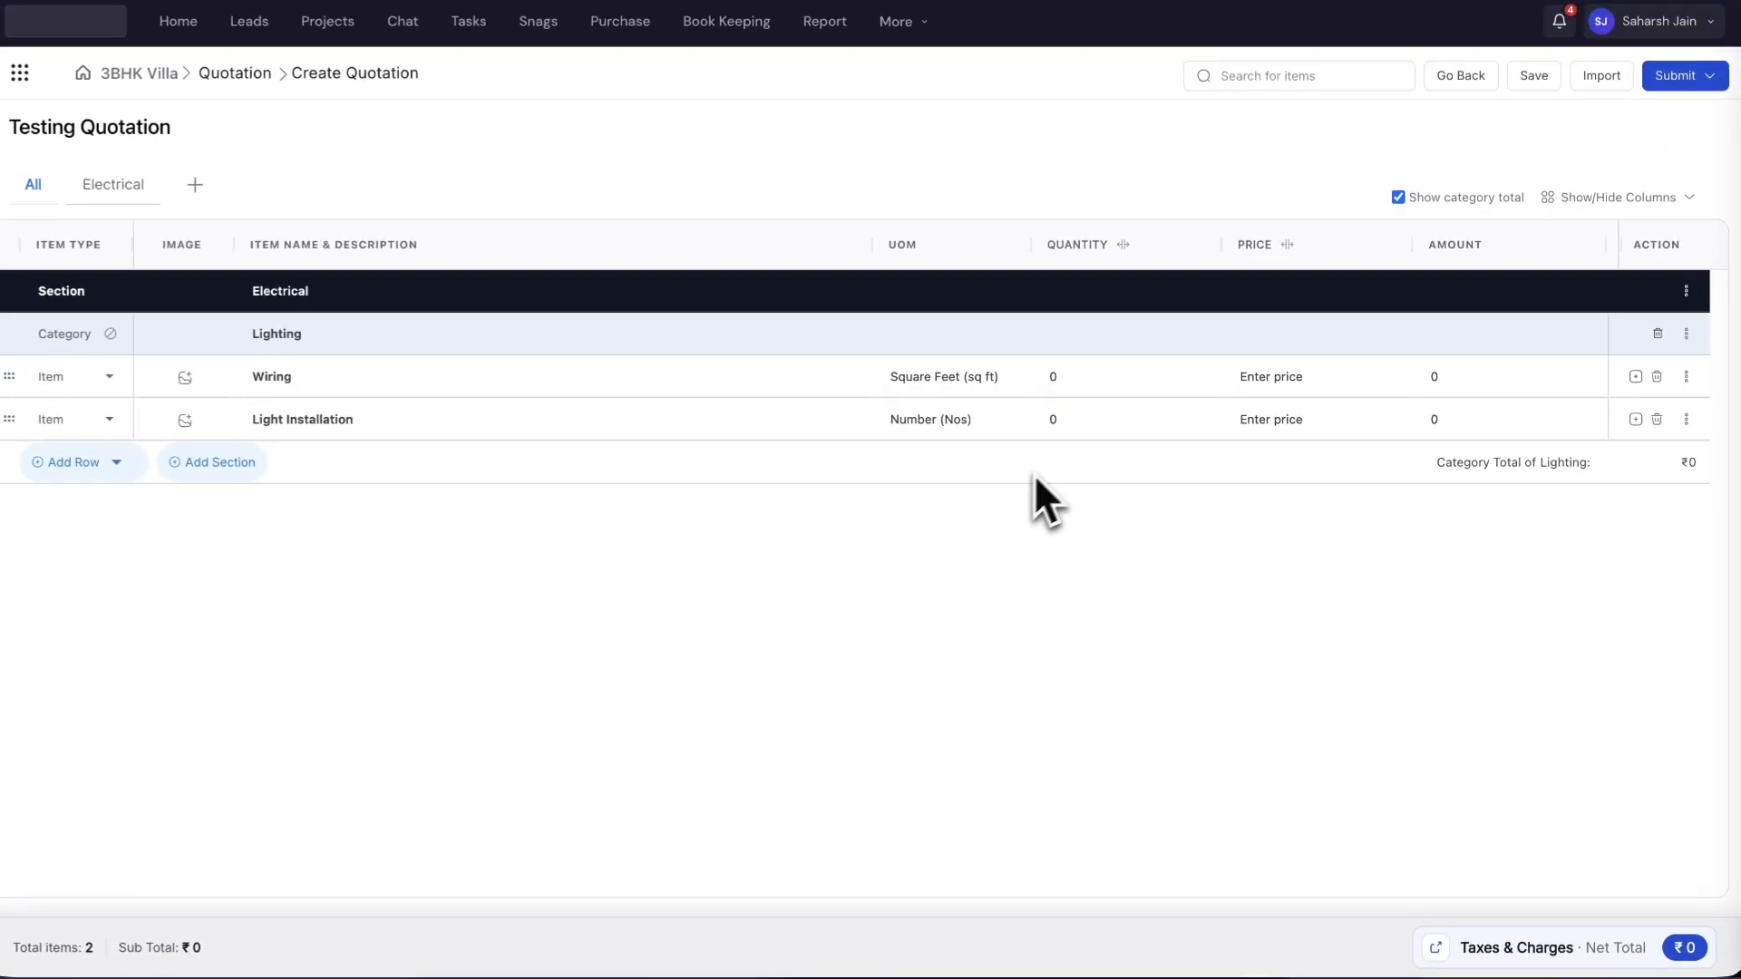
- Enter quantities of 100 for Wiring and 10 for Light Installation
left_click(1084, 379)
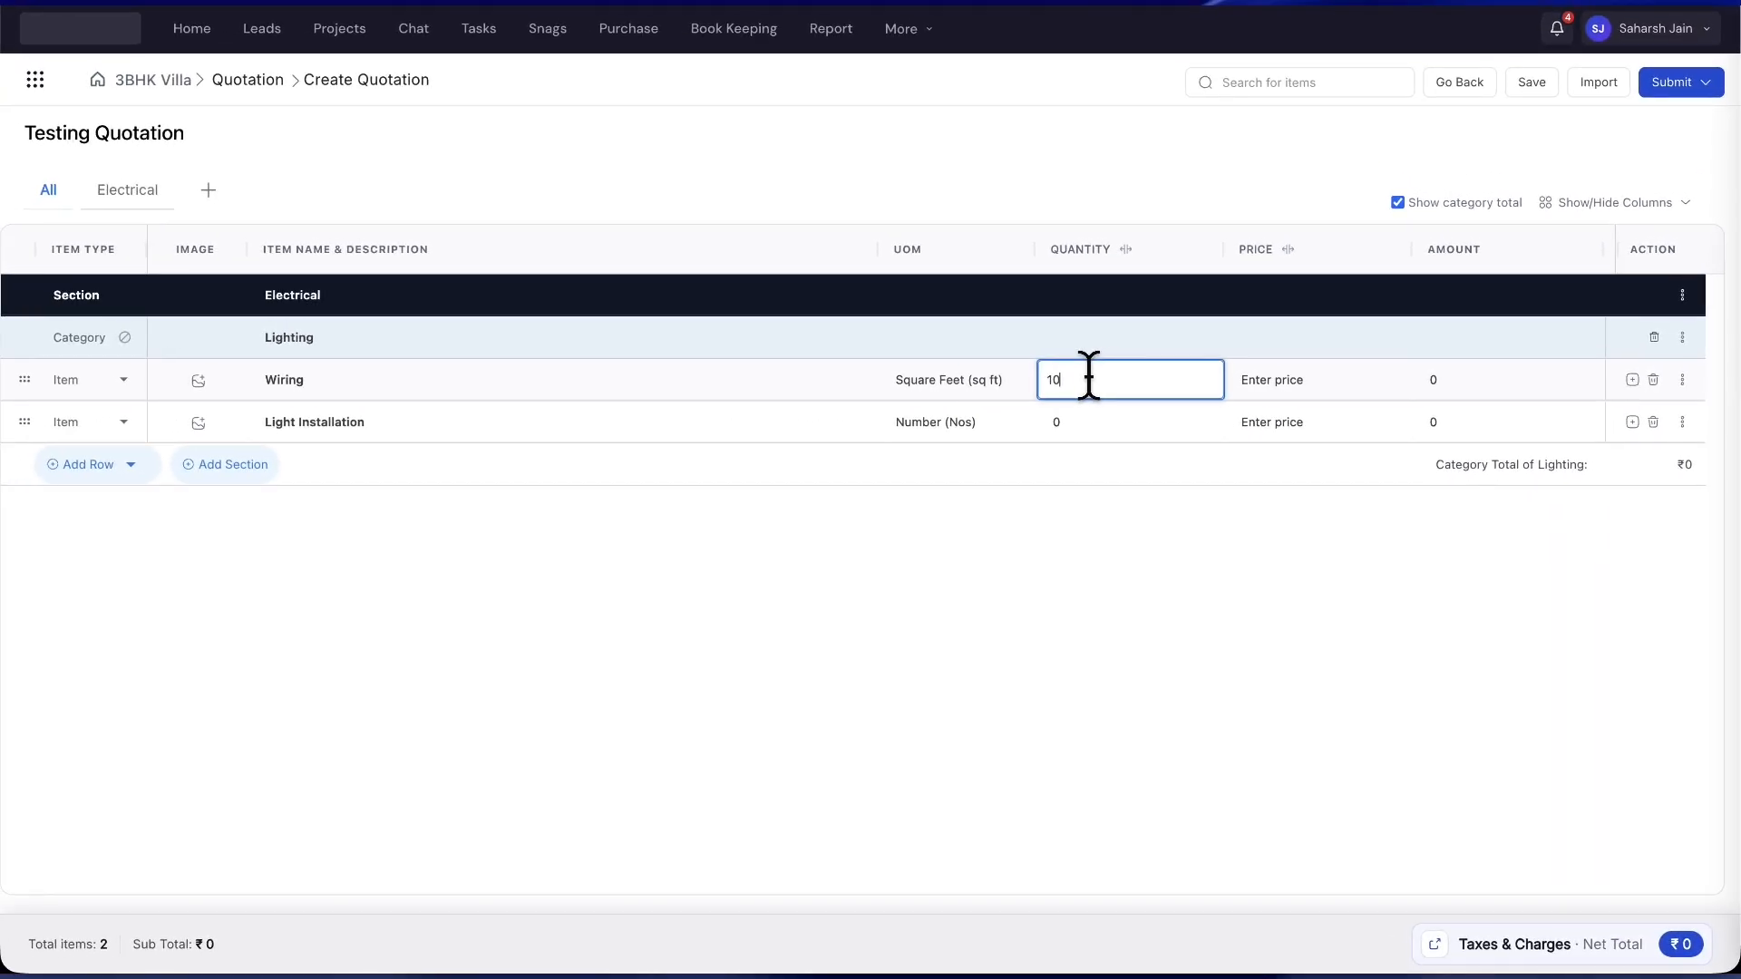
type("100")
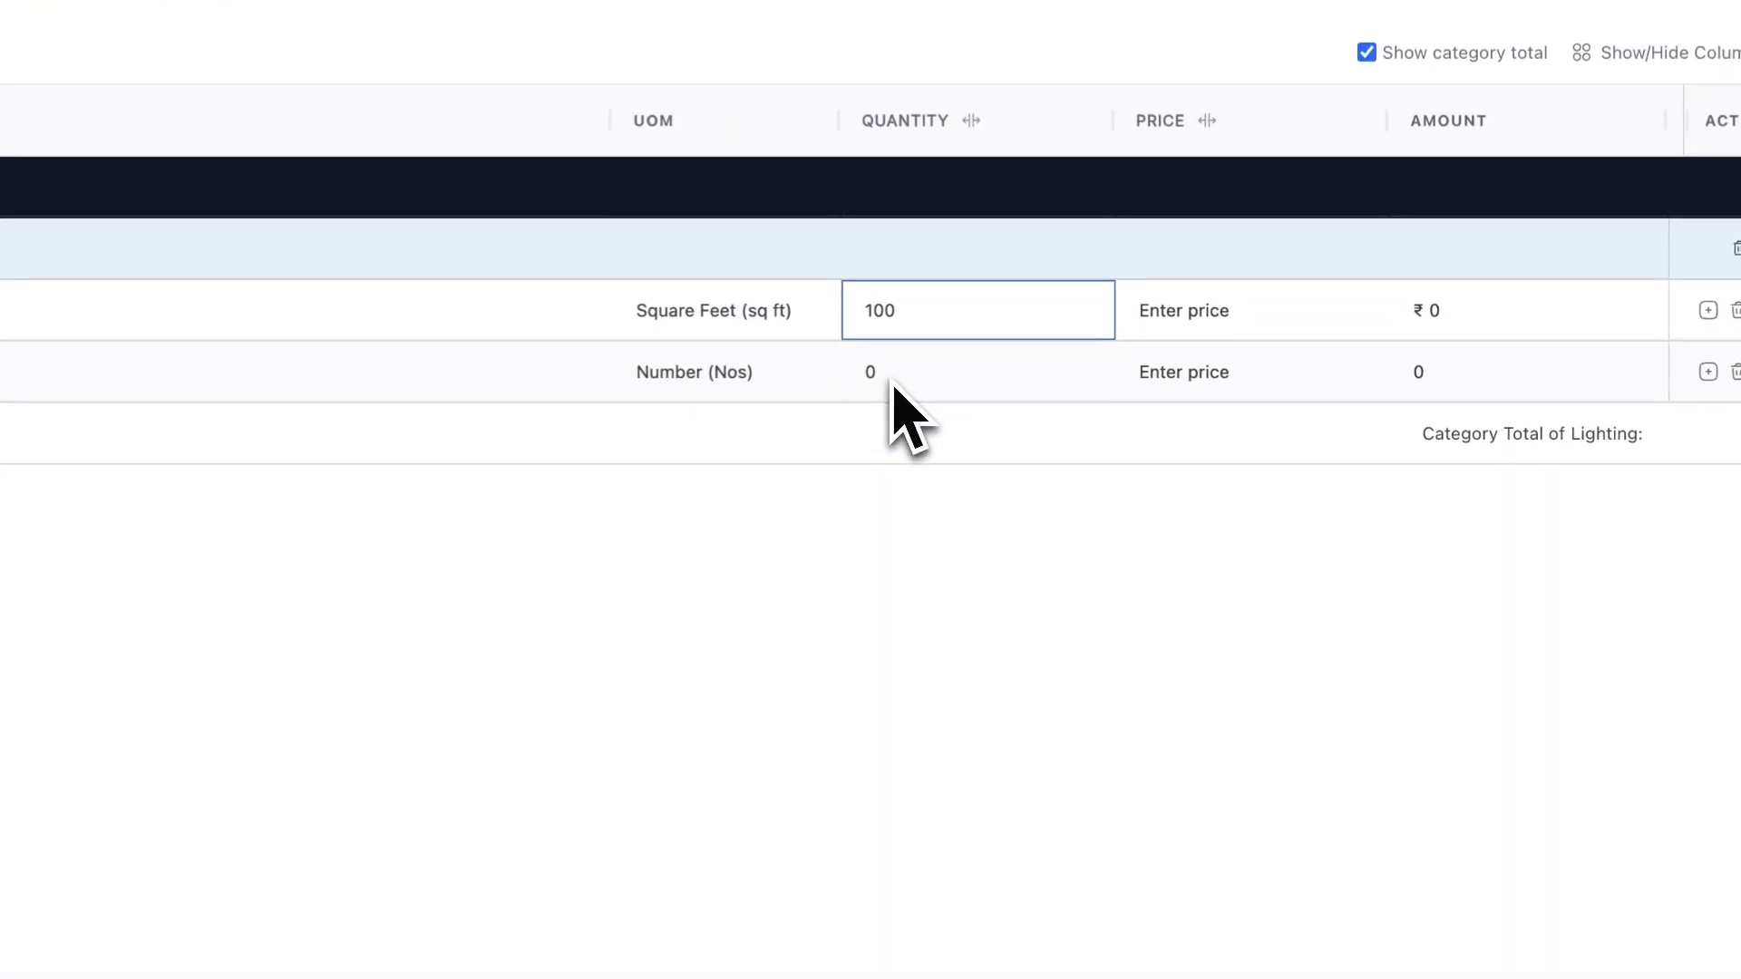
left_click(1068, 426)
type("10")
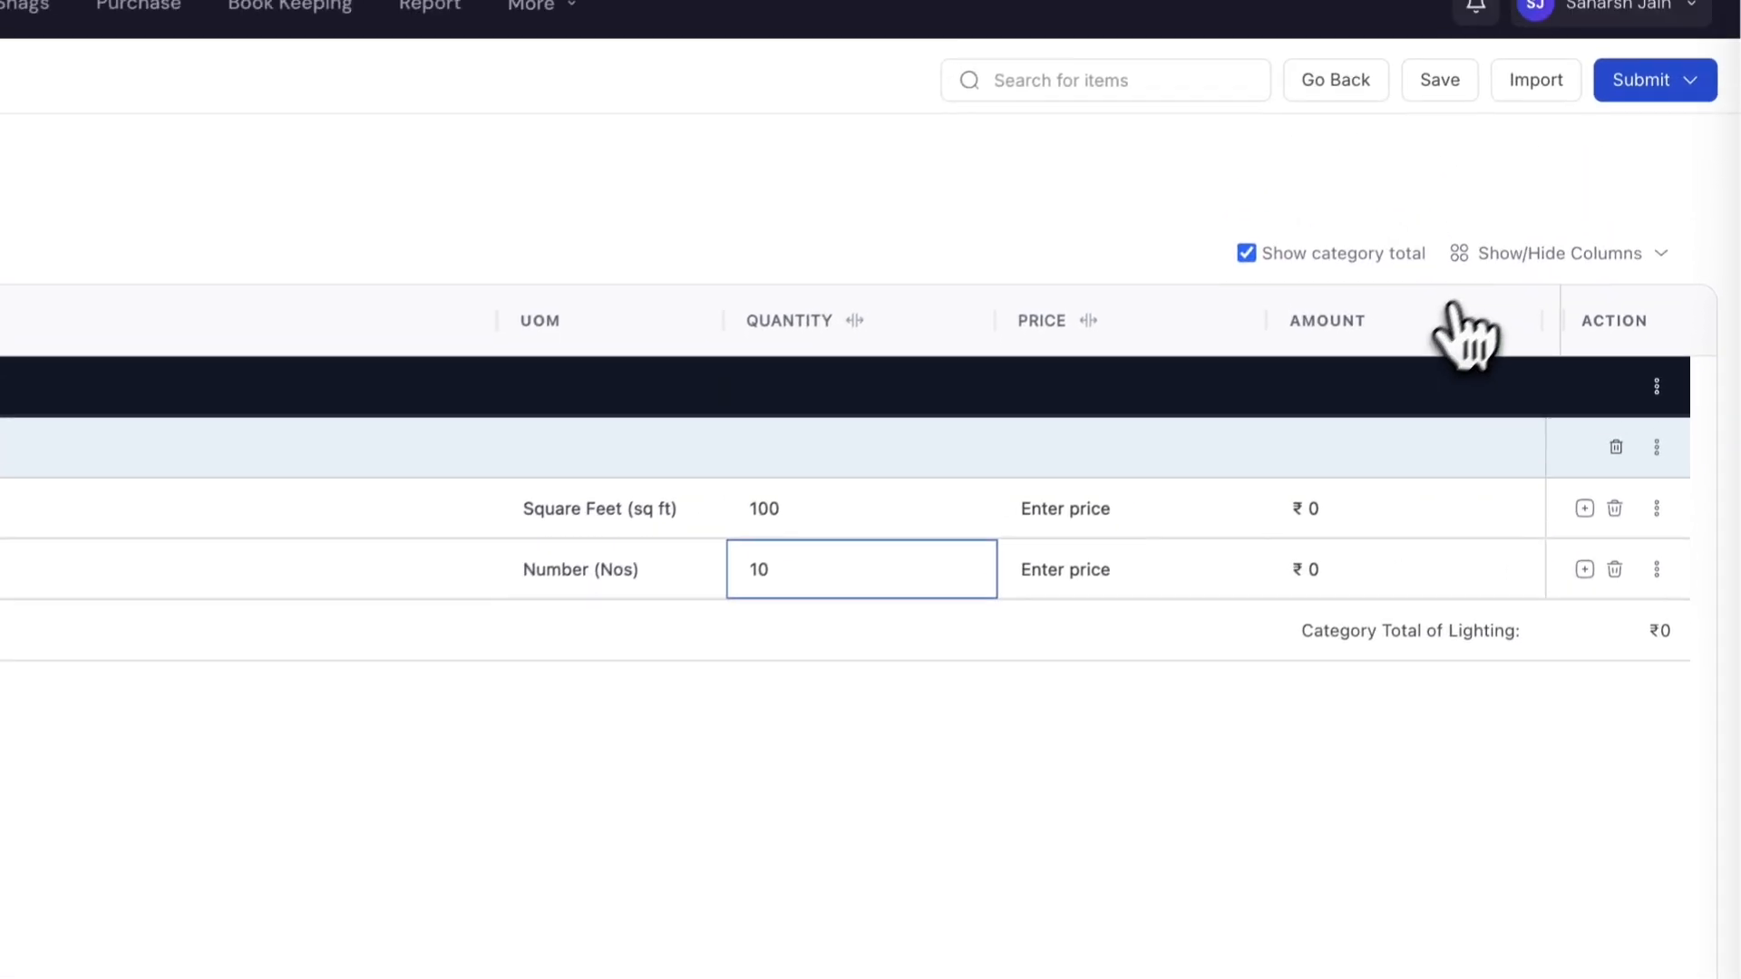
- Add Company Cost and Markup % columns to the quotation table
left_click(1564, 205)
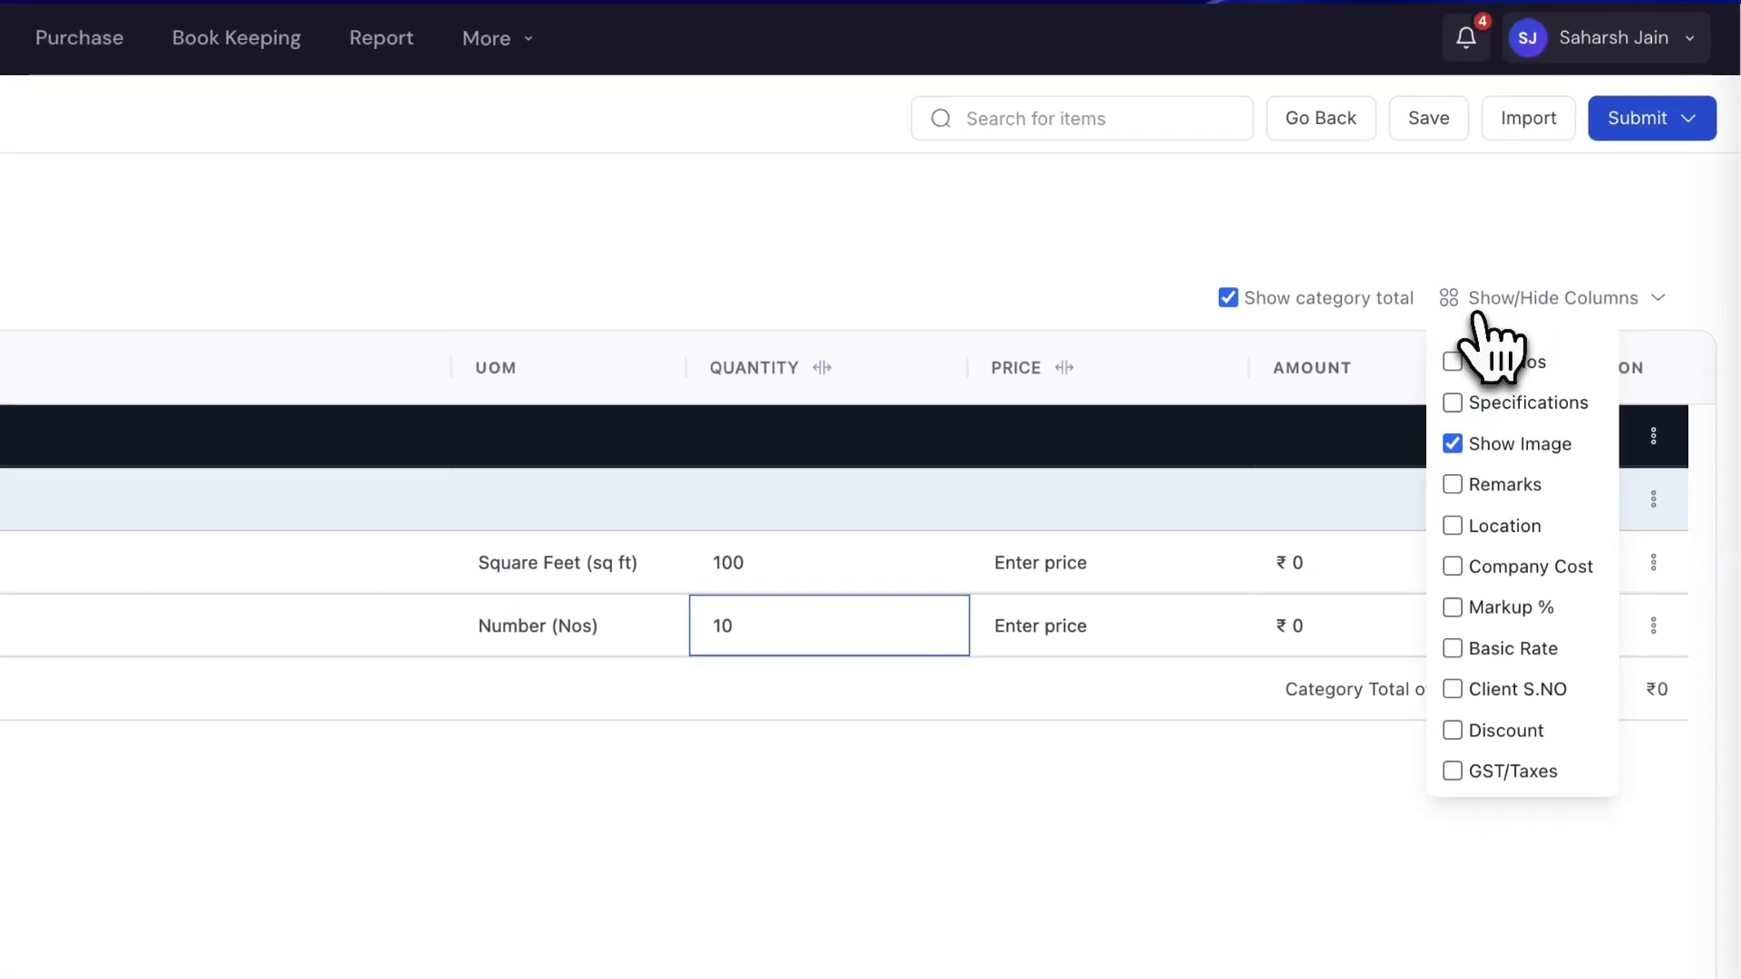
left_click(1452, 570)
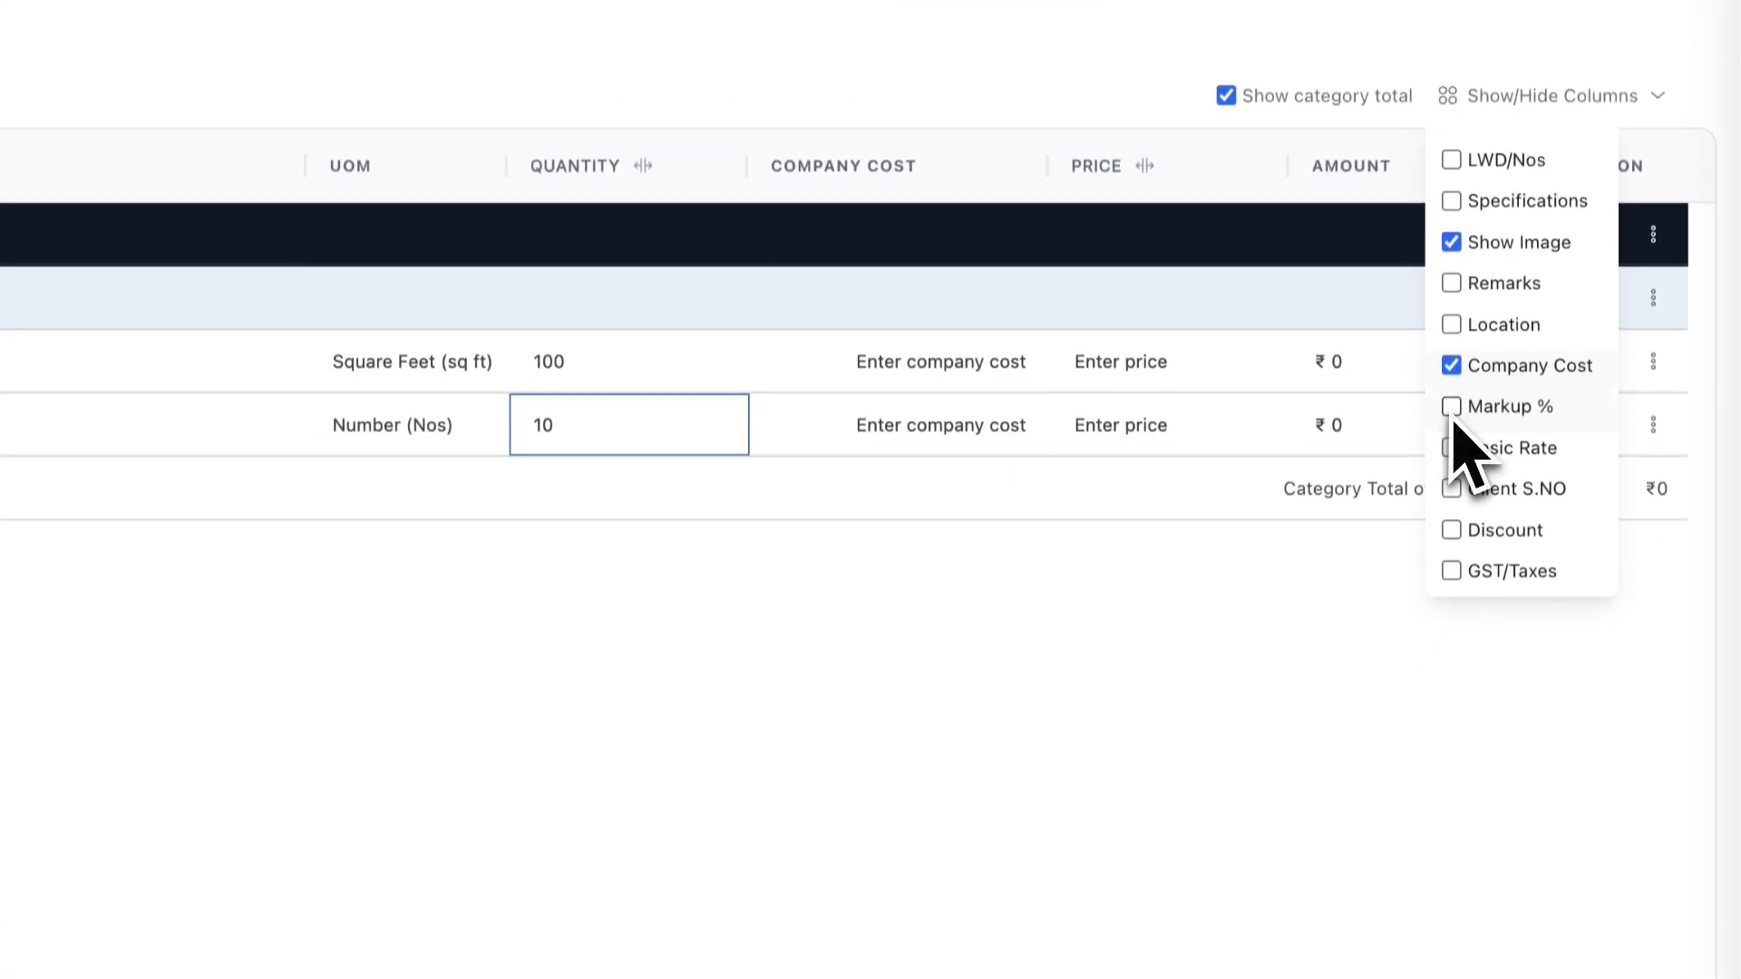
left_click(1452, 406)
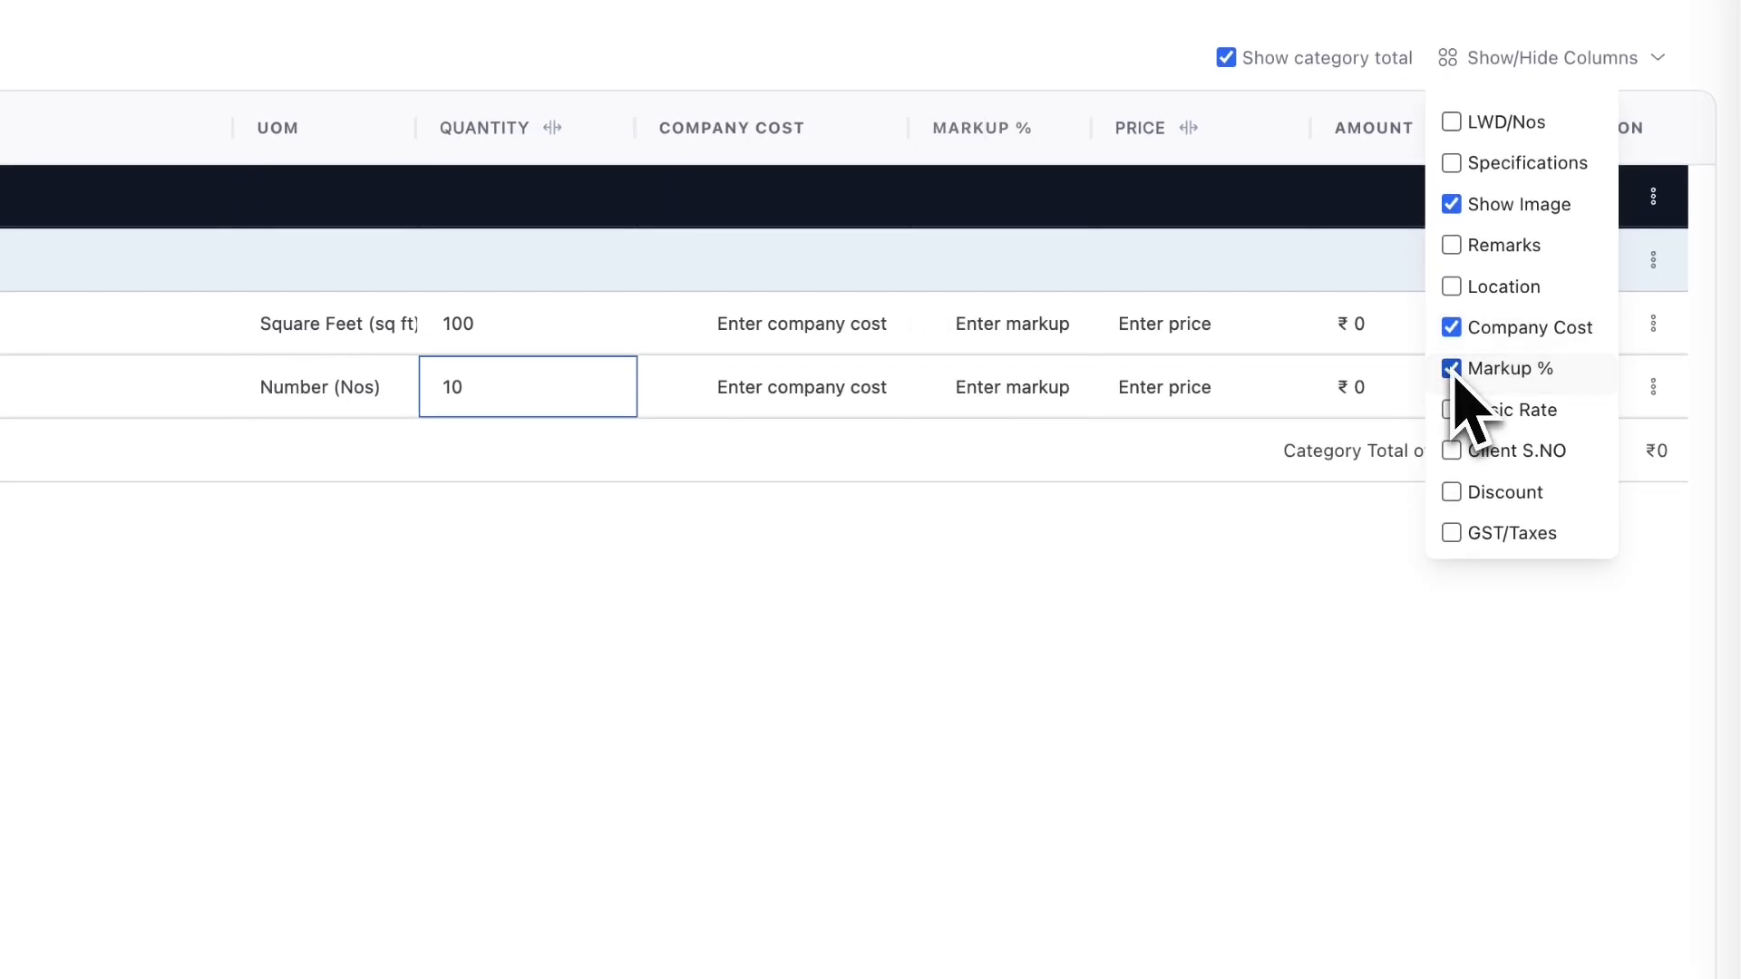
left_click(852, 585)
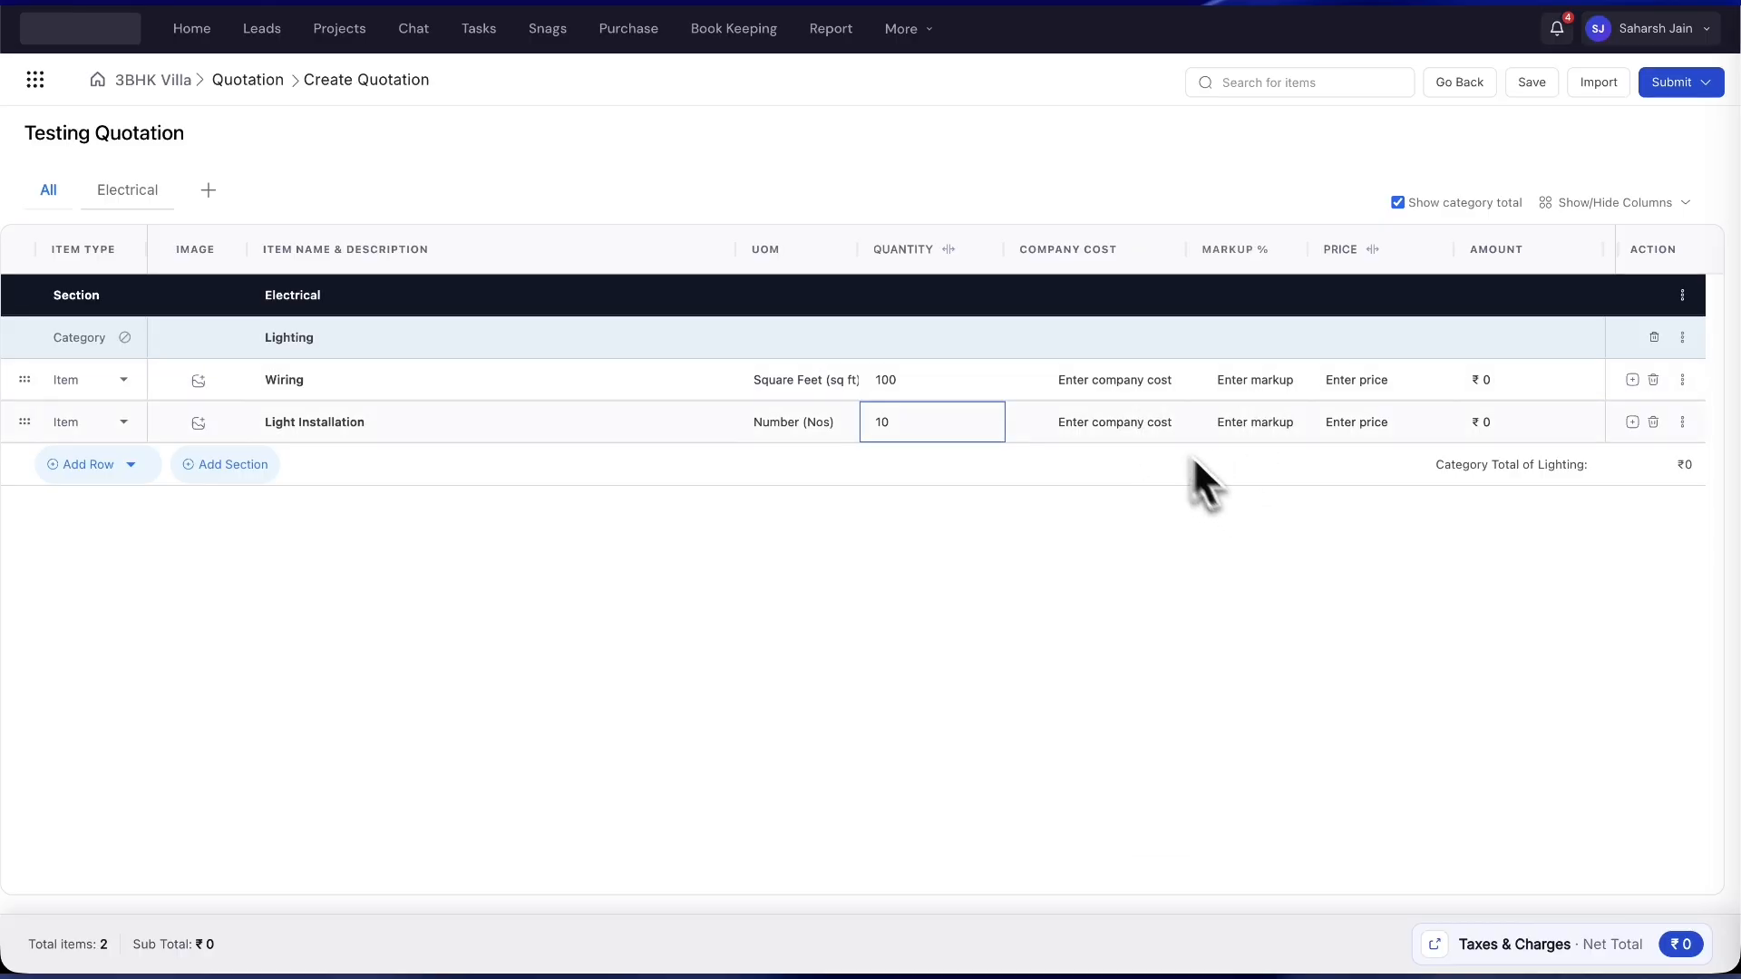
- Give Wiring cost 60 with 20% markup and Light Installation cost 15 with 15% markup
left_click(1133, 386)
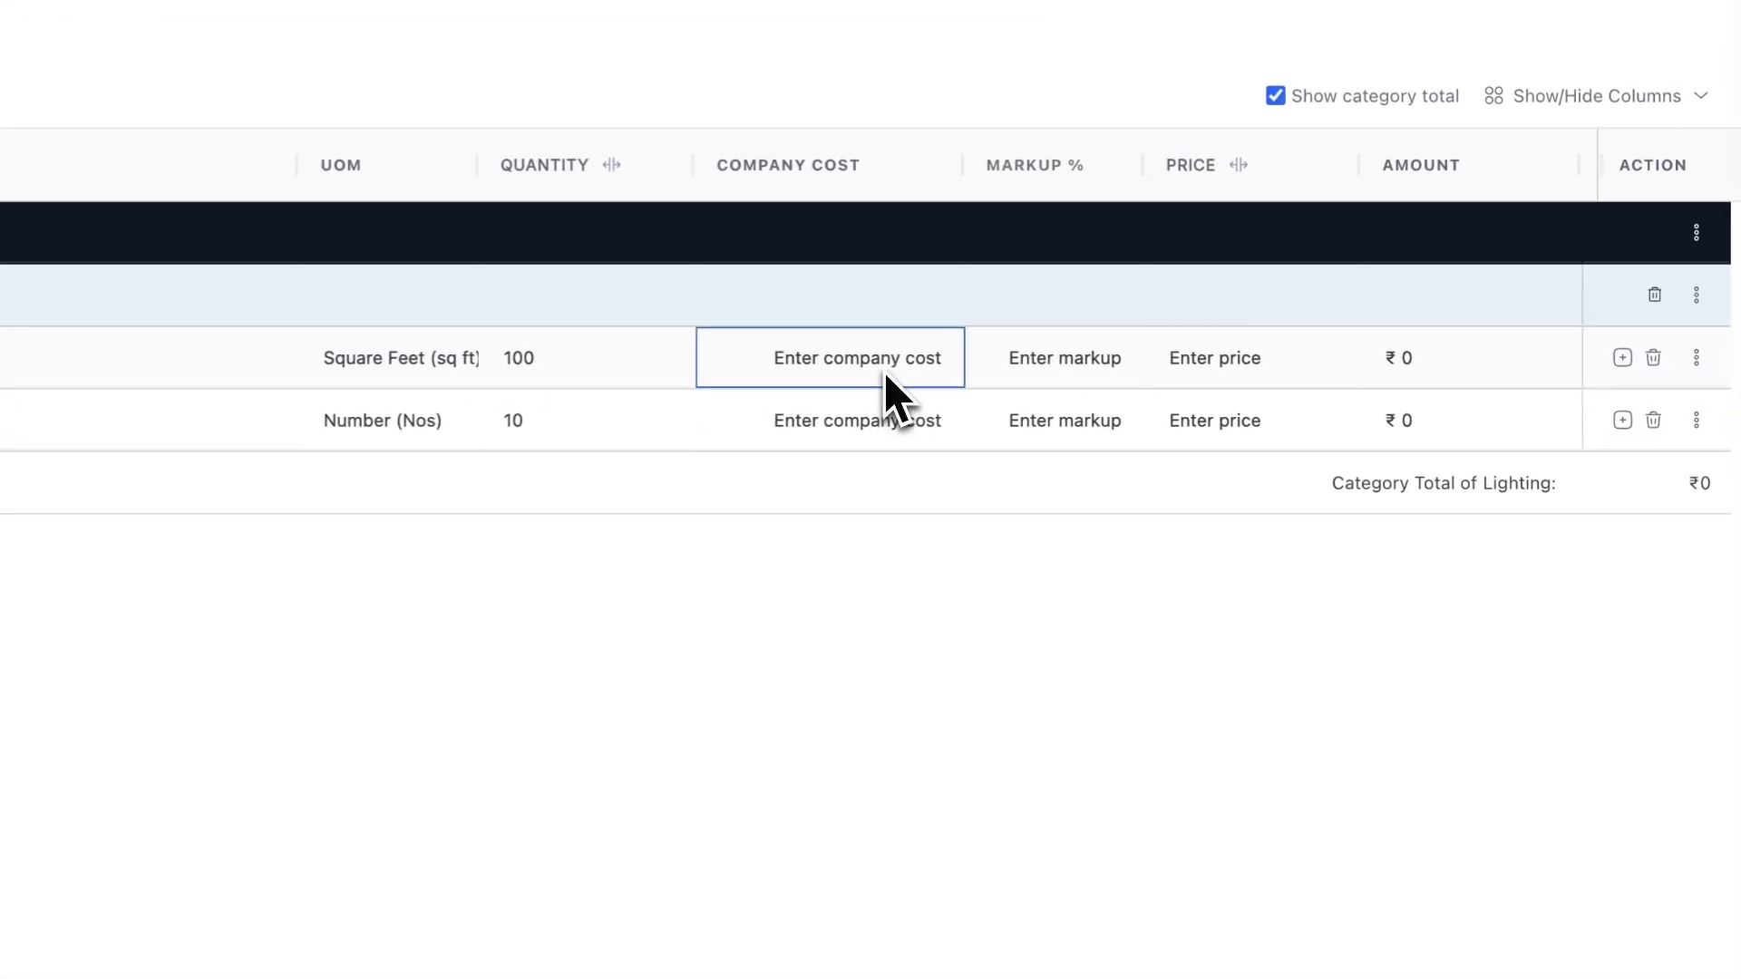
left_click(885, 372)
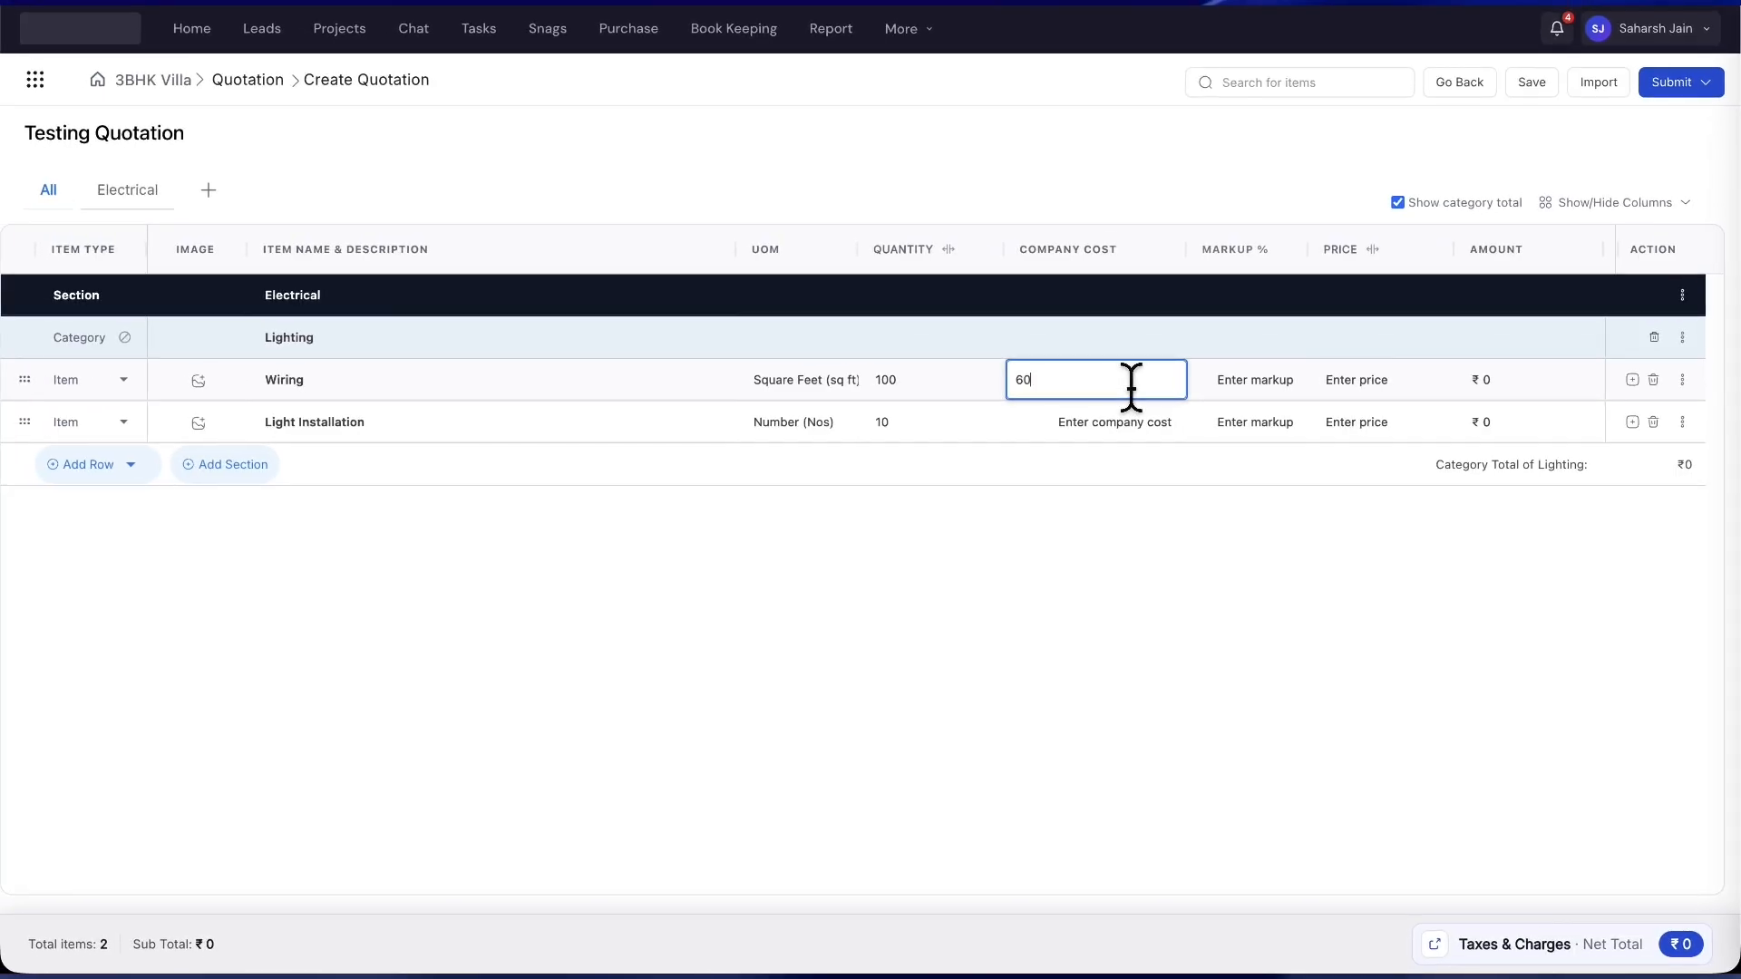
left_click(1247, 379)
type("2")
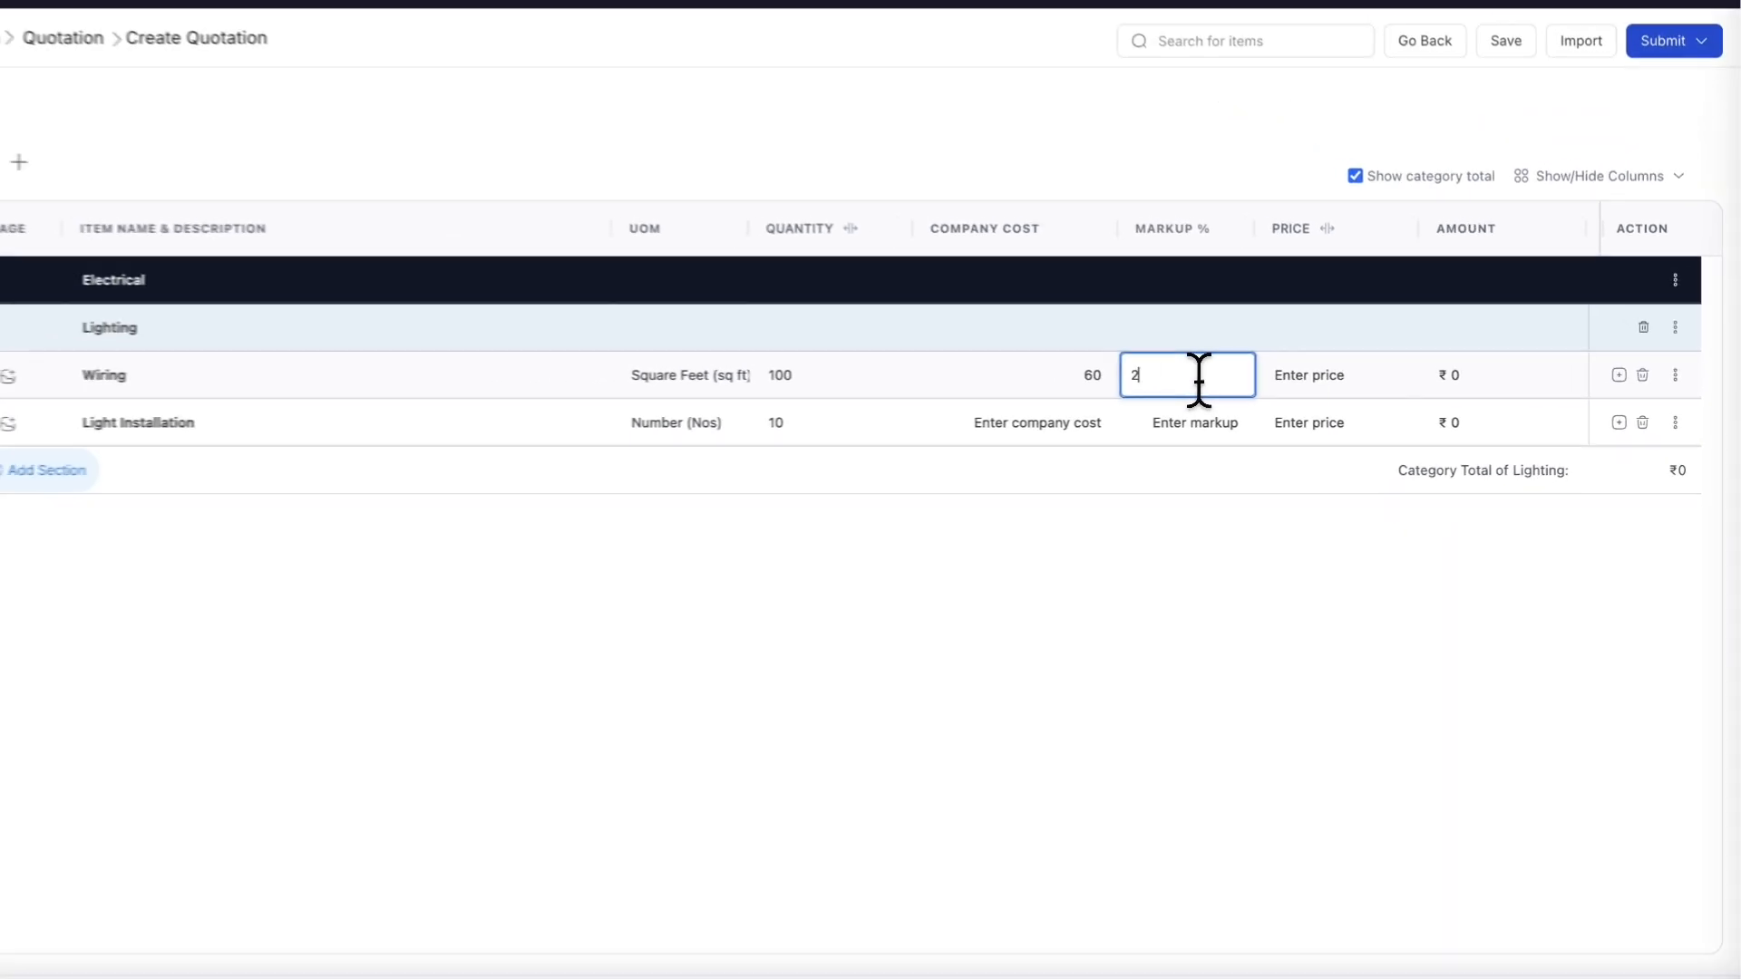
type("0")
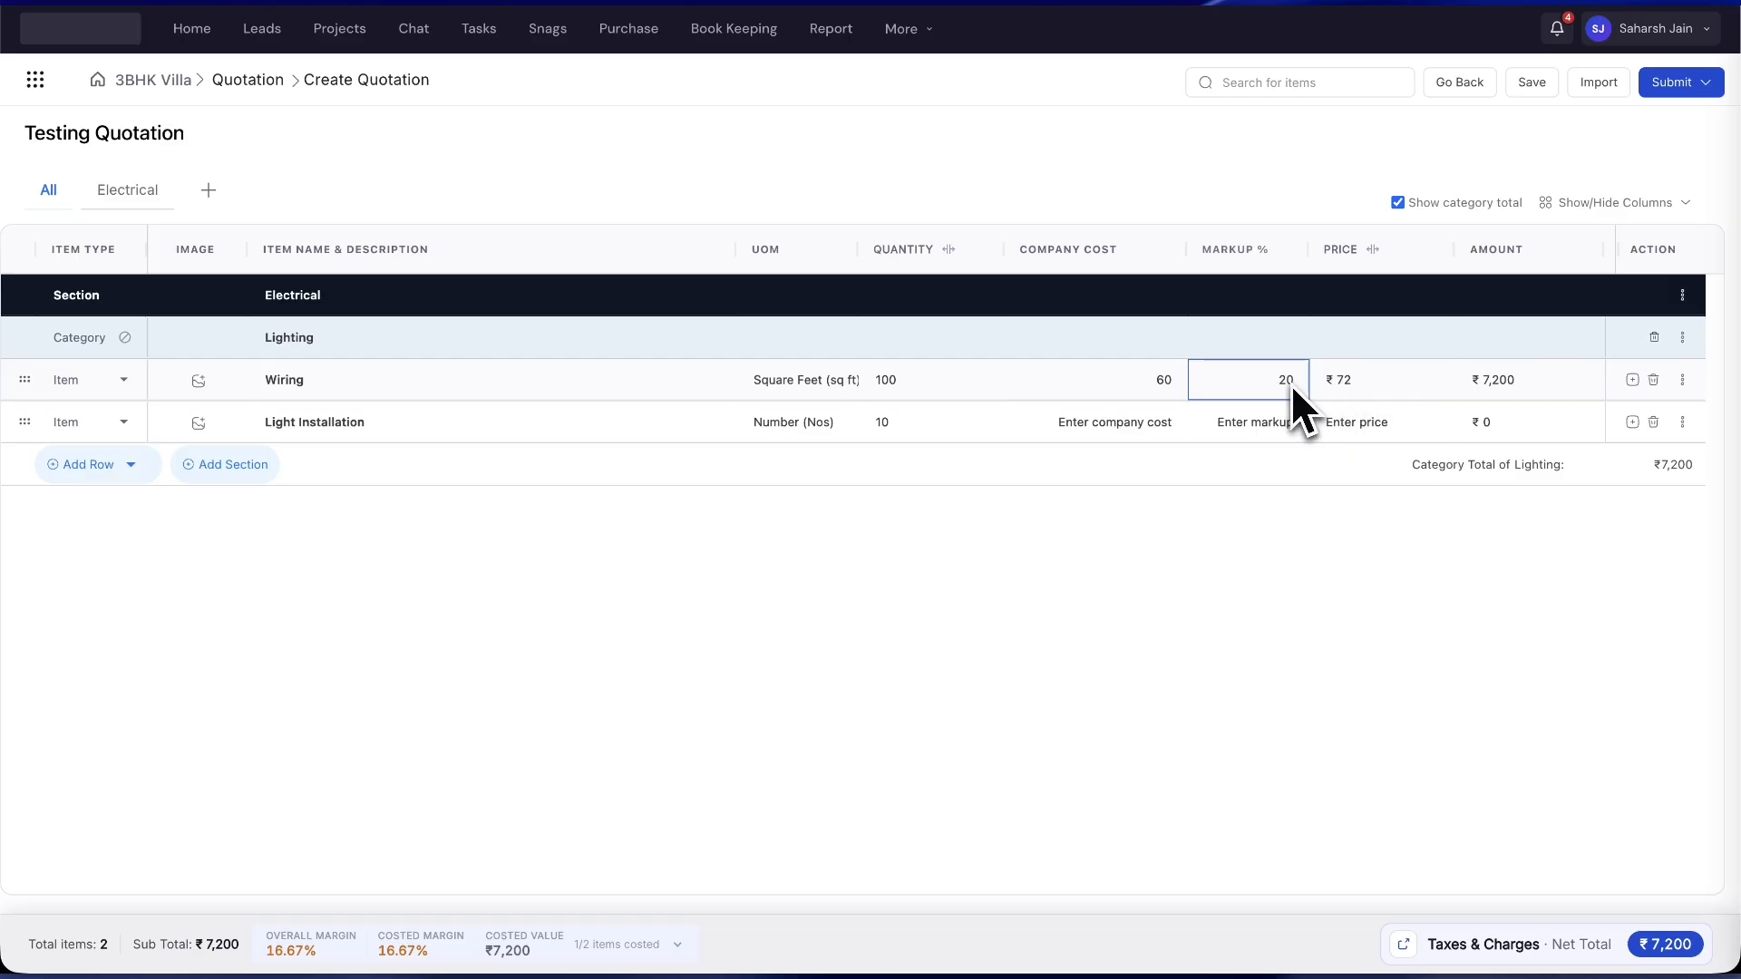
left_click(1130, 422)
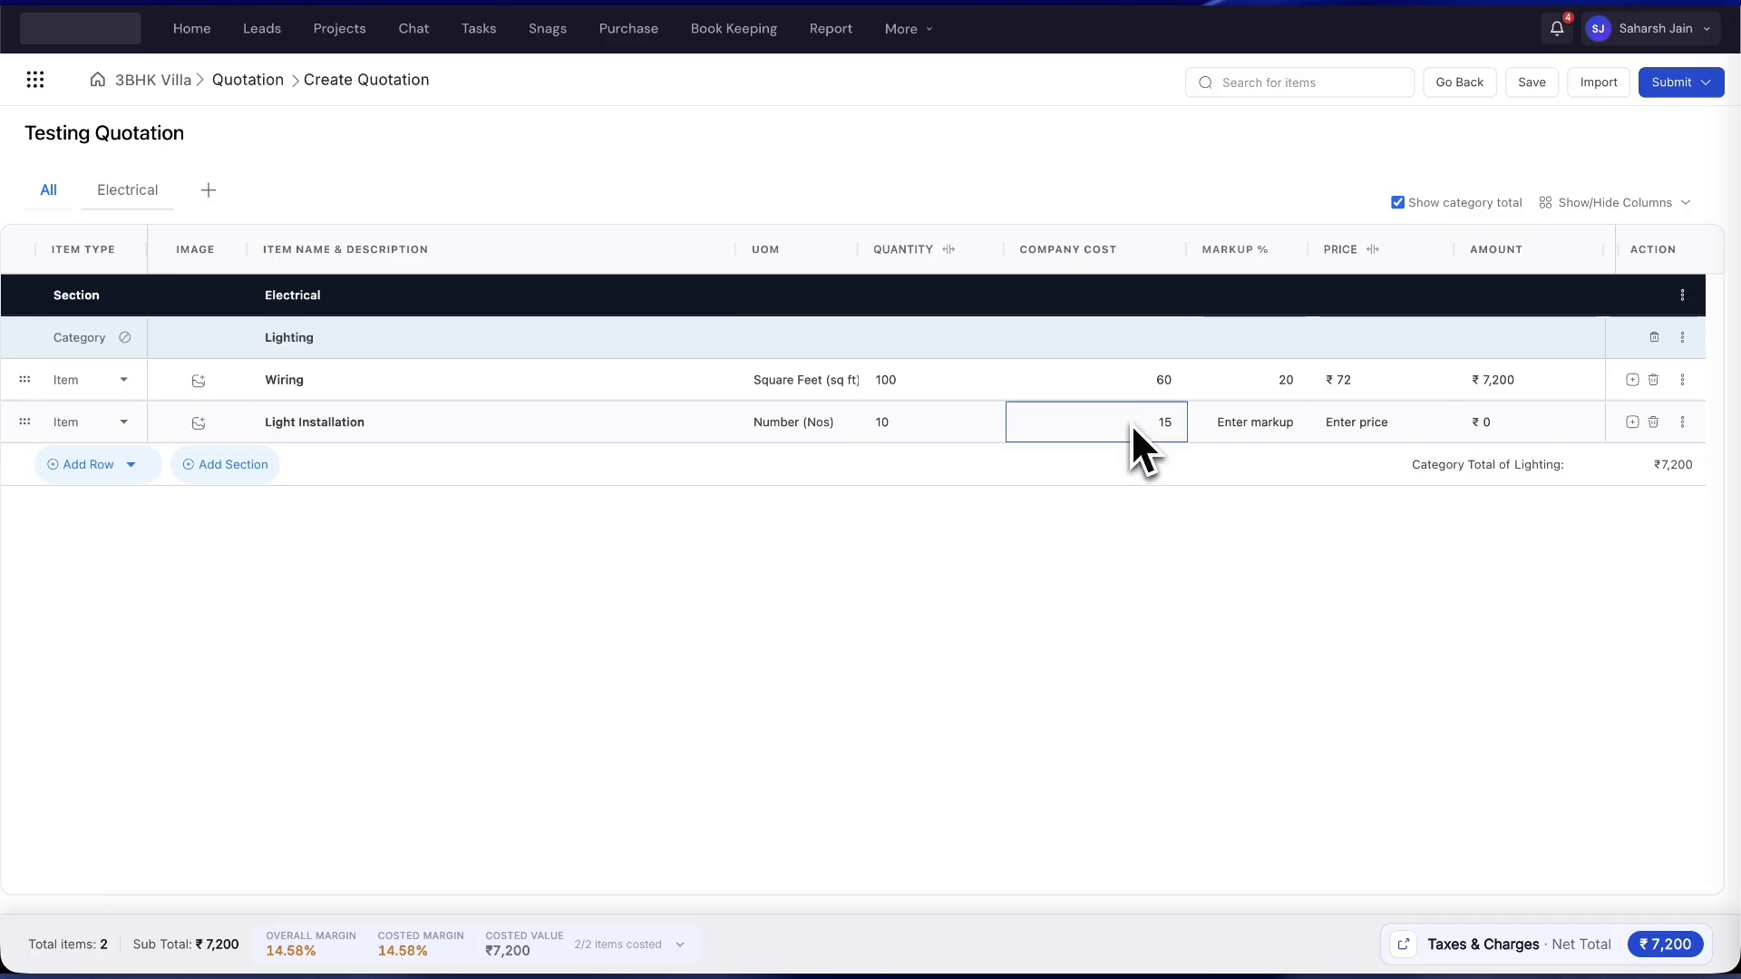
left_click(1233, 419)
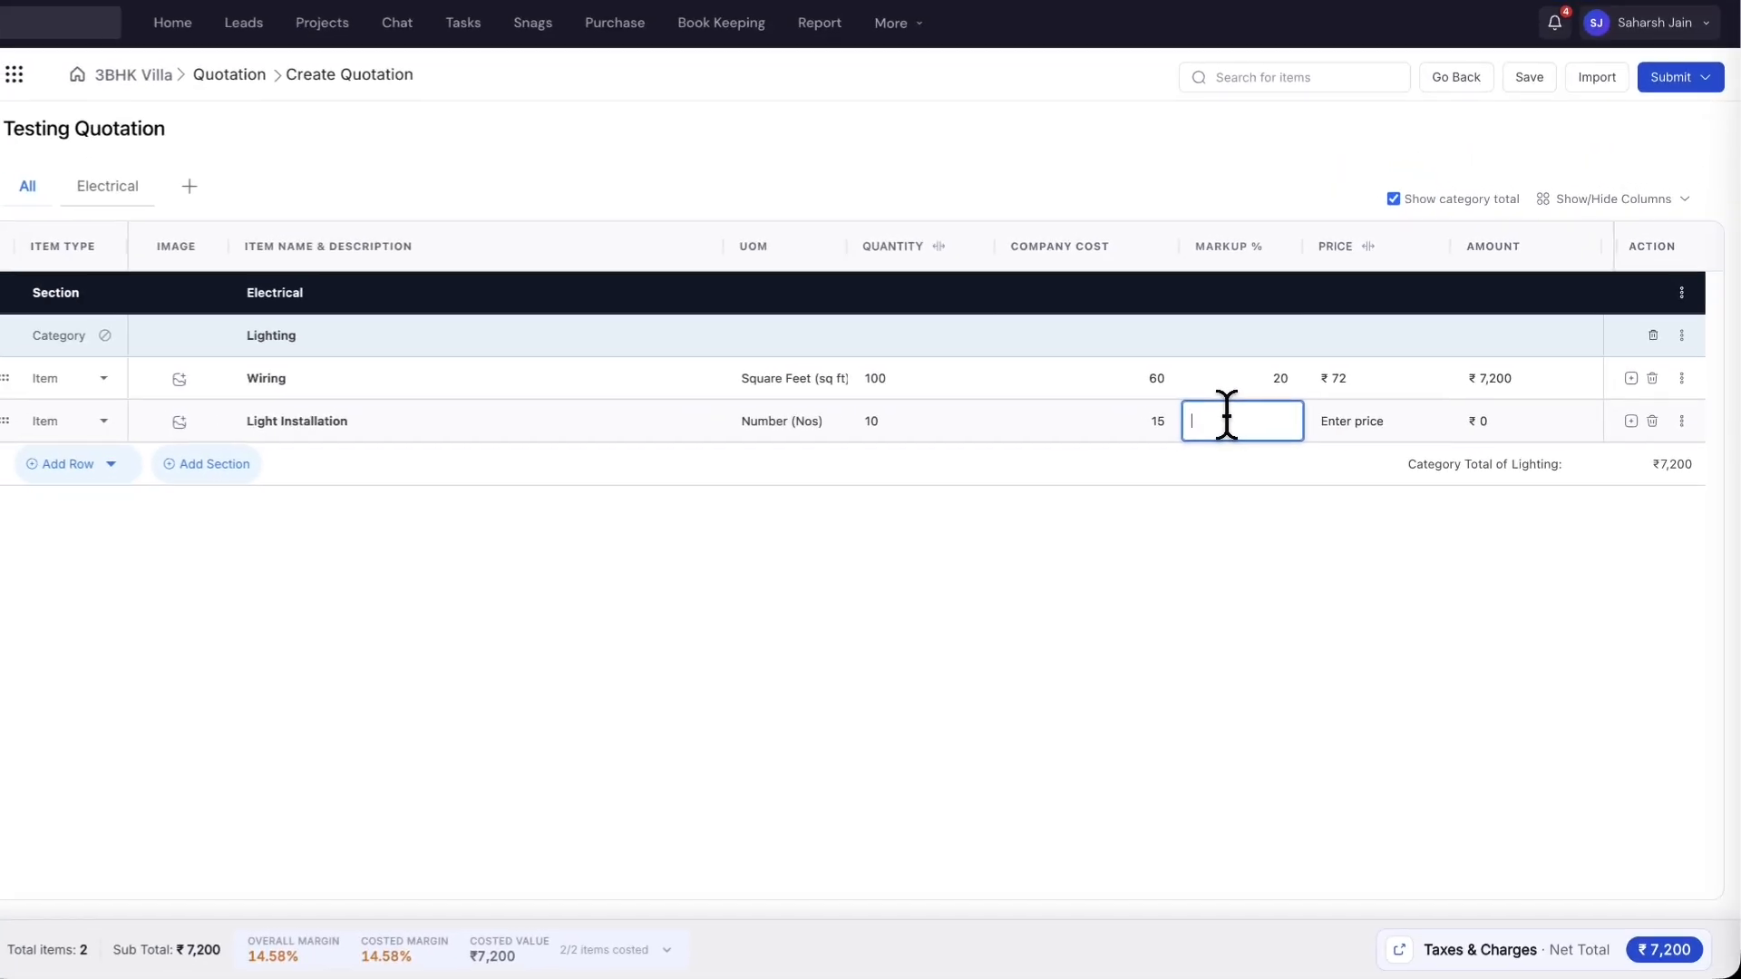
type("15")
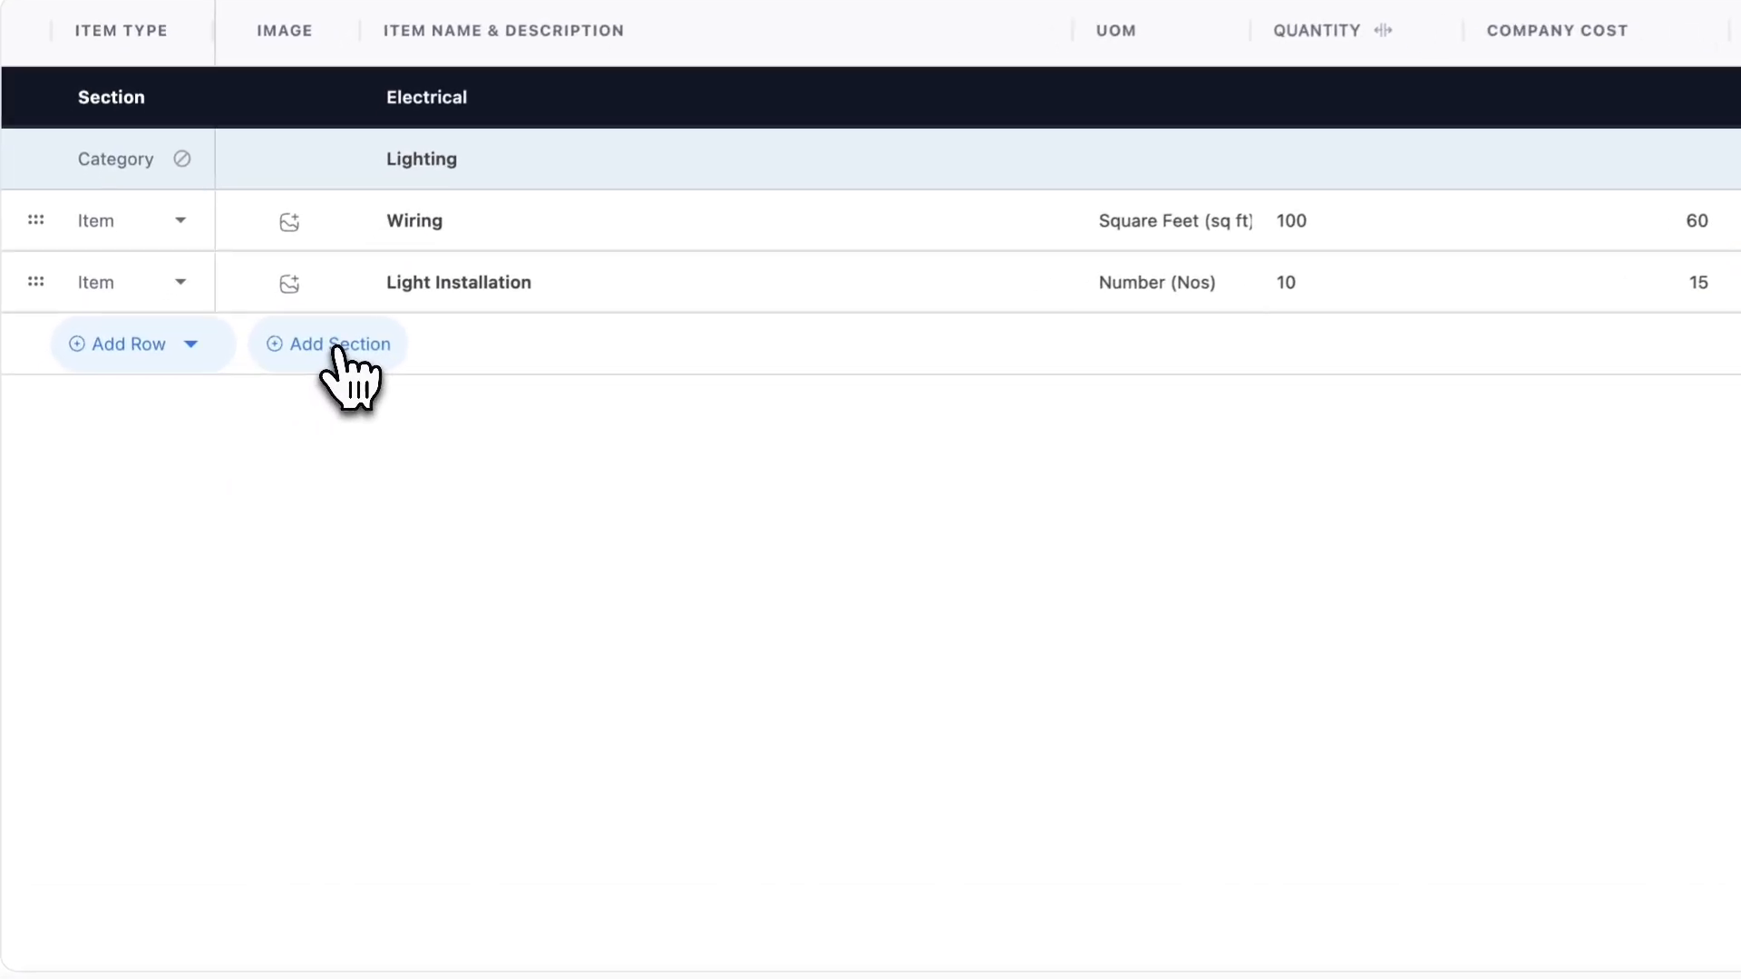
- Add a new section named Plumbing below the Electrical section
left_click(241, 464)
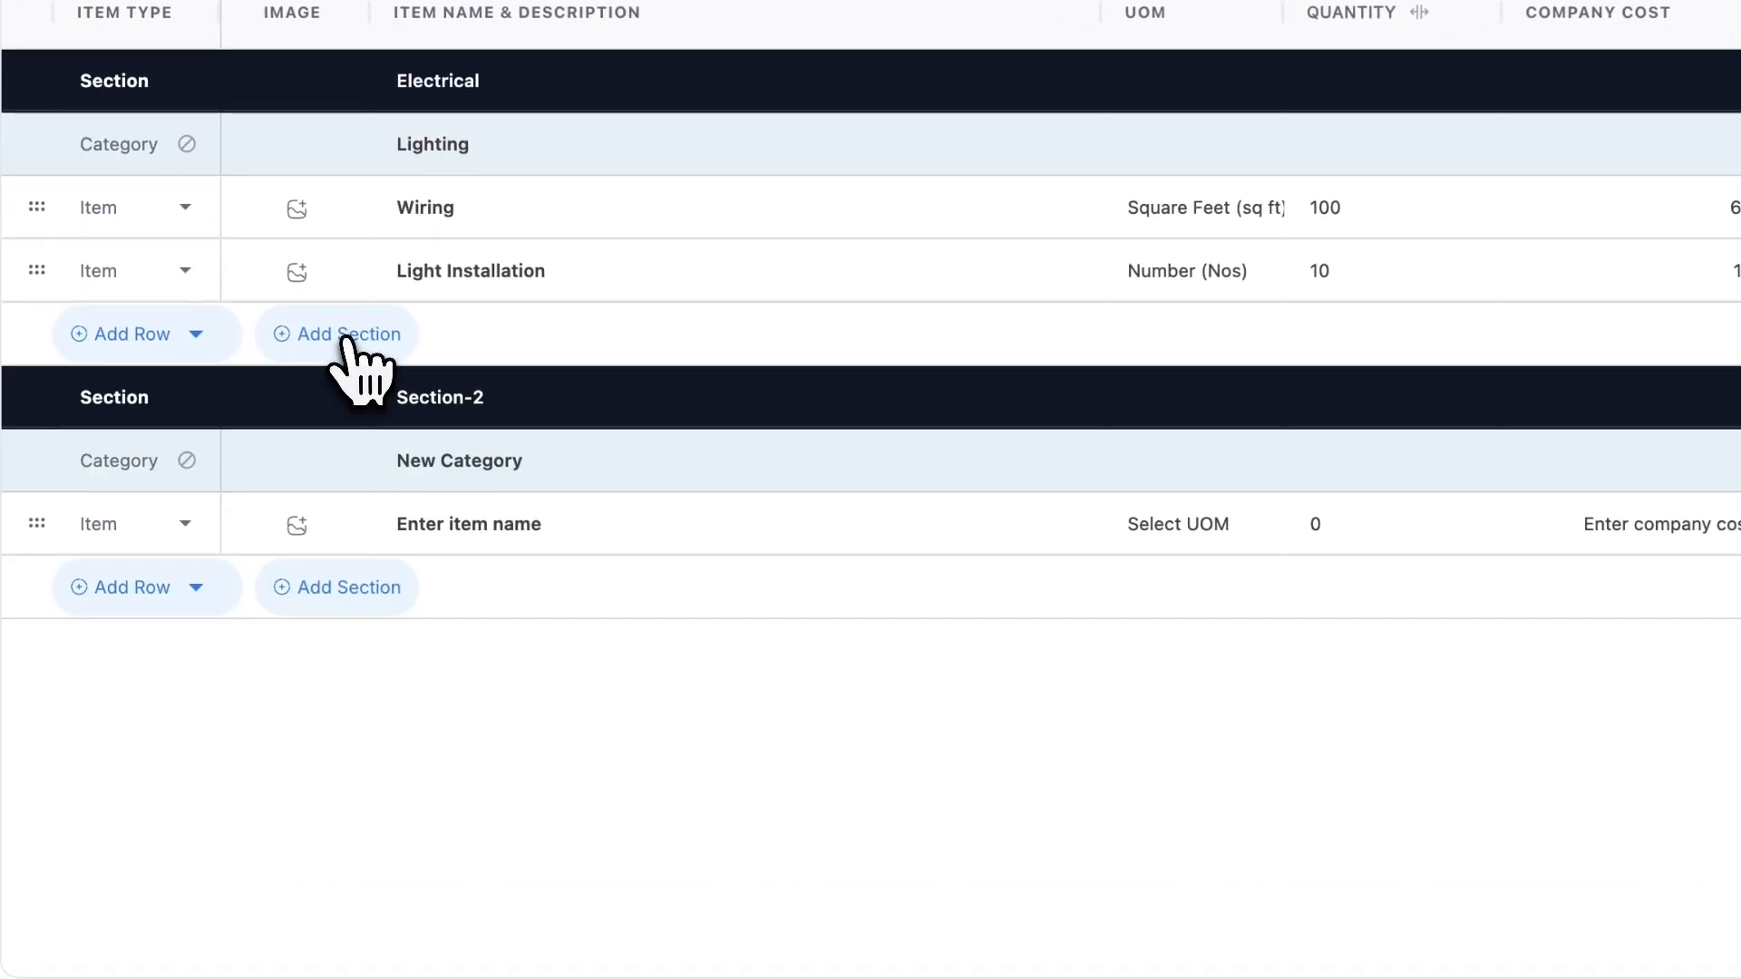
left_click(431, 381)
type("Plumbing")
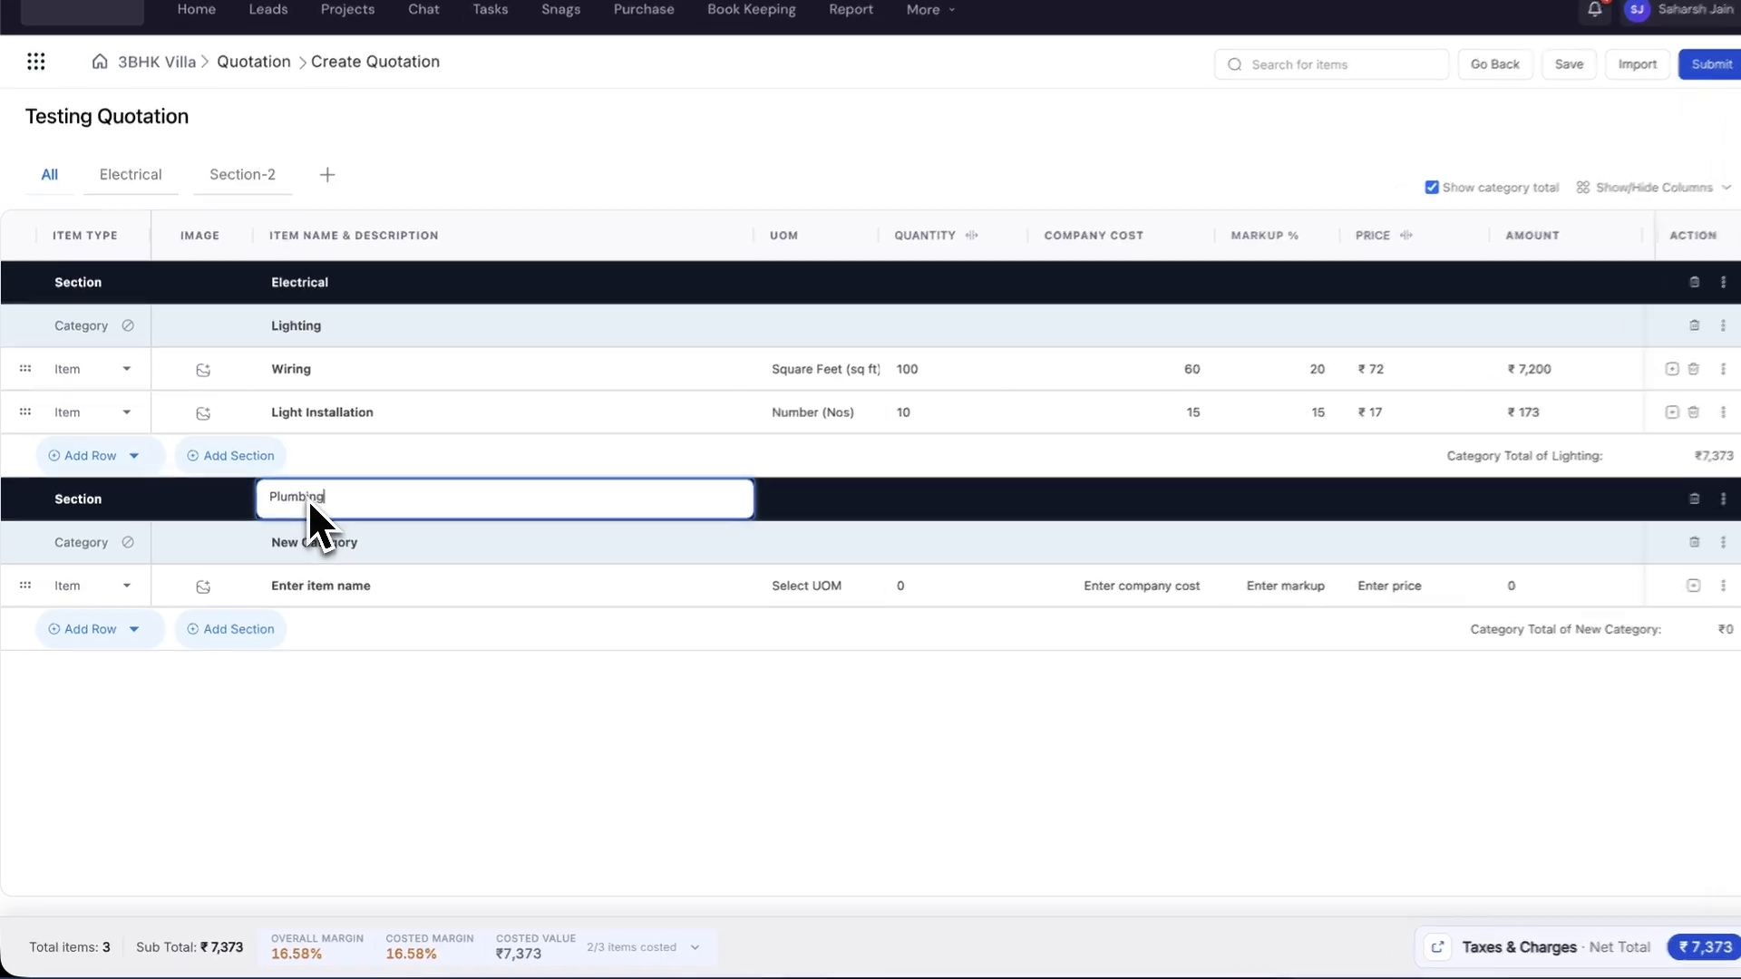
key("Return")
- Rename its category to Pipeline Installations and name the first item 'Drainage Pipeline Installation'
double_click(317, 536)
key("super+a")
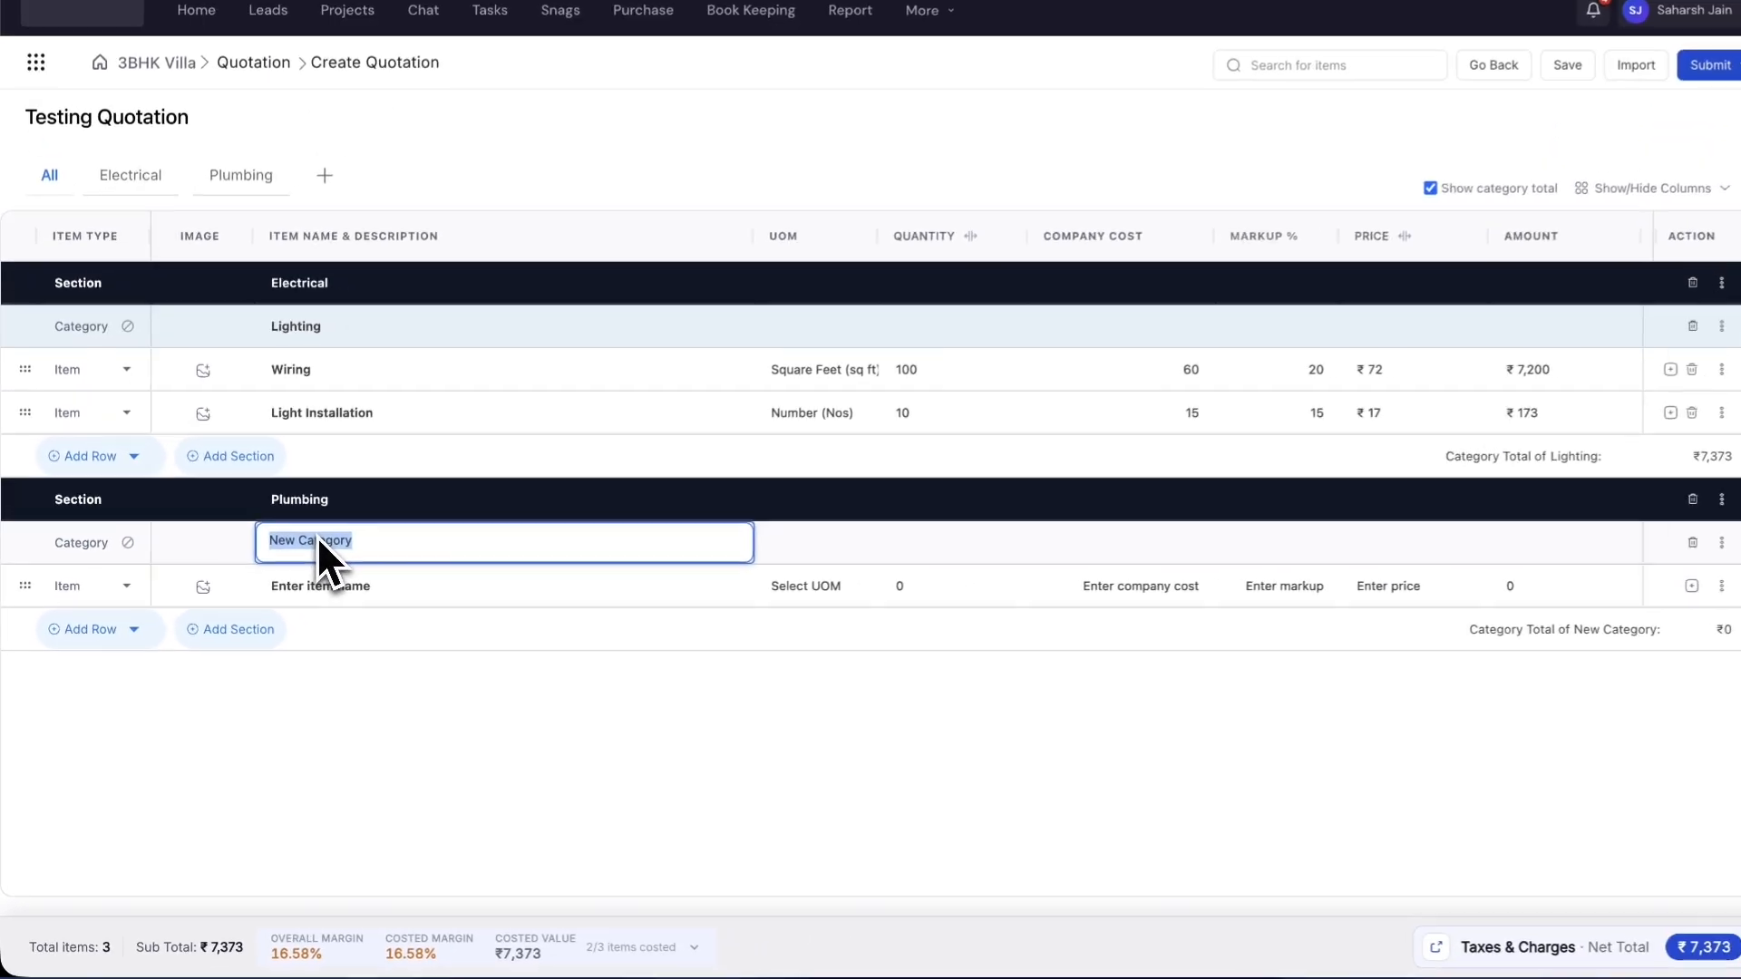
type("Pipeline")
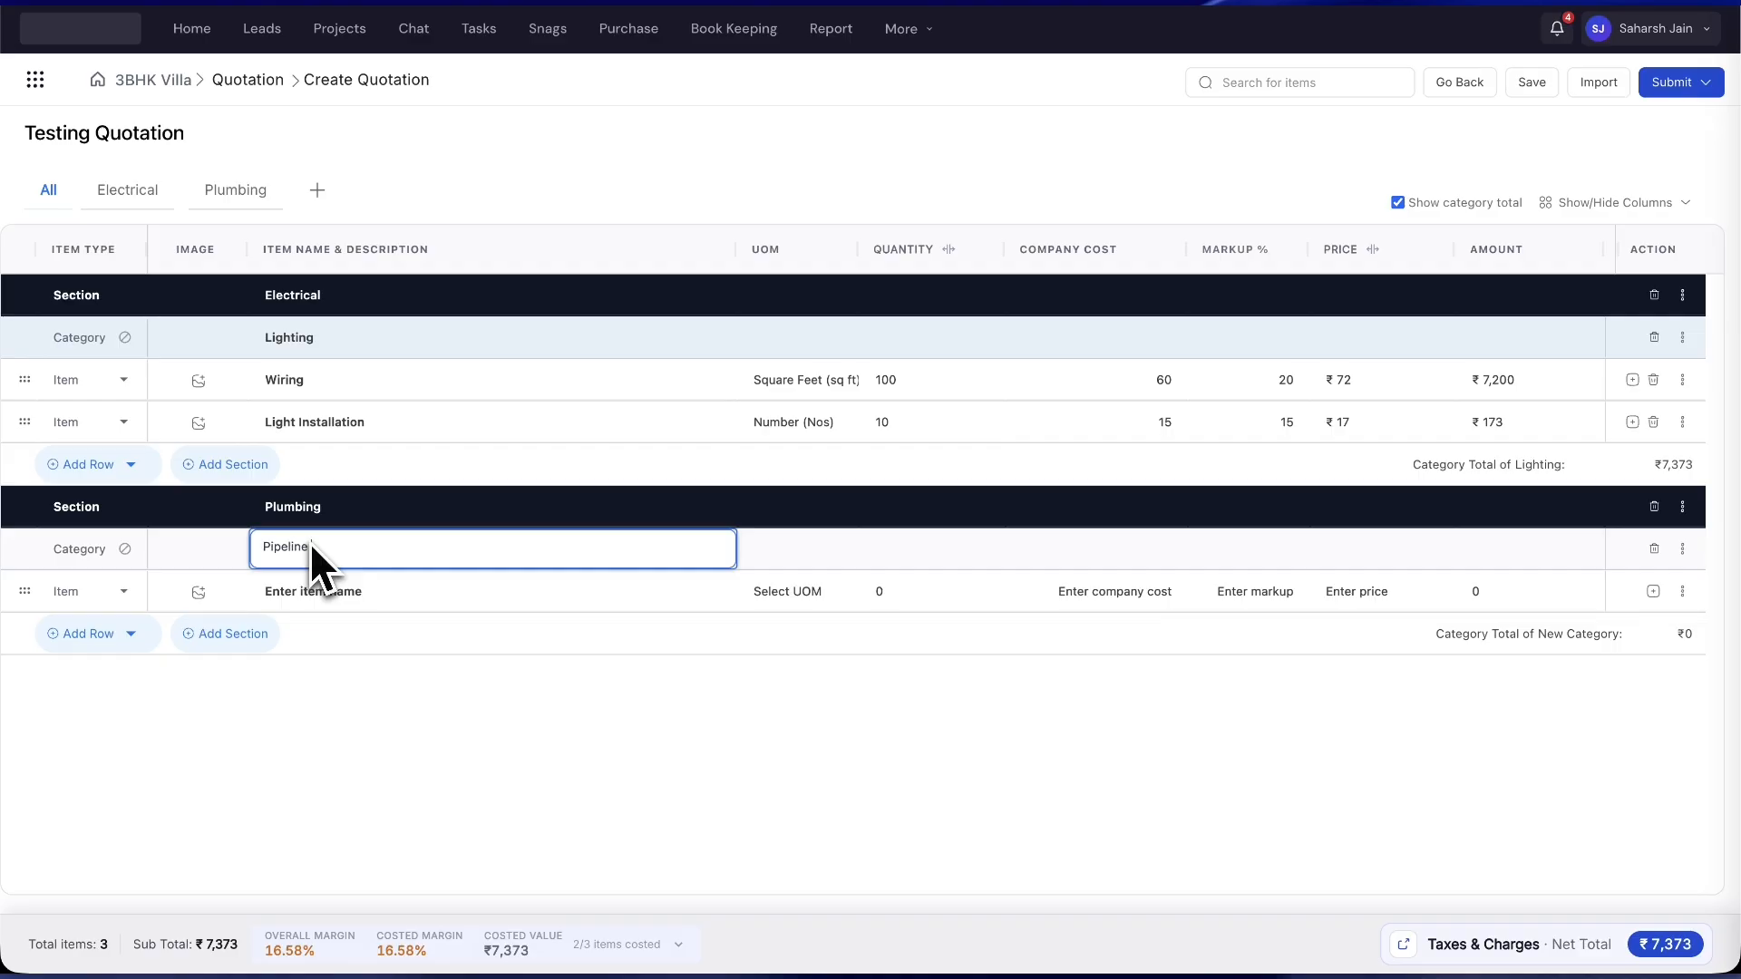
type(" Installations")
key("Return")
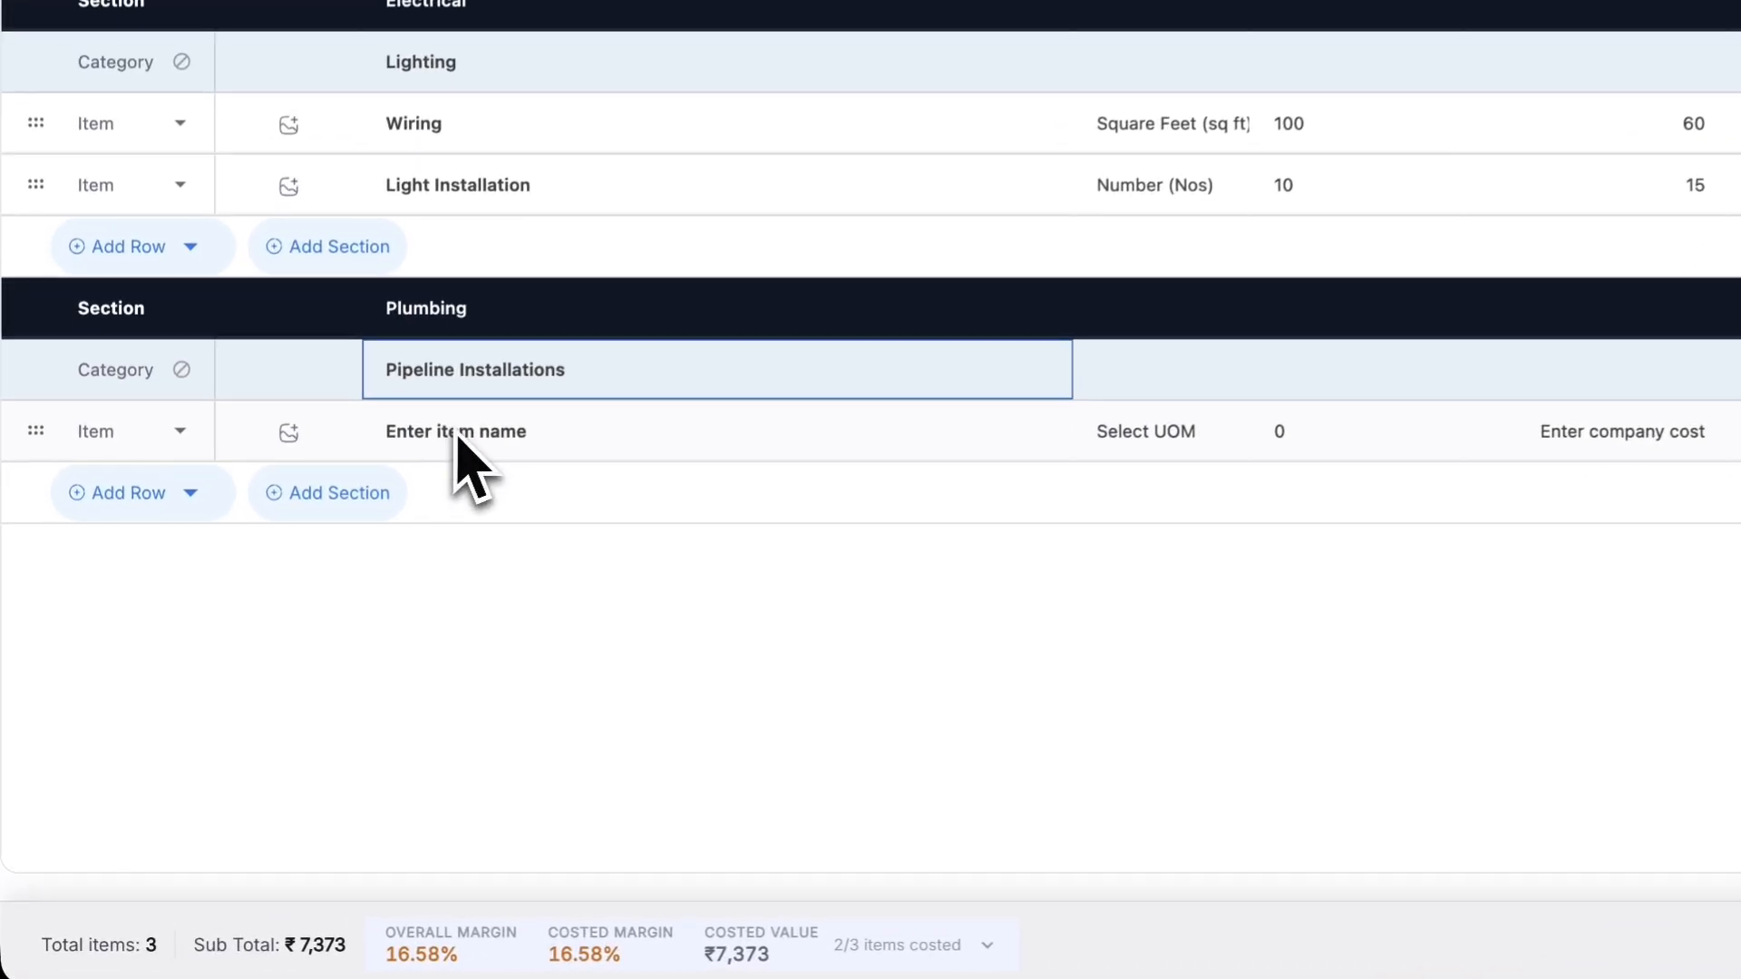
left_click(458, 437)
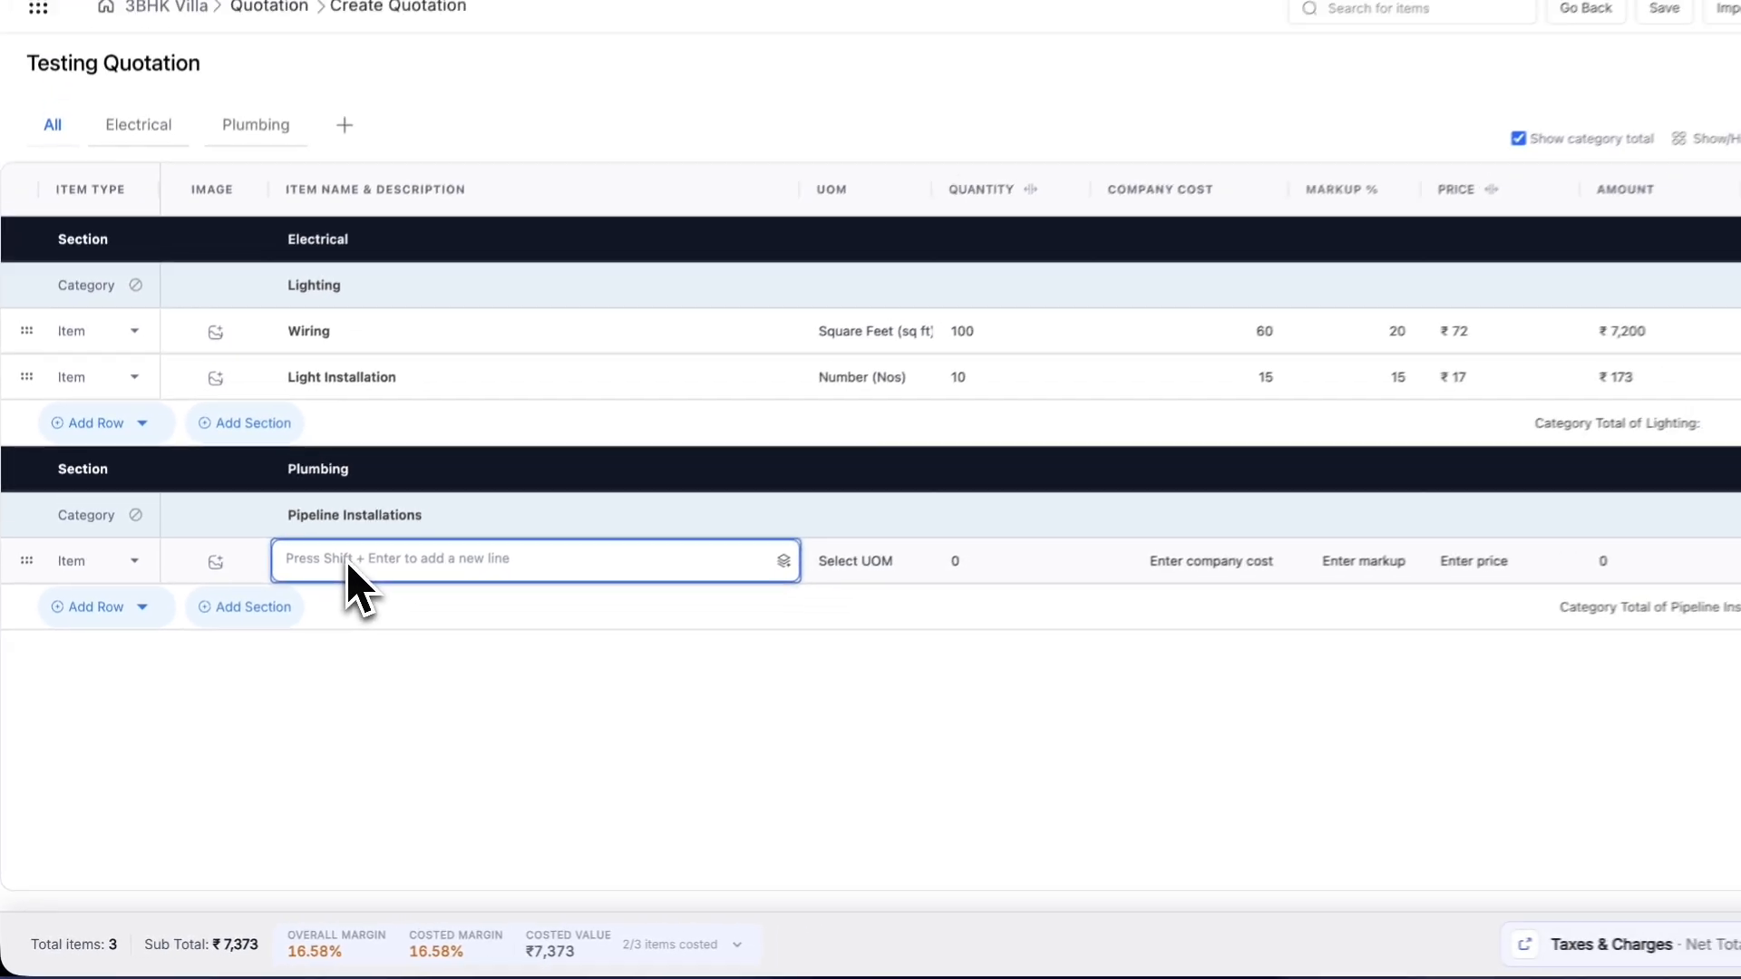
type("D")
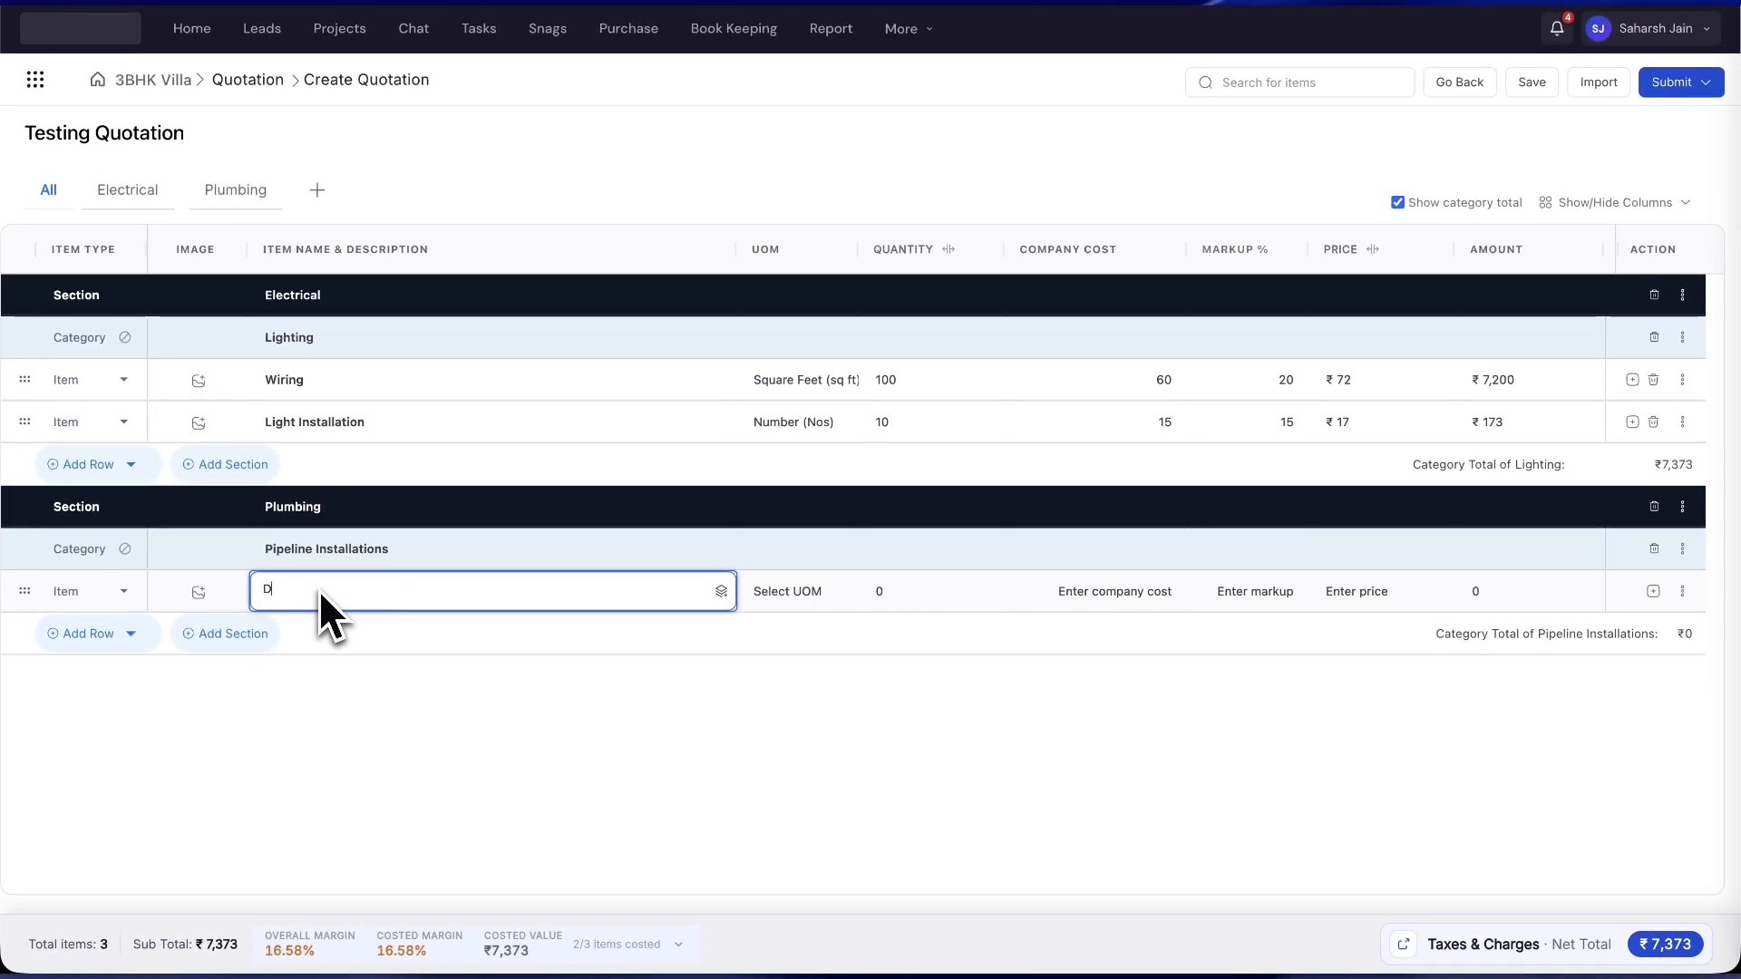
type("rainage Pipeline Installation")
- Give the drainage item Square Feet units, price 400 and quantity 100, correcting the unit from Metre
key("Return")
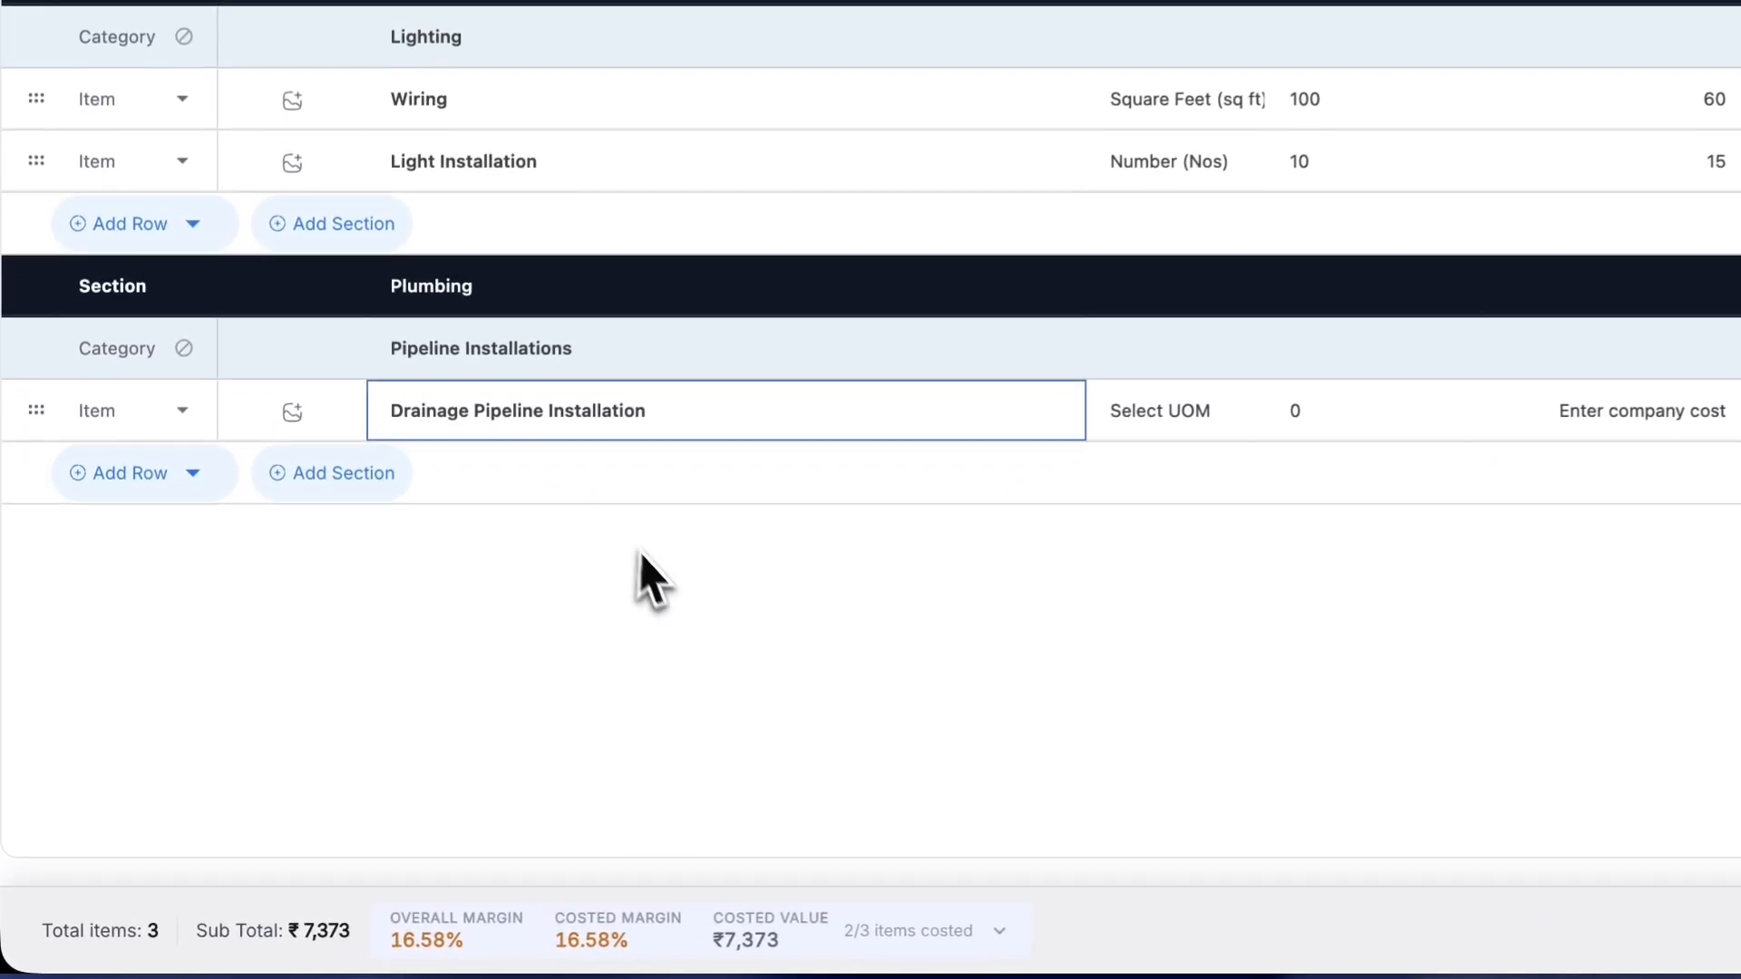
left_click(1032, 479)
left_click(1179, 406)
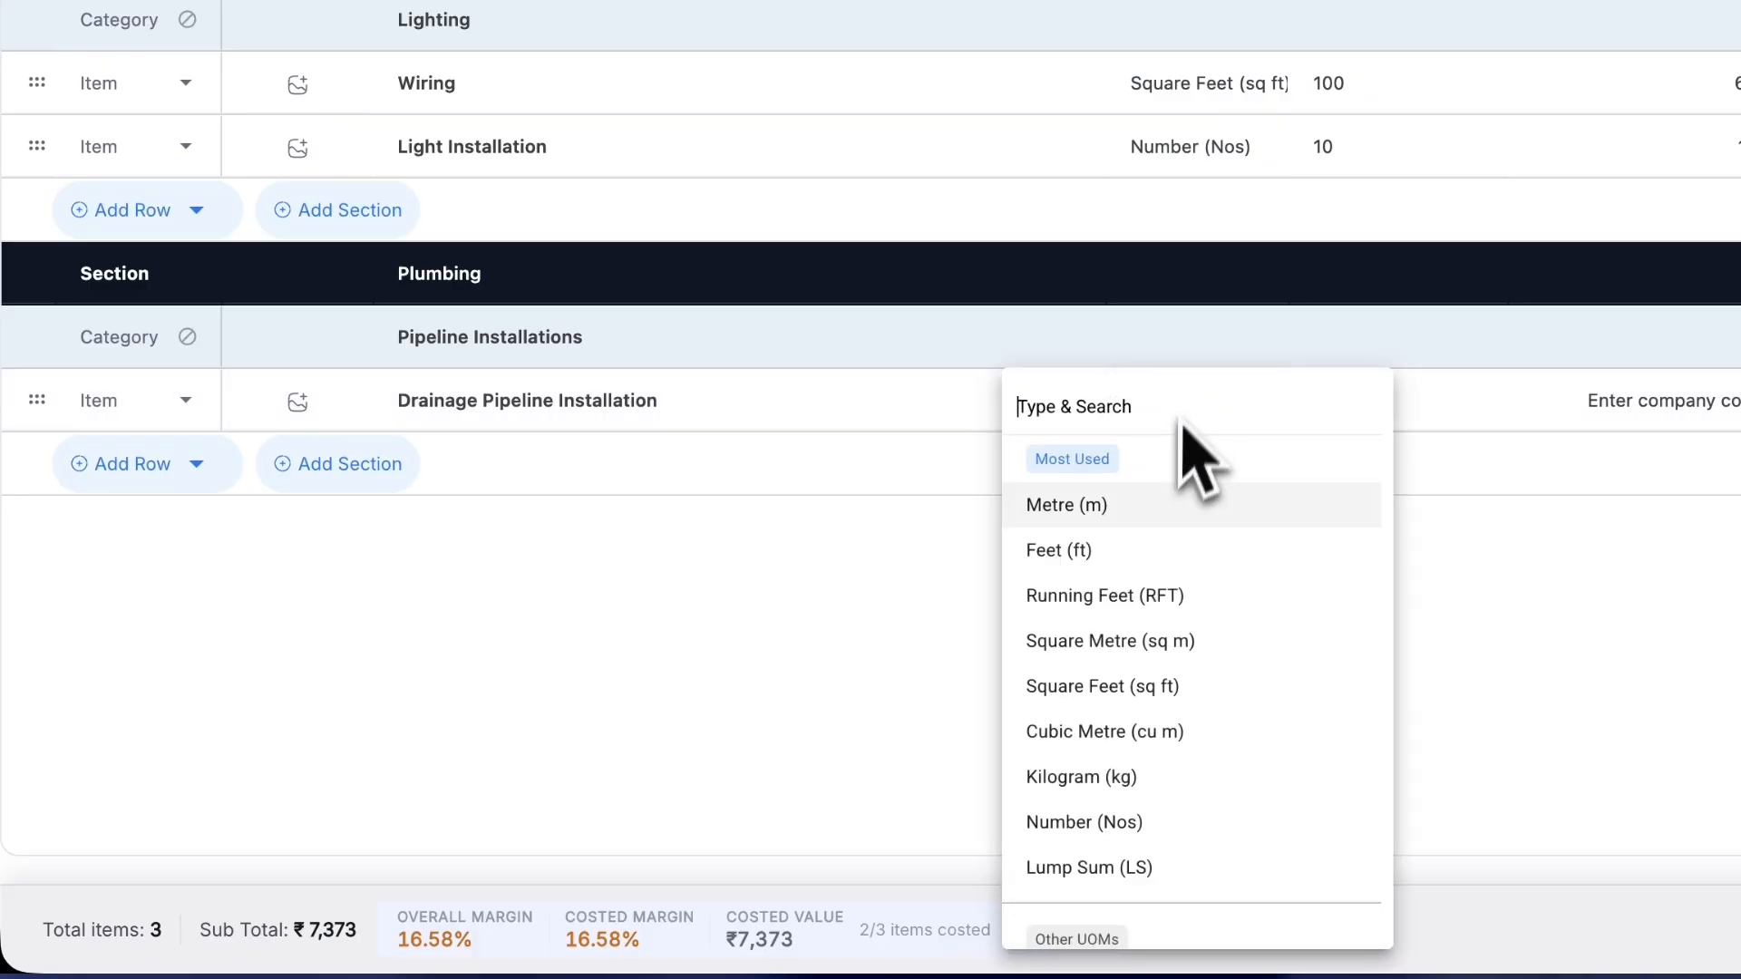
left_click(1166, 505)
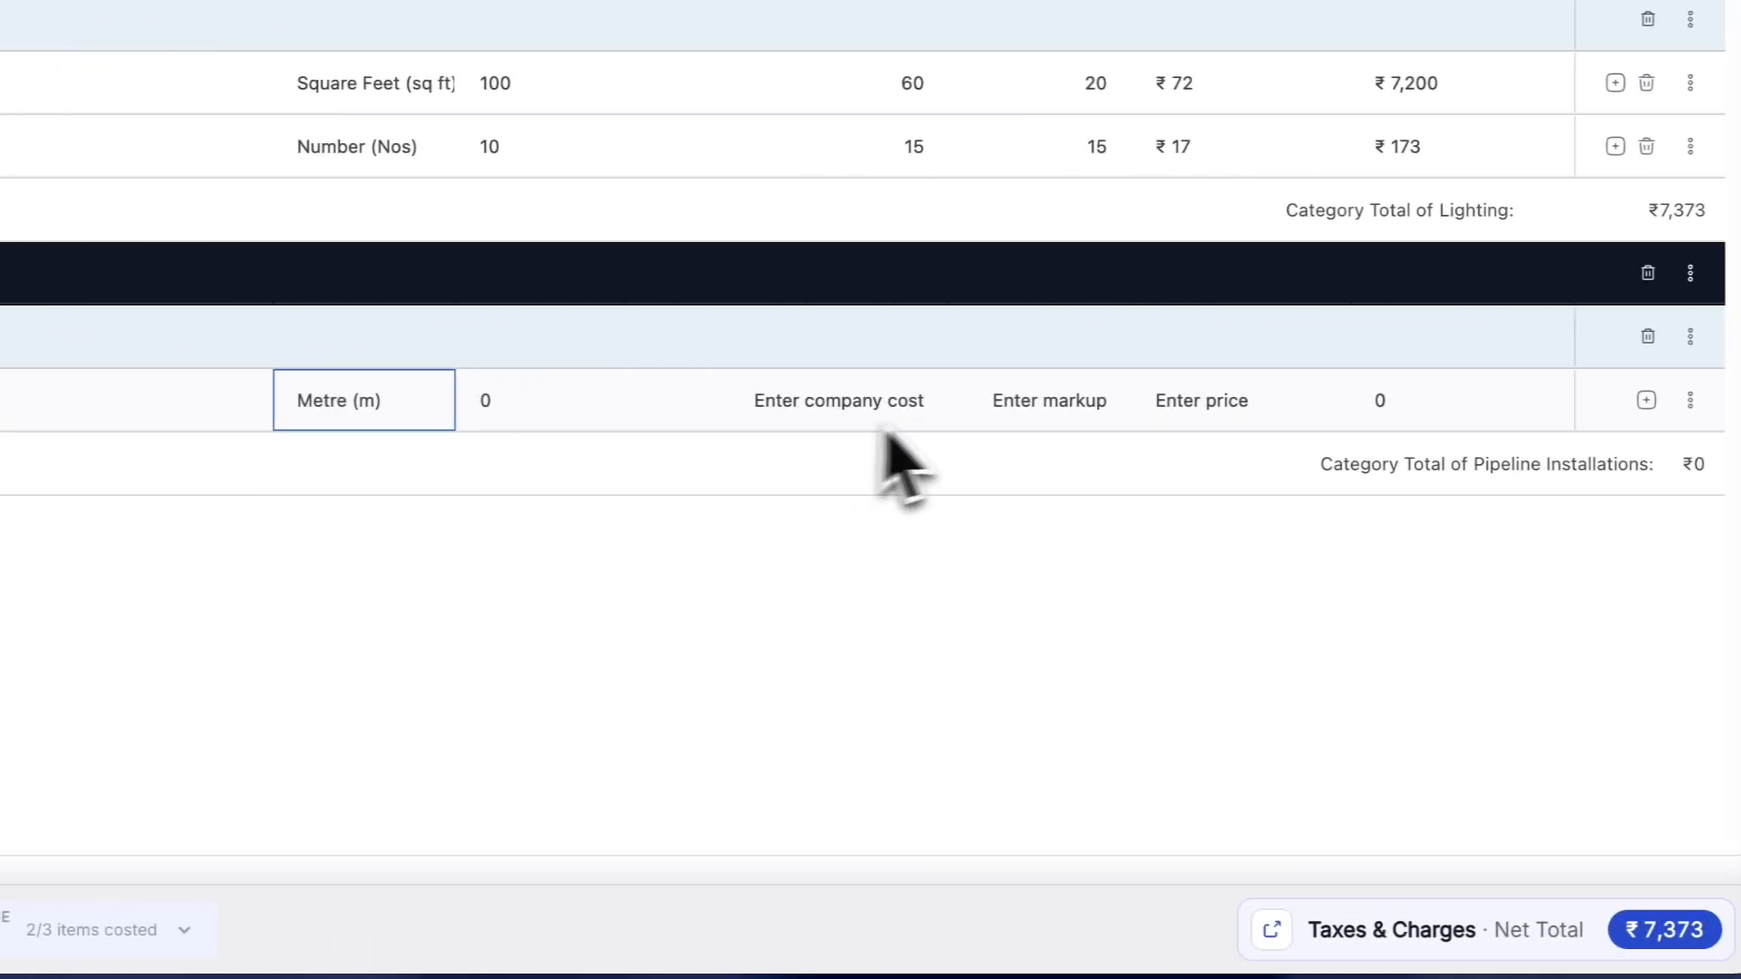
type("400")
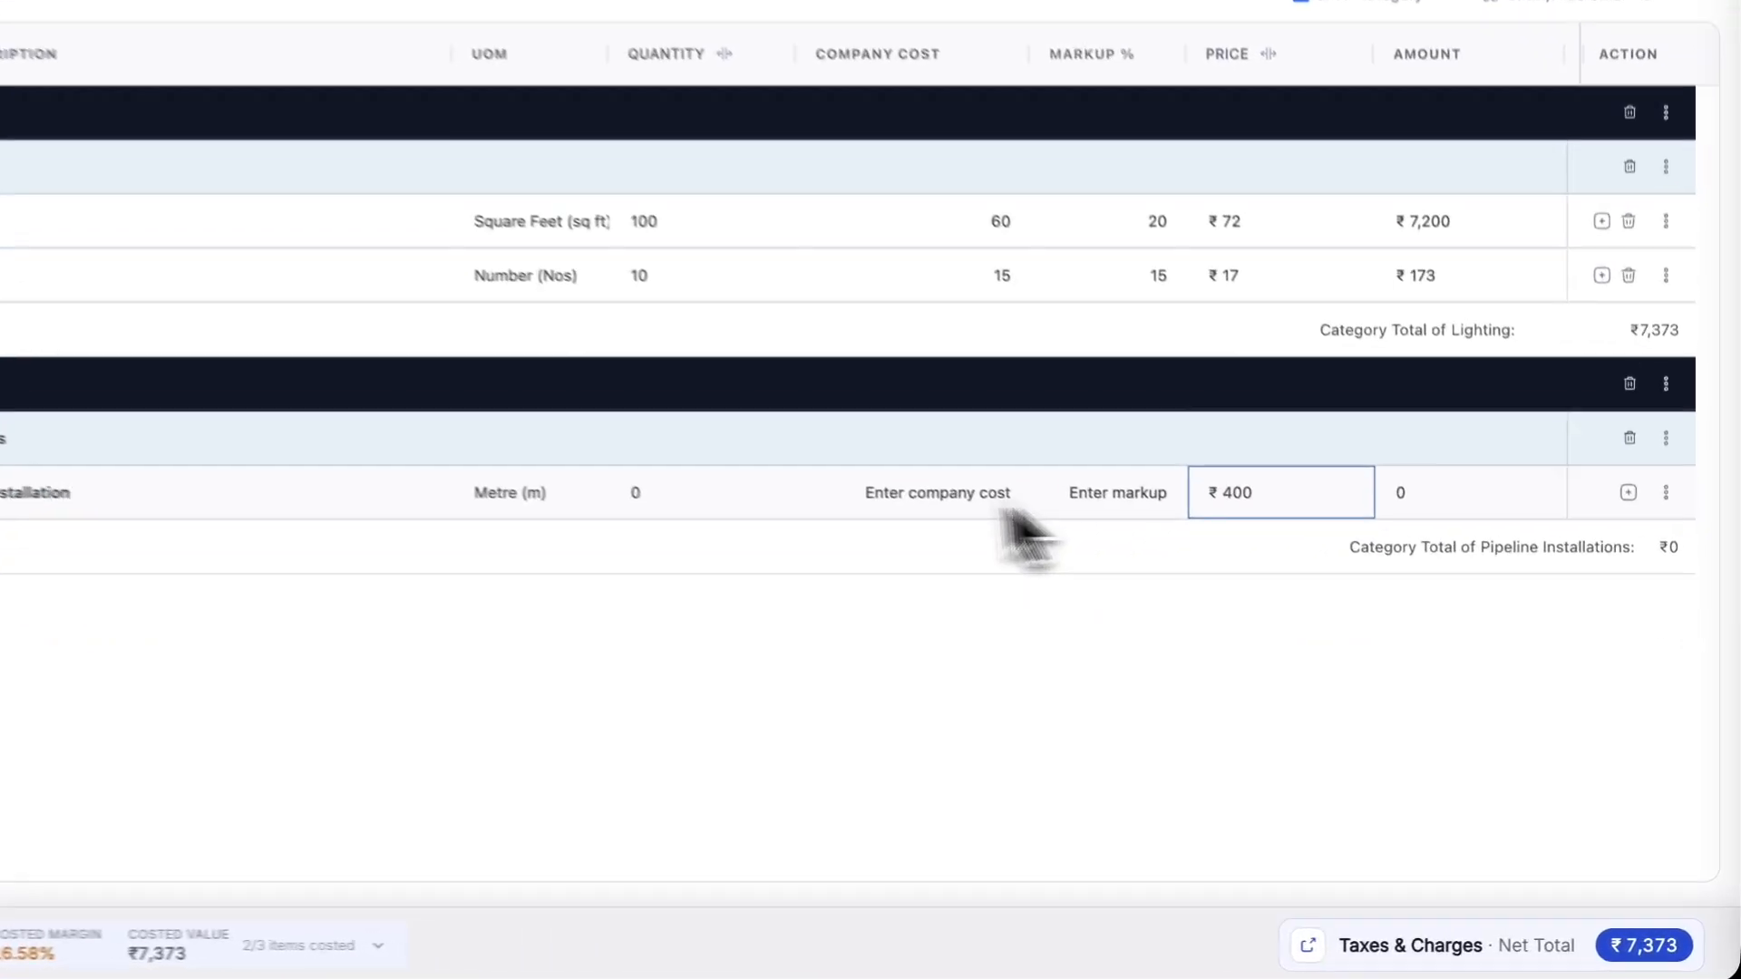
left_click(940, 596)
left_click(821, 596)
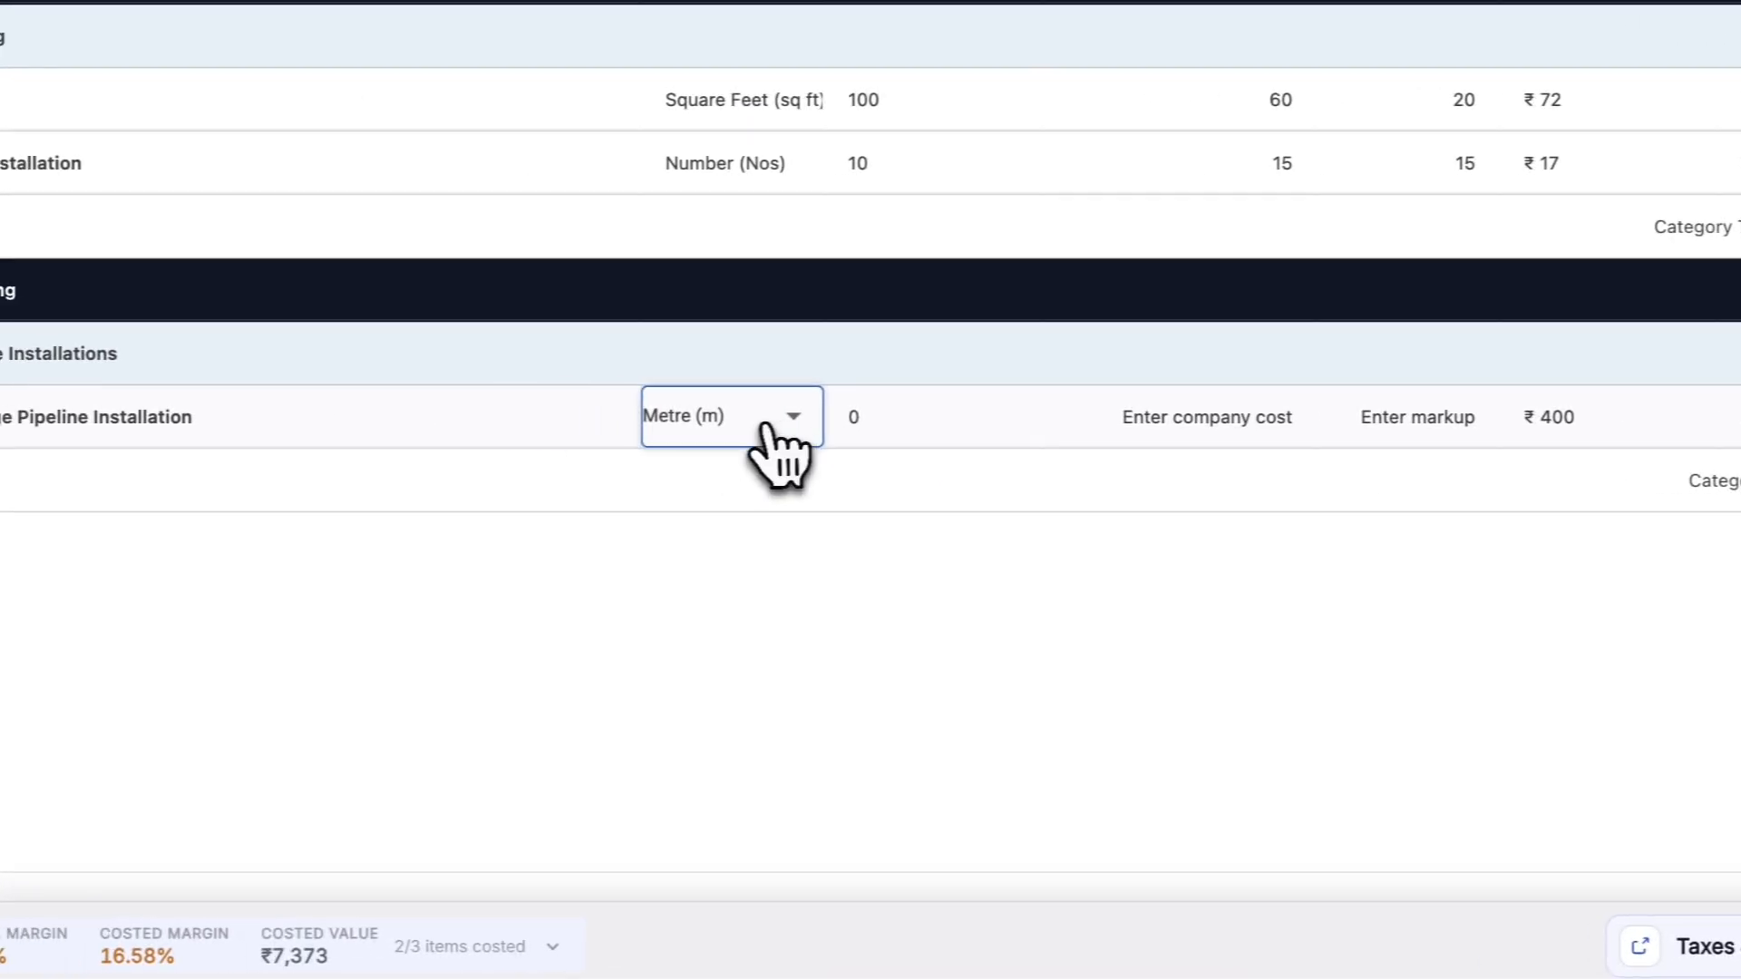
left_click(766, 424)
type("s")
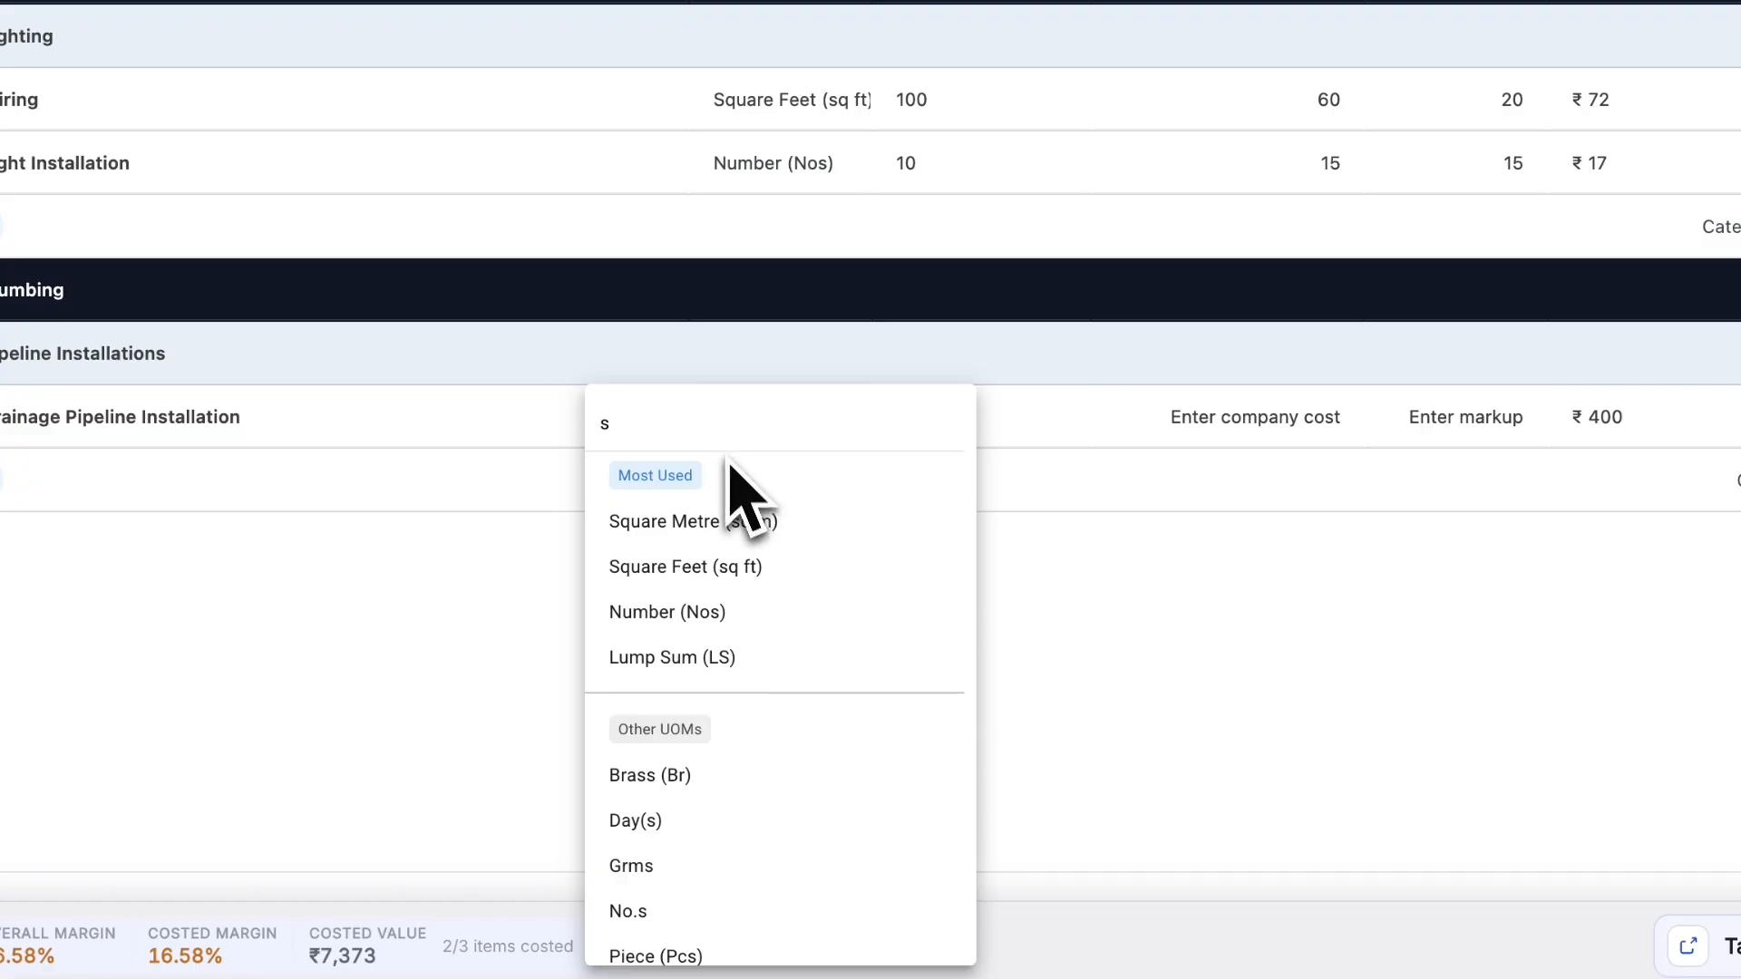
left_click(726, 567)
left_click(907, 417)
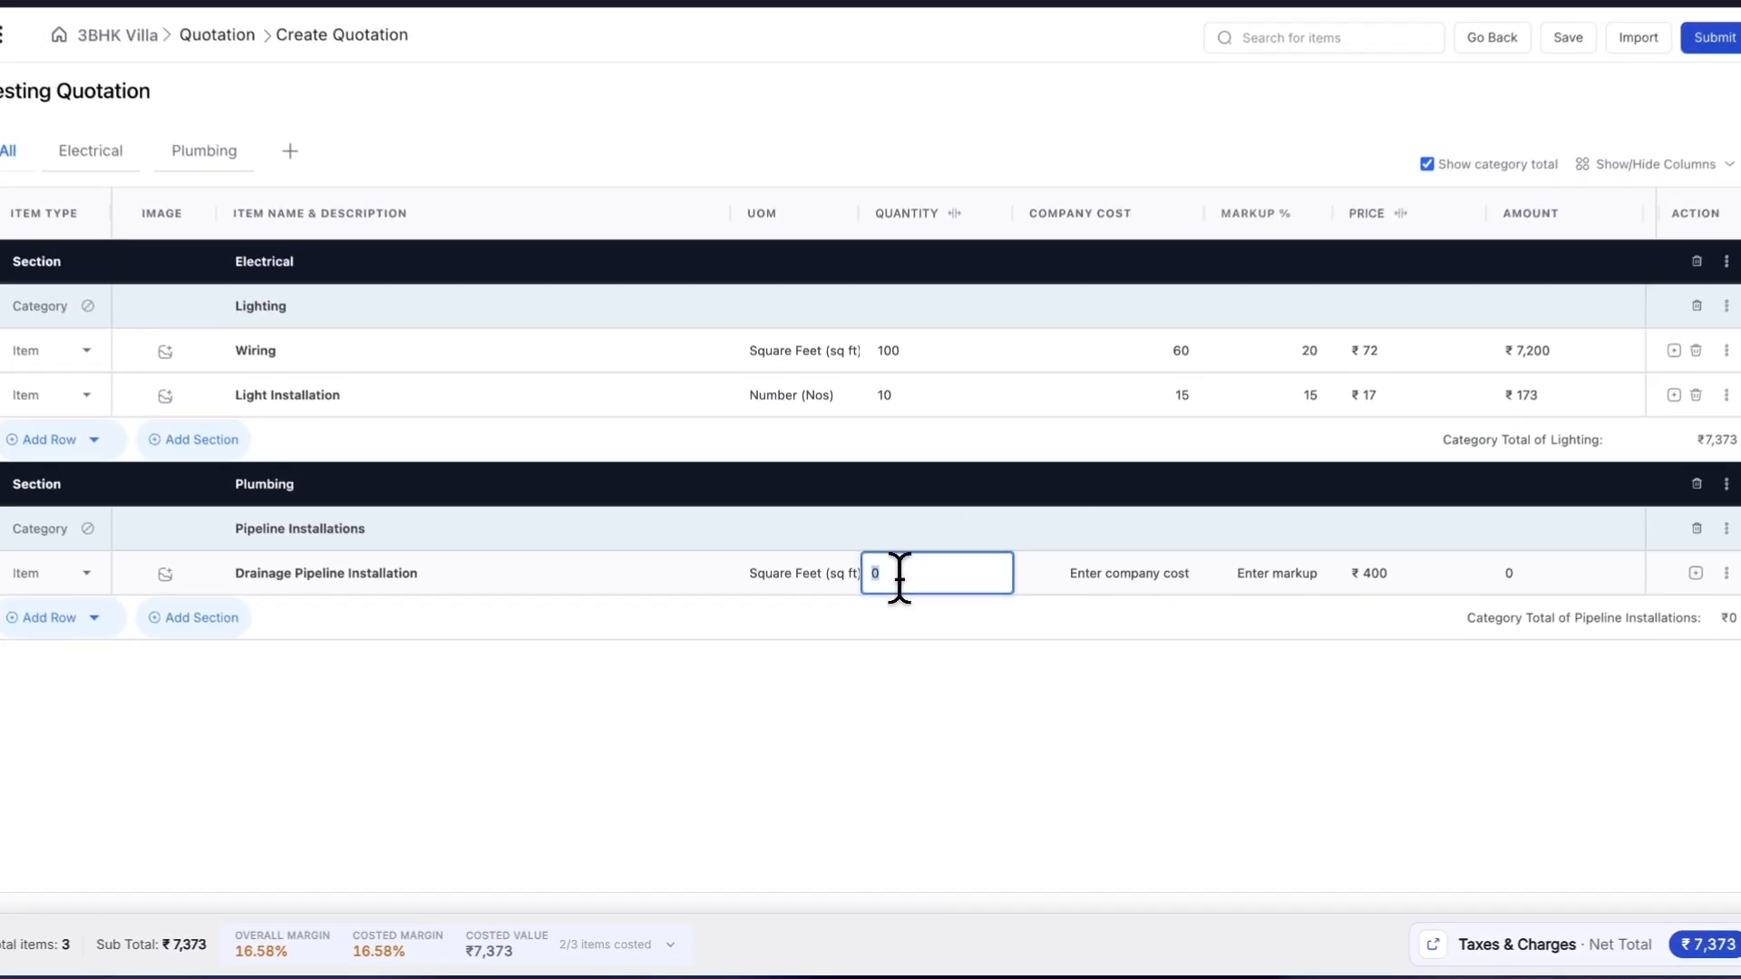
type("100")
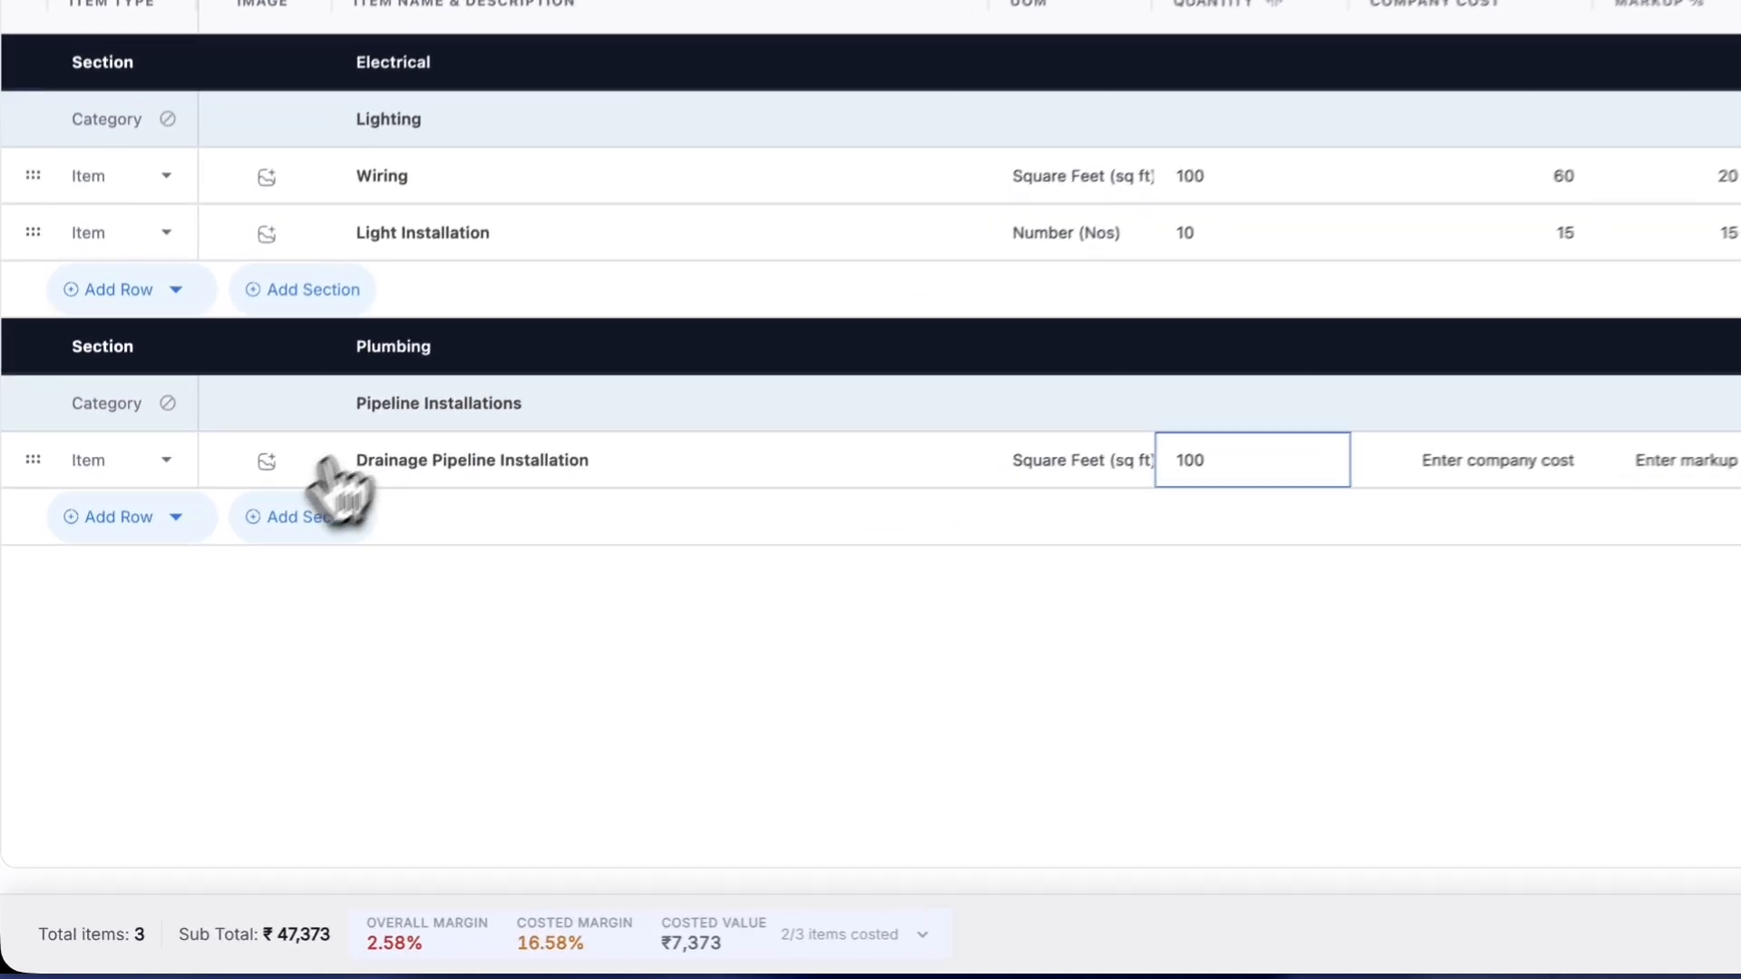
- Add a third section named Flooring with its category renamed Tiling
left_click(233, 634)
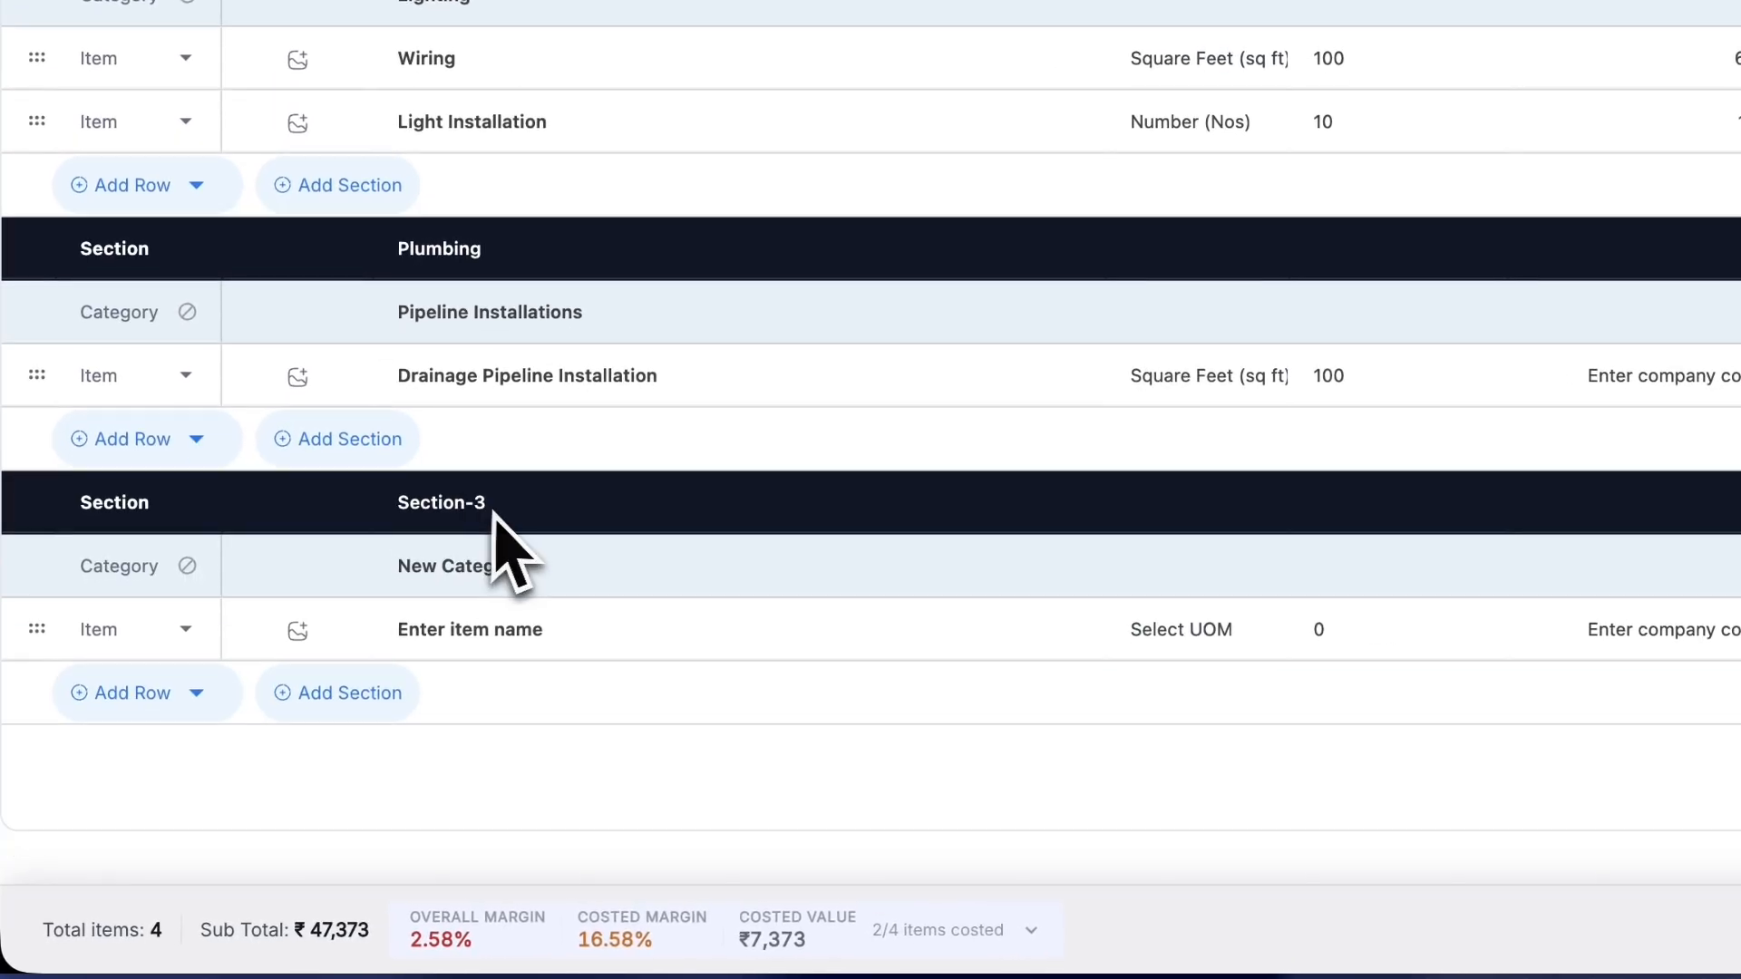
left_click(449, 531)
type("Flooring")
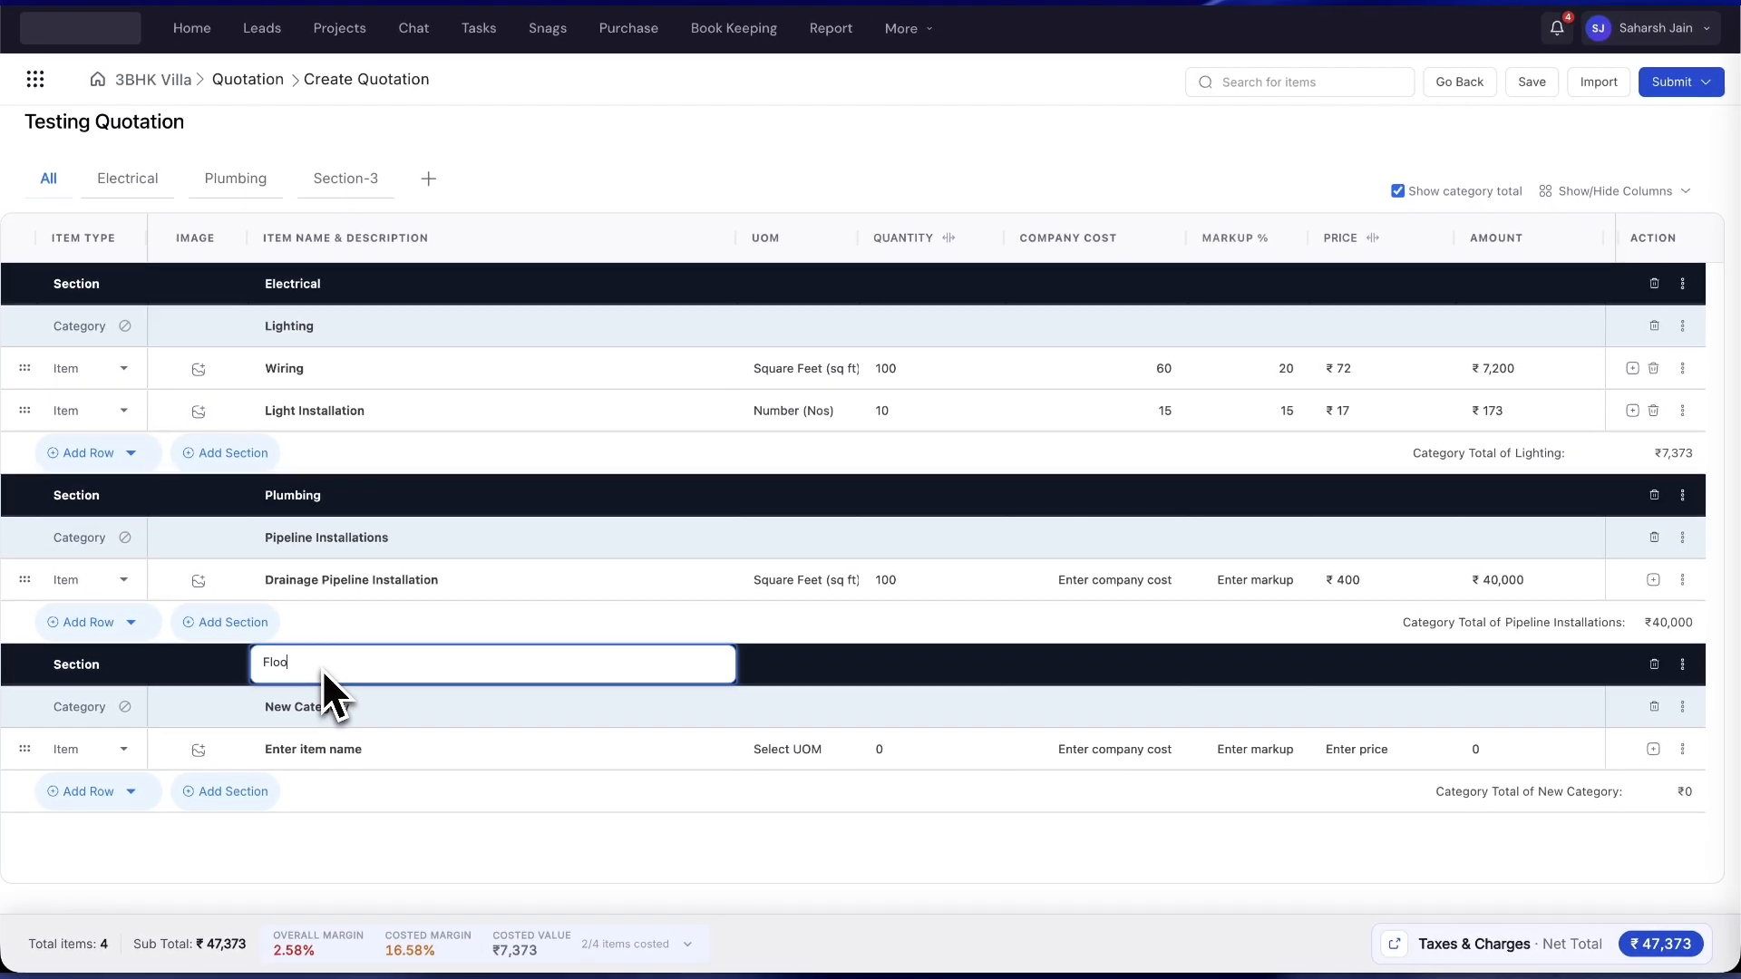
key("Return")
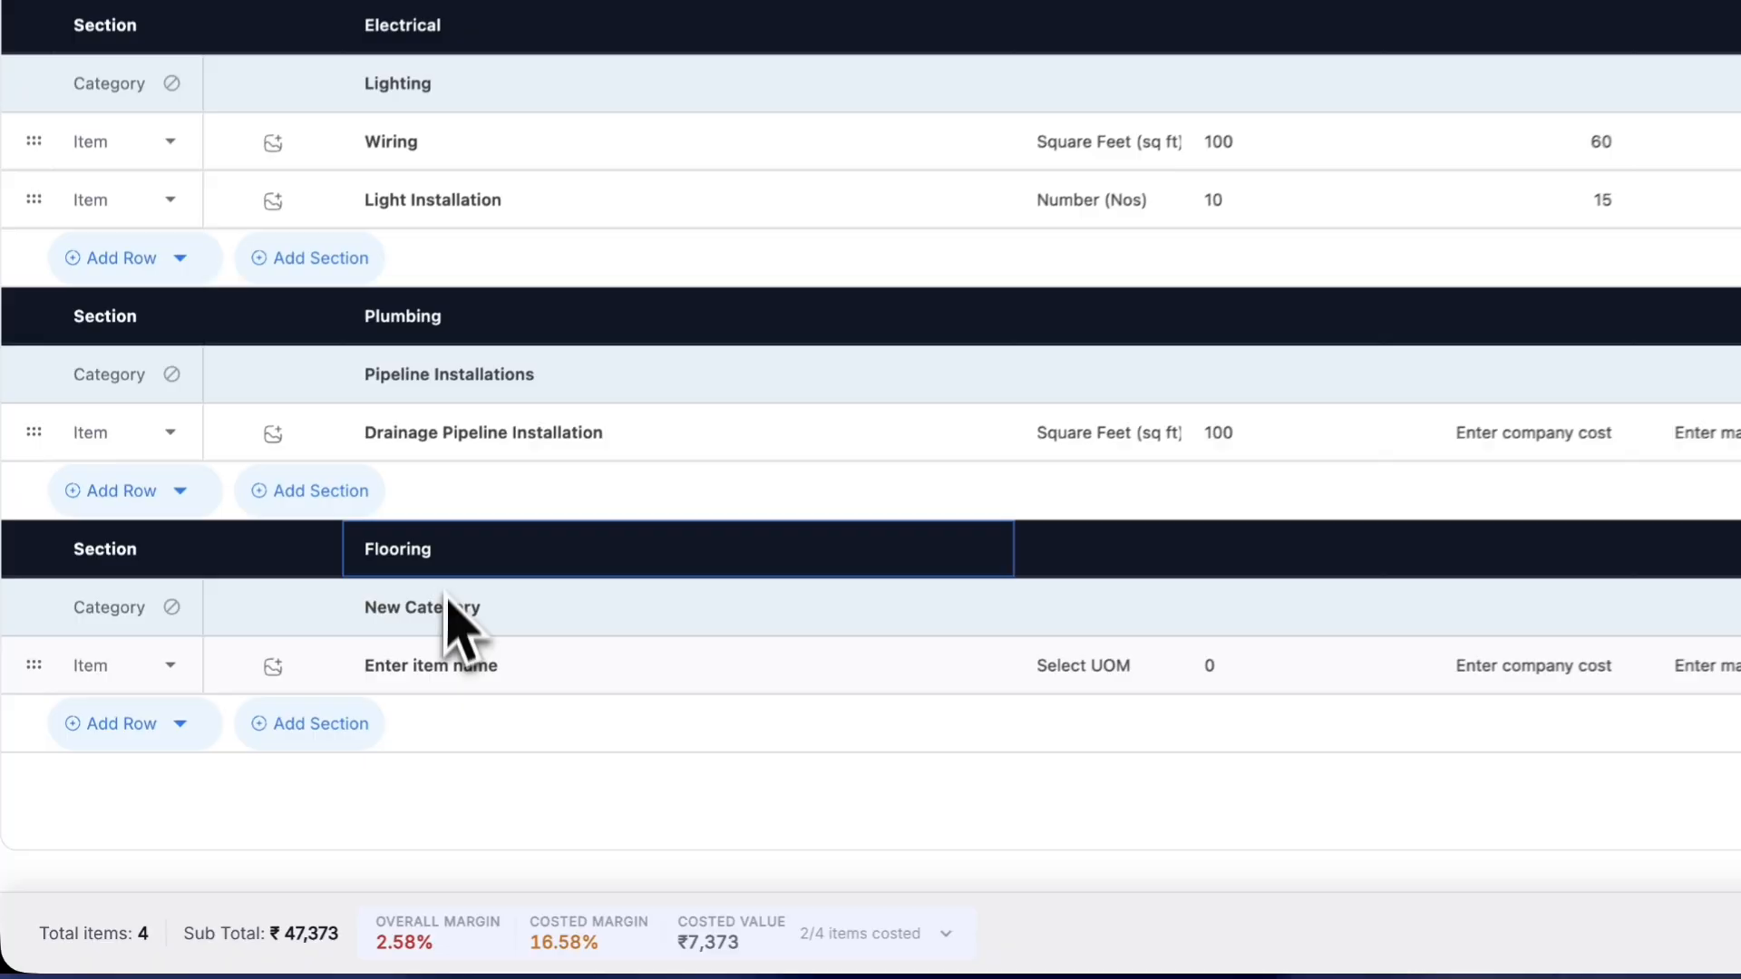
left_click(447, 606)
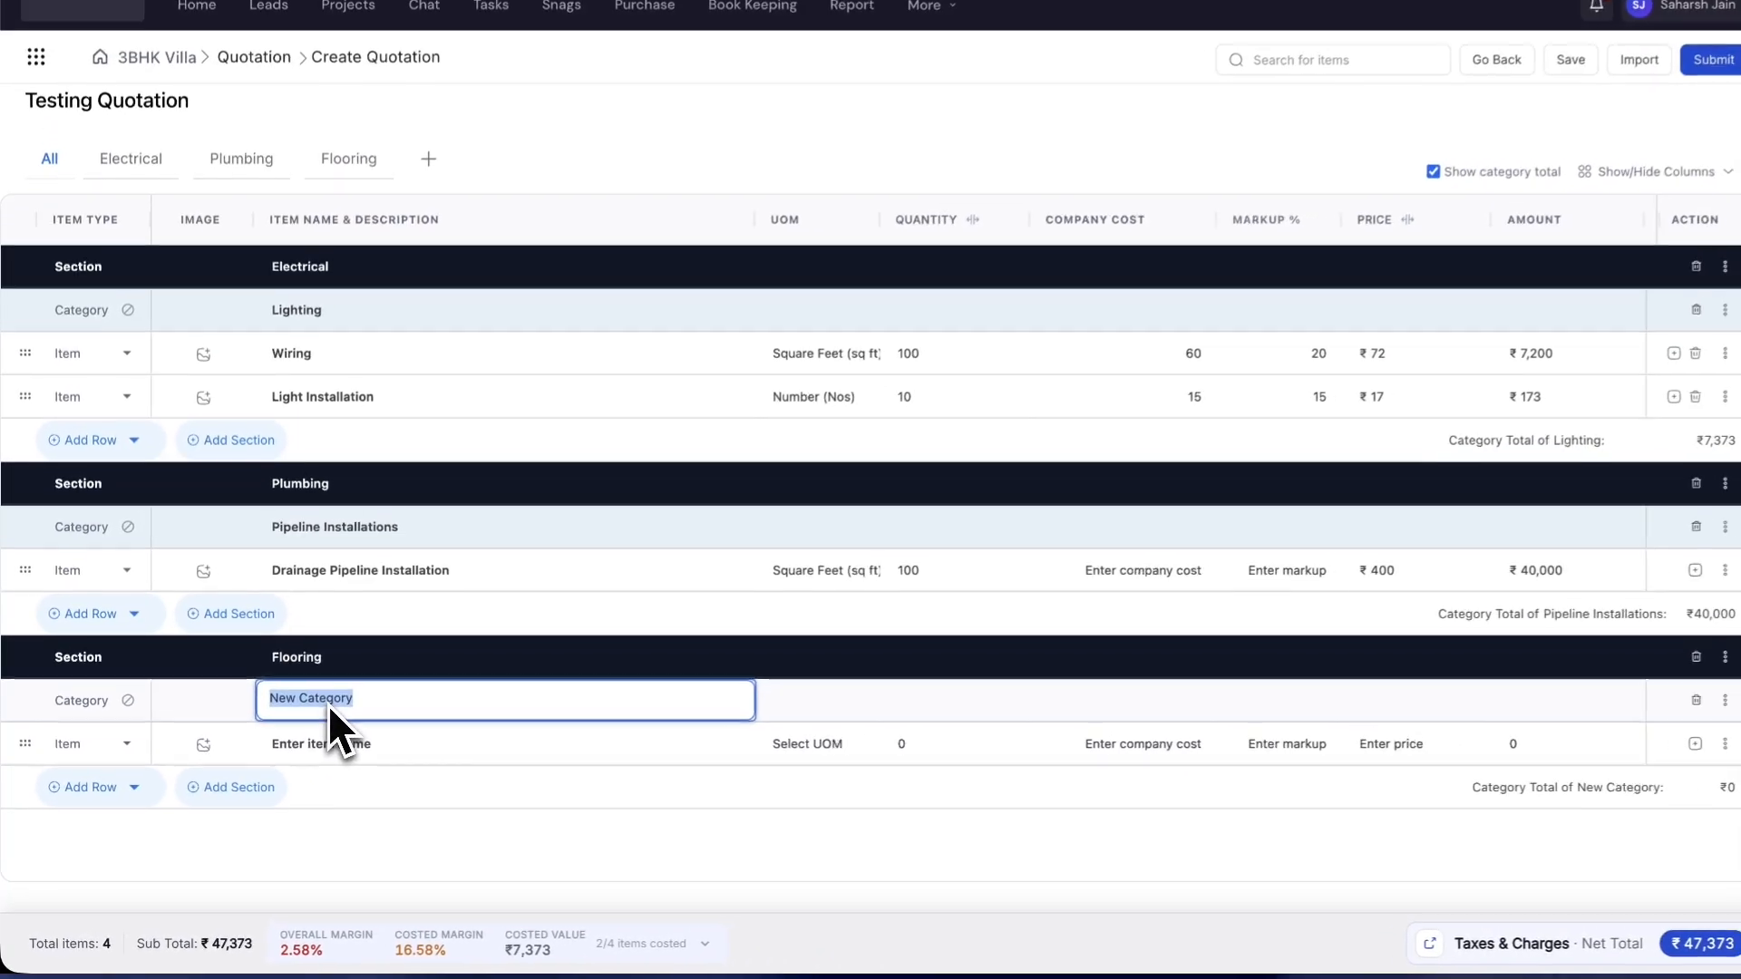
type("Tile")
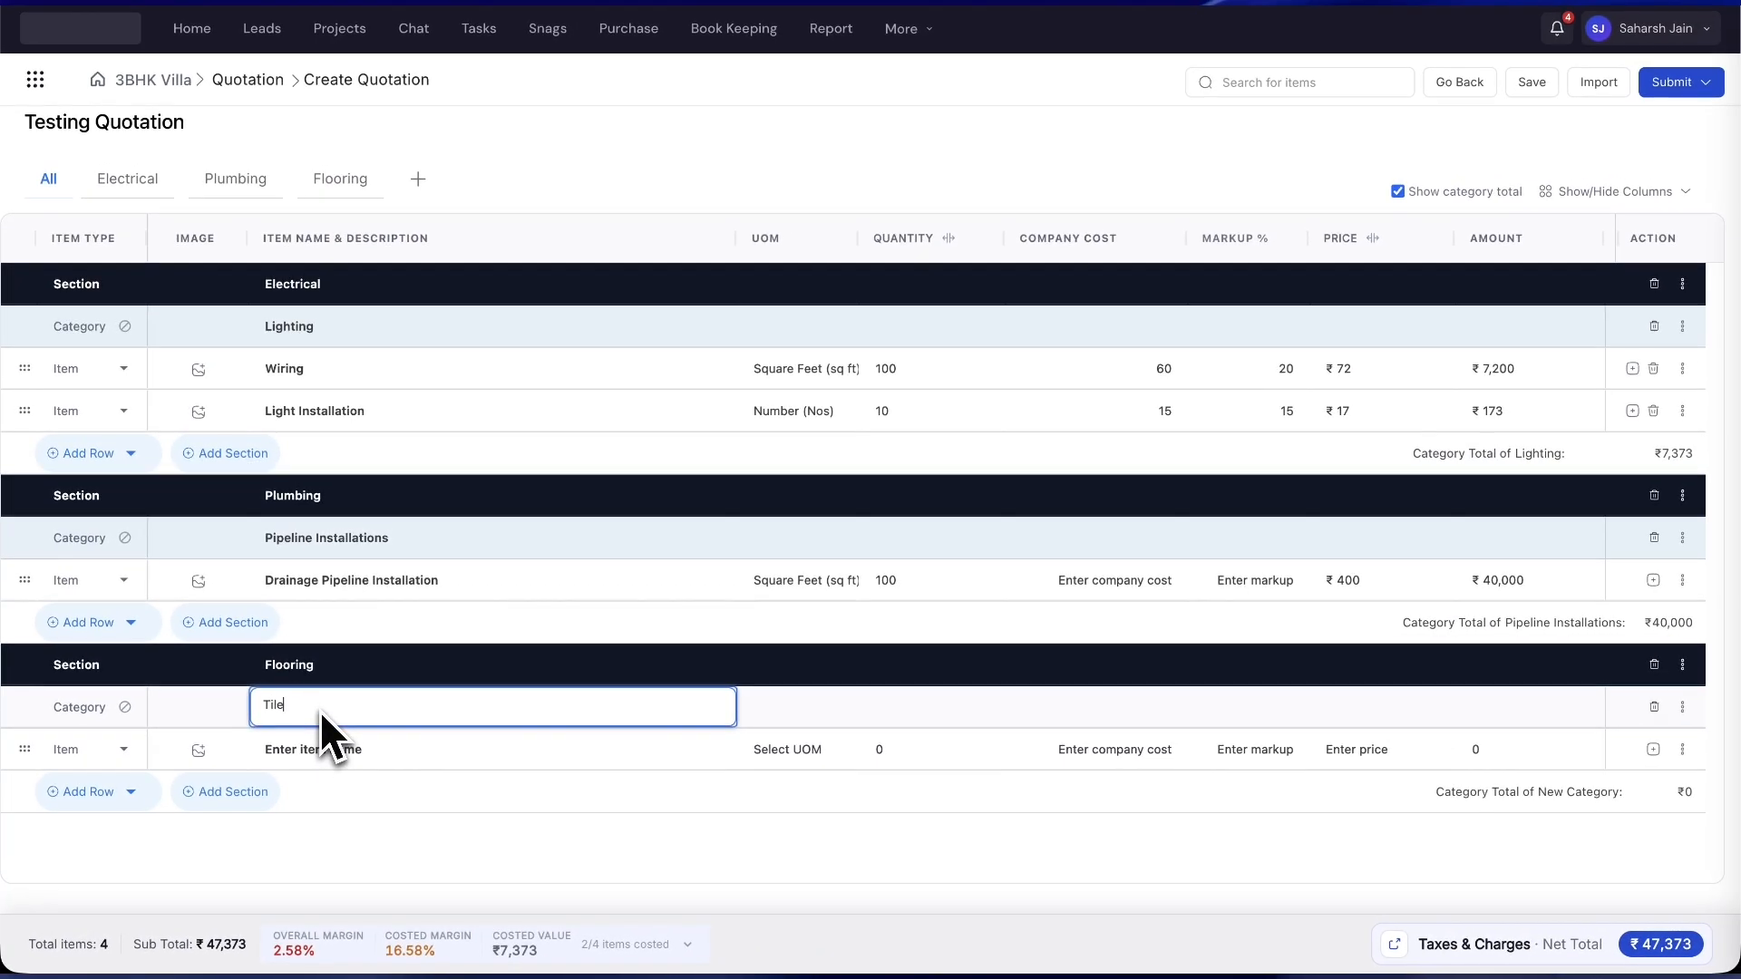
key("BackSpace")
type("ing")
- Make the Tiling category's first row a Heading named Tiles
left_click(299, 755)
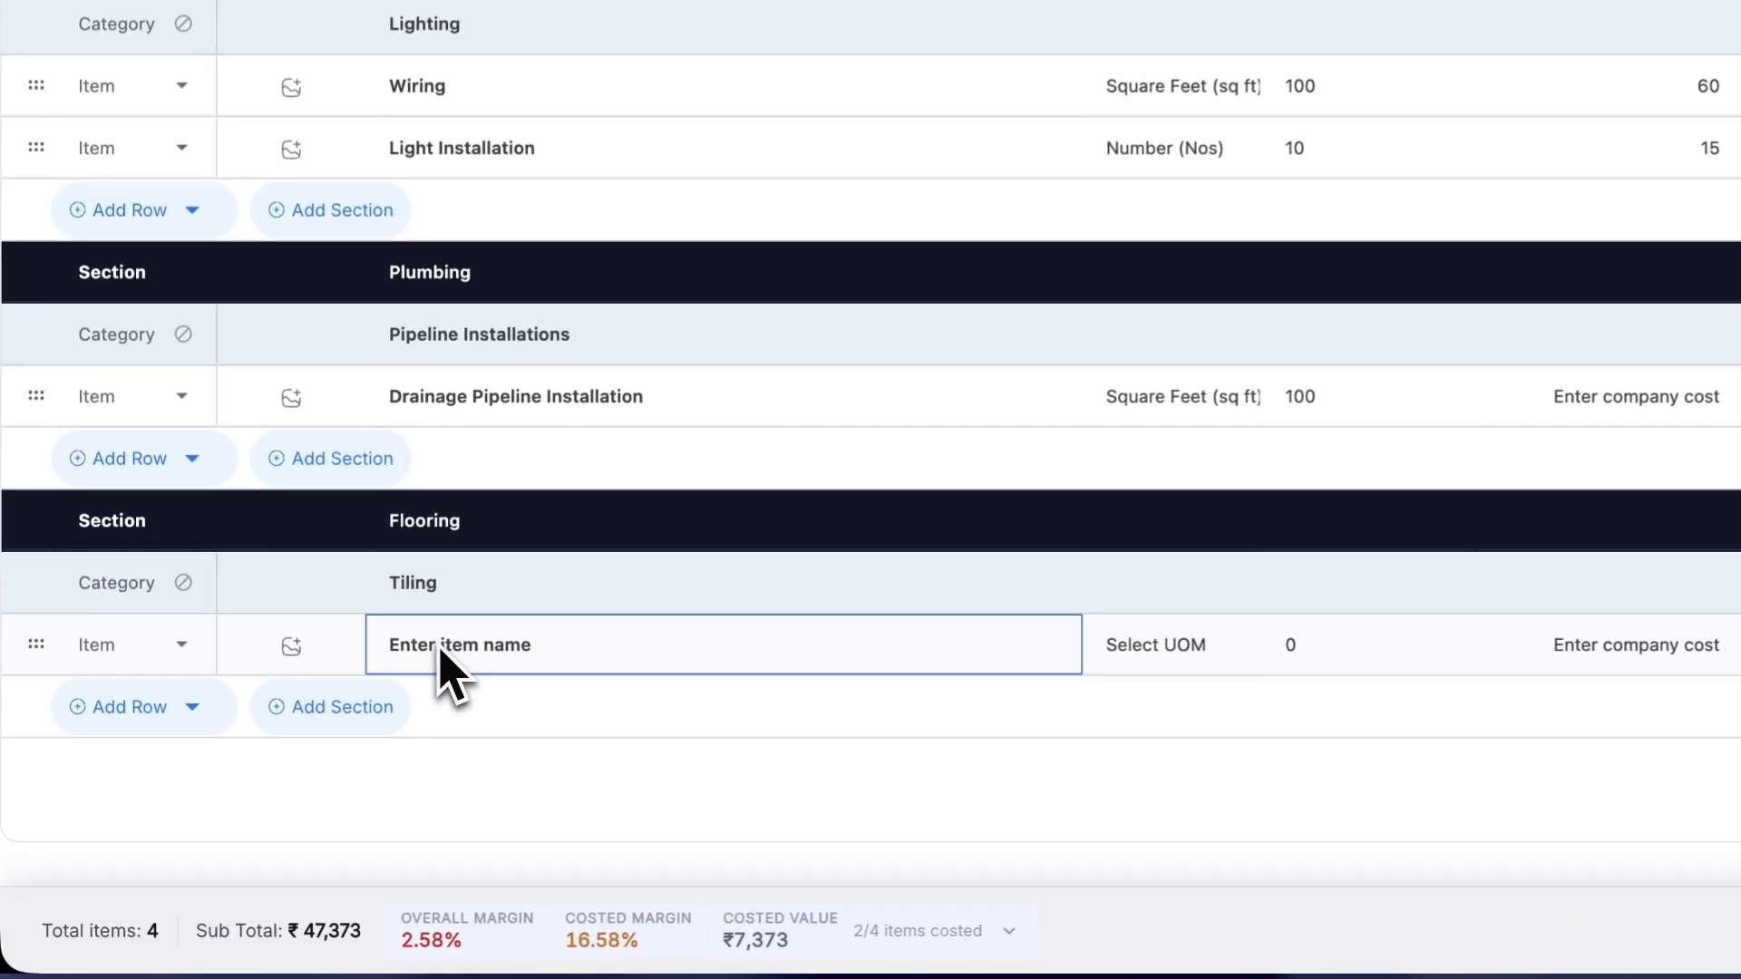
left_click(210, 639)
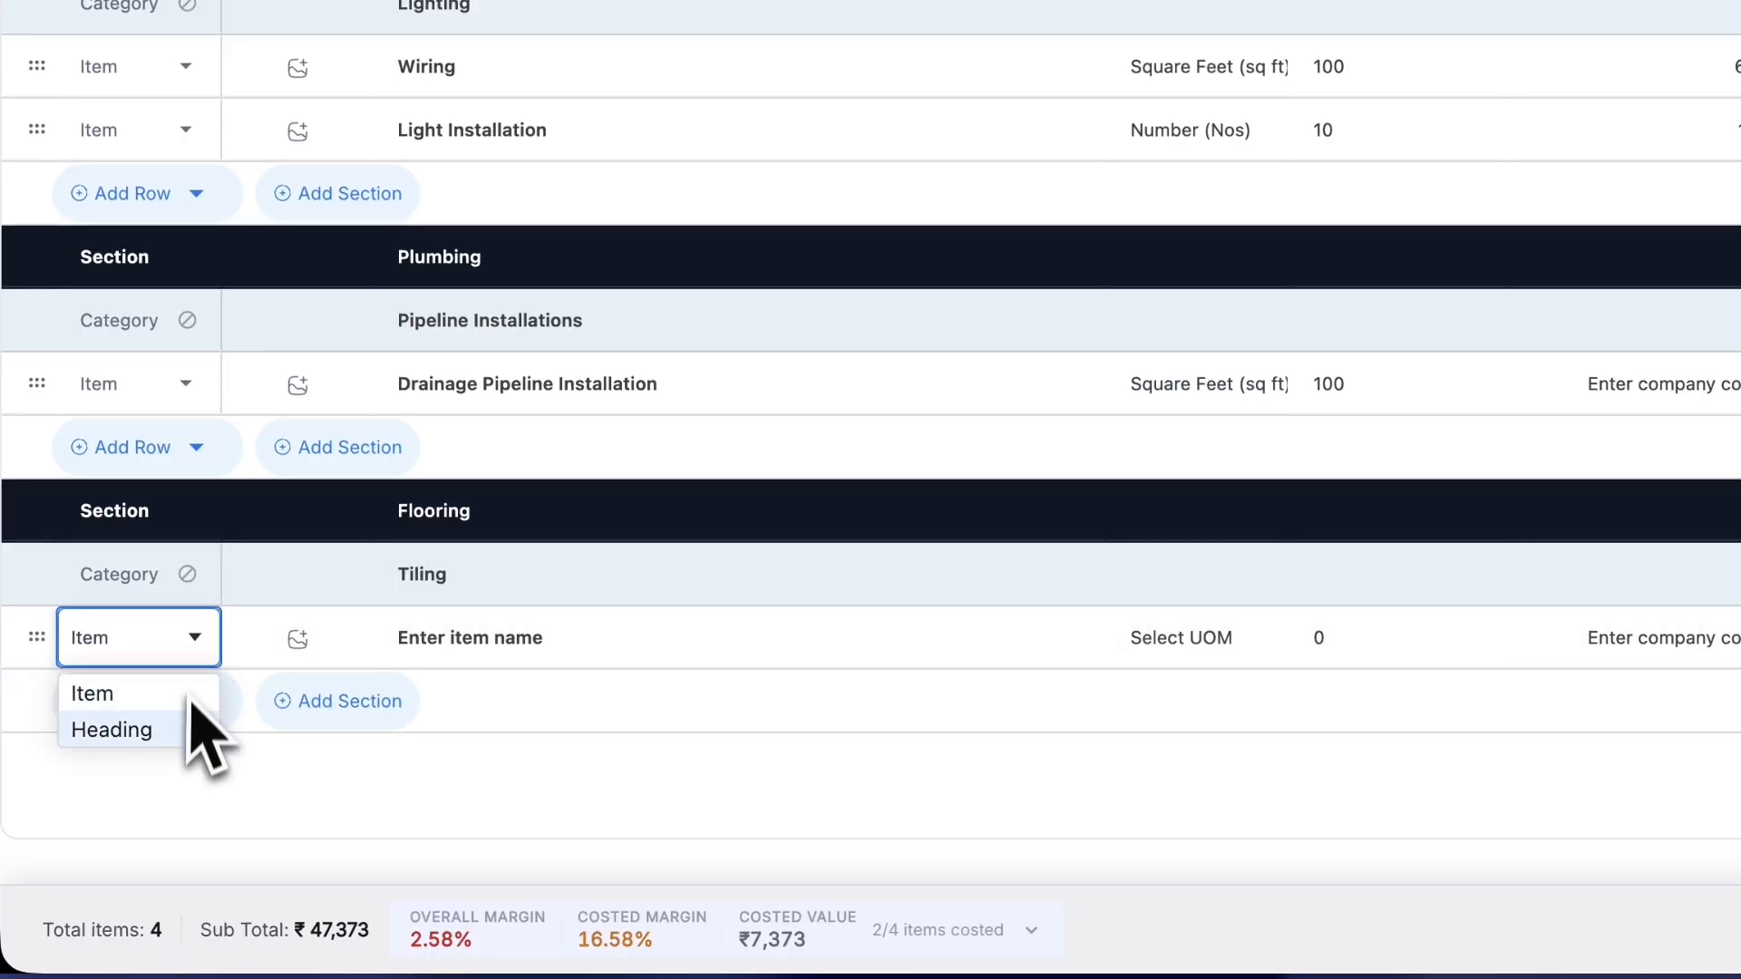
left_click(181, 730)
left_click(480, 651)
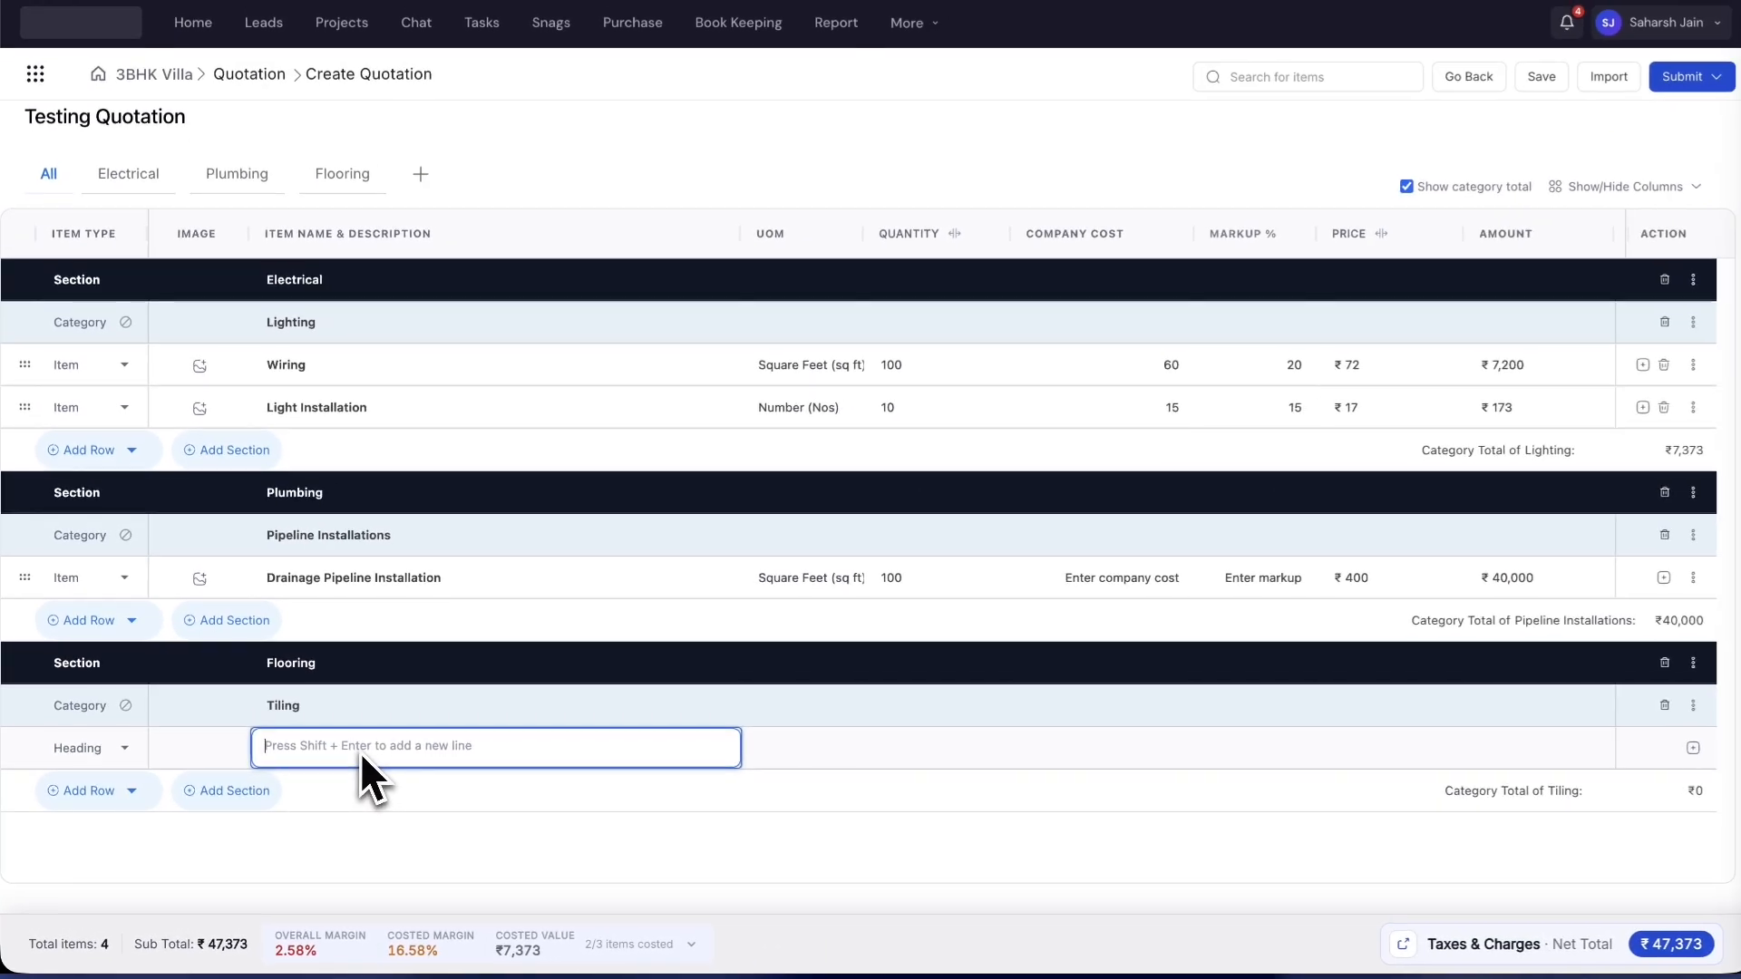
type("Tiles")
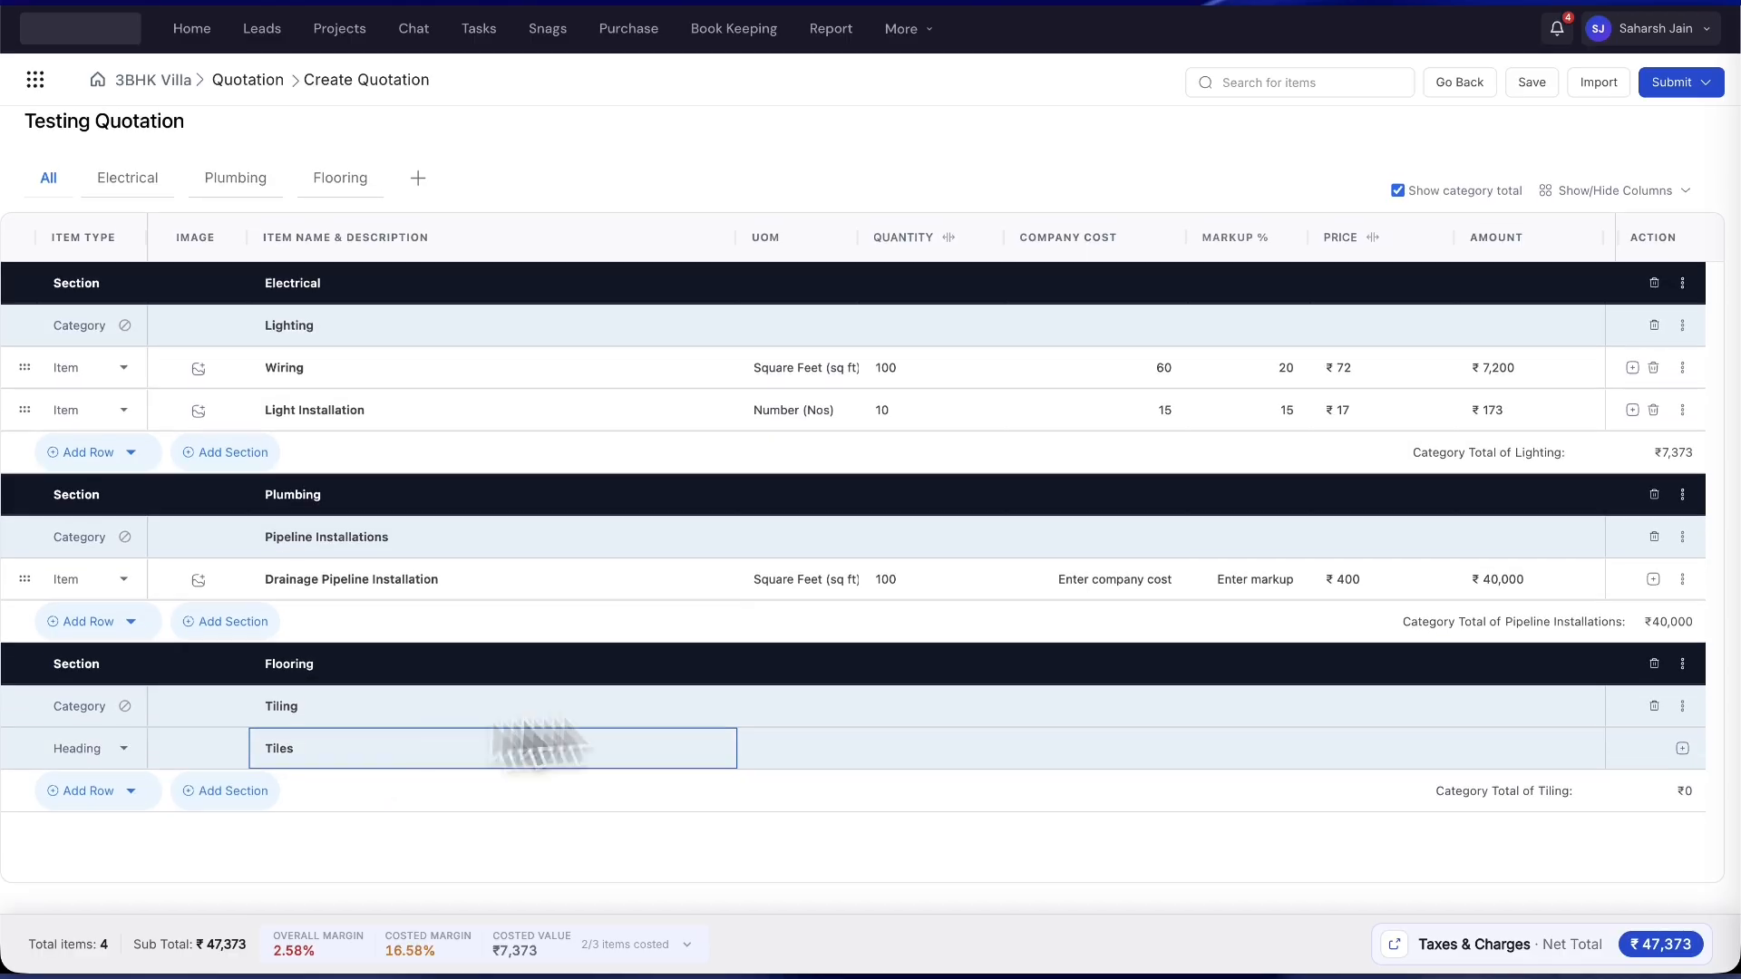
- Add a '20 X 20 Cermaic Tiles' sub-item under Tiles with Square Feet units
left_click(1679, 748)
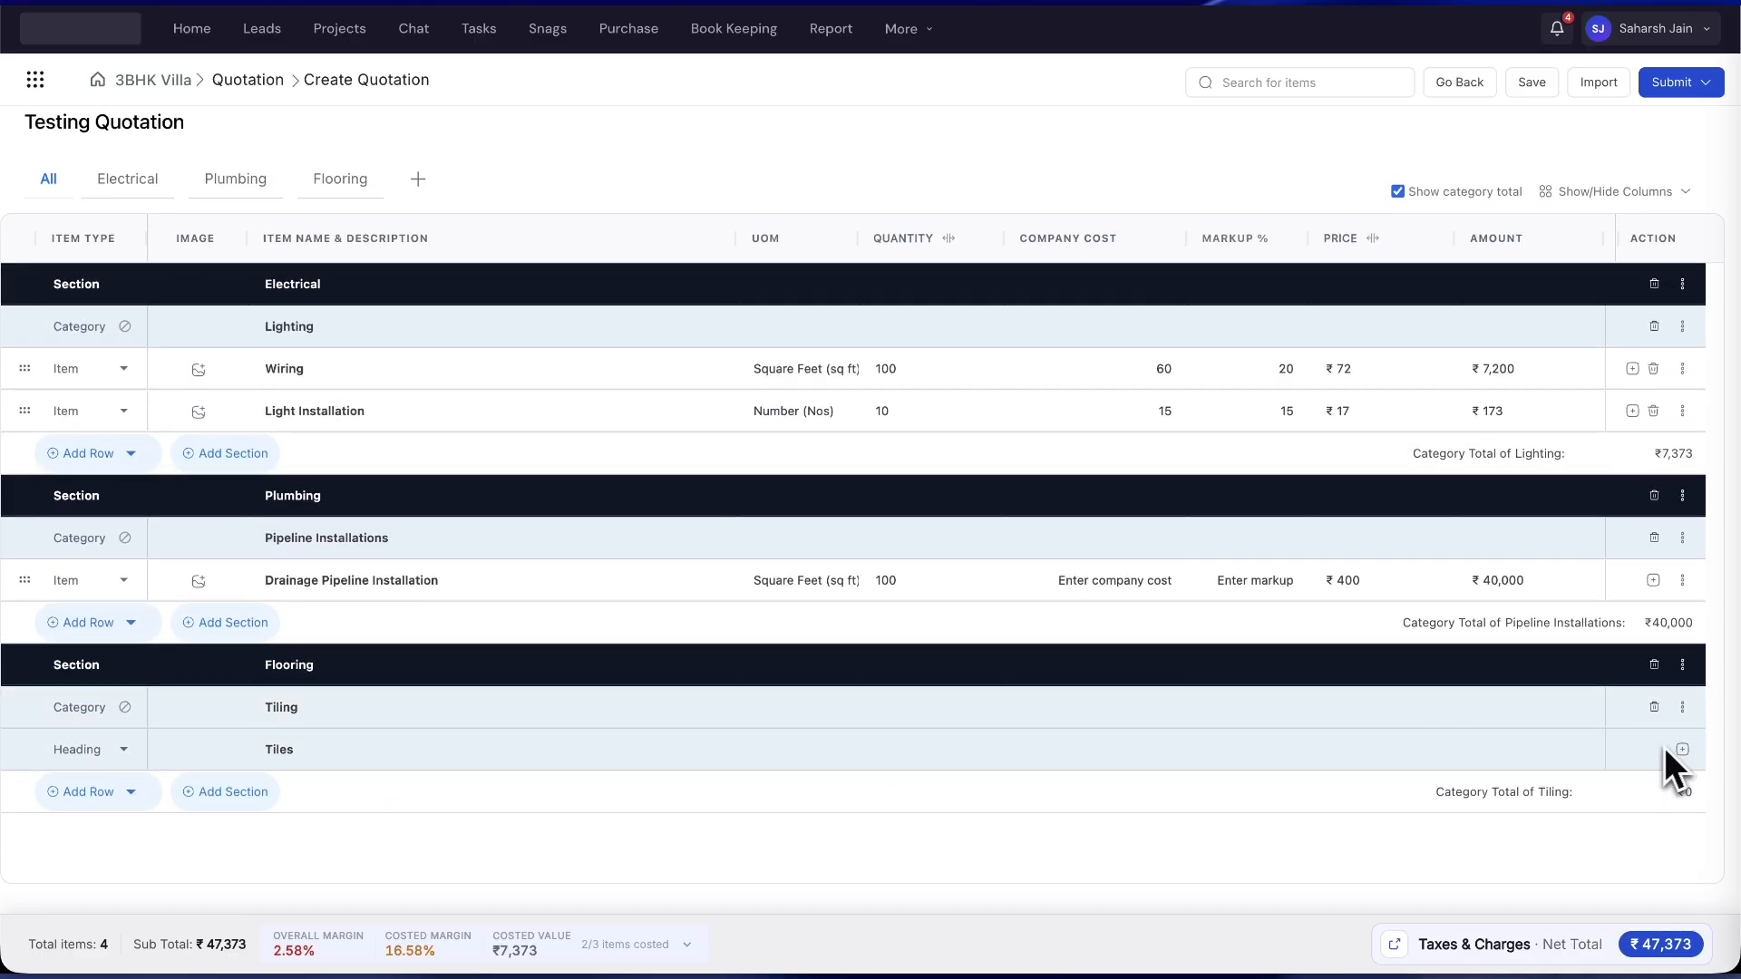
left_click(1683, 749)
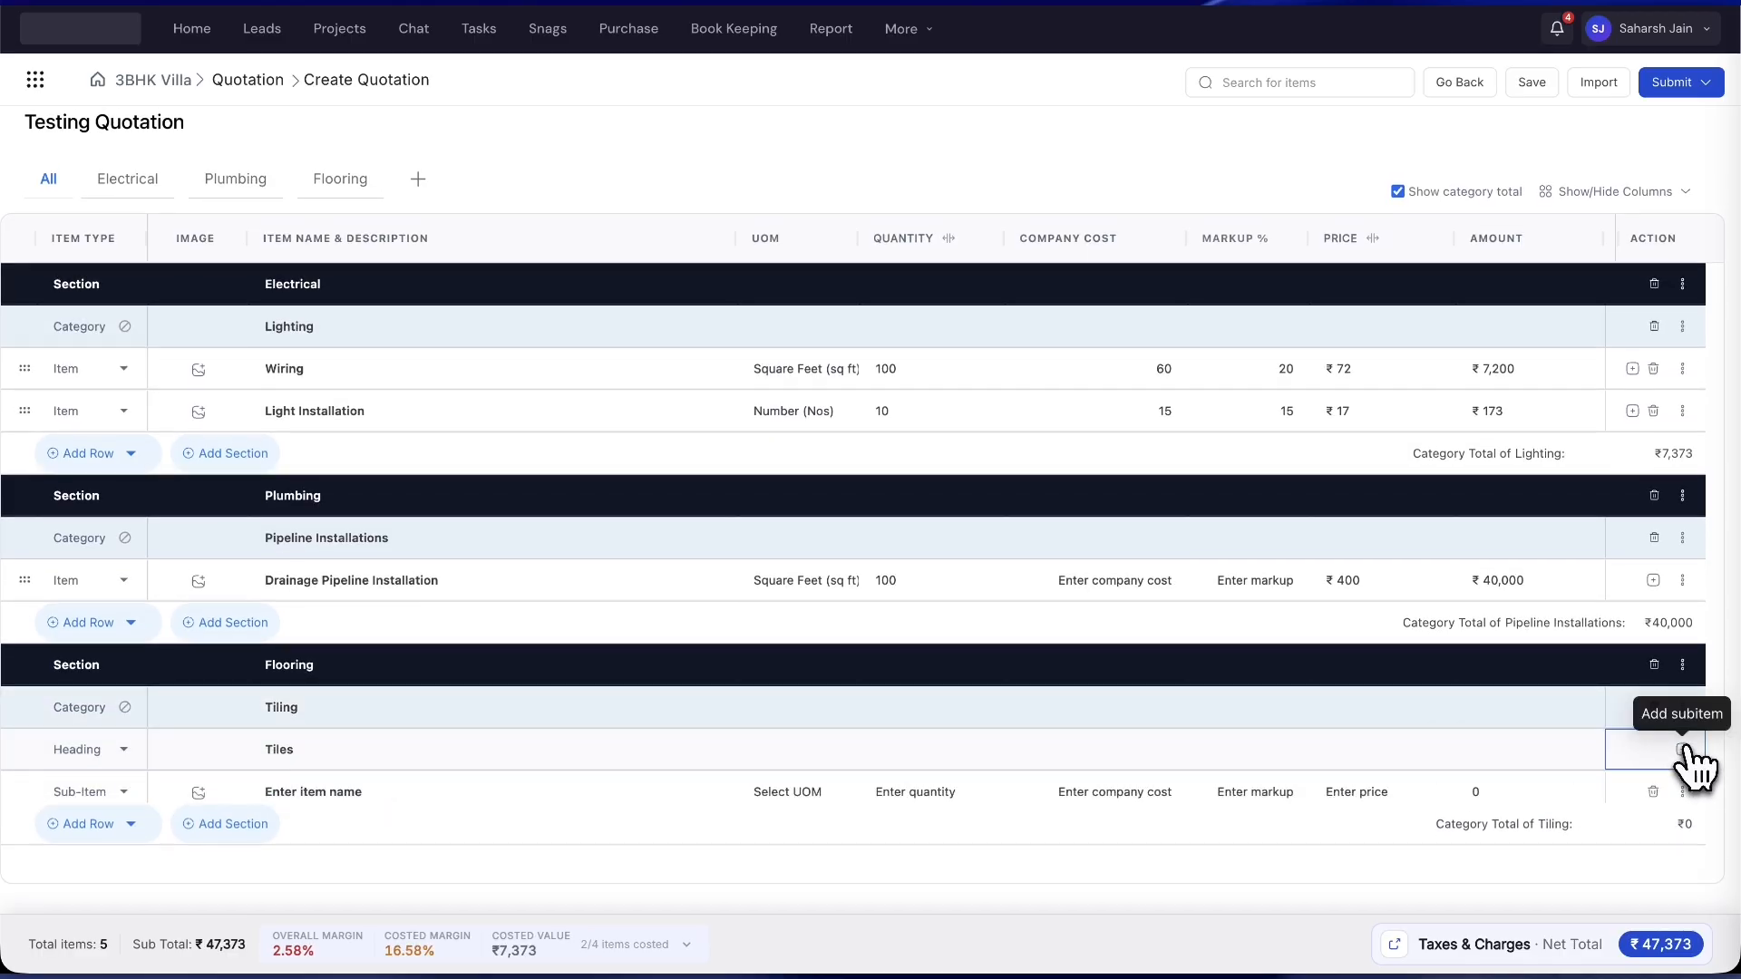
type("20 X 20 C")
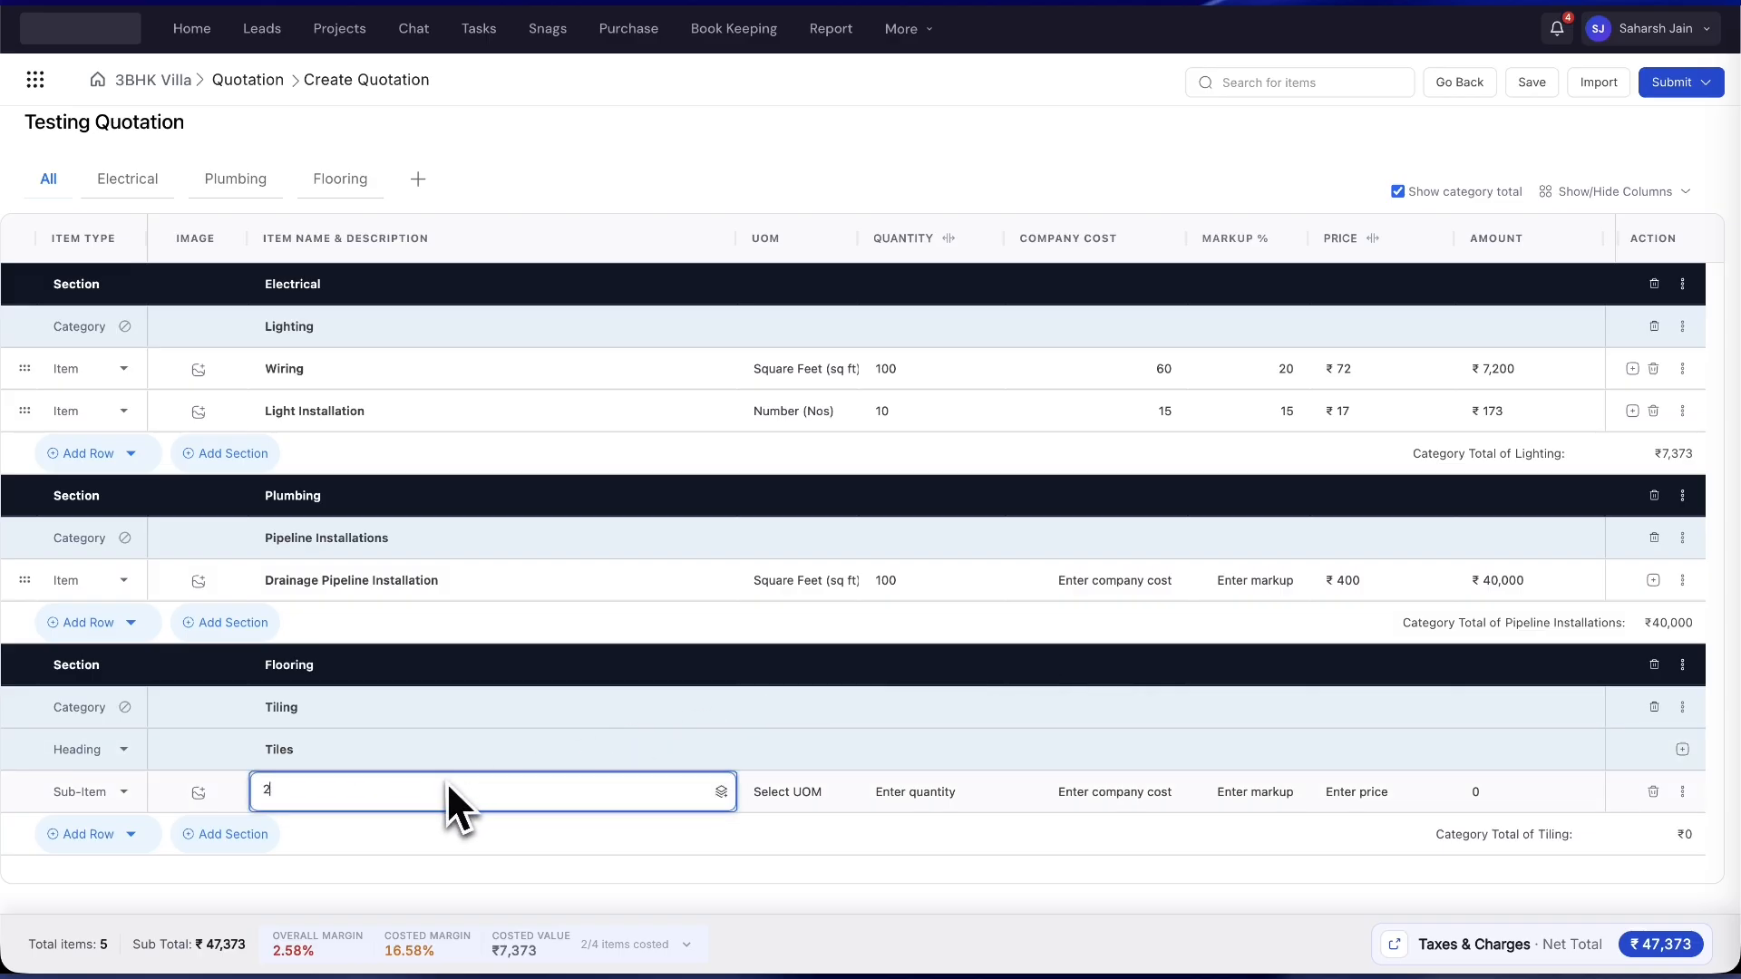
type("ermaic Tiles")
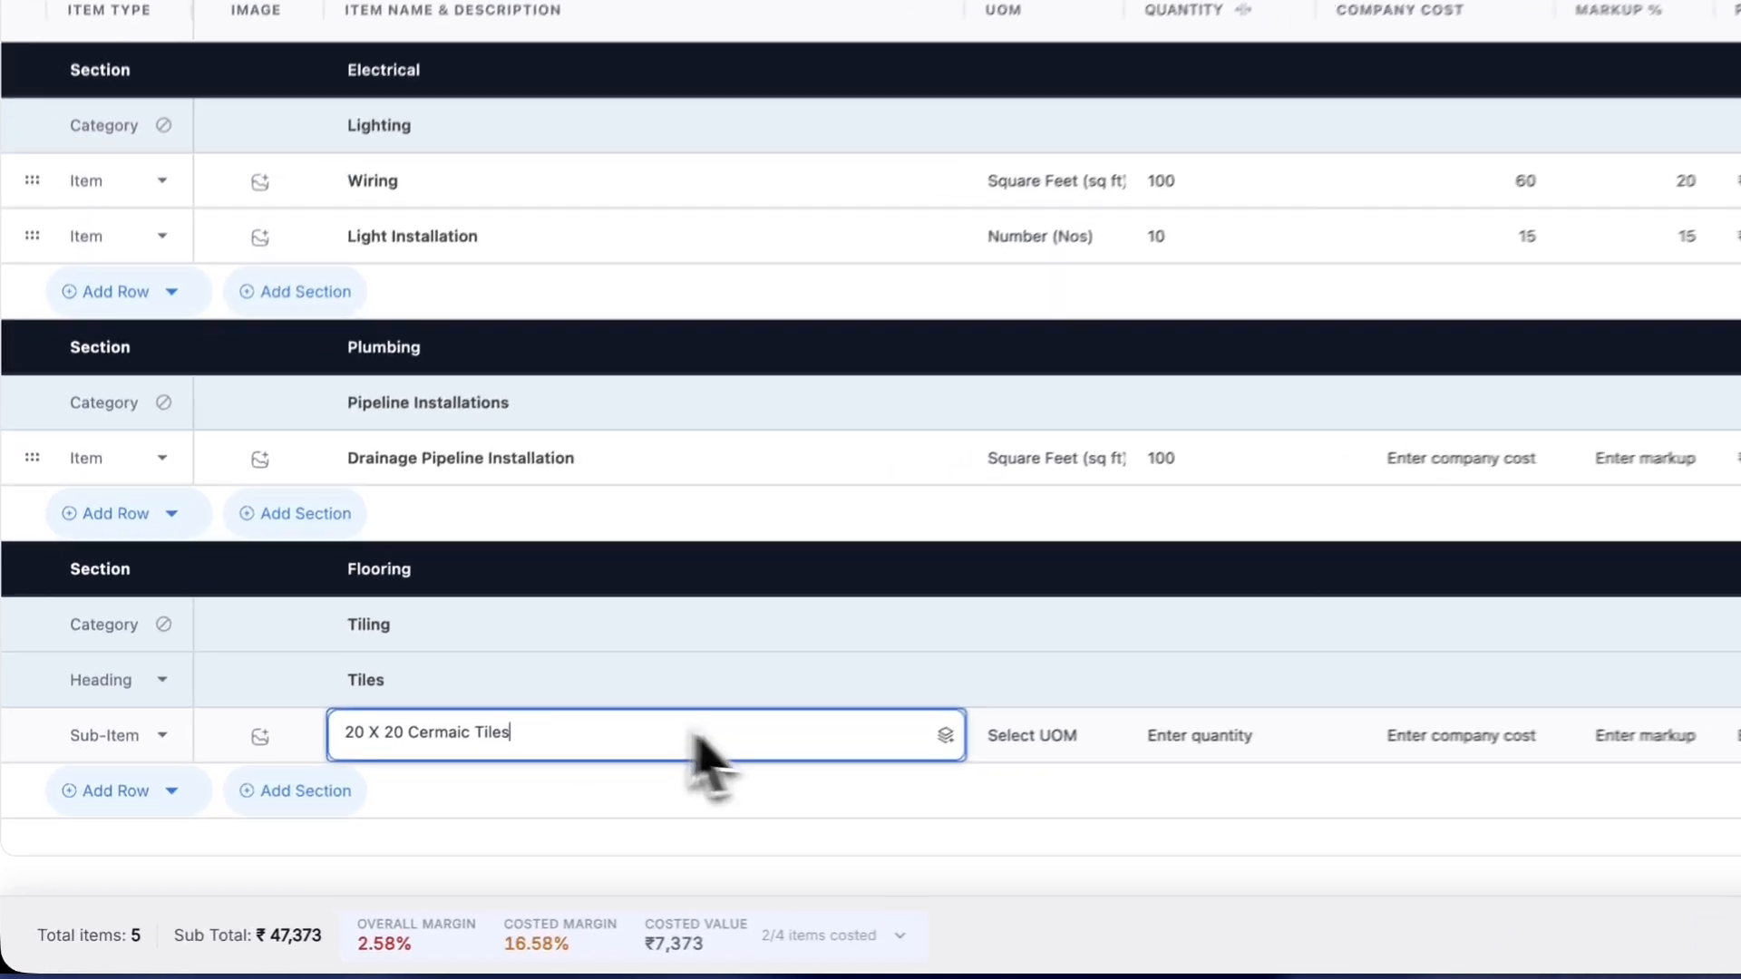
key("Tab")
left_click(794, 794)
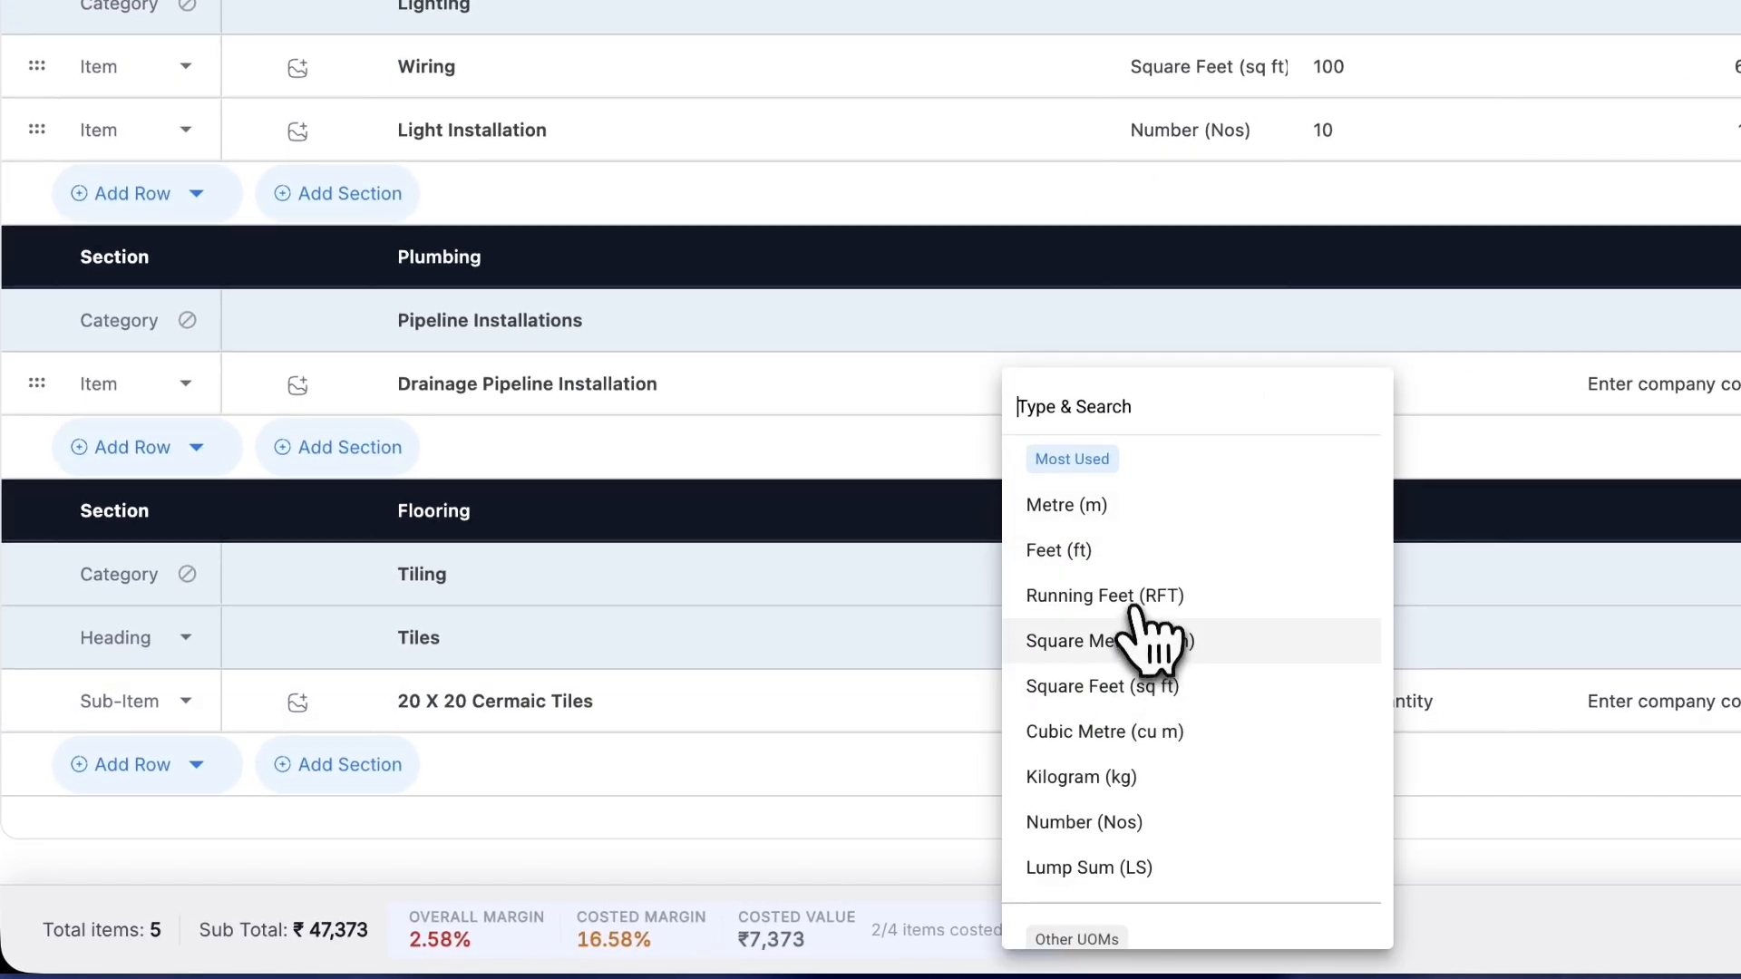
left_click(1158, 689)
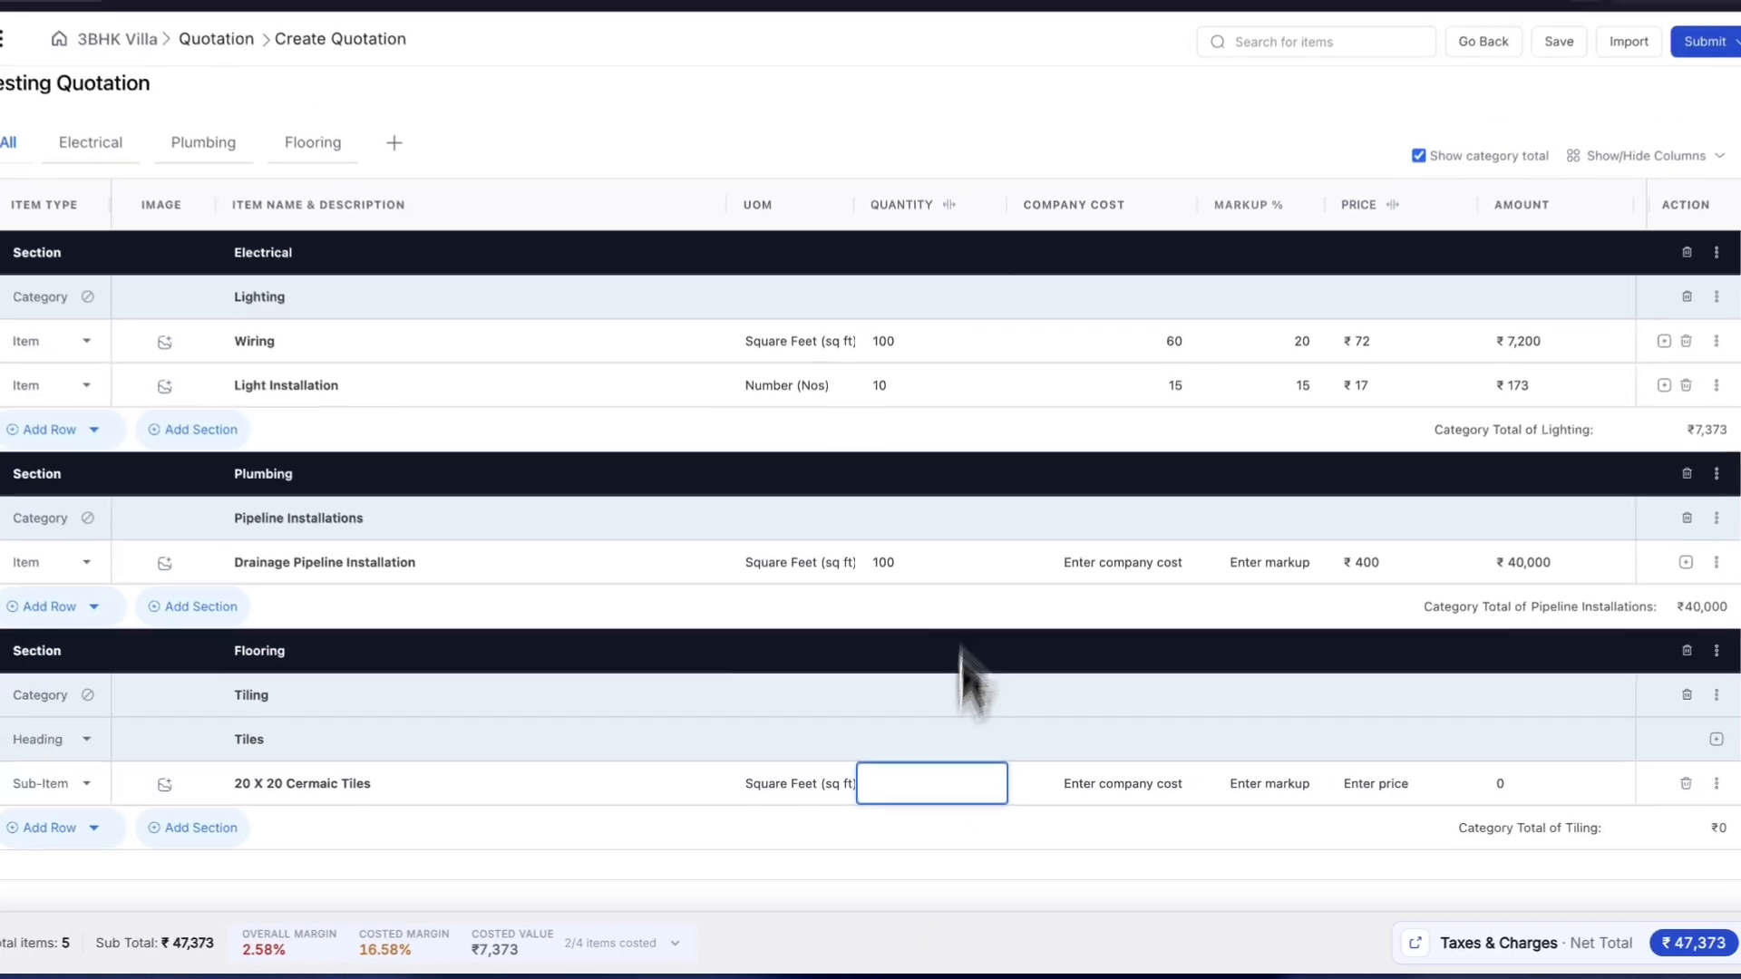
- Enter quantity 200, company cost 250 and 25% markup for the Cermaic Tiles row
type("2")
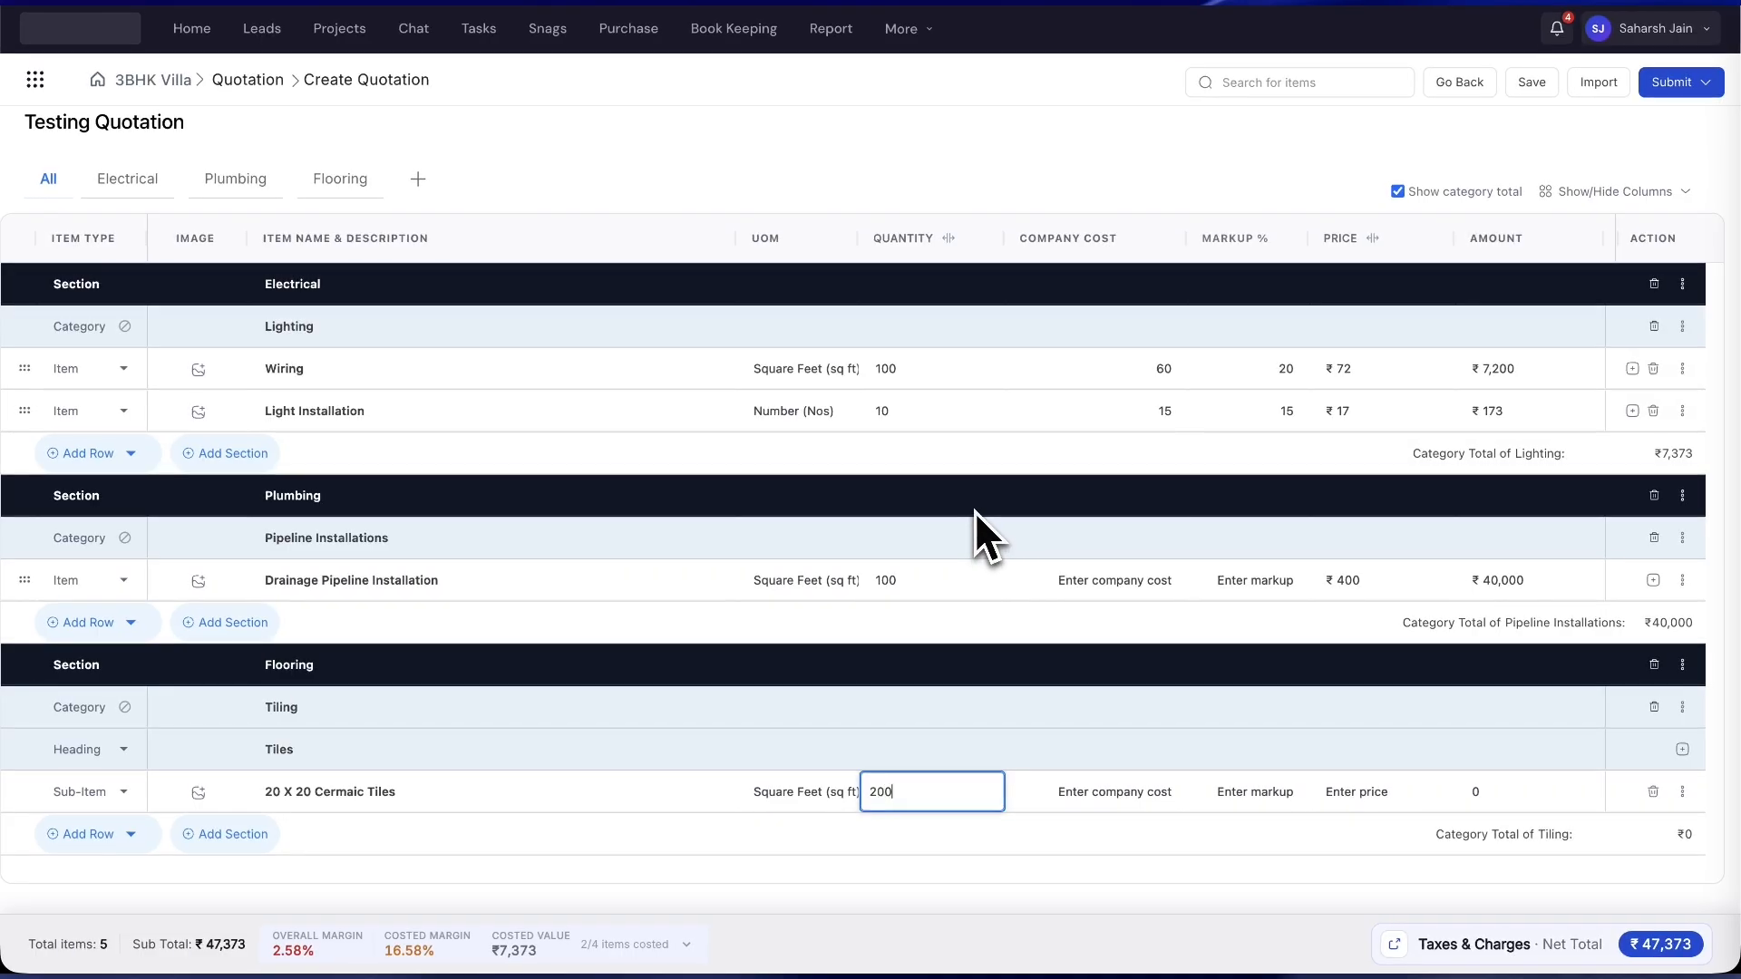
type("00")
key("Tab")
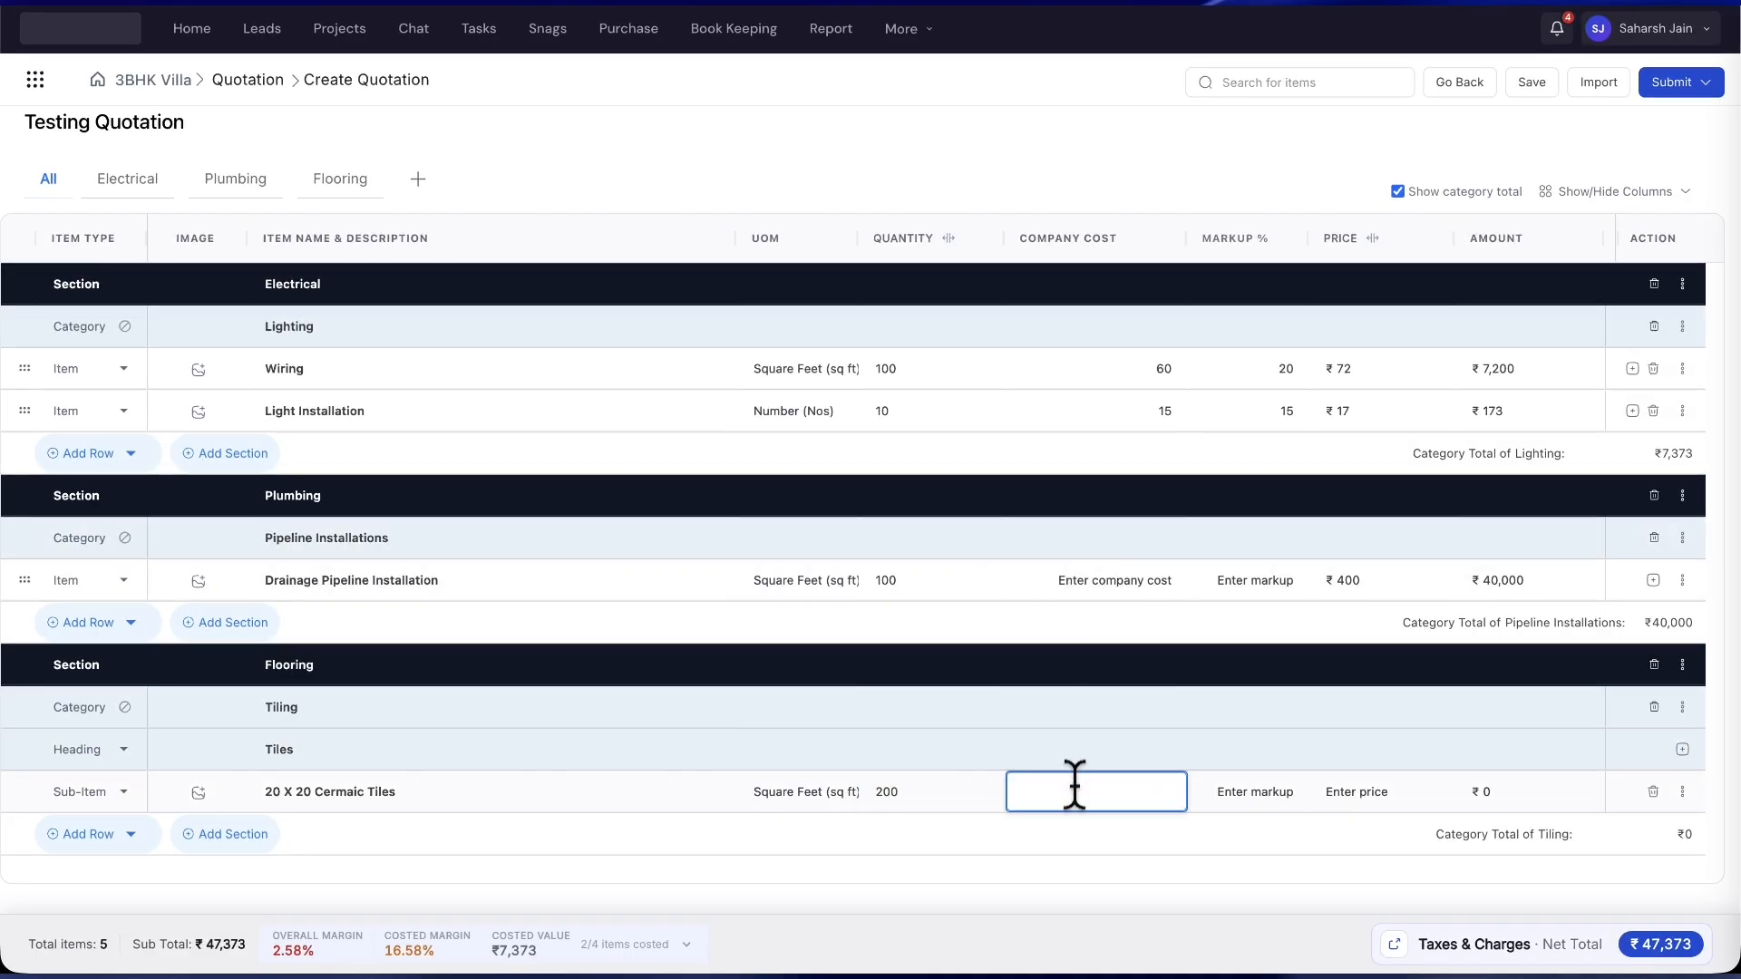
type("250")
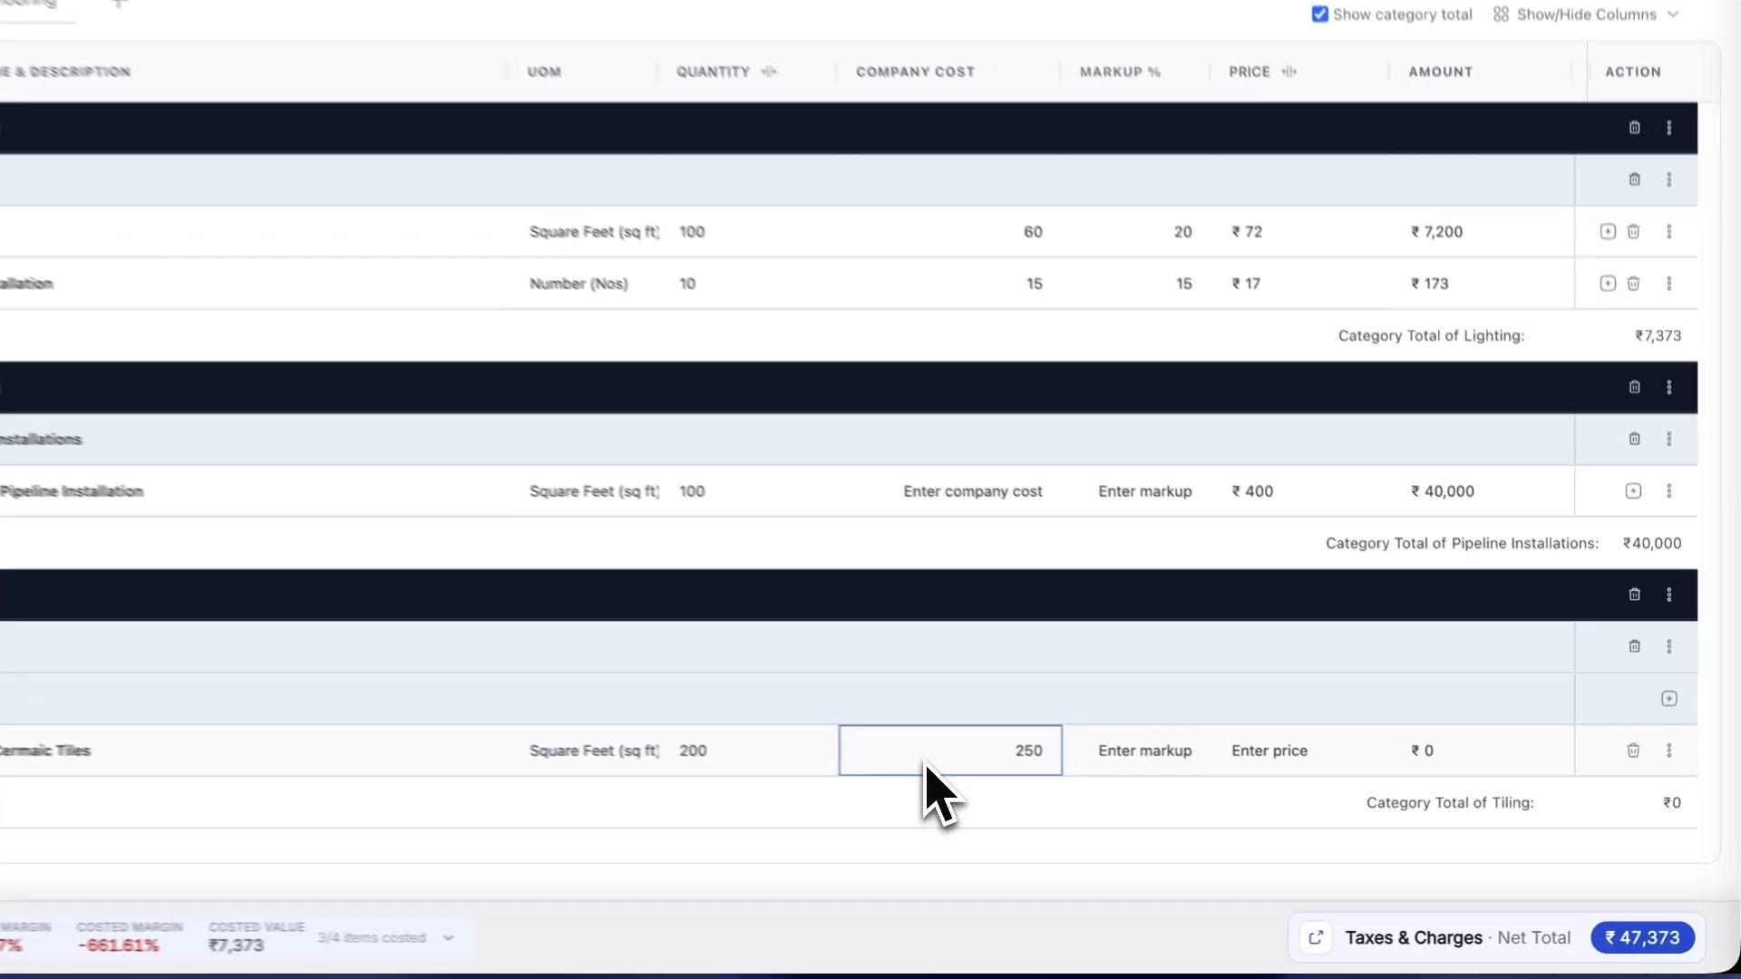
left_click(1261, 792)
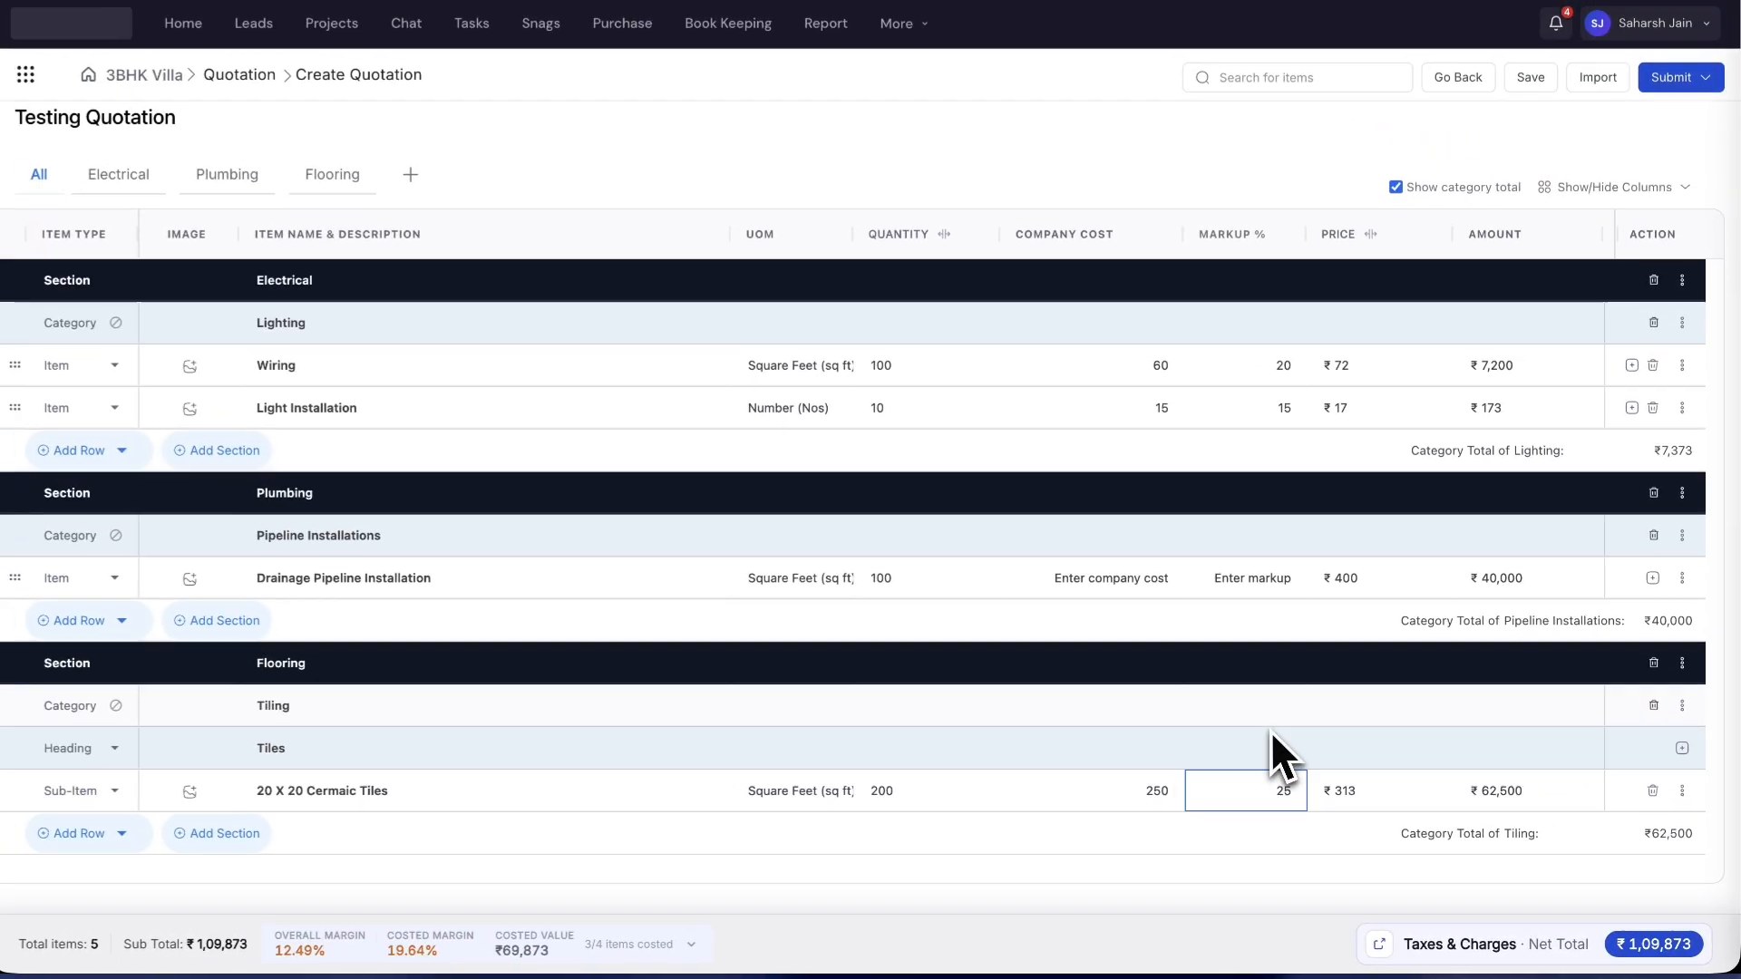
type("25")
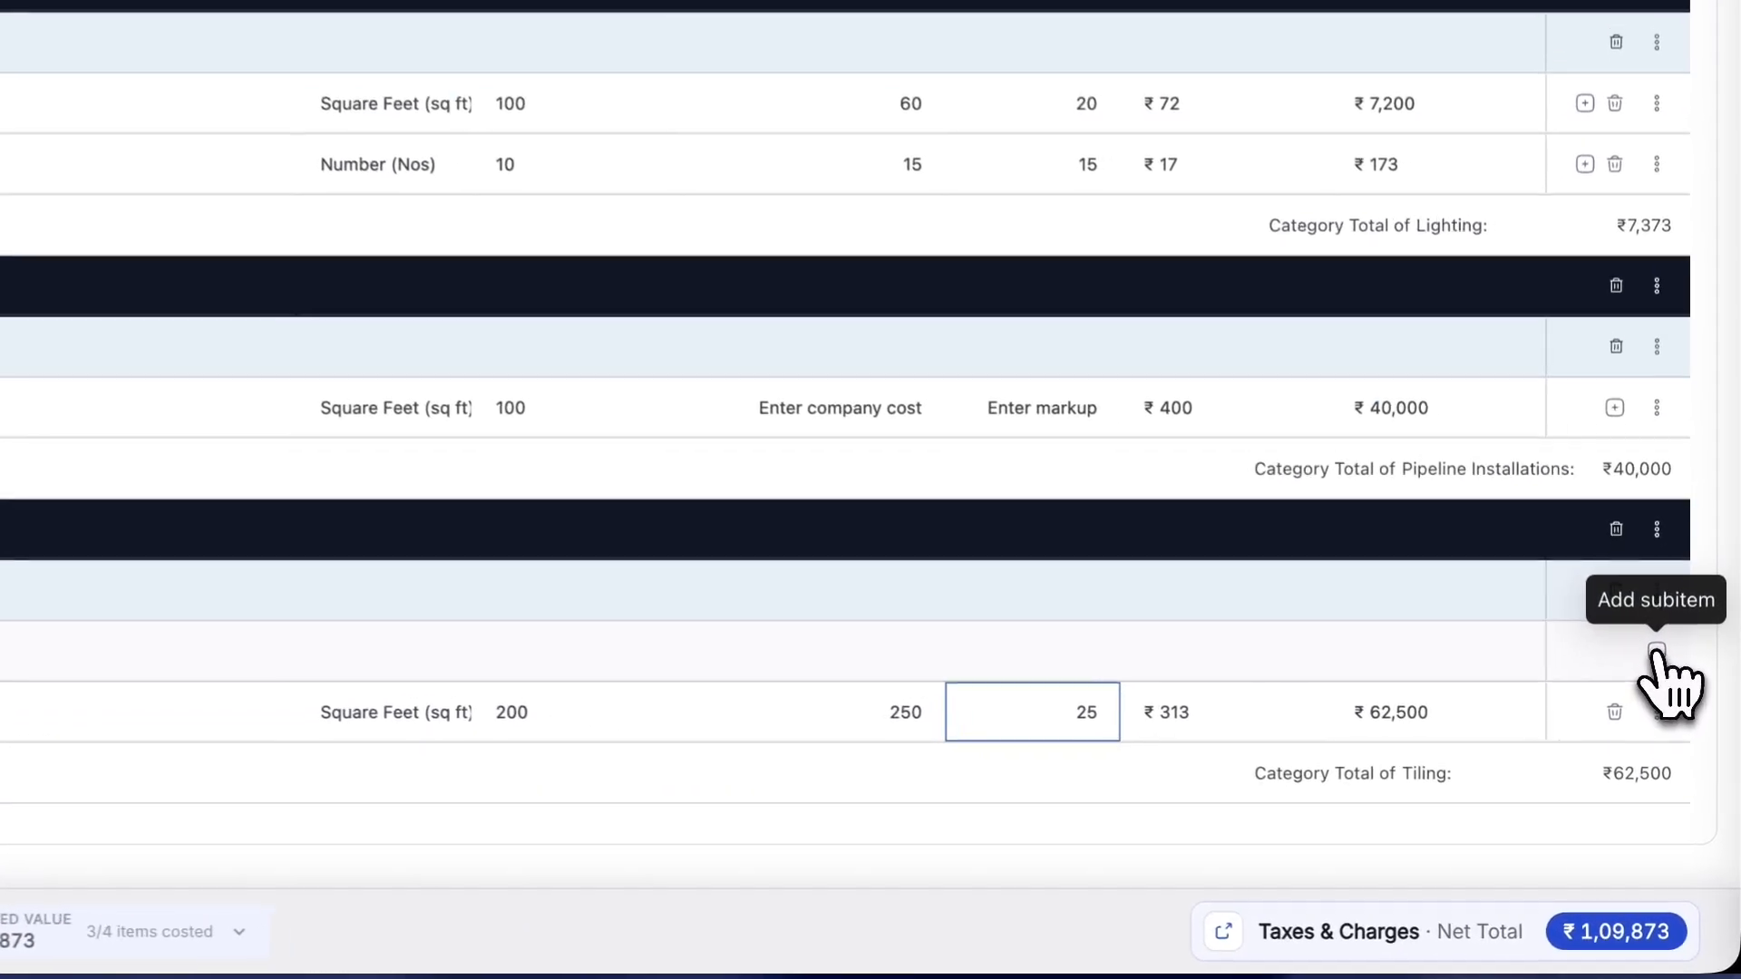
- Add a '20 X 20 Wooden Tiles' sub-item under Tiles with Square Feet units
left_click(1682, 749)
left_click(417, 706)
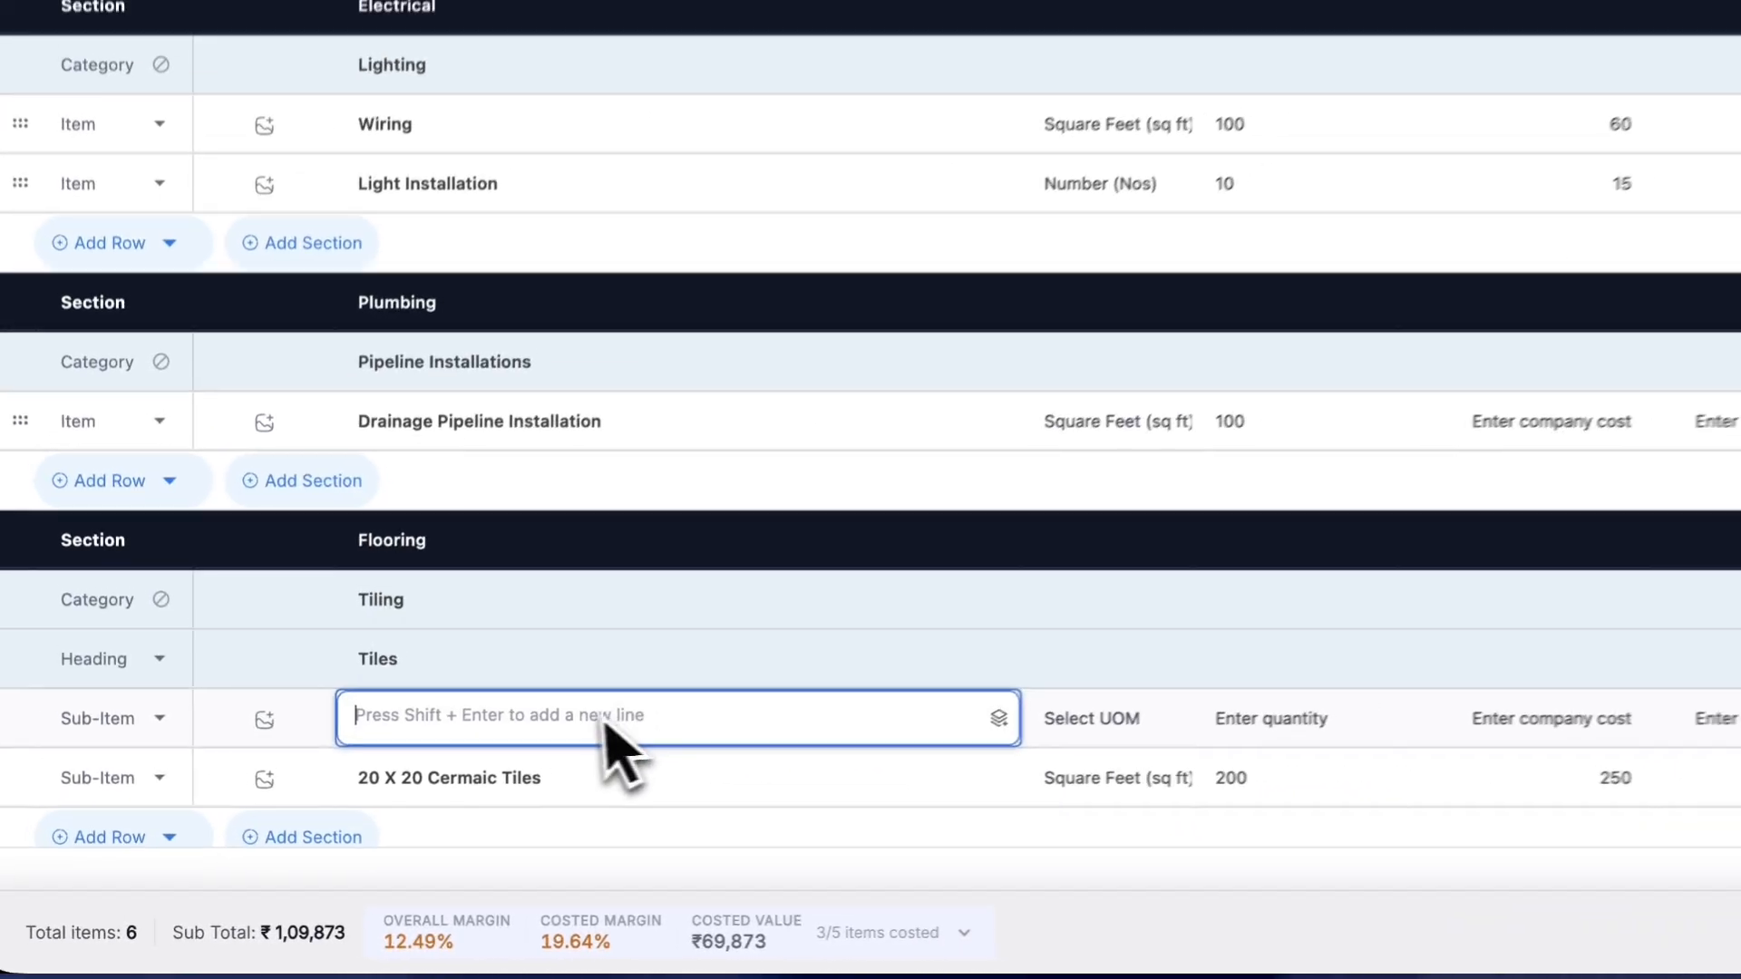
type("20 X 20 ")
type("Wooden")
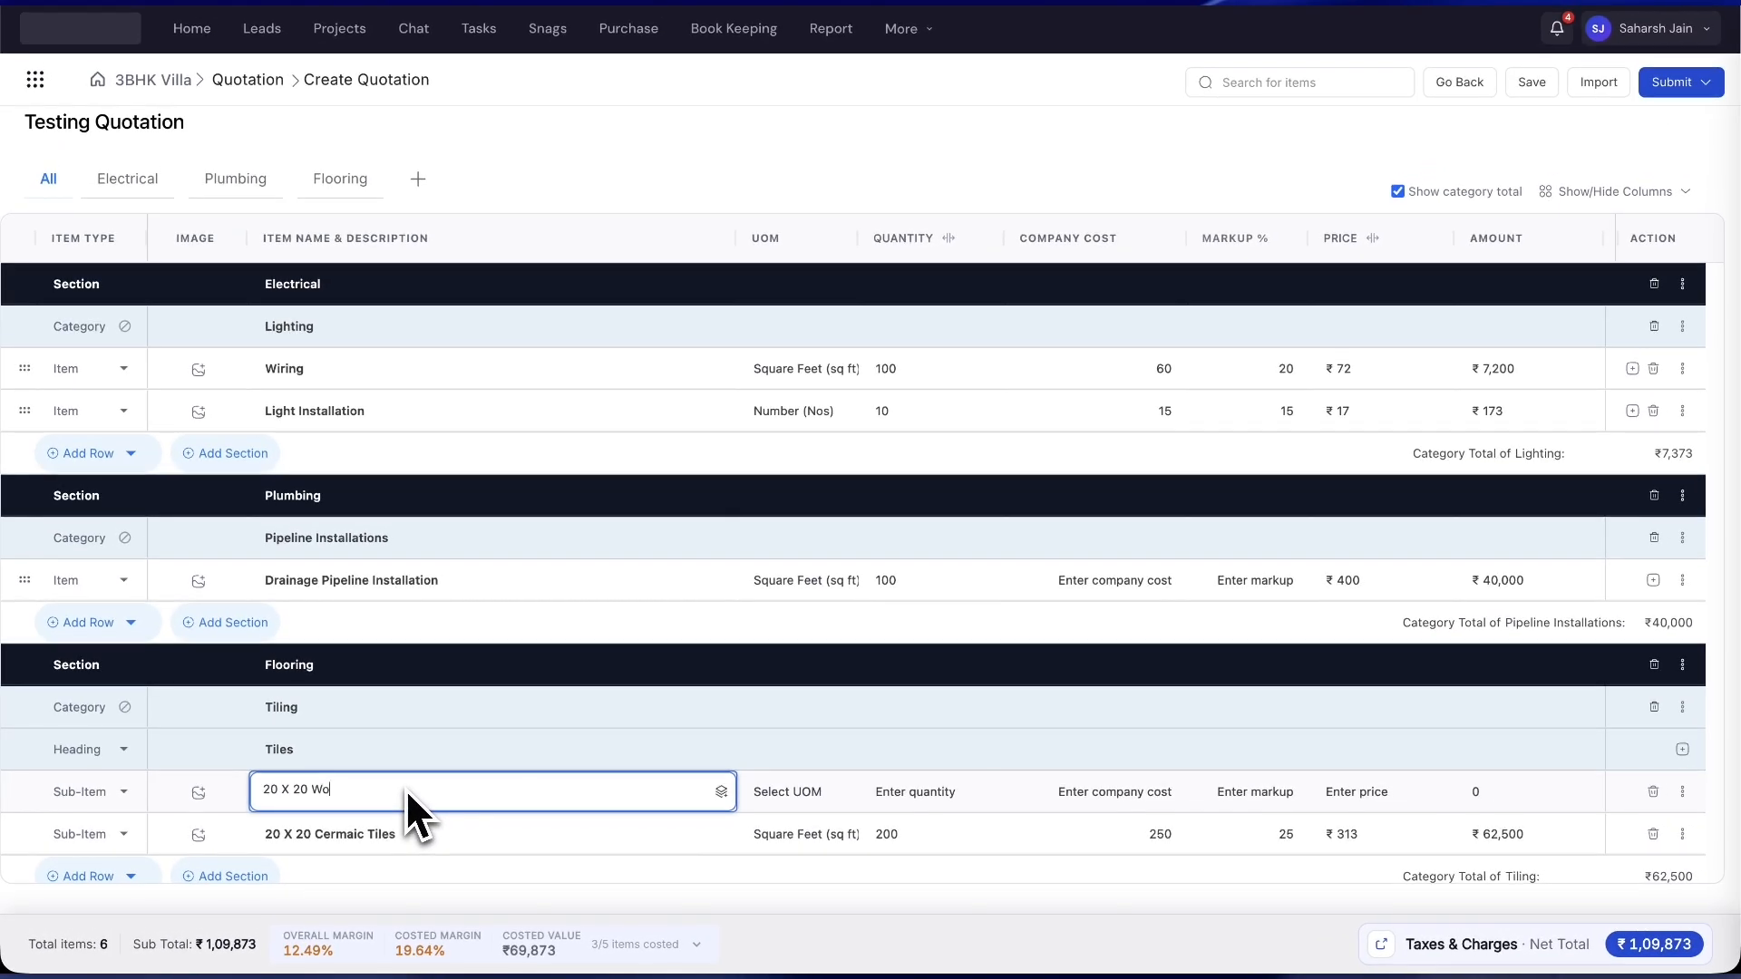
type(" Tiles")
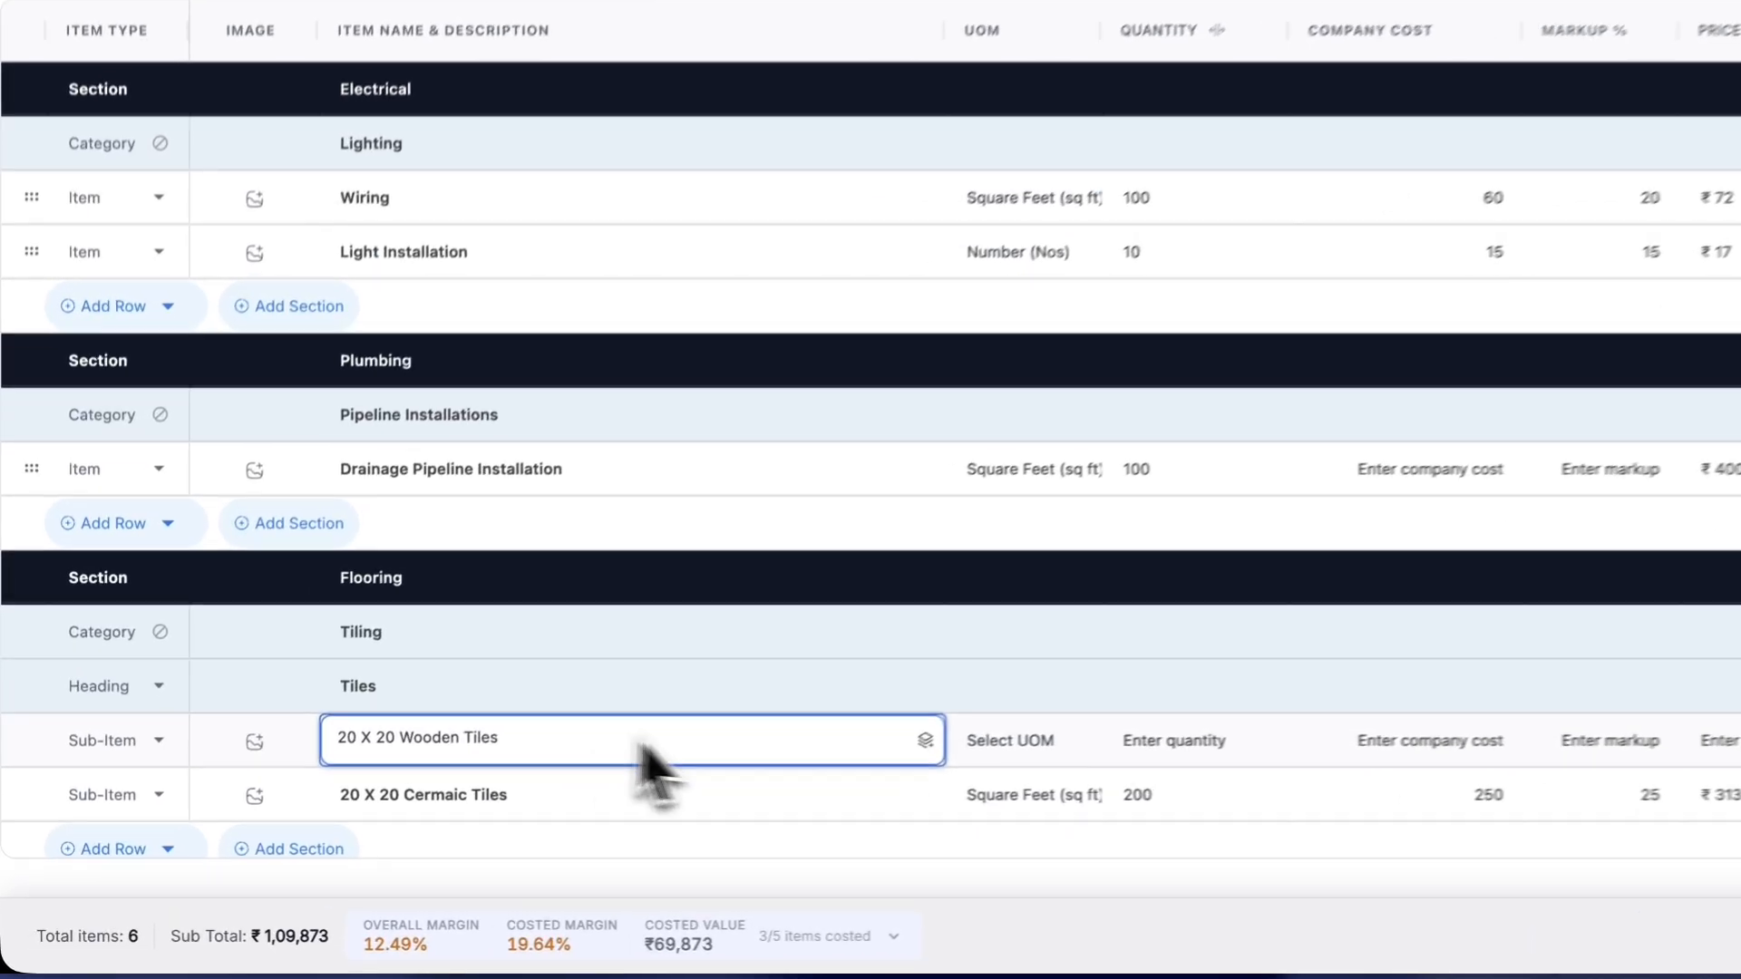
left_click(787, 791)
left_click(1150, 694)
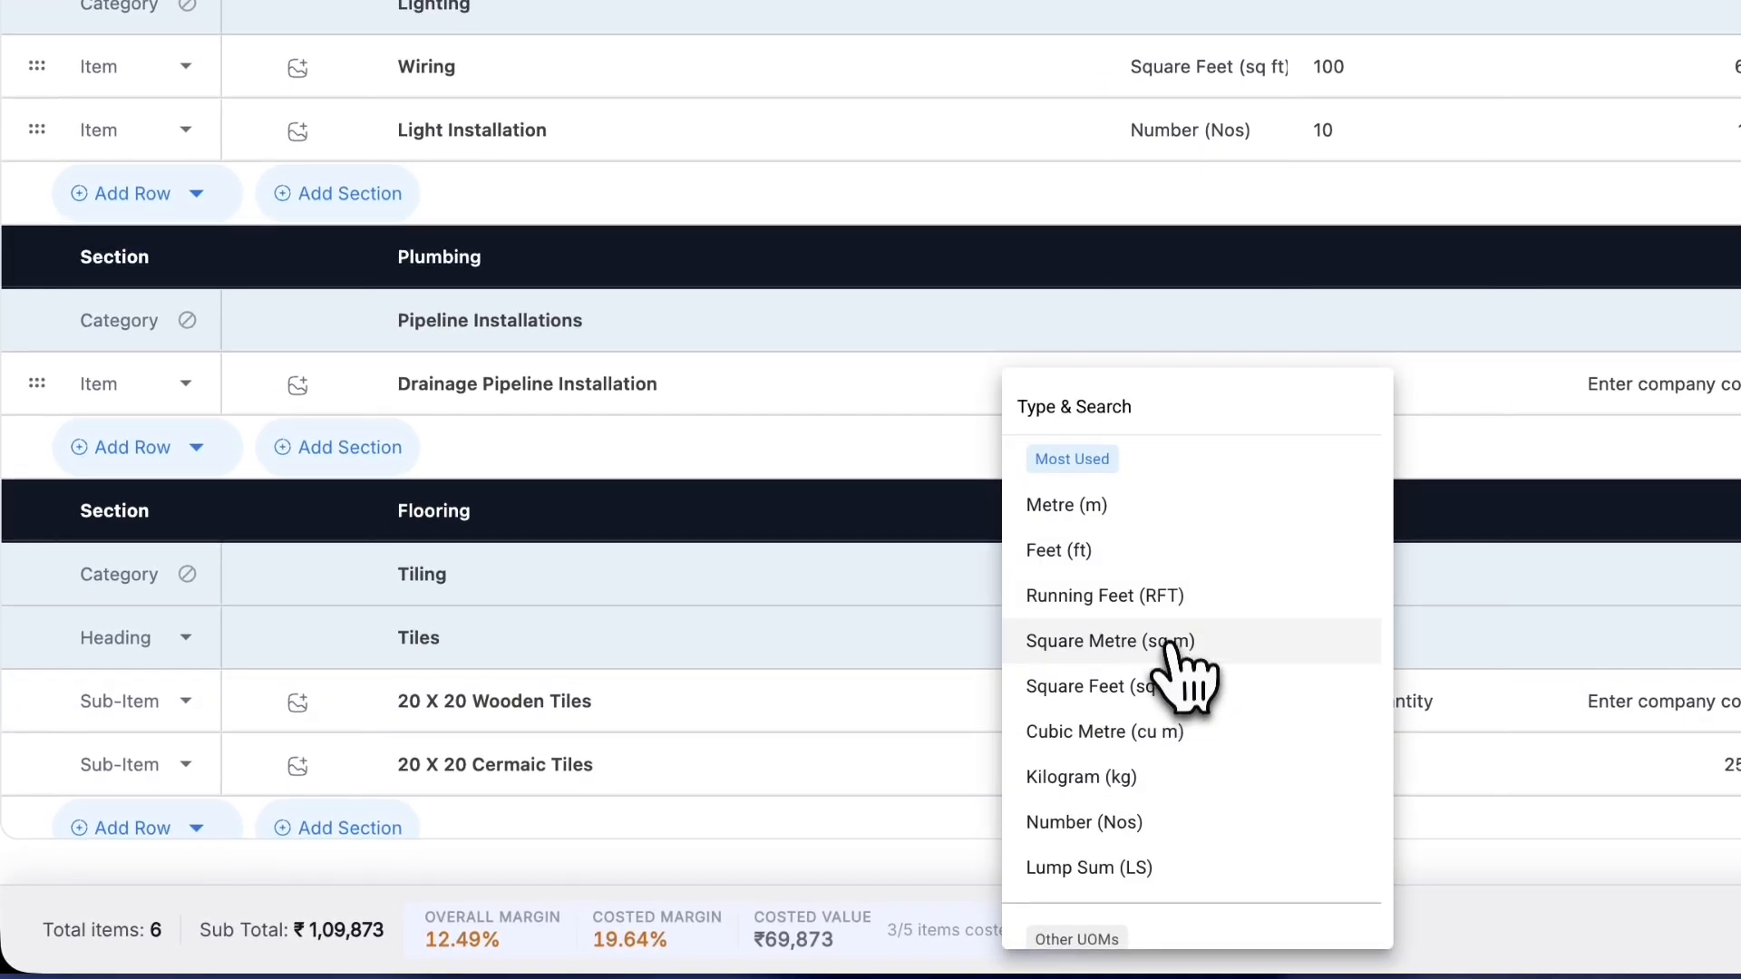
left_click(1179, 686)
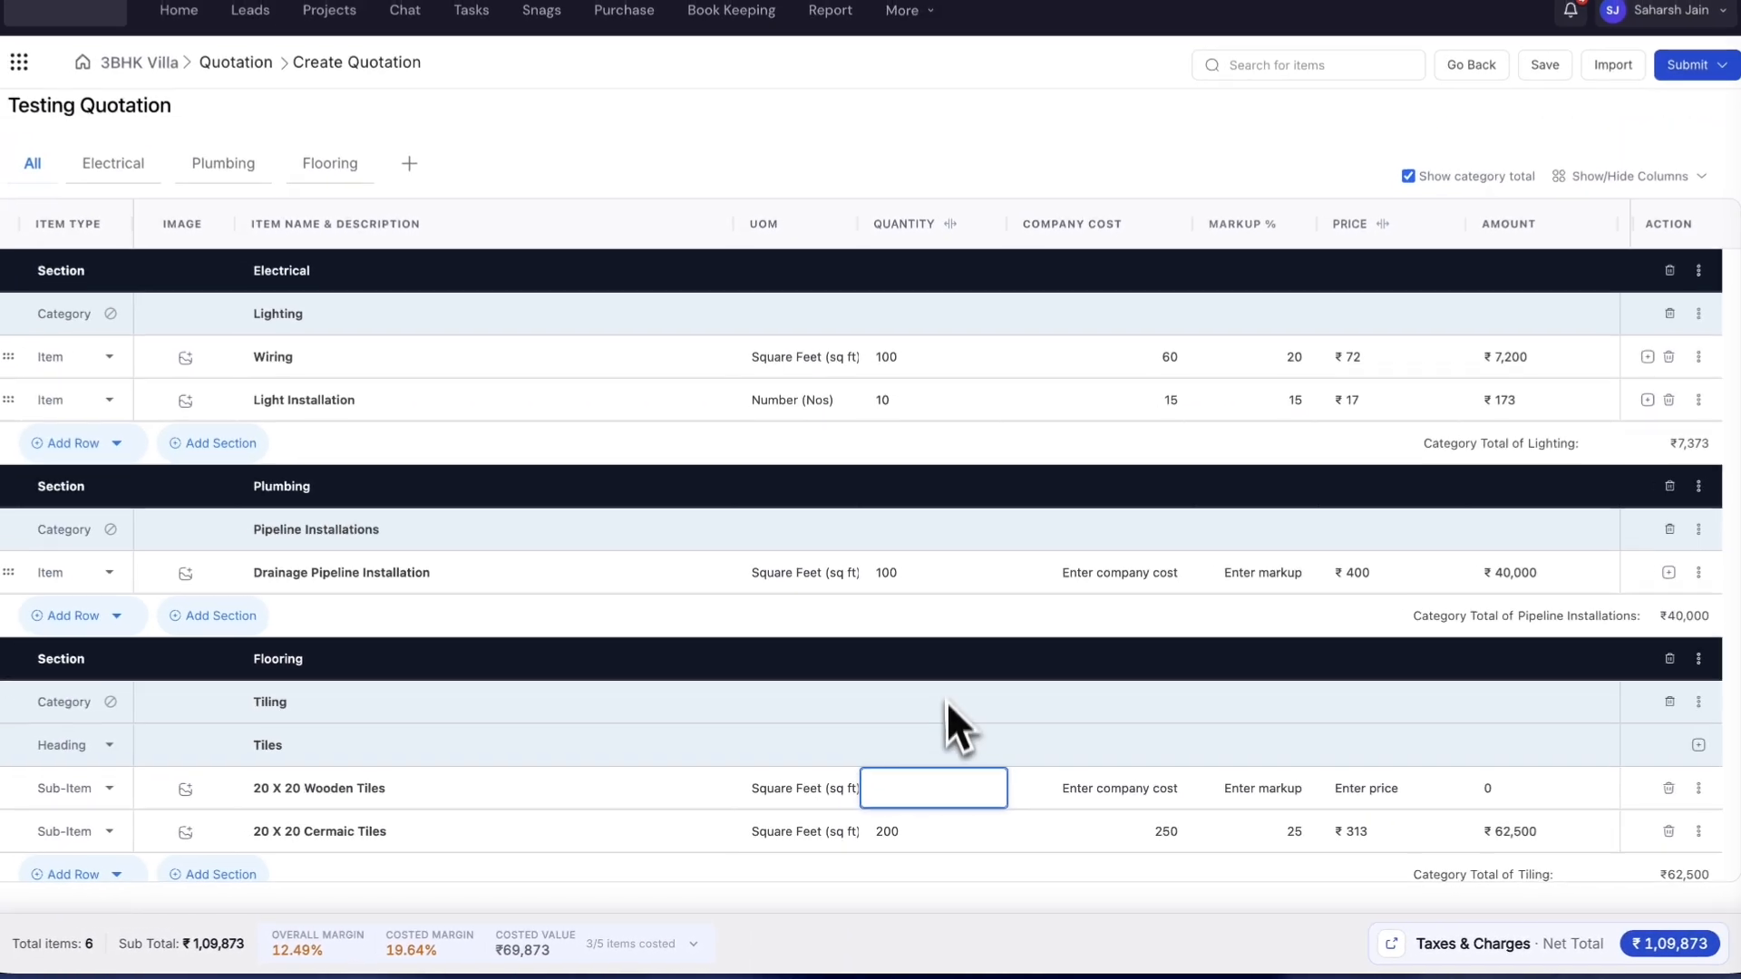
- Enter quantity 200, company cost 300 and 25% markup for the Wooden Tiles row
type("200")
key("Tab")
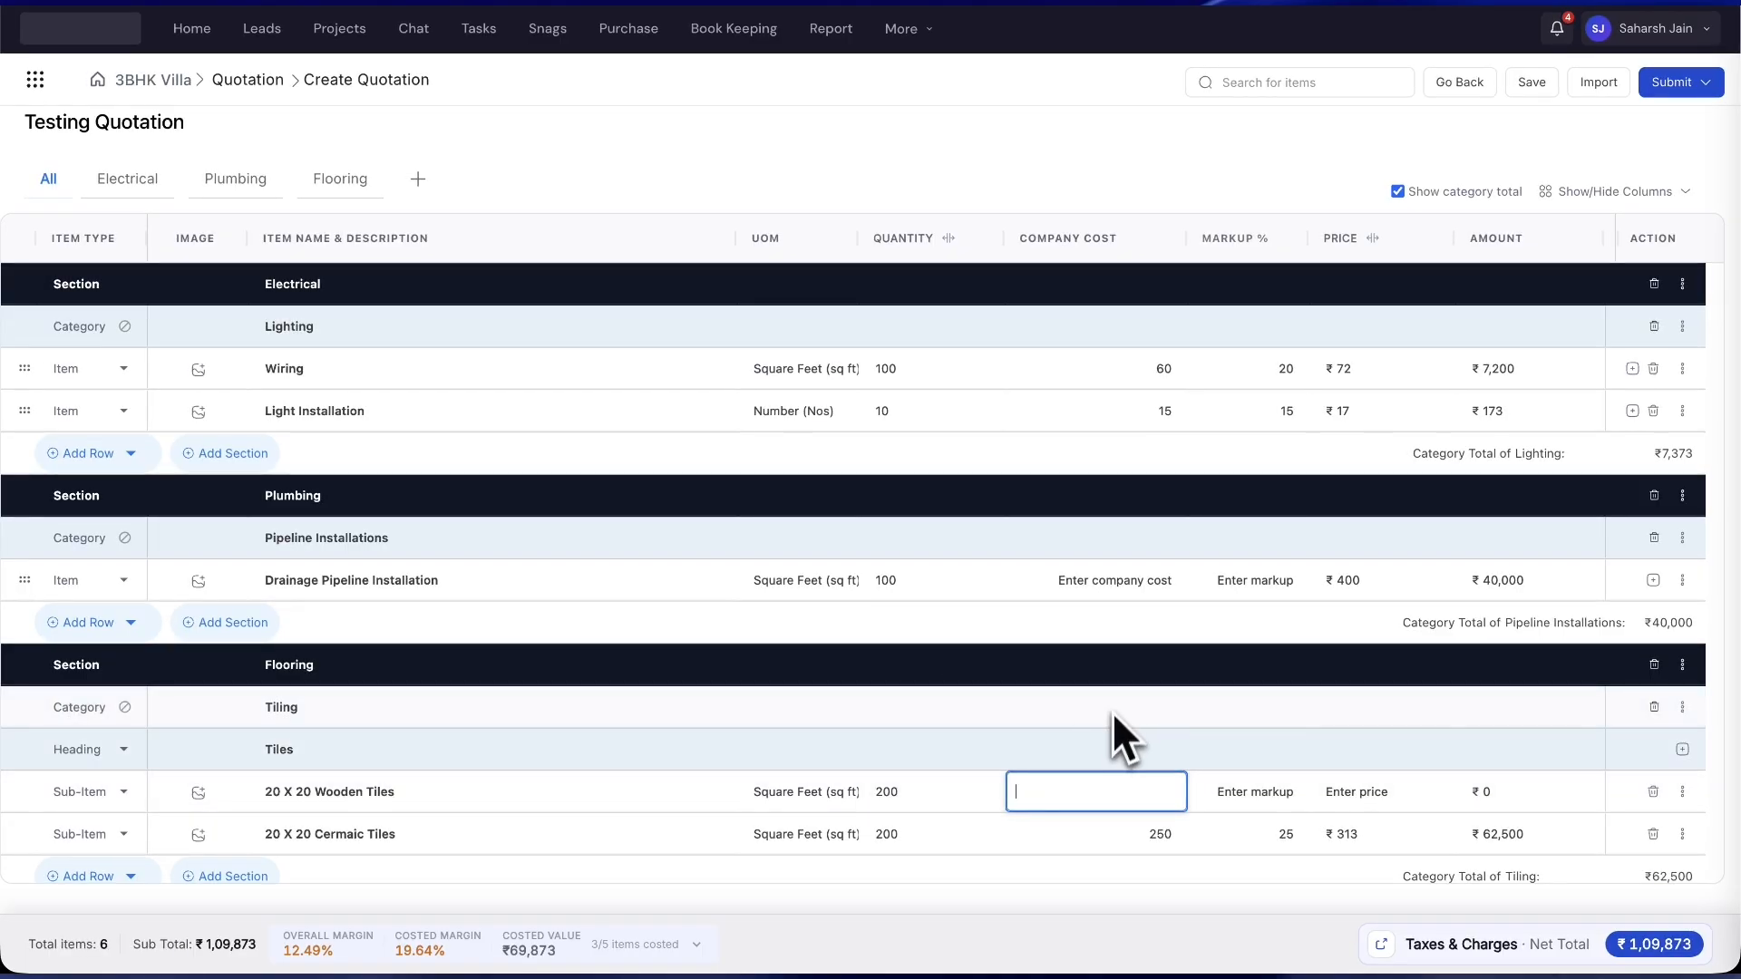
type("300")
key("Tab")
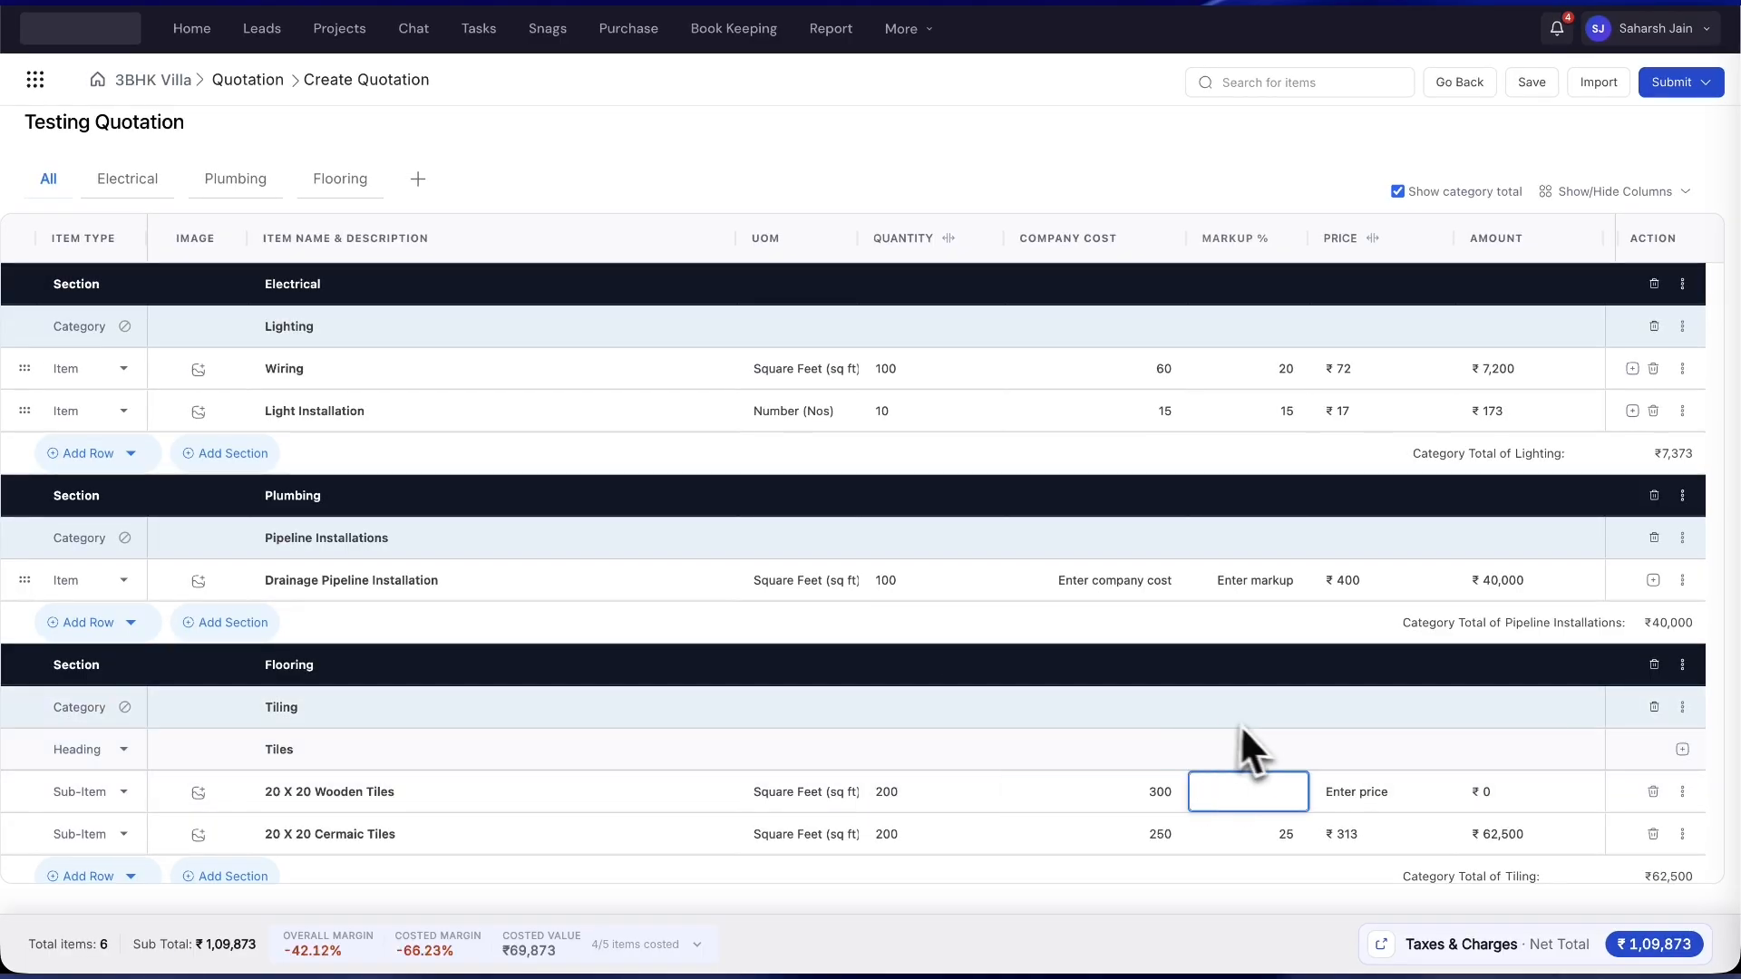
type("25")
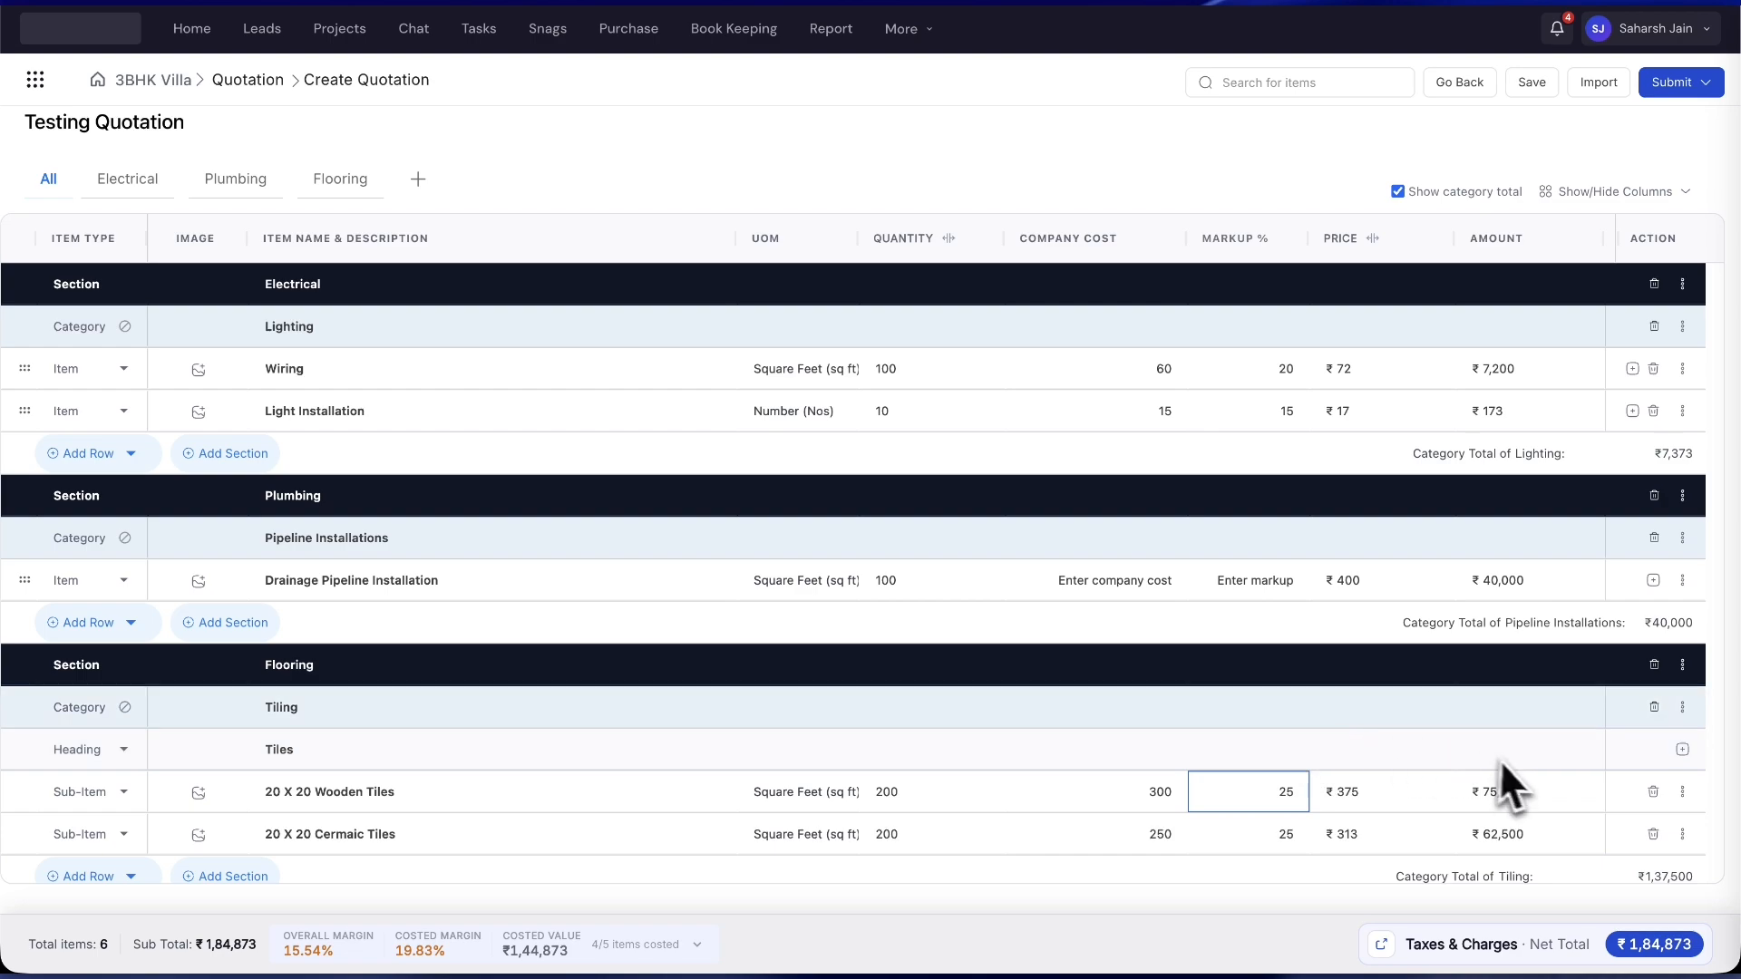
scroll(1505, 762, "down", 1)
scroll(1451, 531, "up", 1)
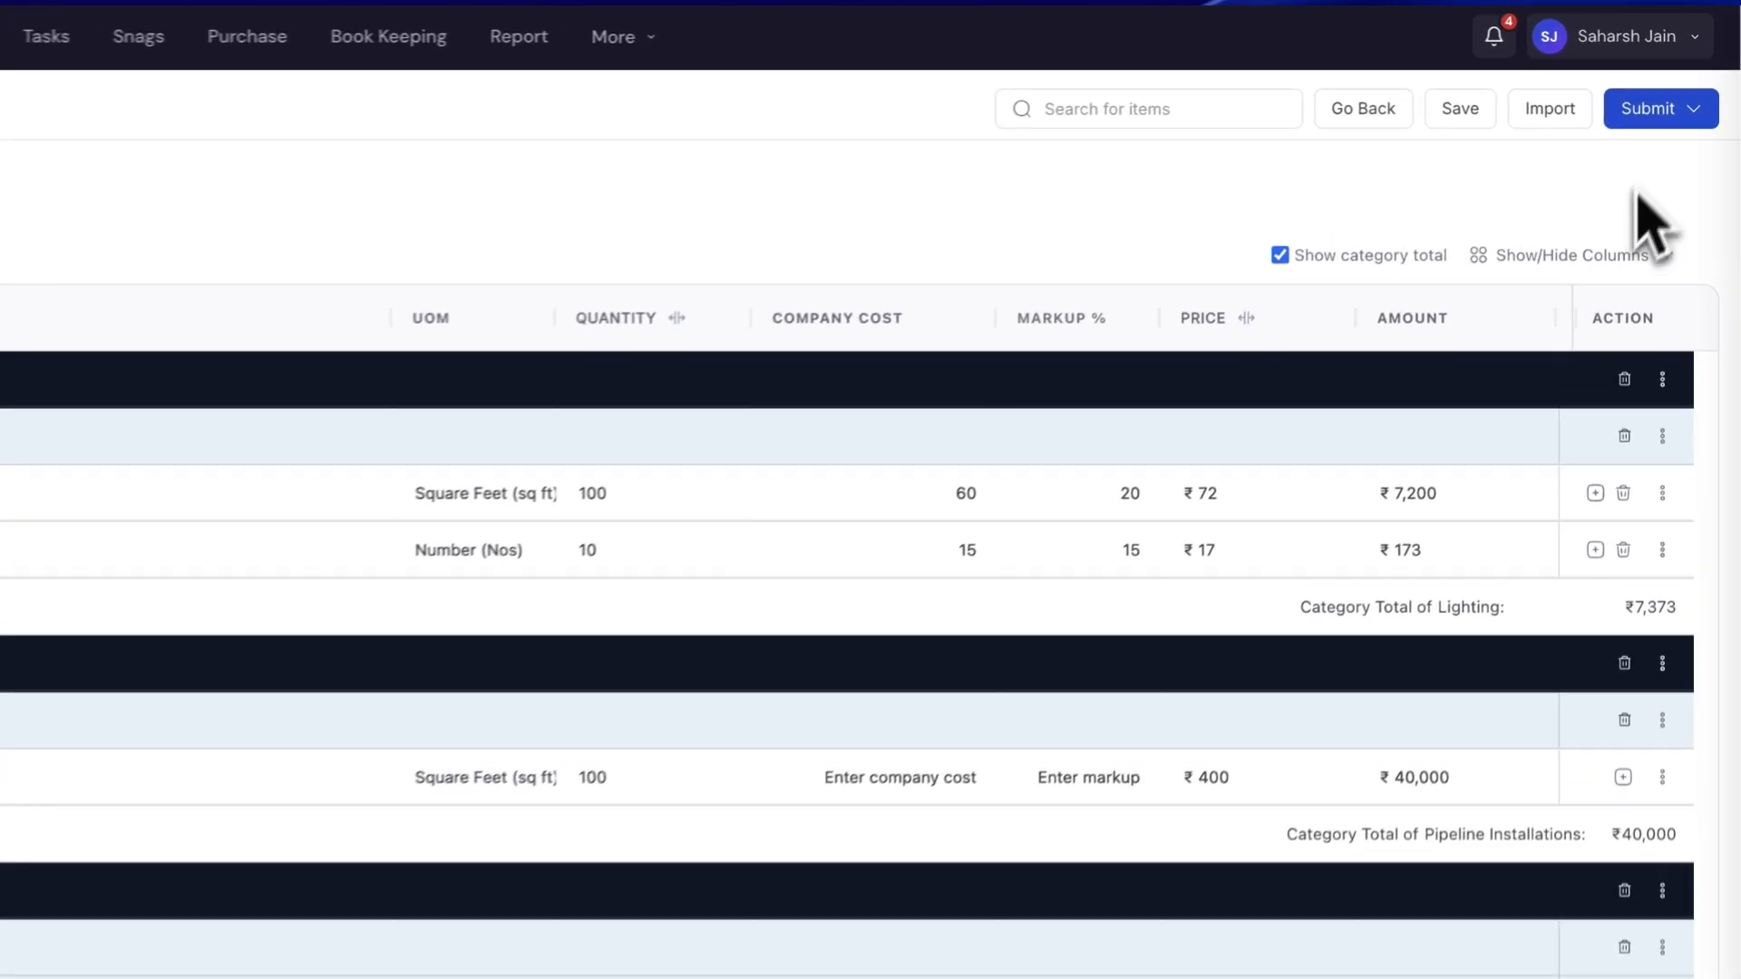
- Open the Taxes & Charges panel (₹1,84,873 grand total) and view the Discount type choices
left_click(1655, 109)
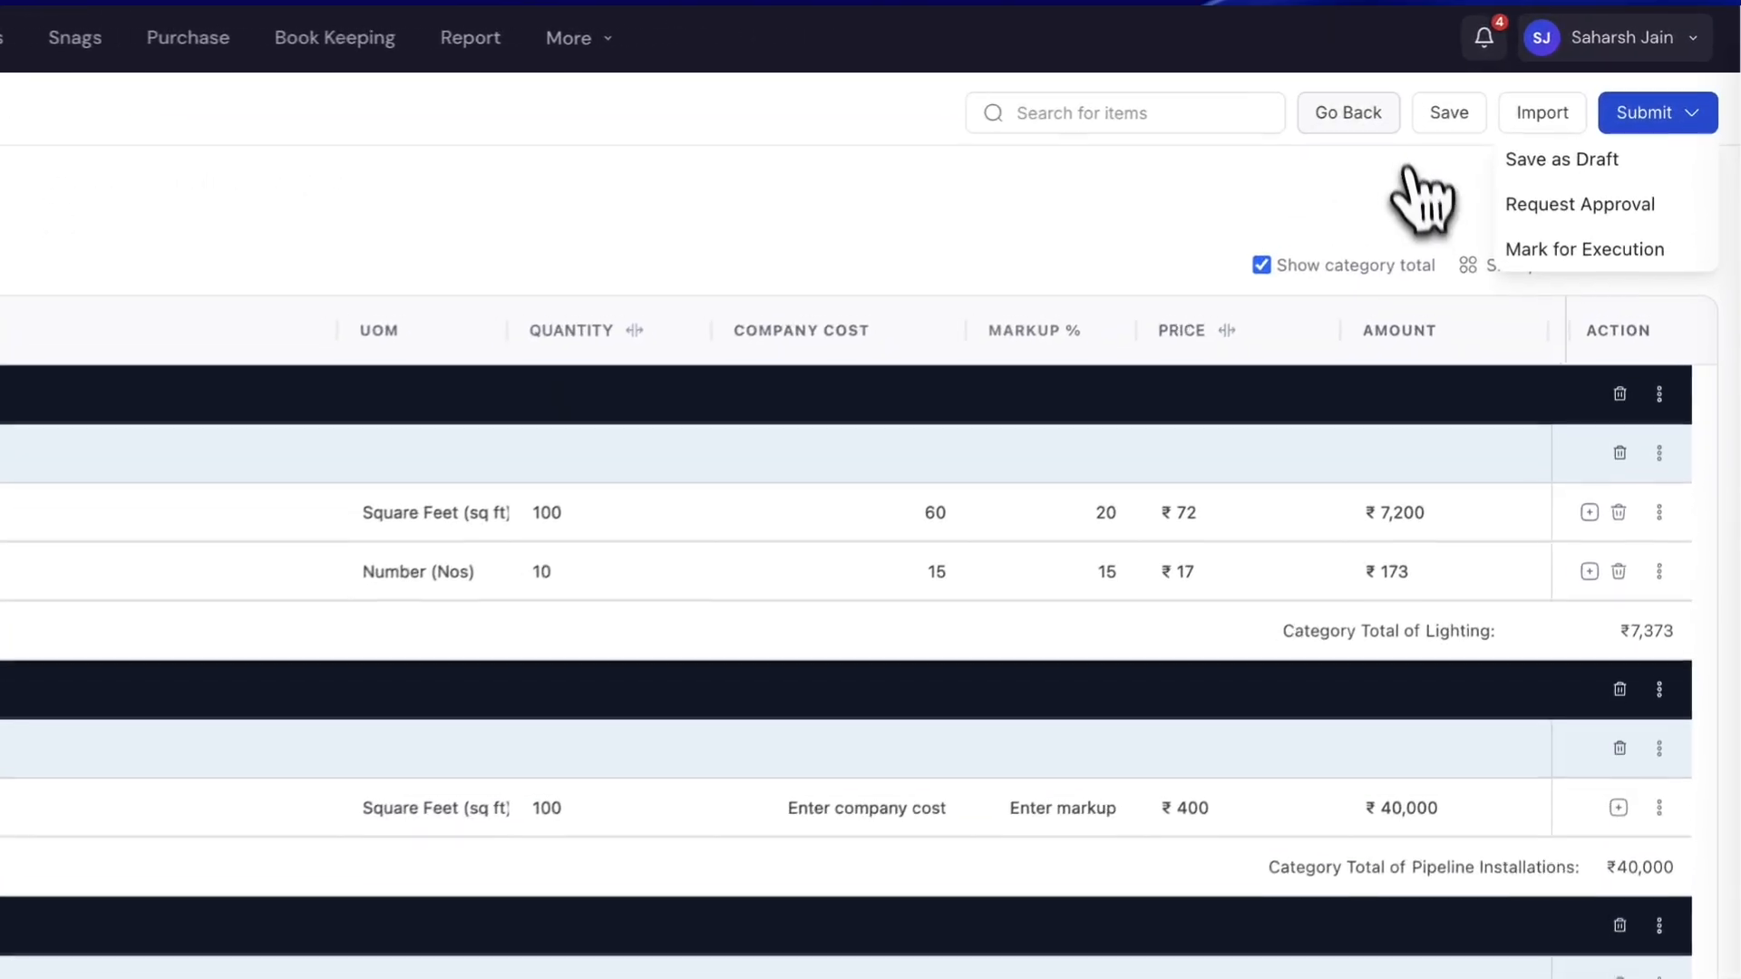
left_click(1491, 134)
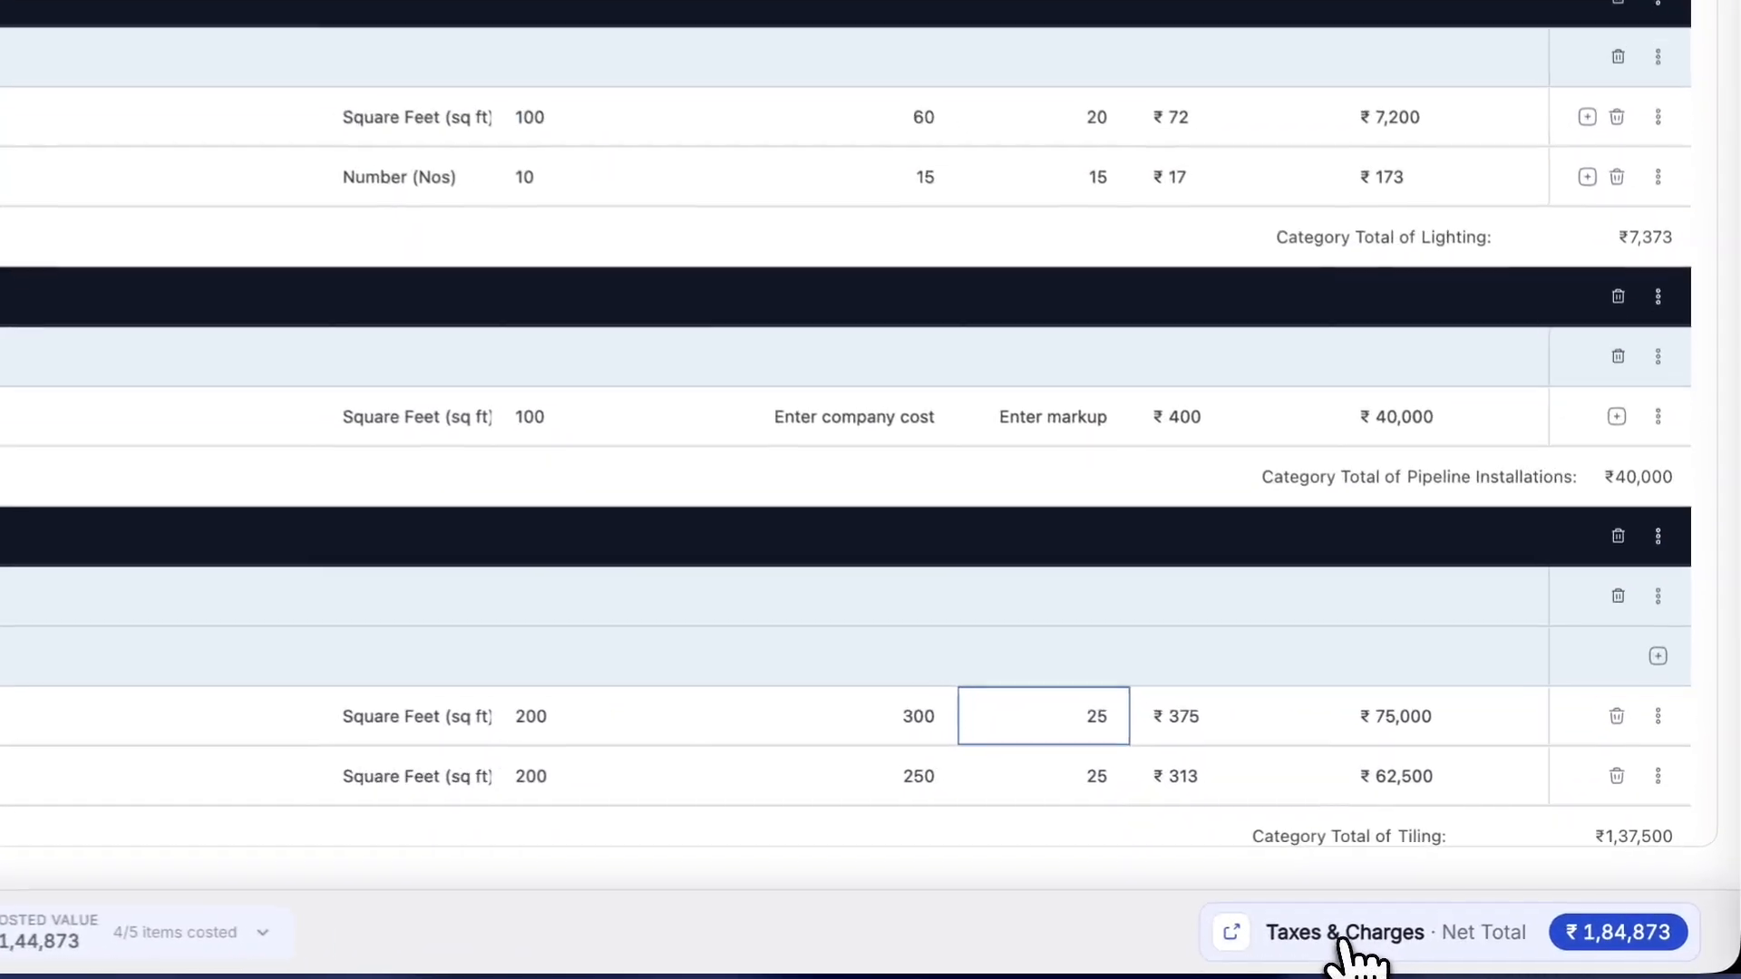
left_click(1342, 939)
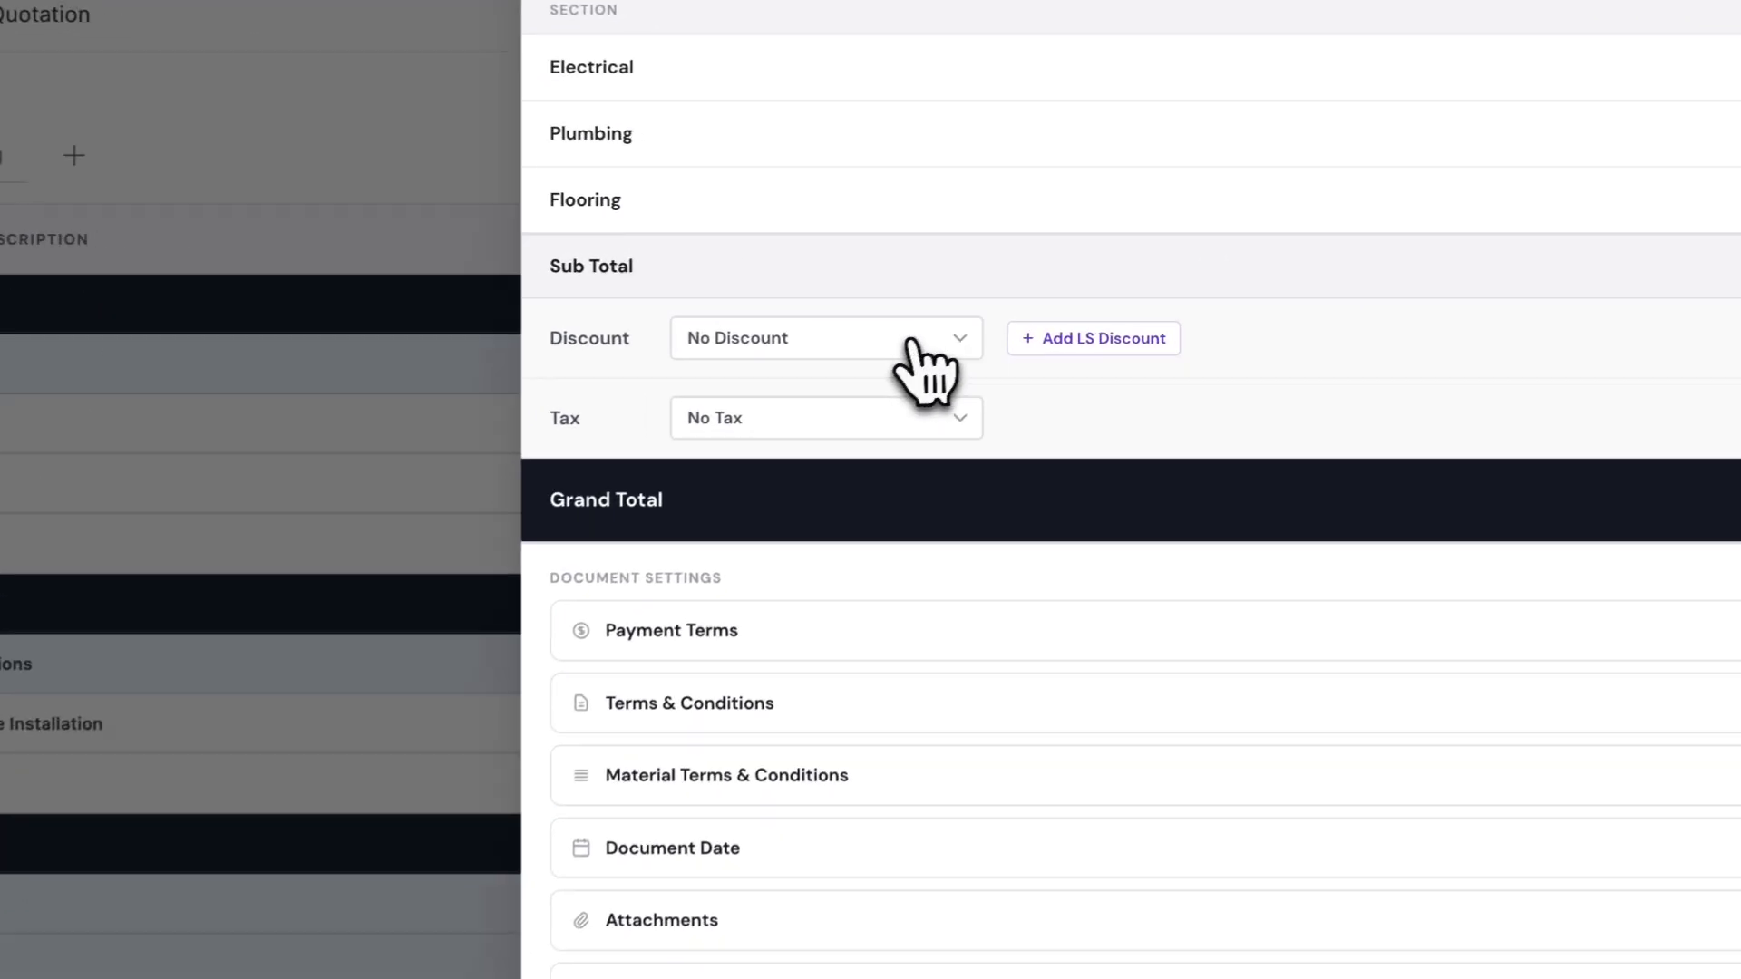
left_click(999, 316)
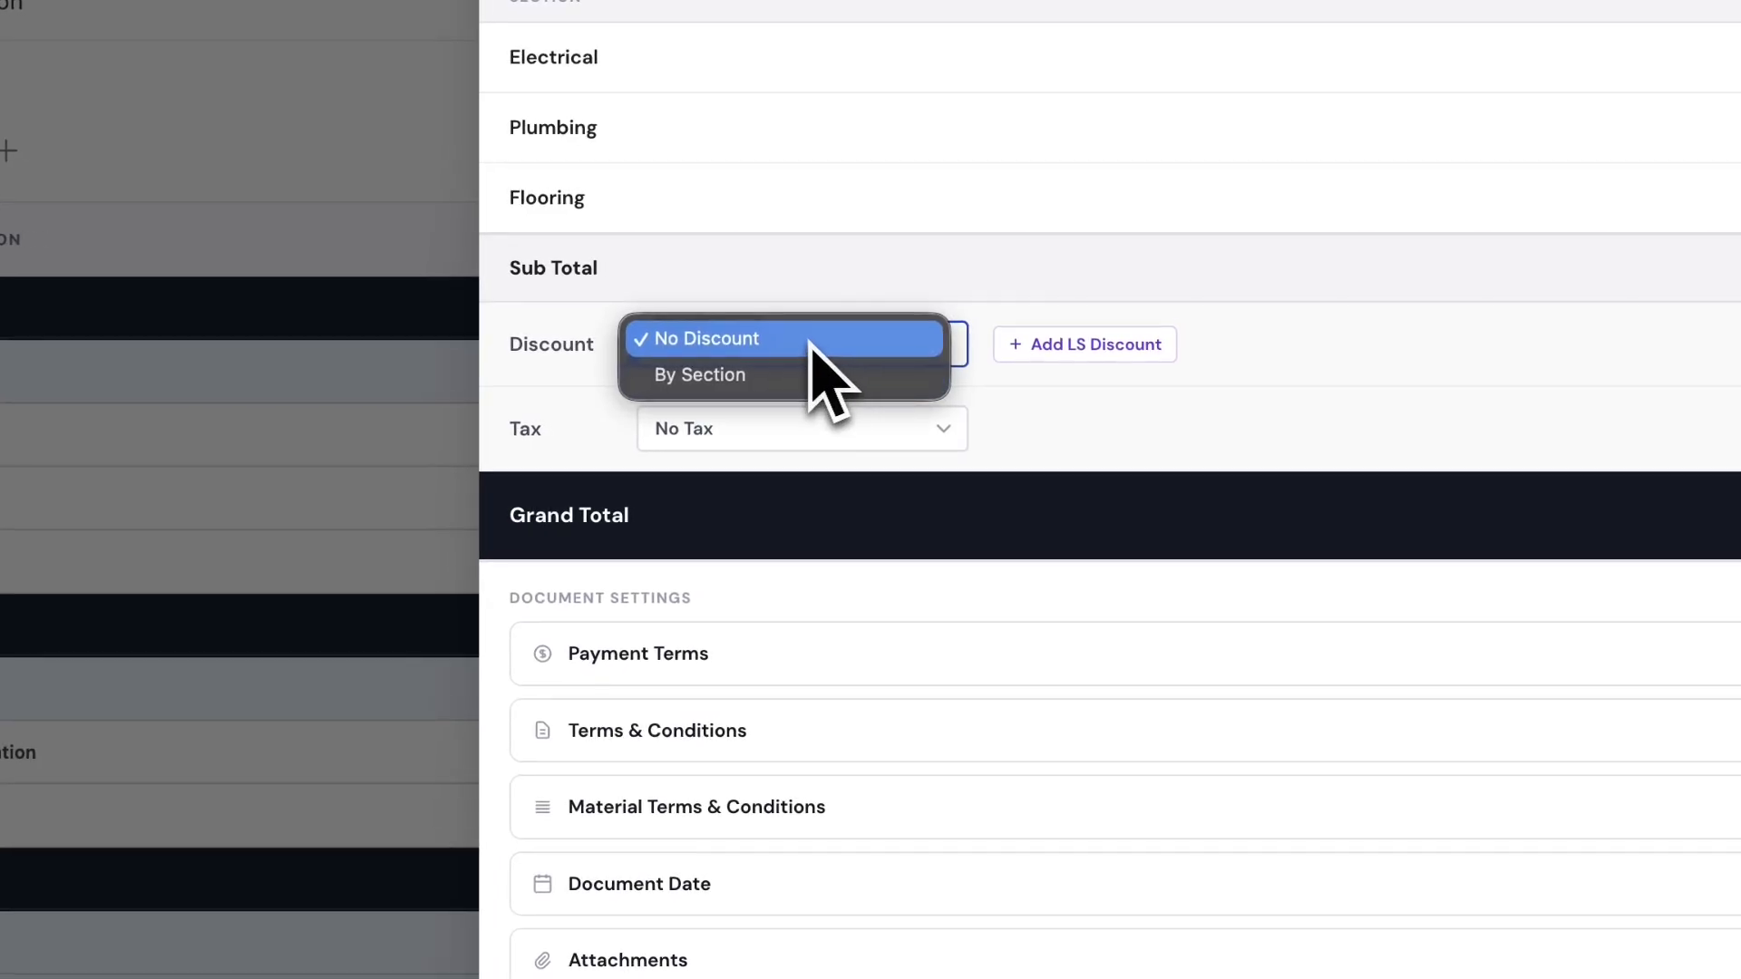
- After trying section-wise discounts, add a lump-sum 'Loyalty Discount' of 15%
left_click(775, 390)
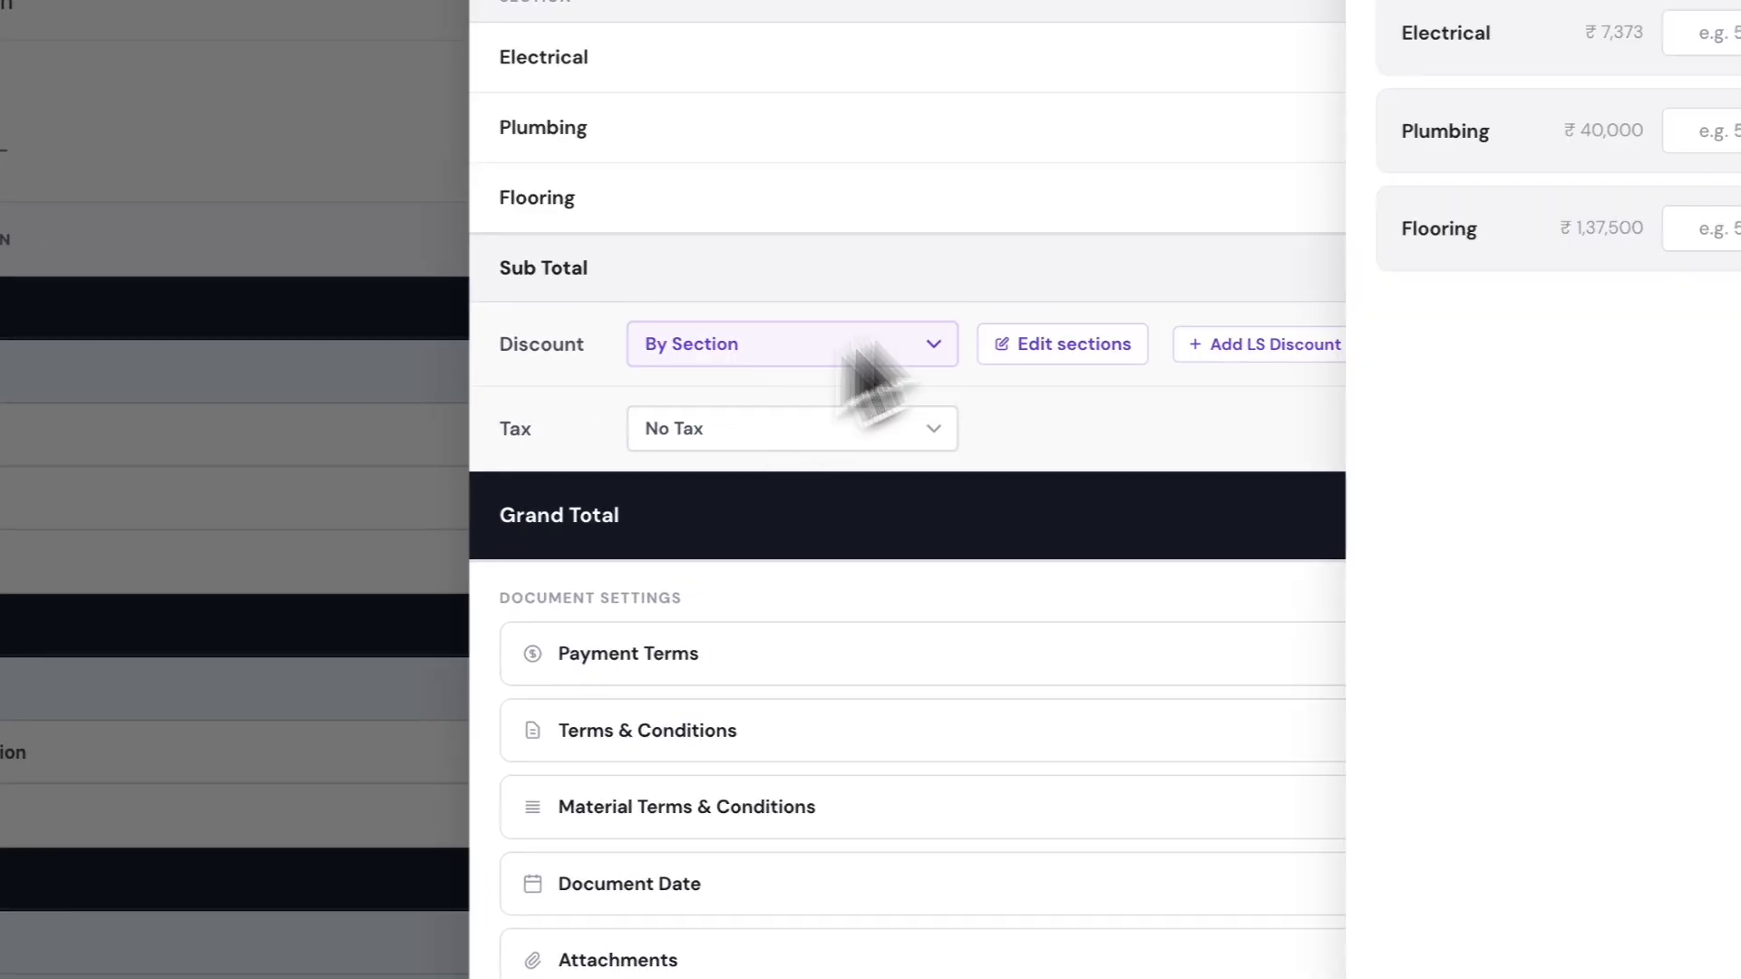
left_click(1484, 153)
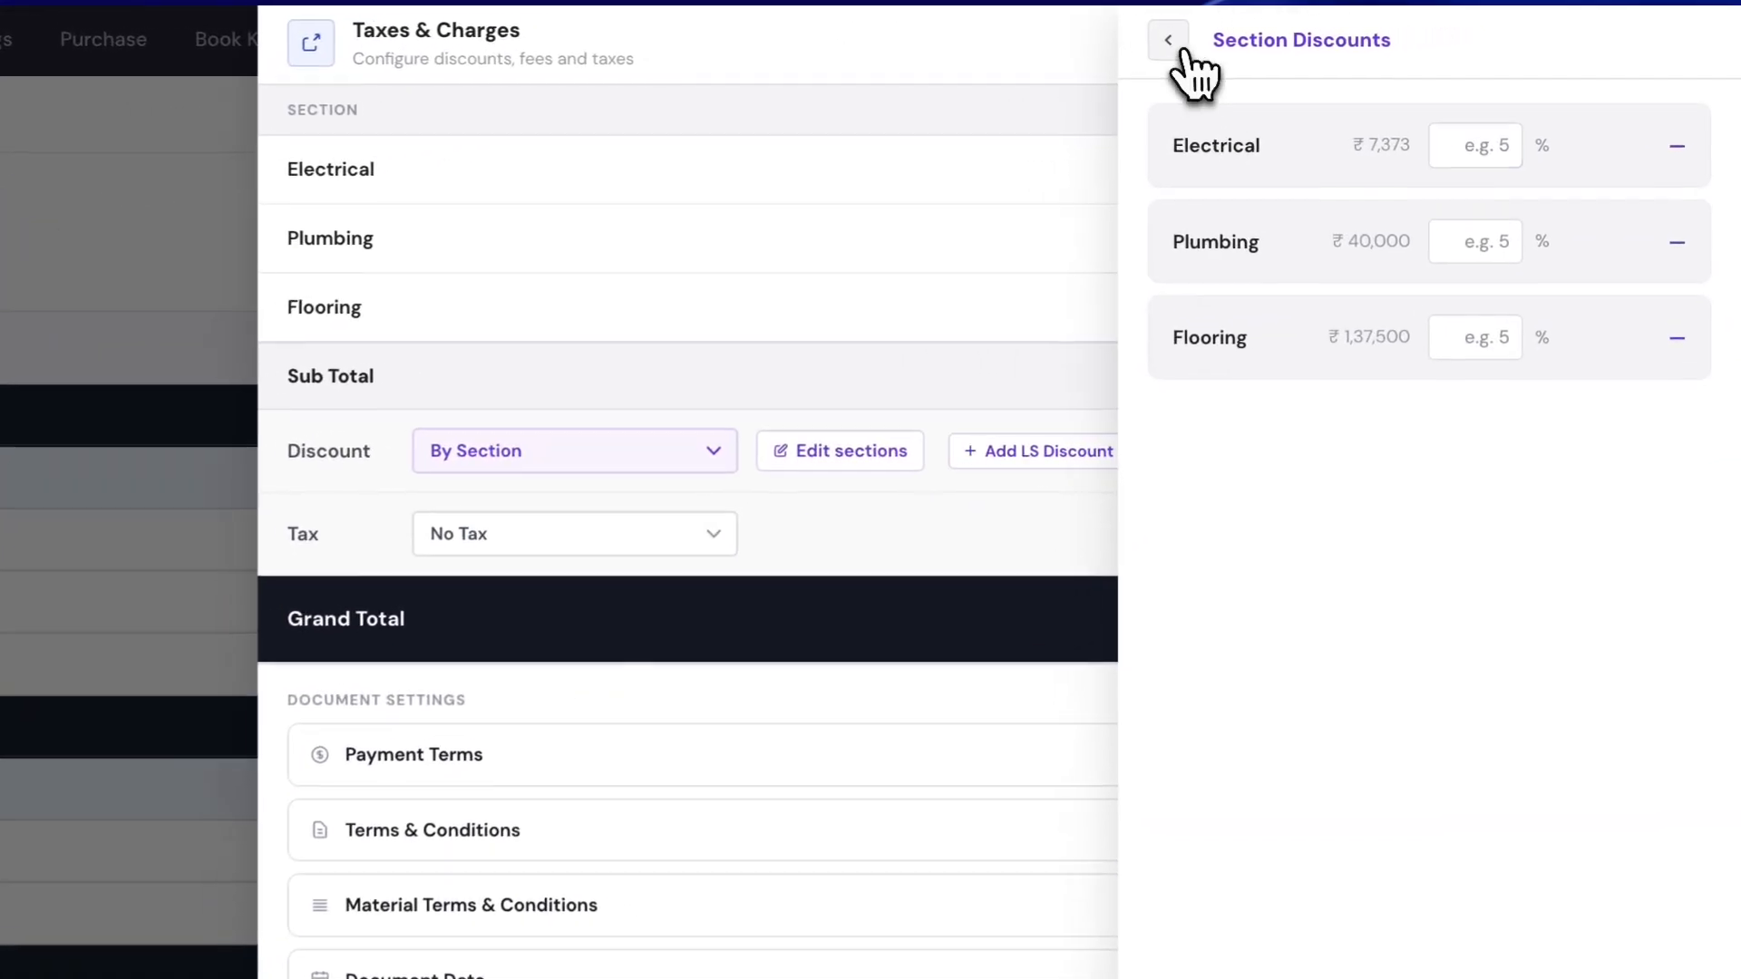
left_click(1351, 29)
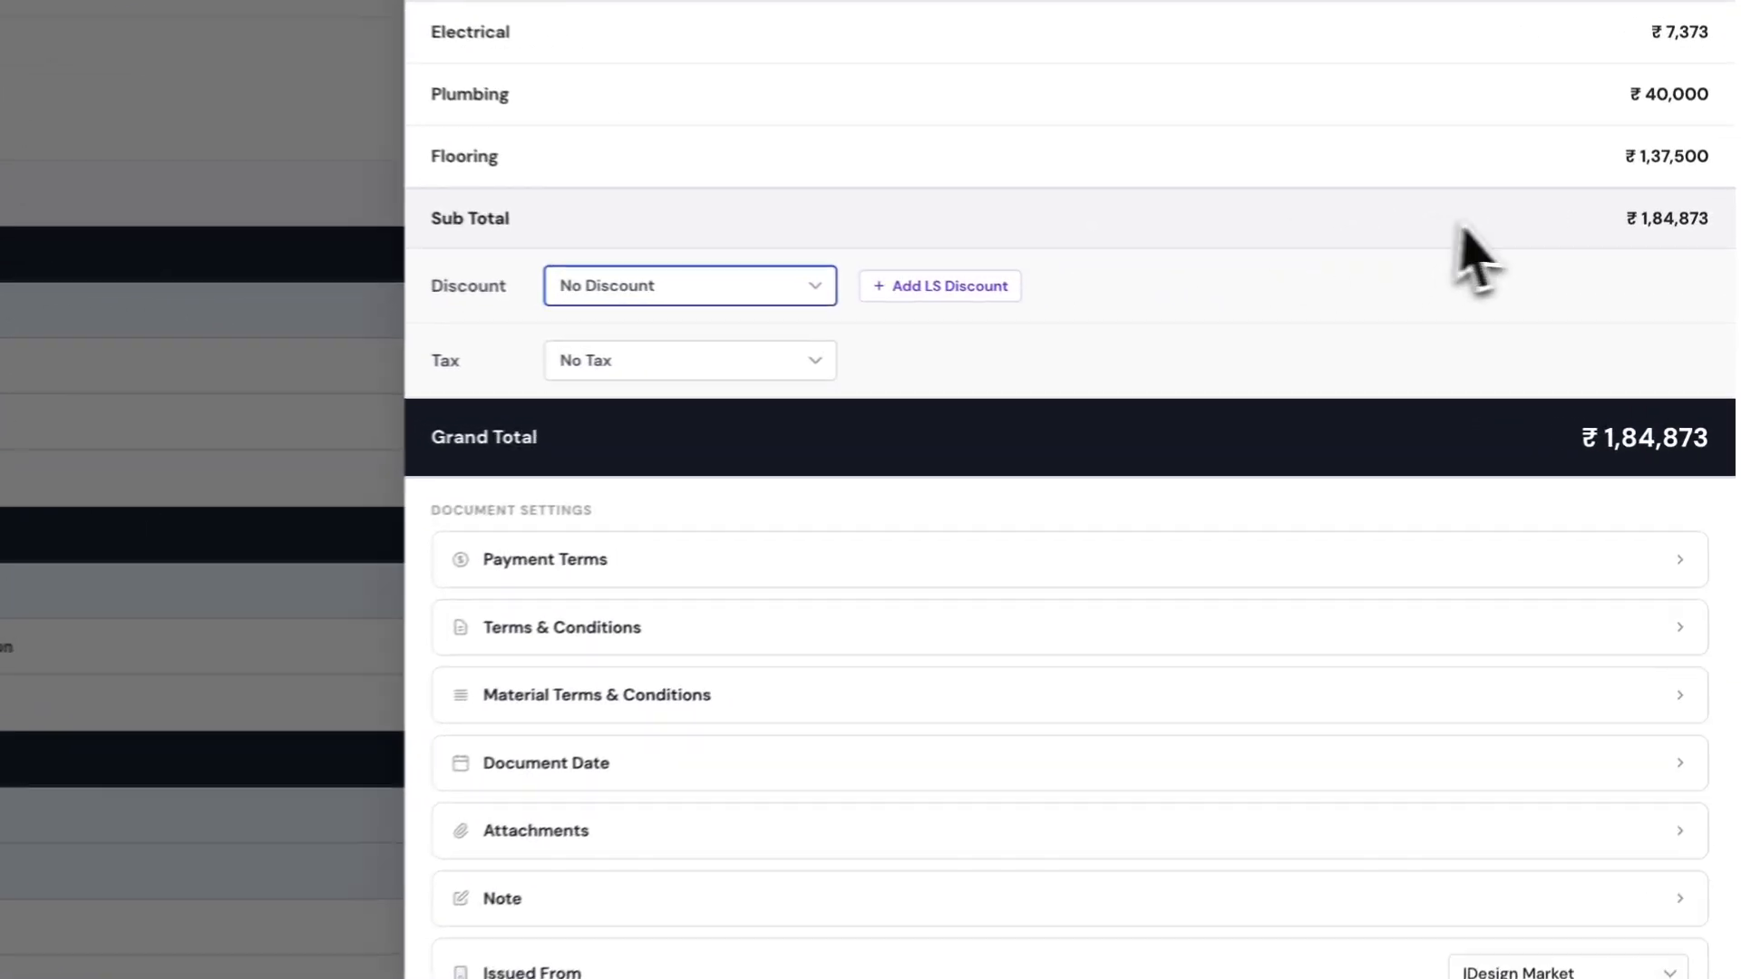
left_click(1179, 308)
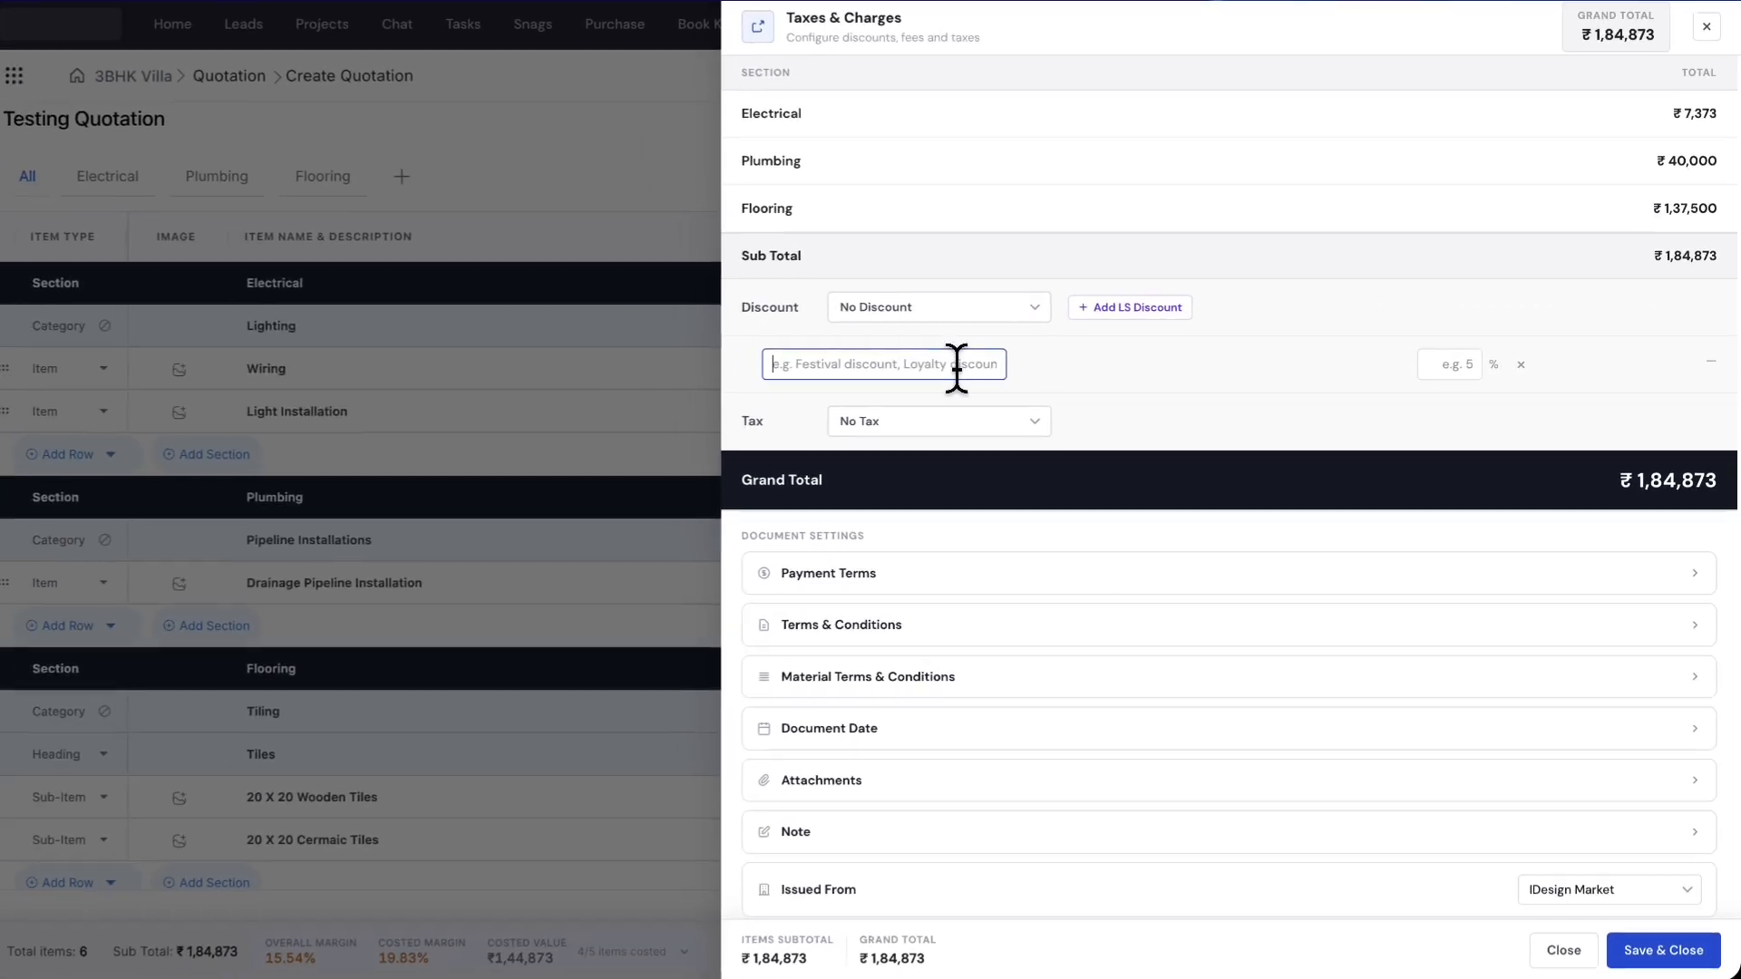
type("Lo")
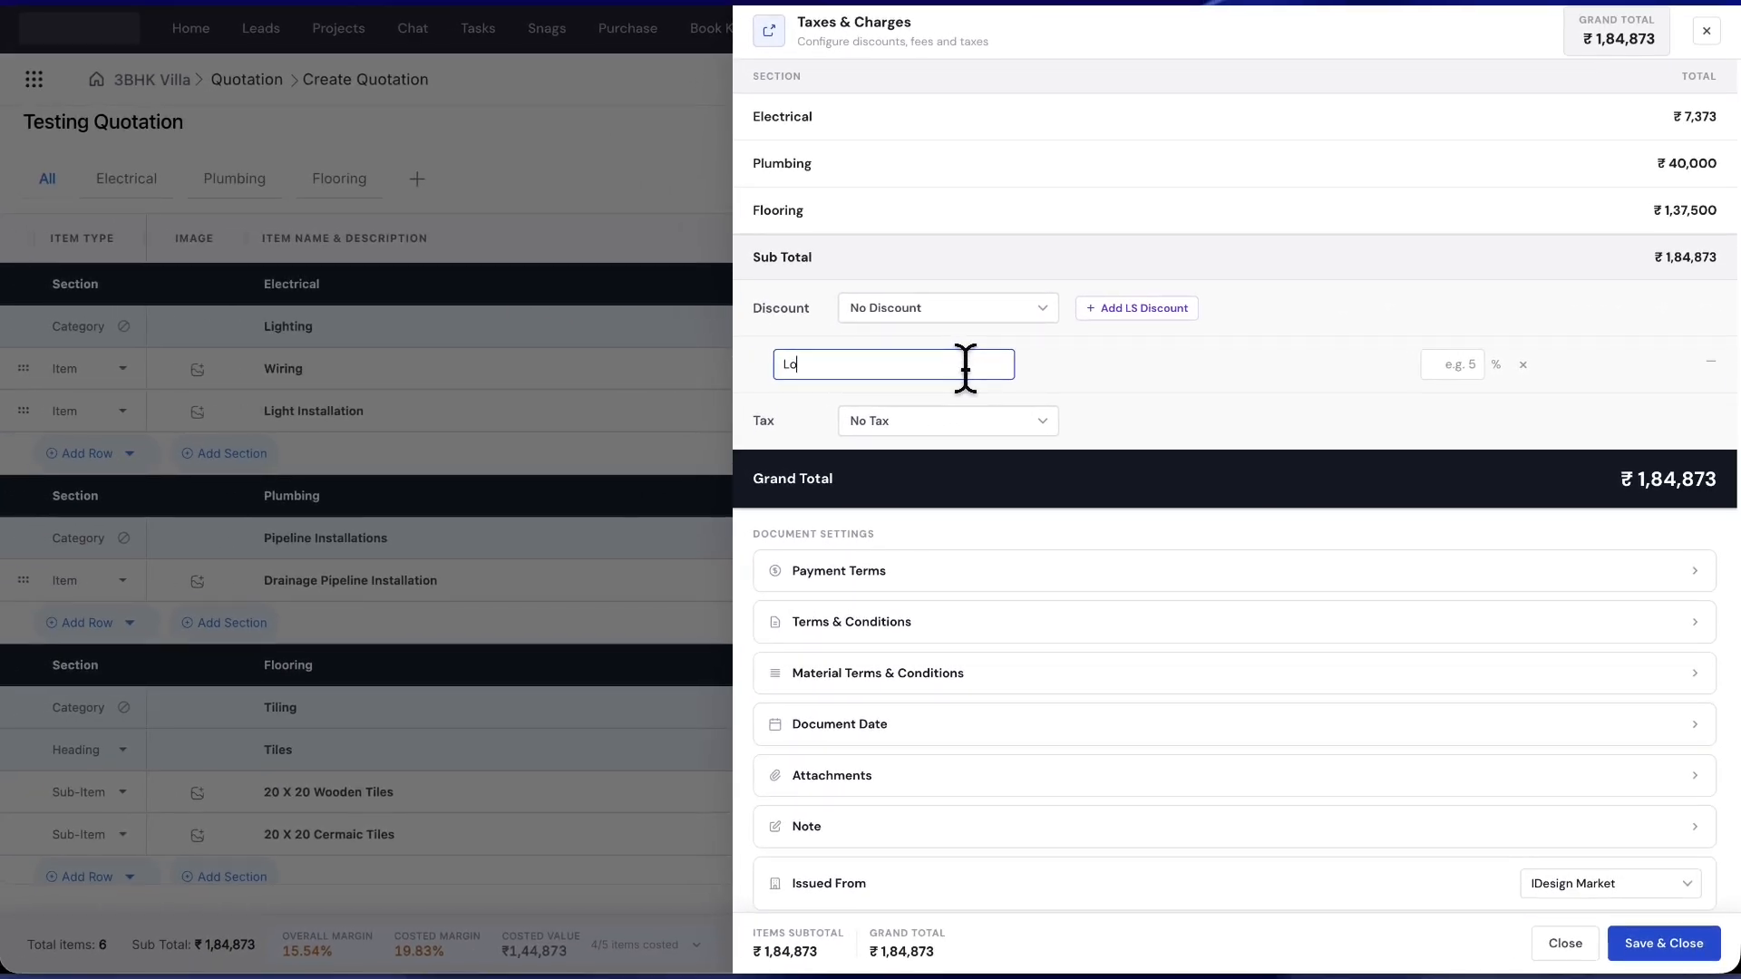
type("yalty Discount")
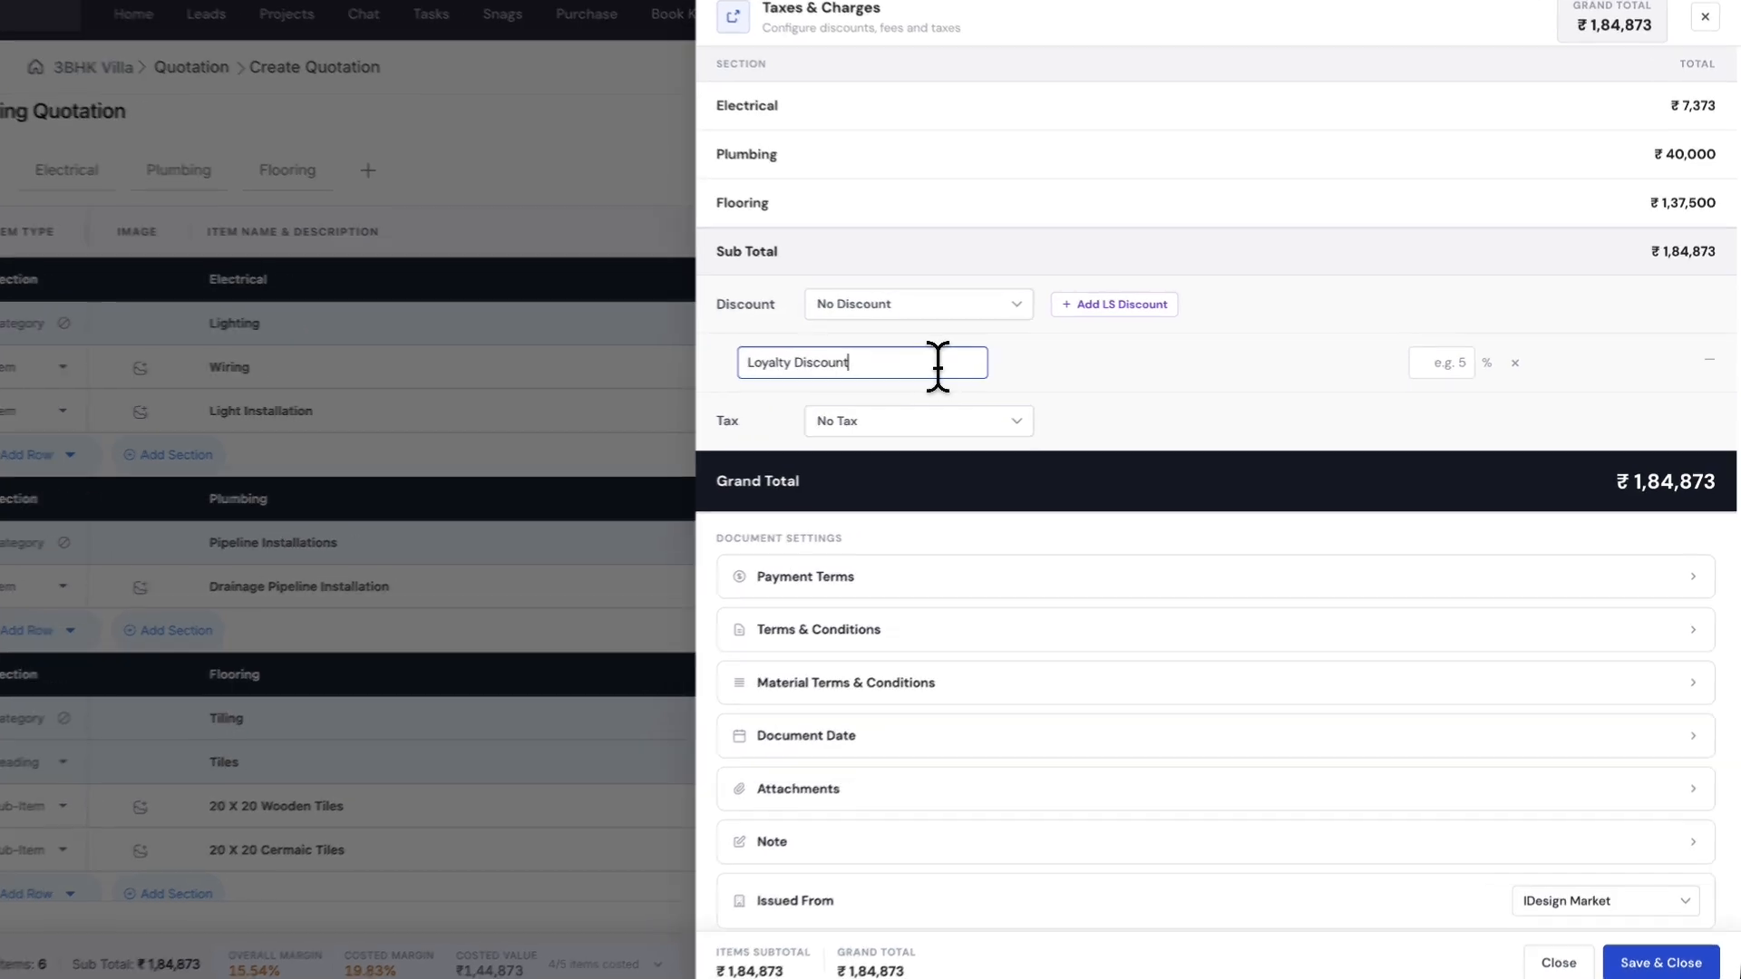
left_click(1440, 364)
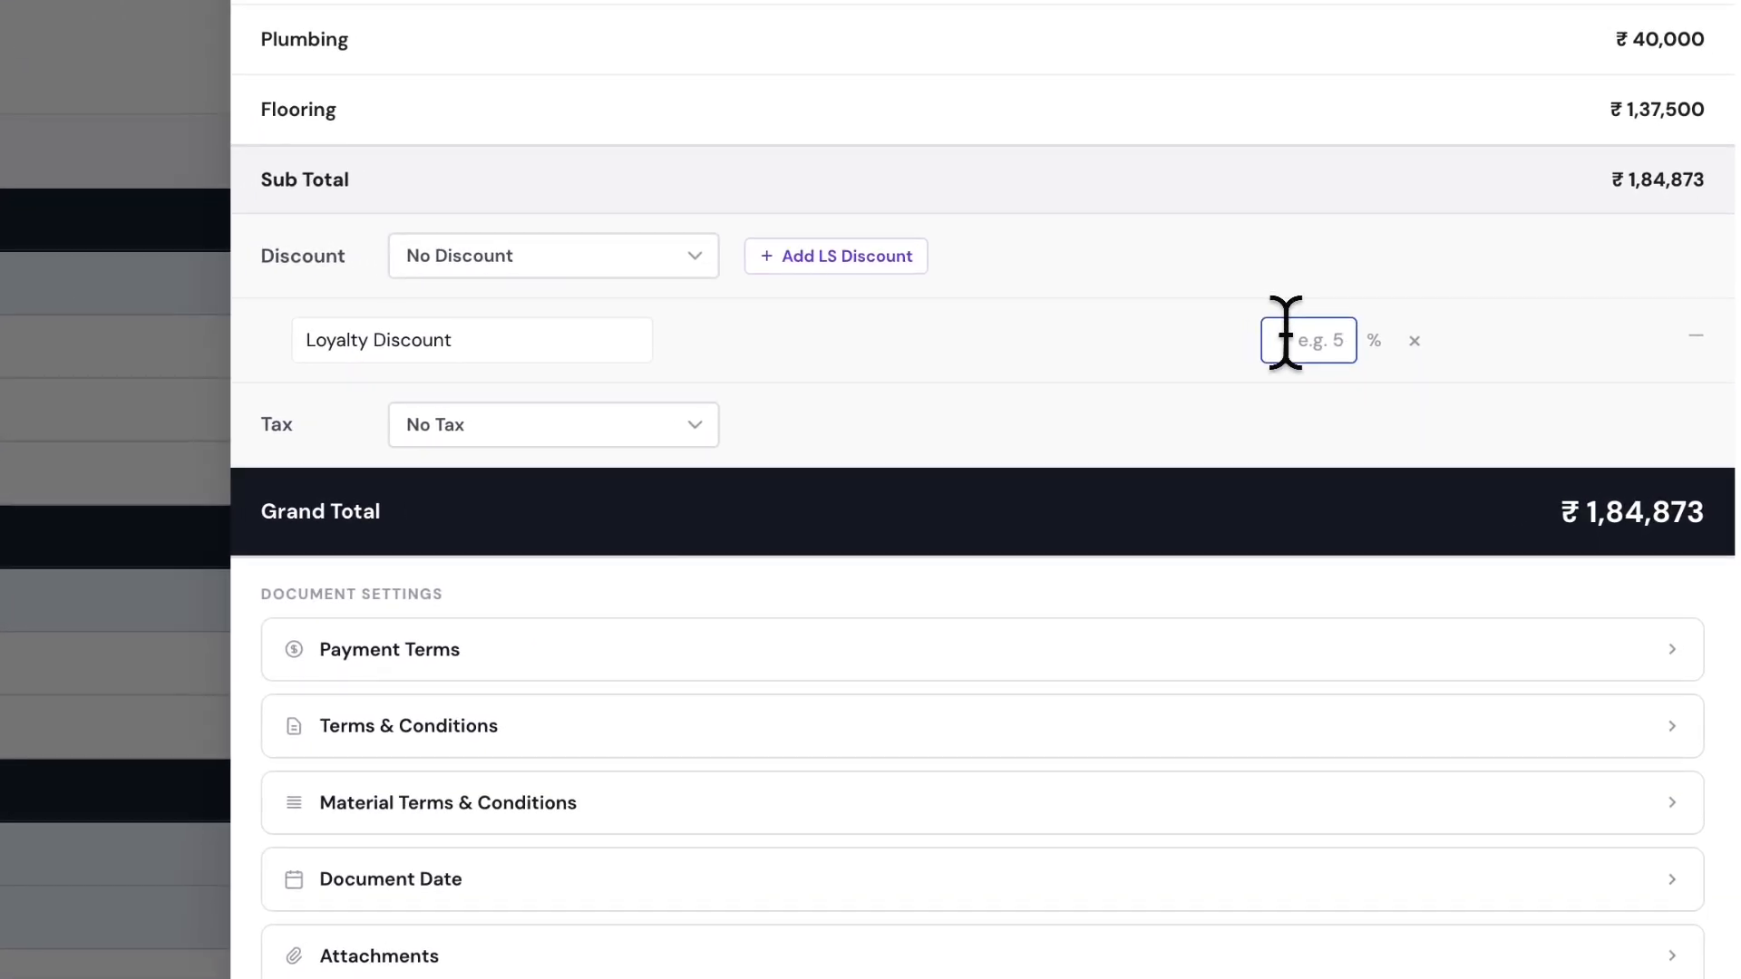
type("15")
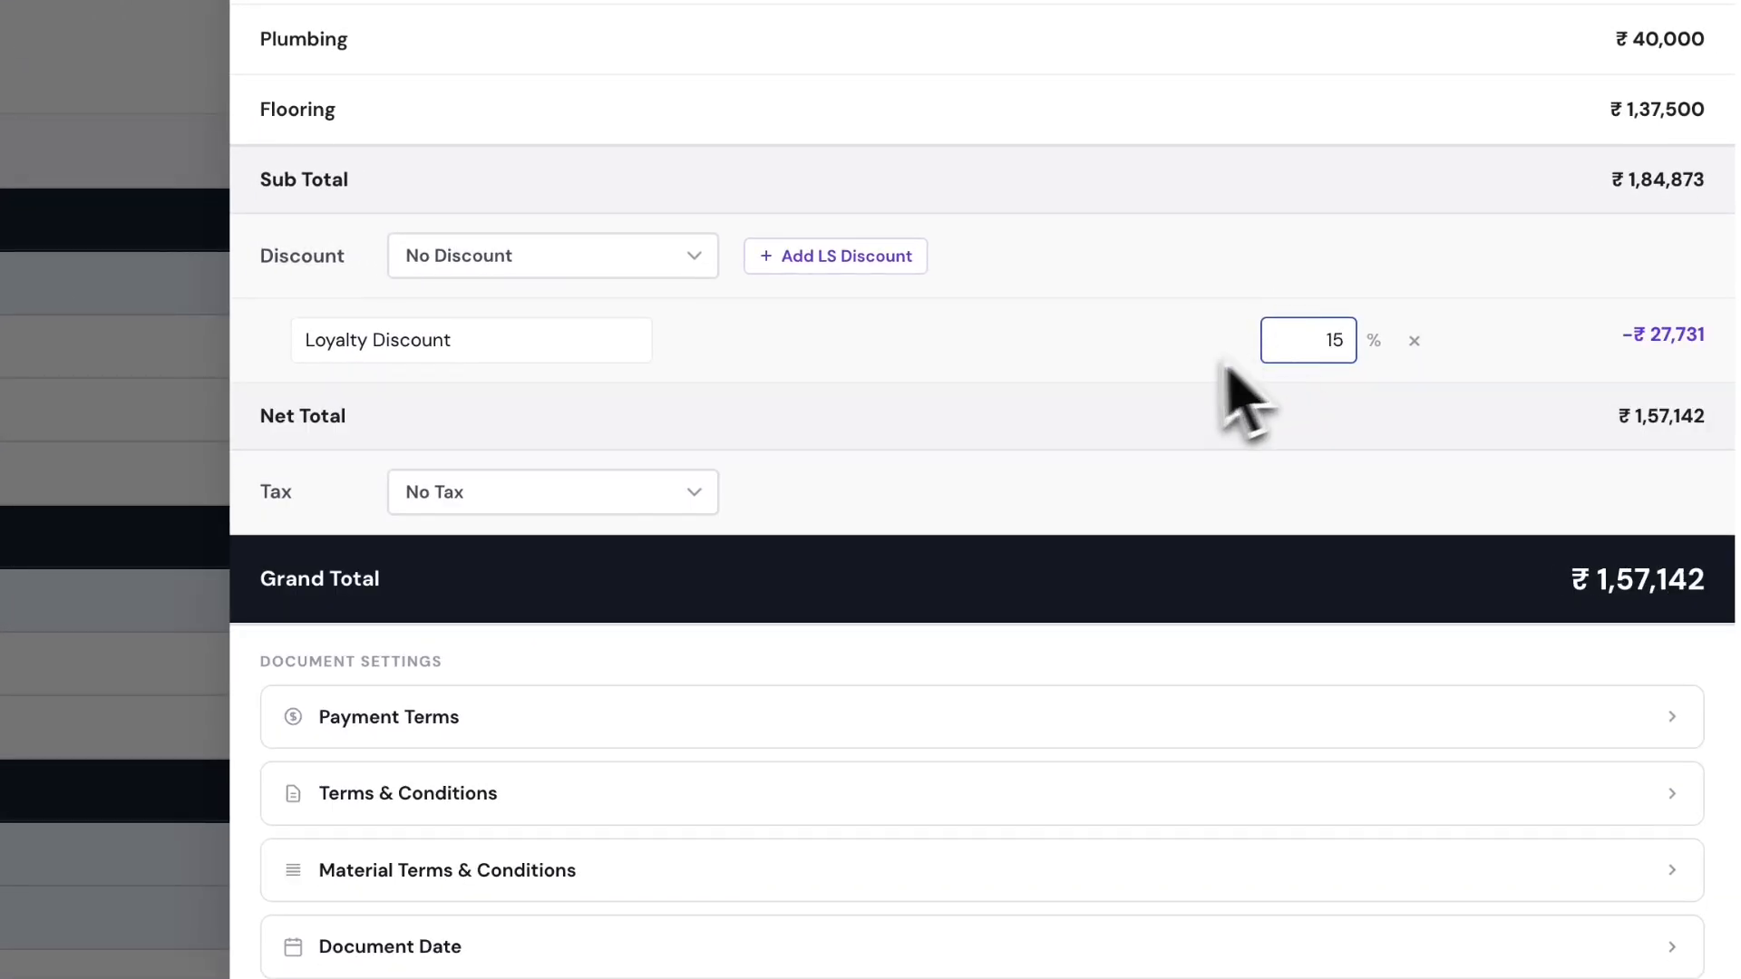
left_click(1134, 368)
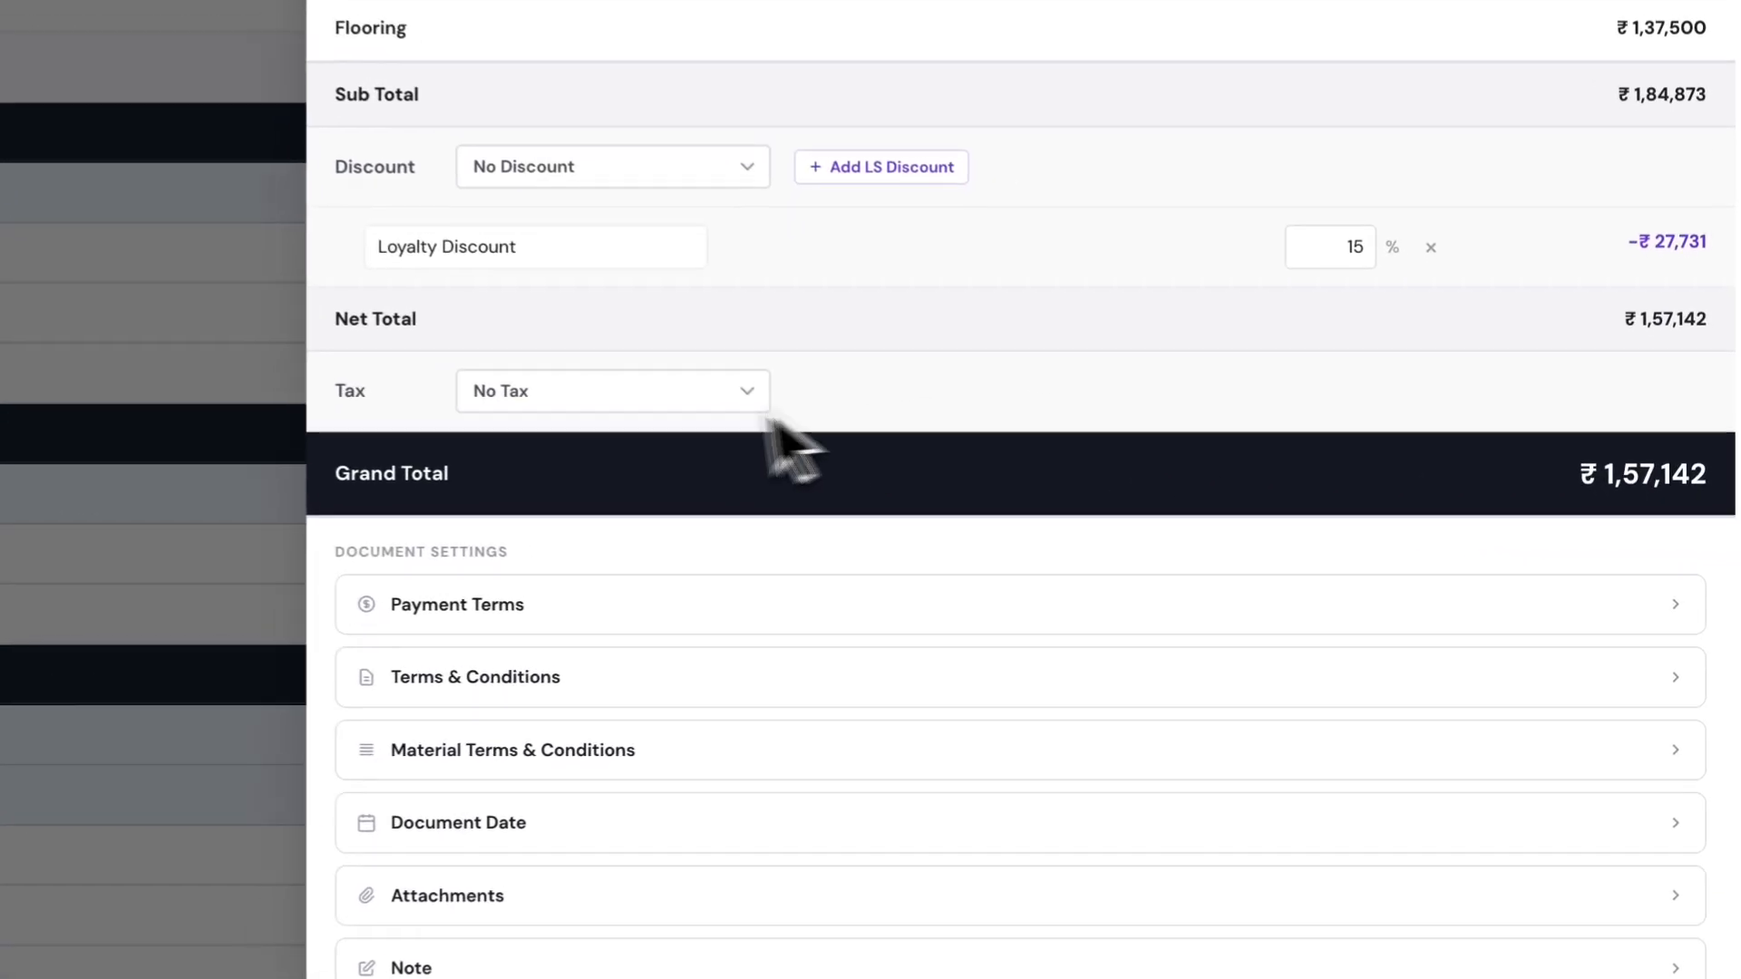
- Apply GST at 18% to the entire BOQ, raising the grand total to ₹1,85,428
left_click(989, 465)
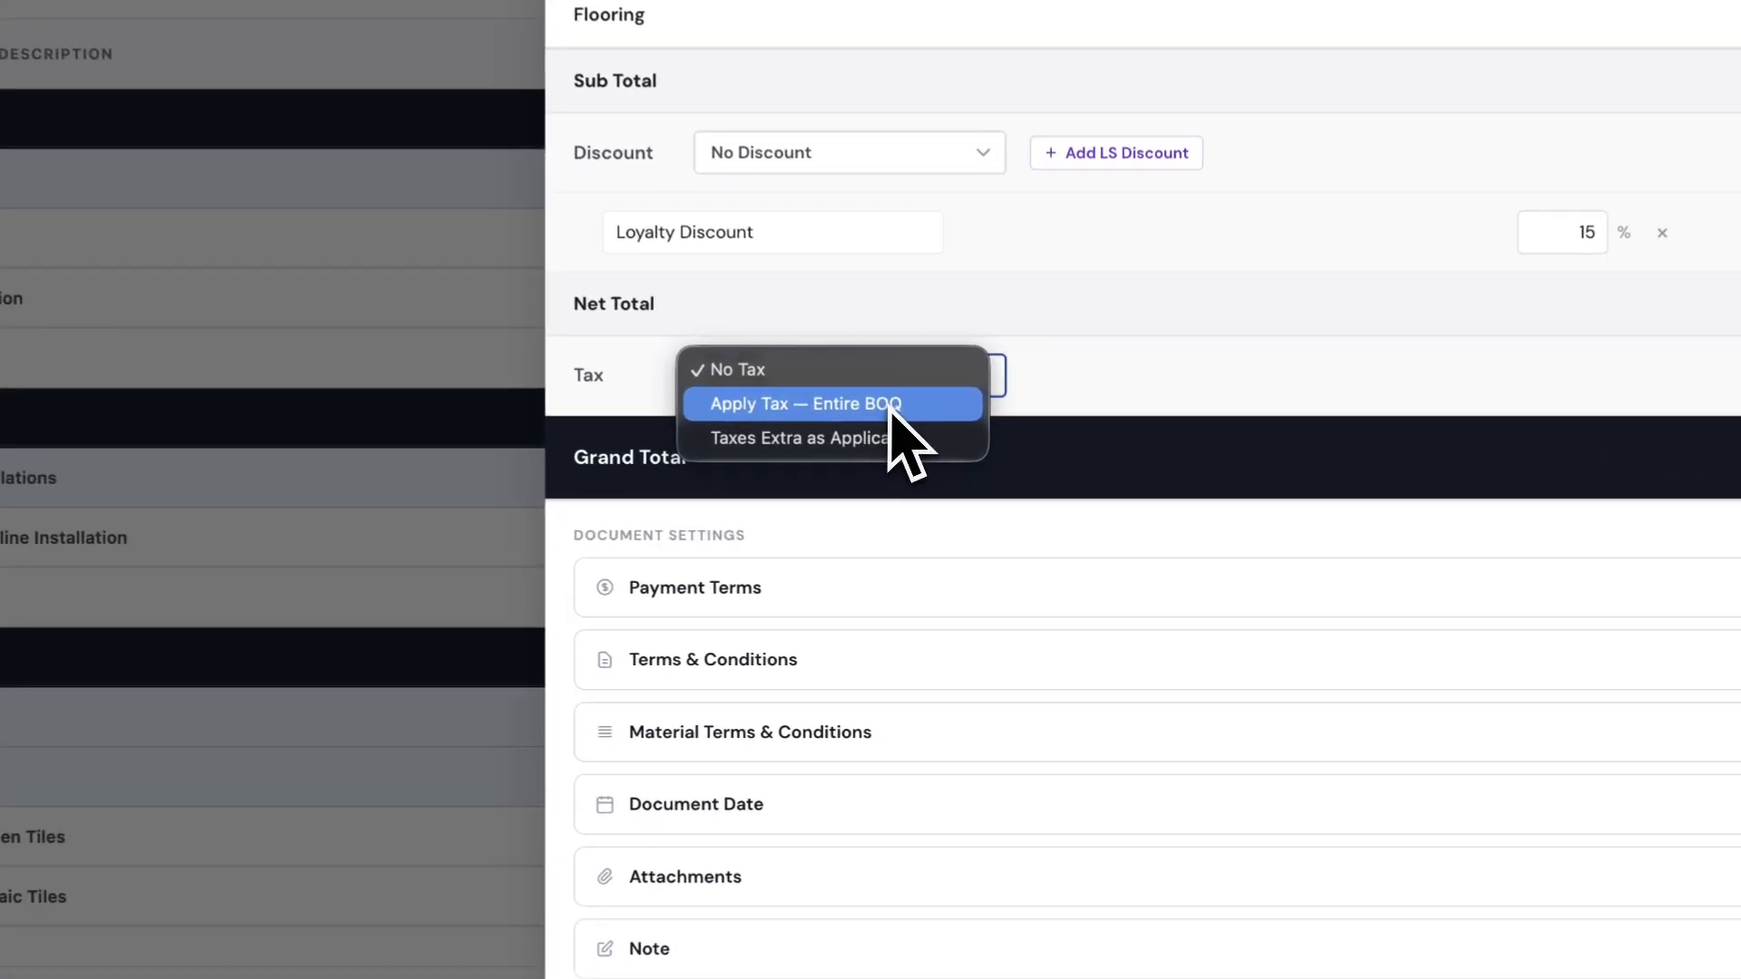
left_click(857, 466)
left_click(1114, 358)
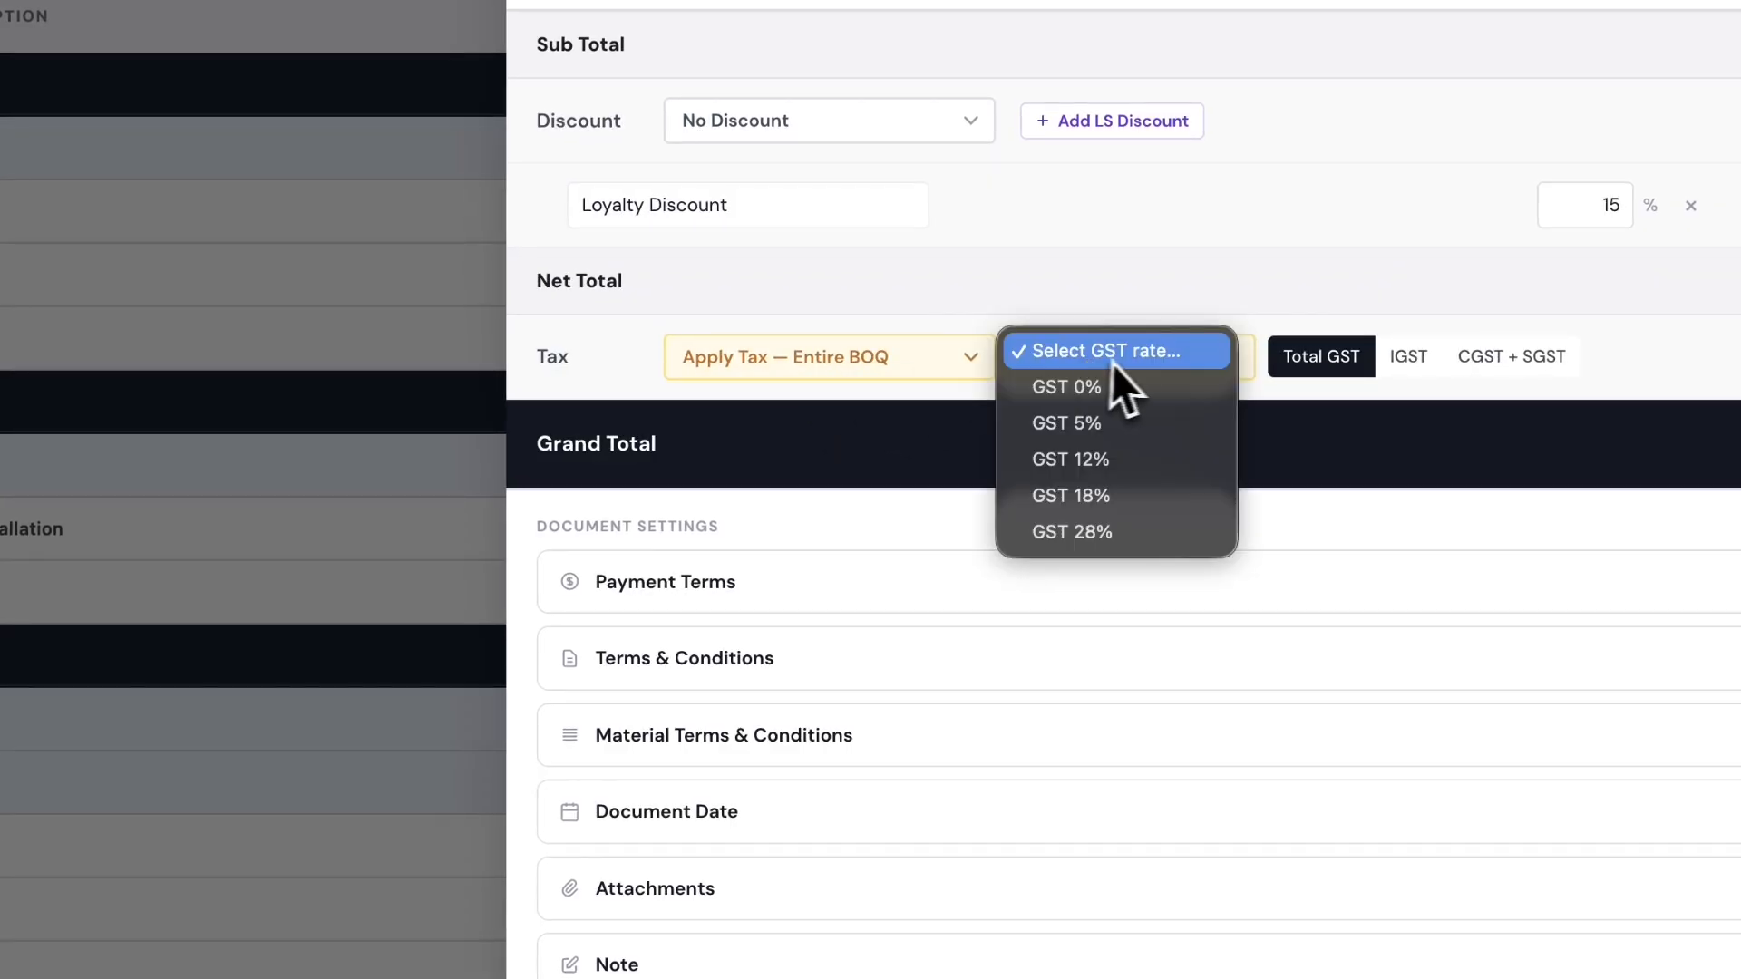
left_click(1079, 496)
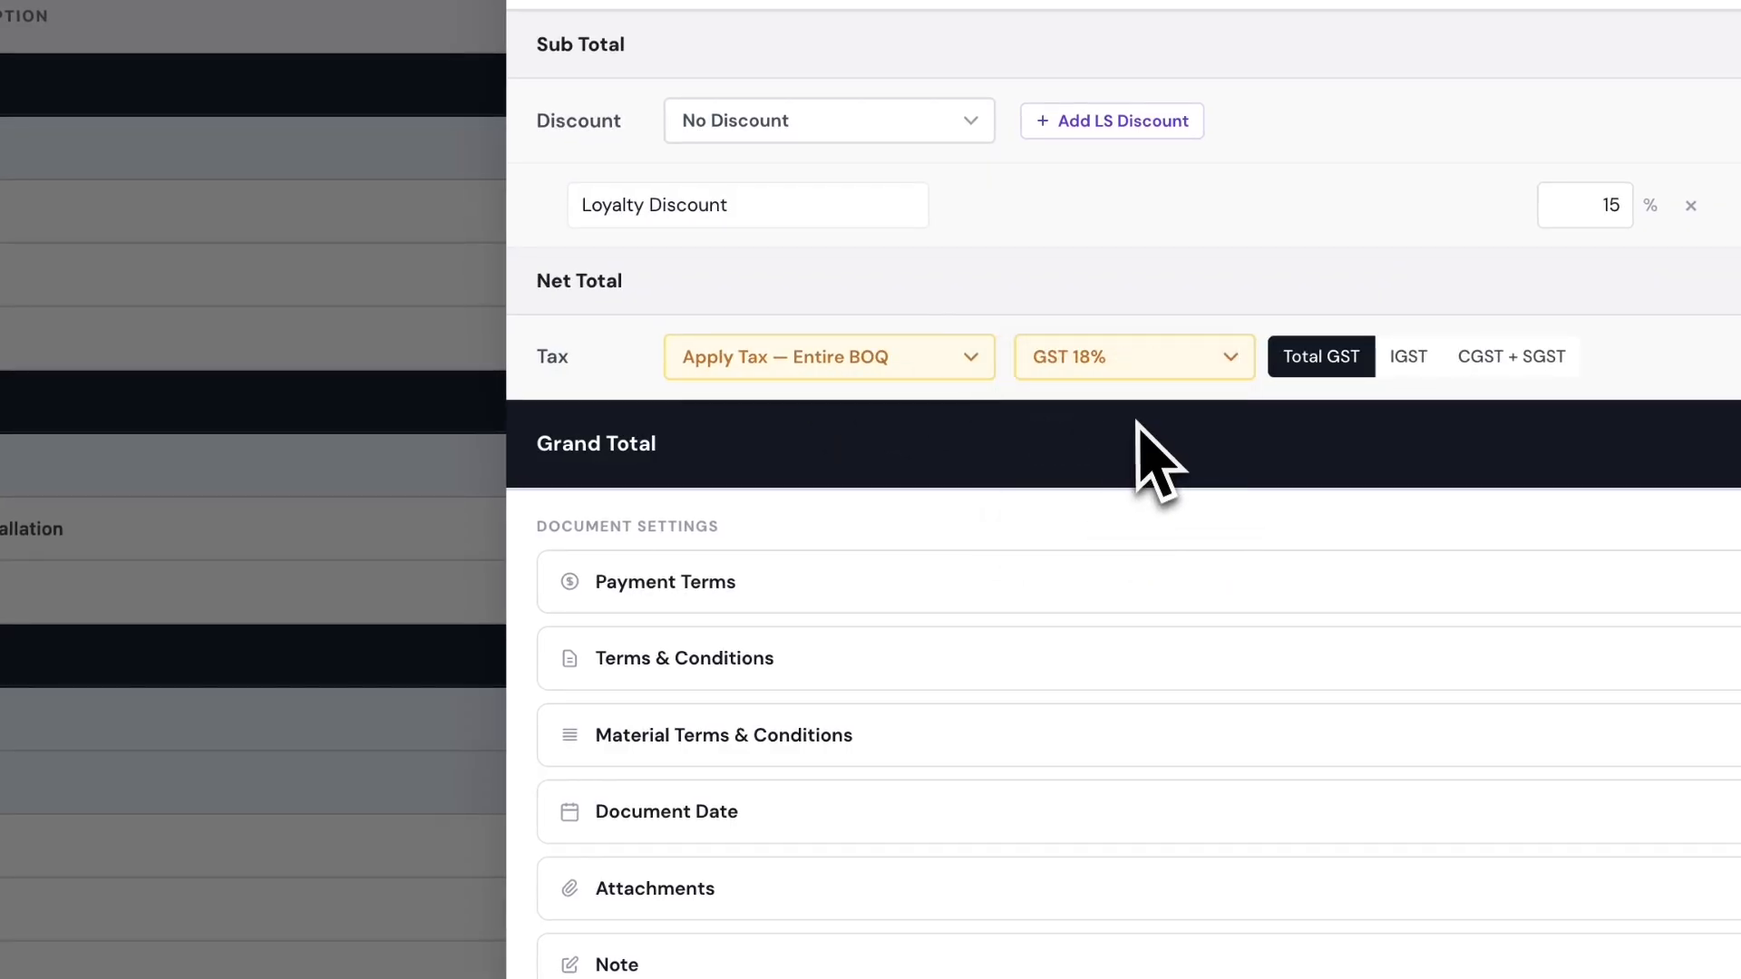
left_click(930, 368)
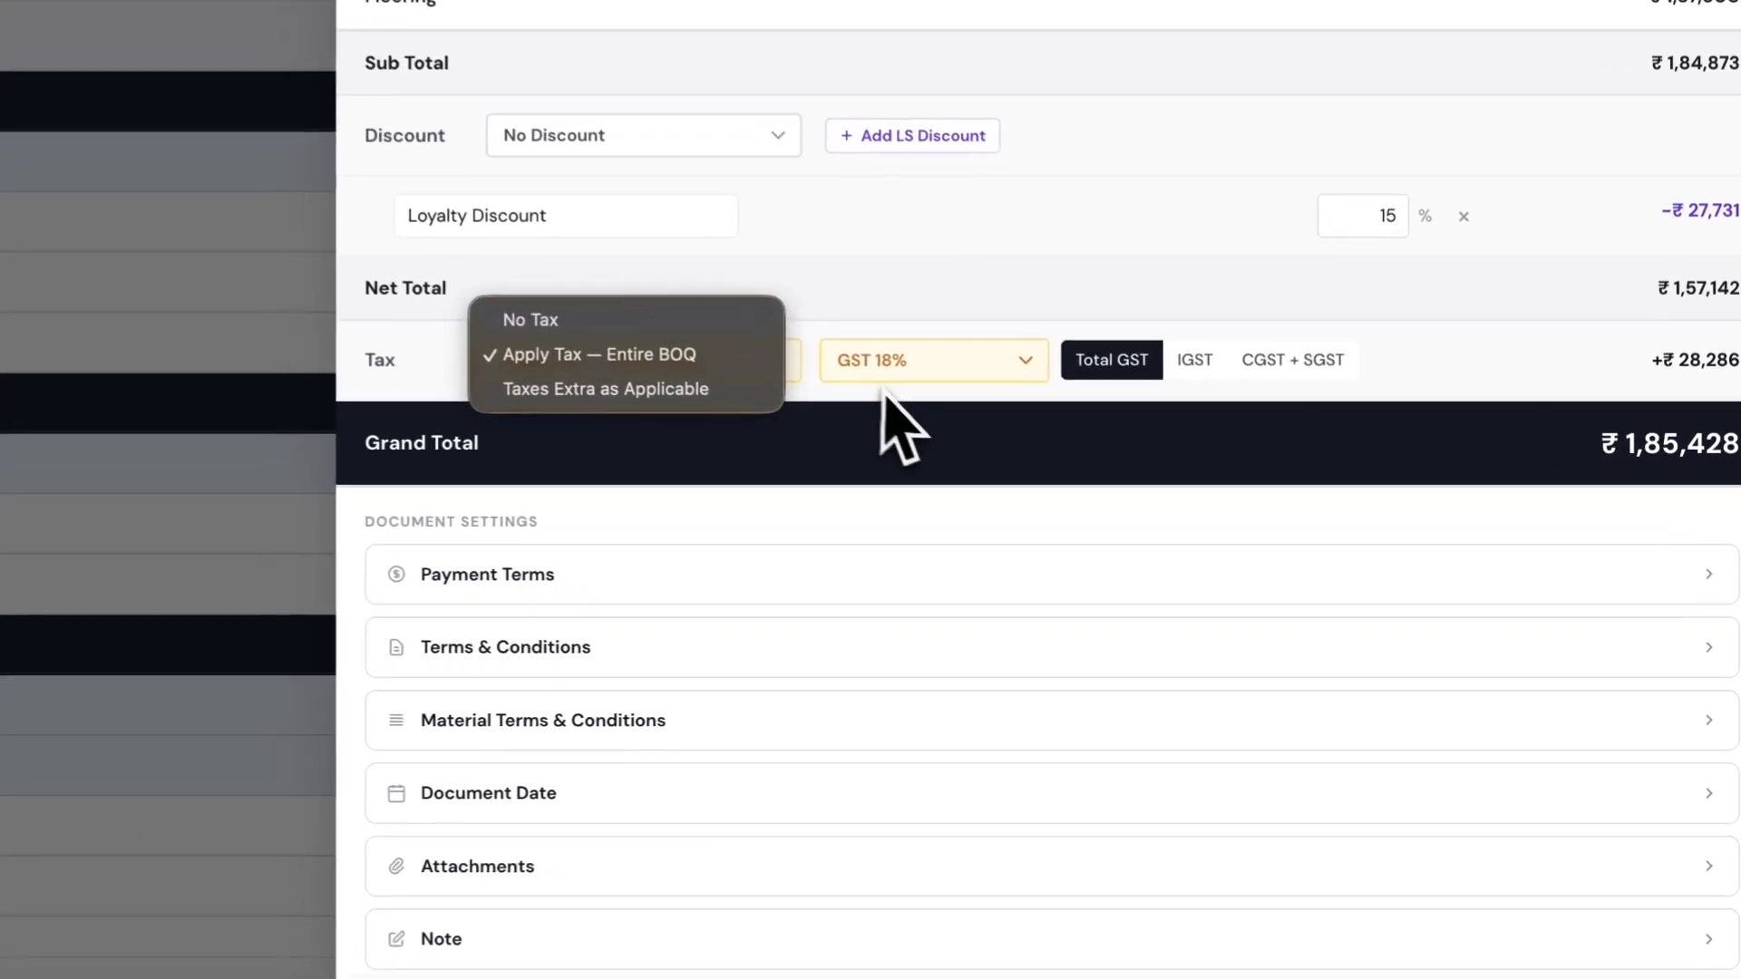
left_click(1134, 496)
- Enable Add Payment Terms for the entire BOQ and bring up the template list
scroll(1136, 500, "down", 2)
left_click(716, 399)
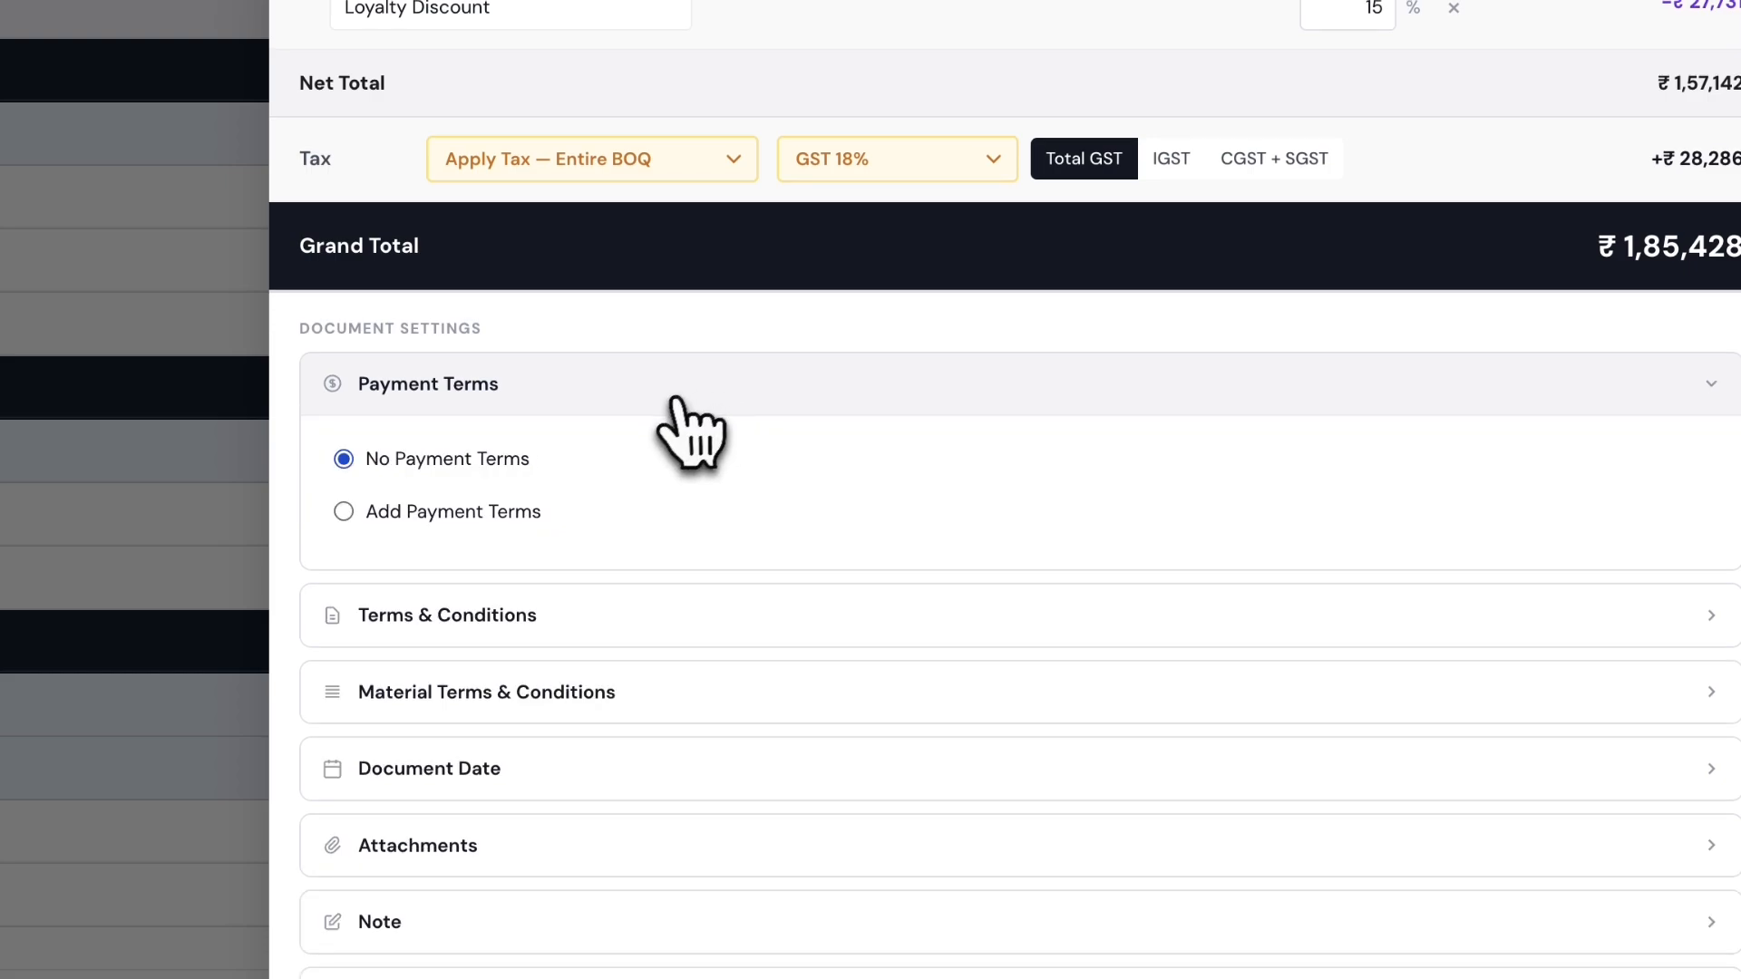
scroll(653, 440, "down", 2)
left_click(558, 399)
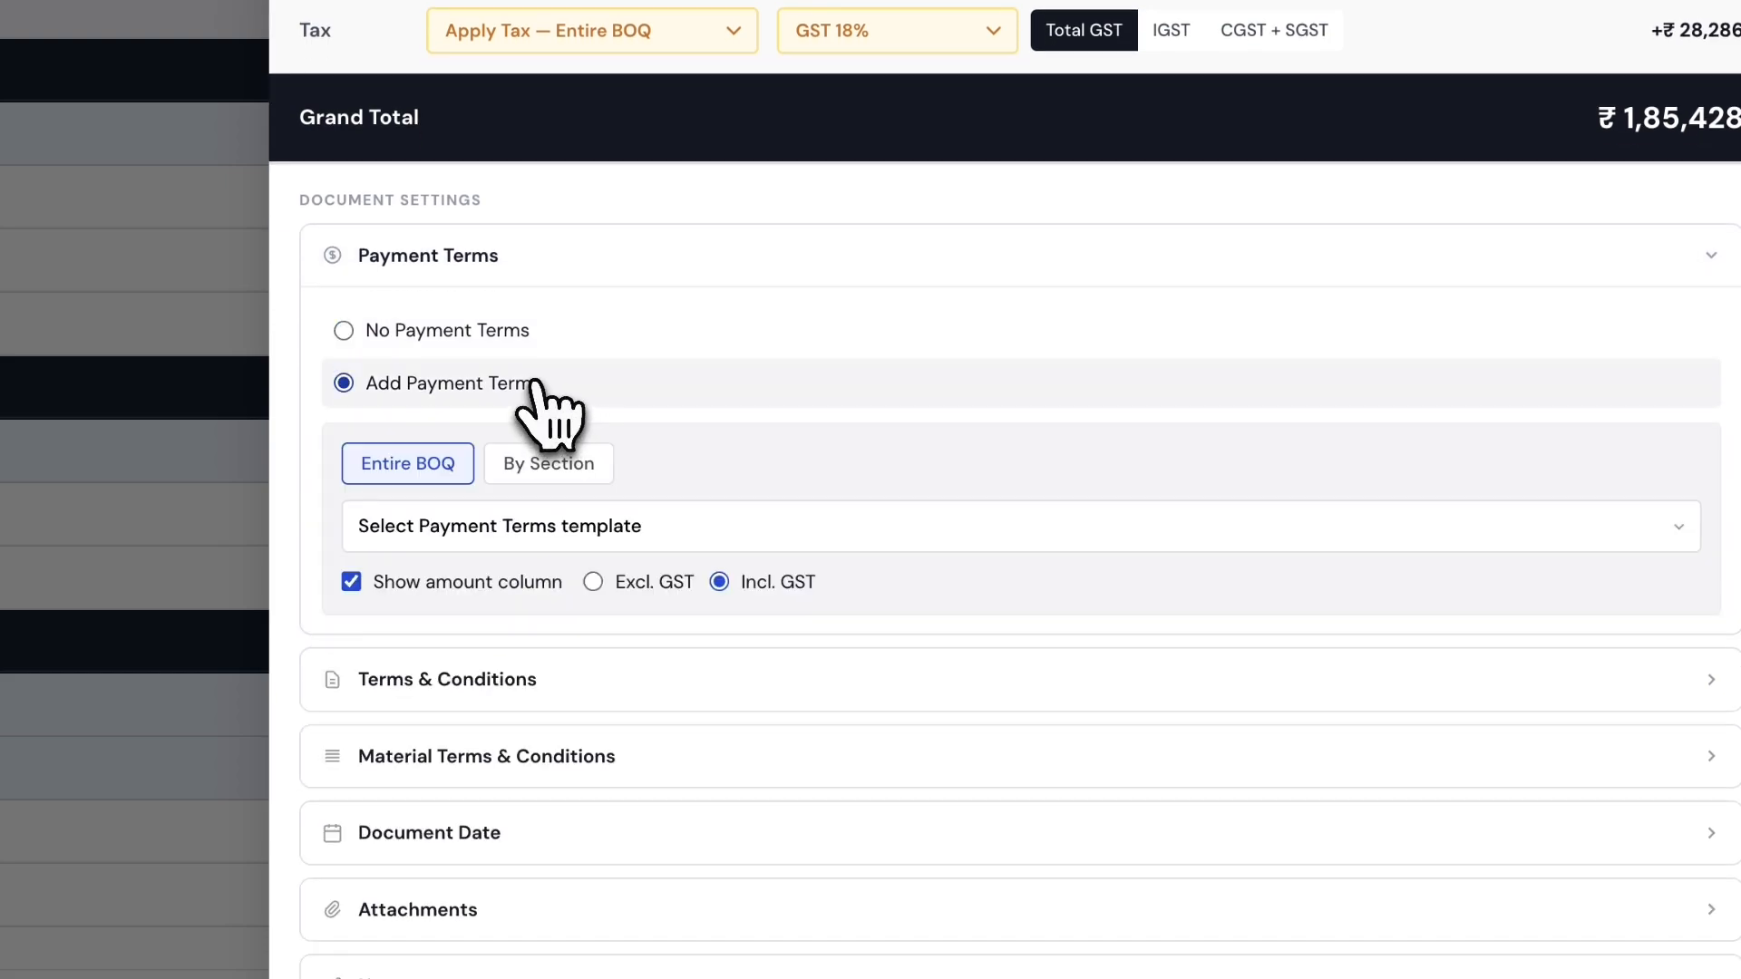
left_click(660, 526)
left_click(663, 529)
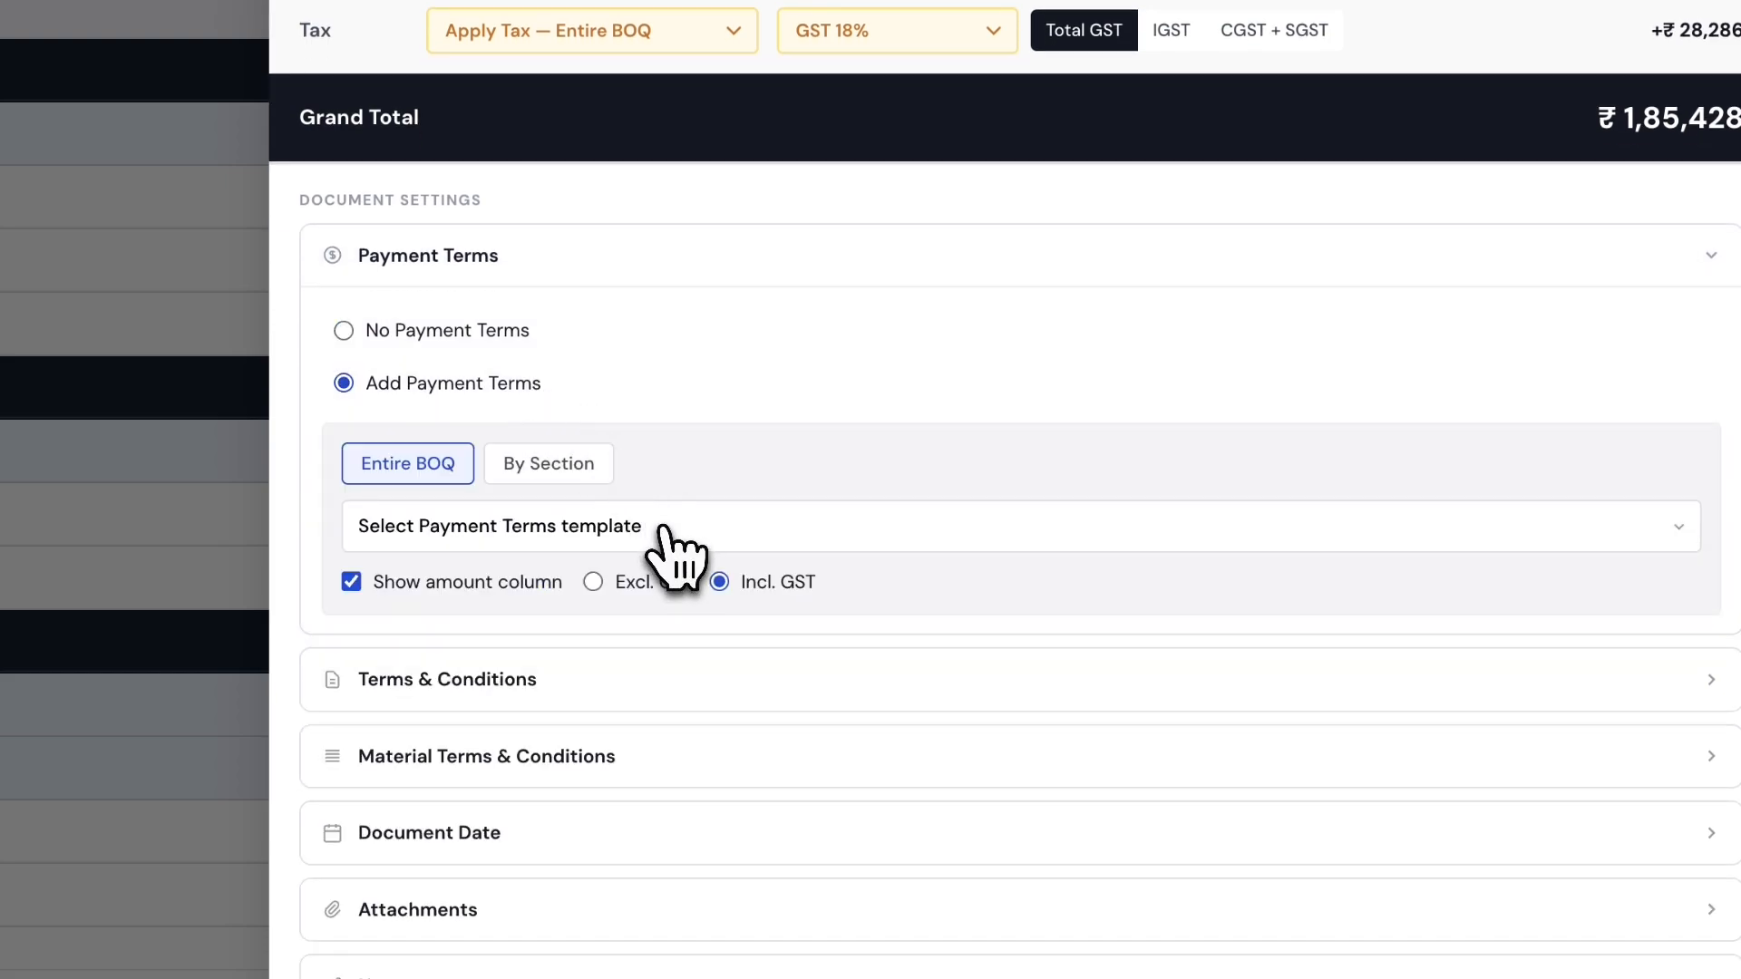
left_click(588, 535)
- Create 'Template 1' with milestone rows Advance, Milestone 1, Milestone 2 and Balance
left_click(514, 585)
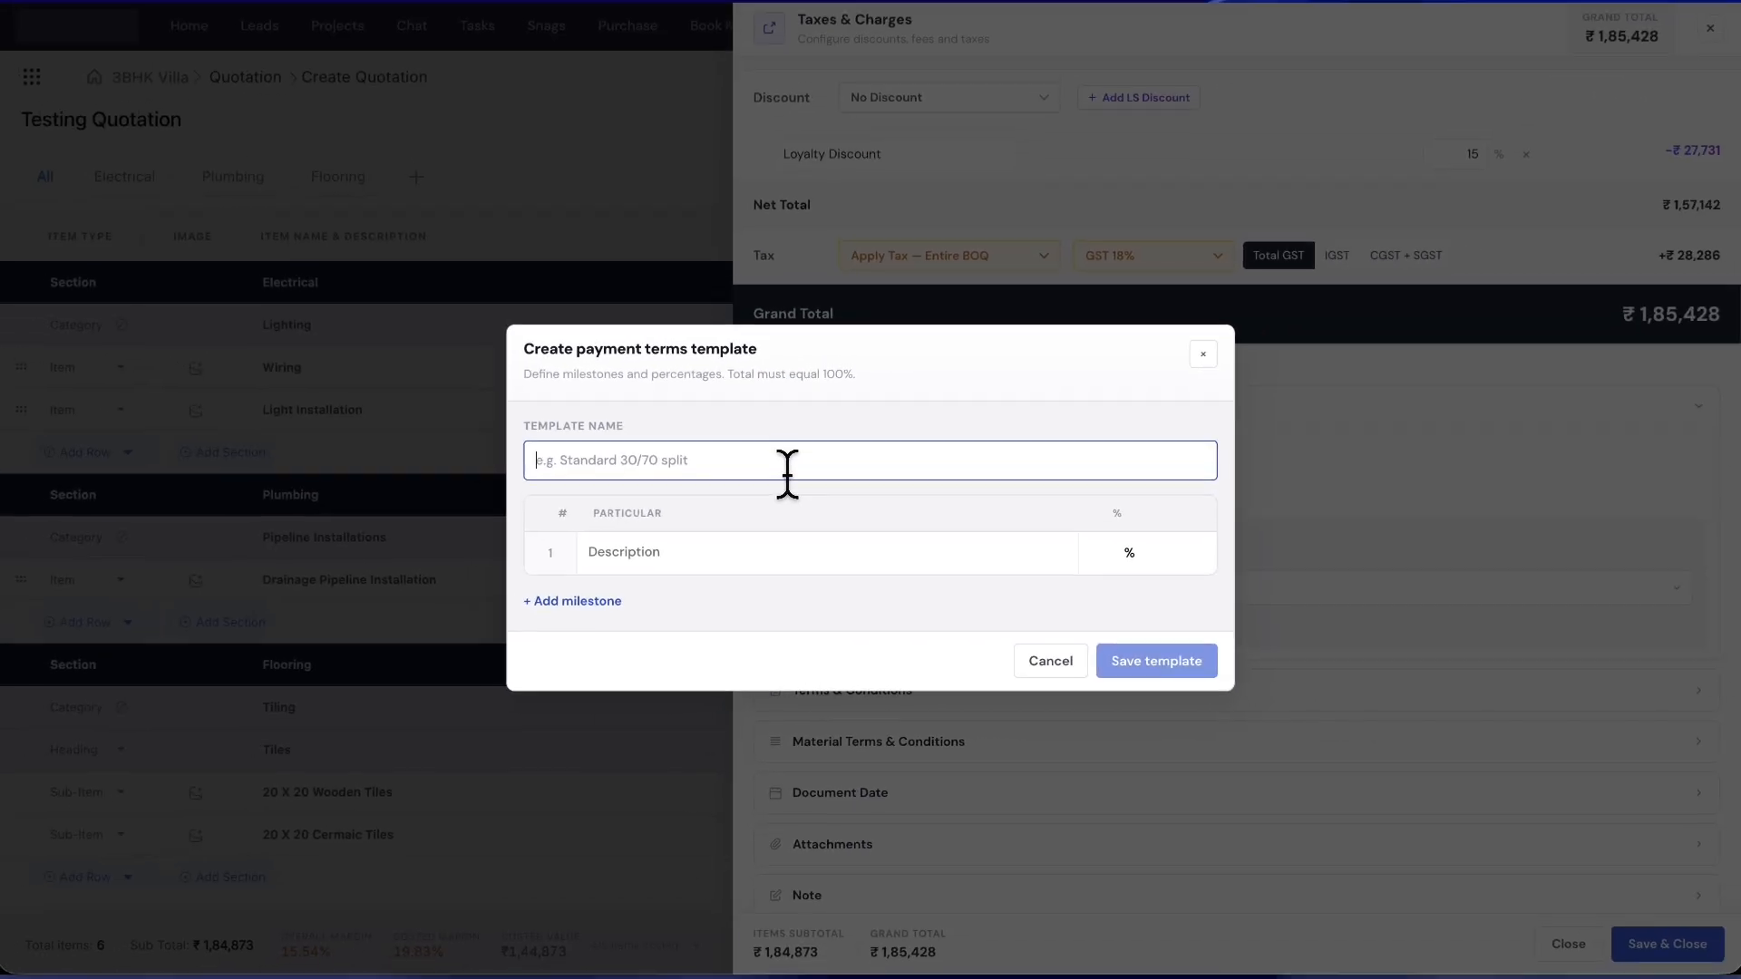
type("Template ")
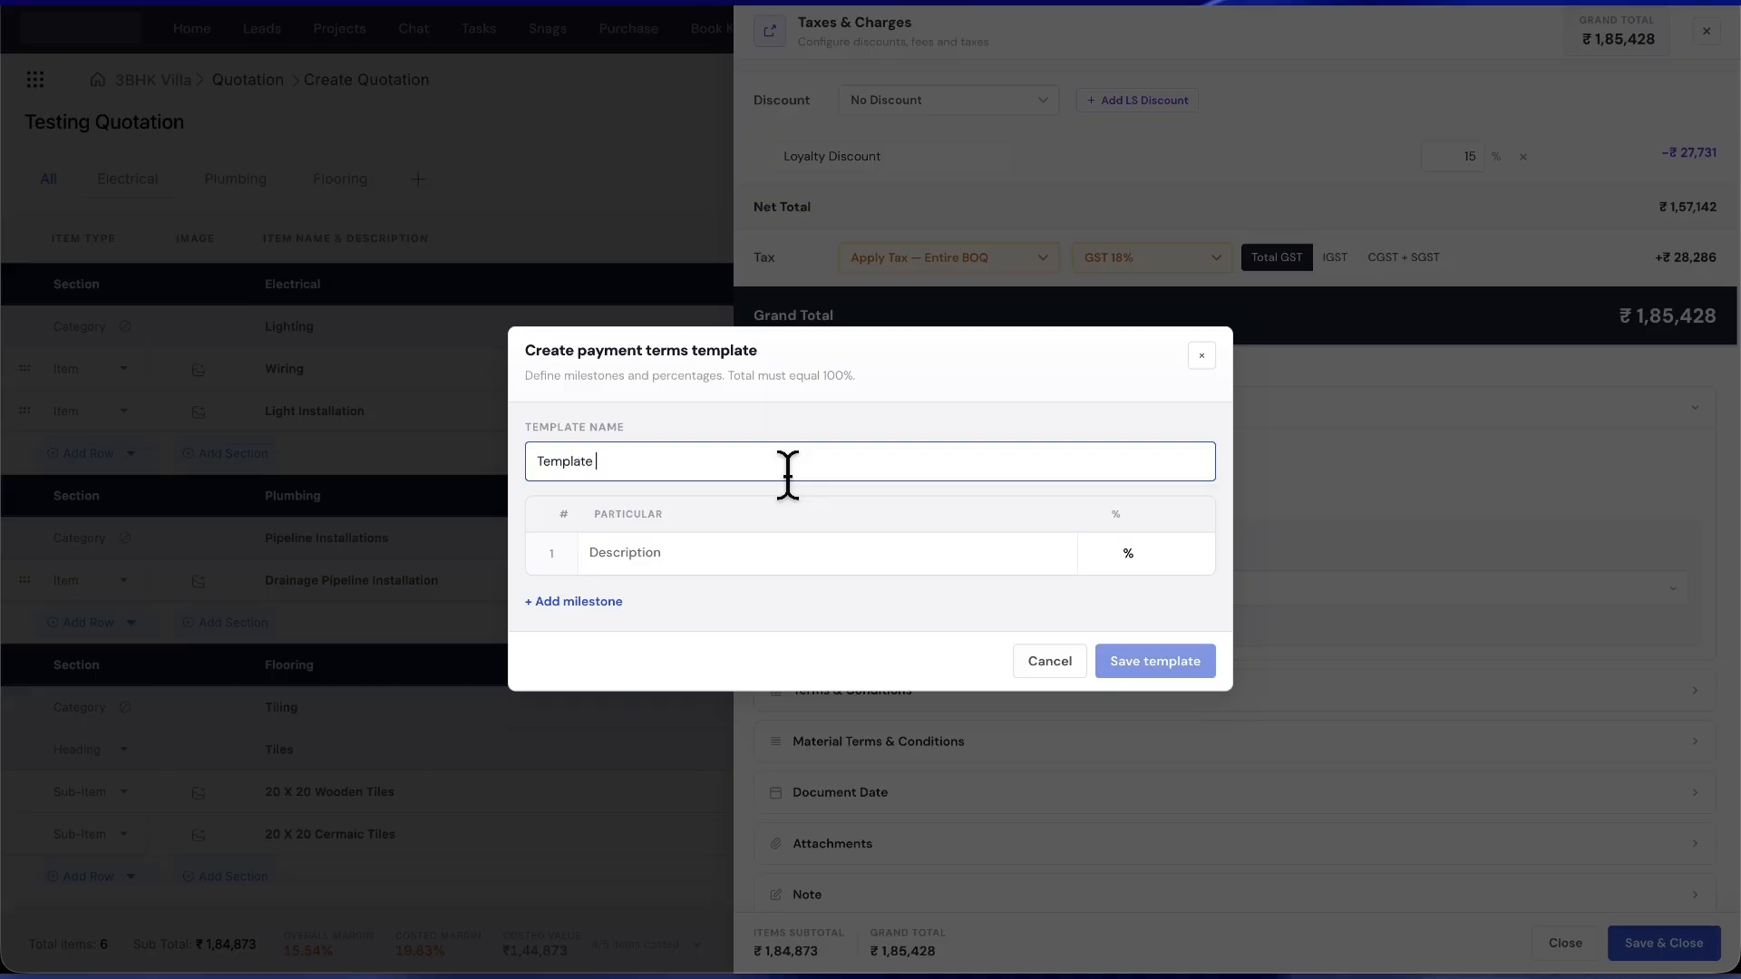
type("1")
left_click(685, 553)
type("A")
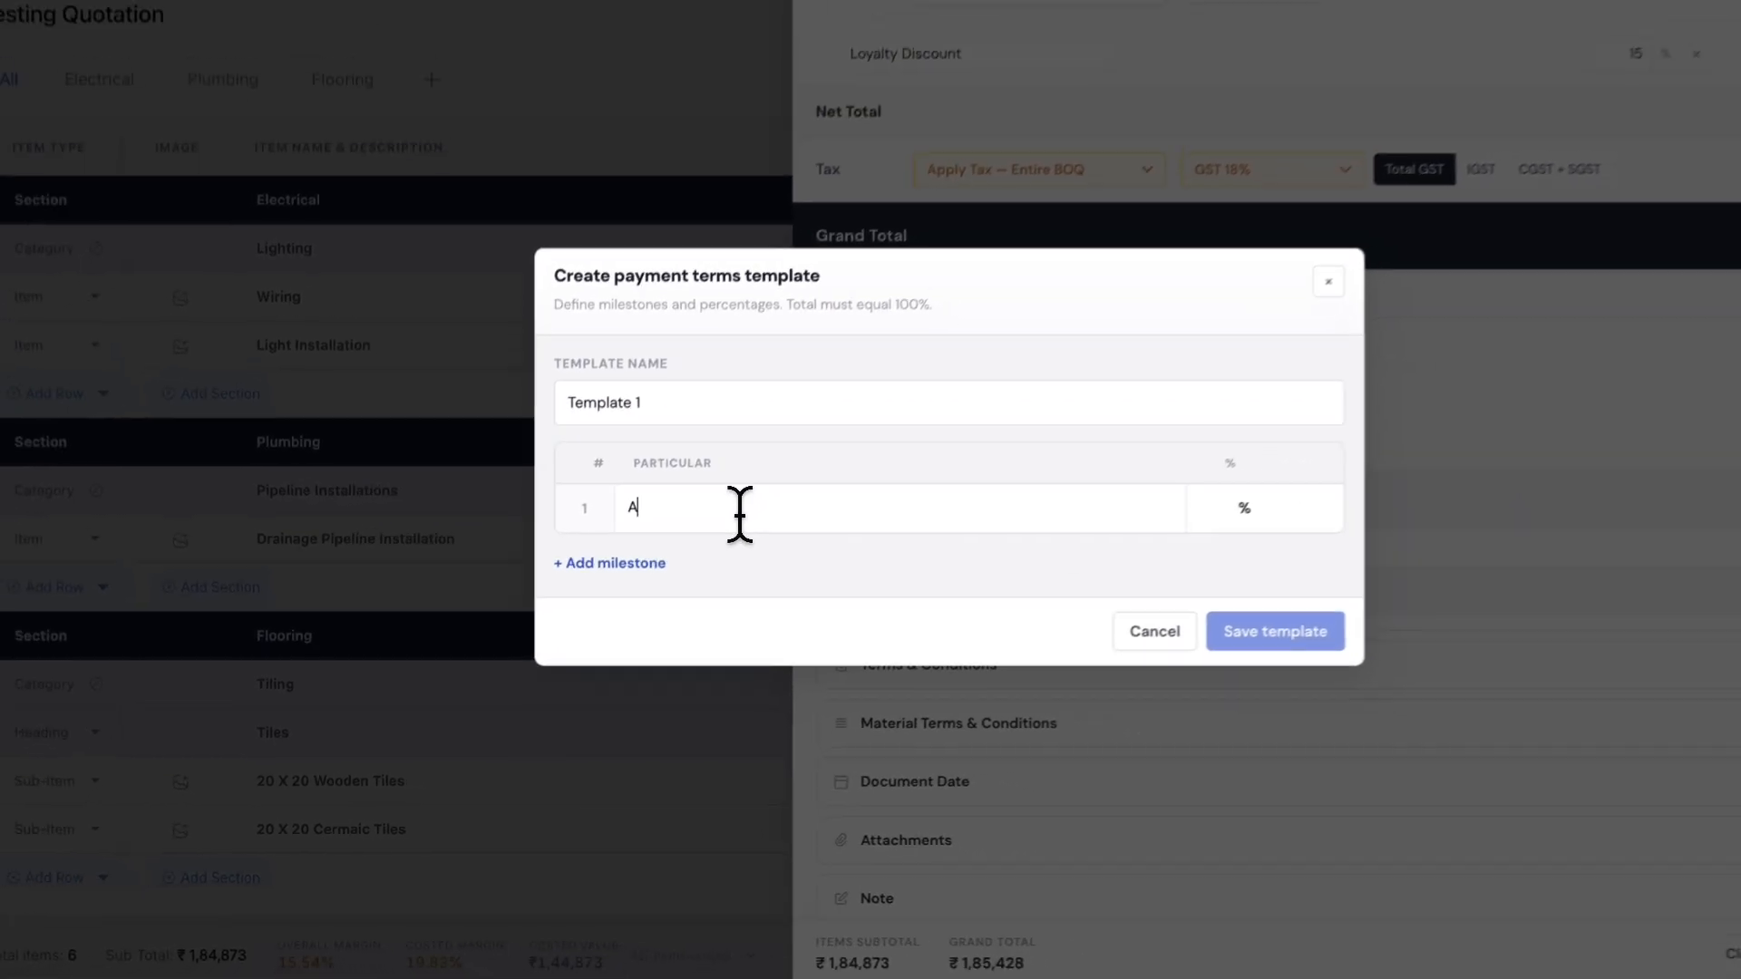
type("dvance")
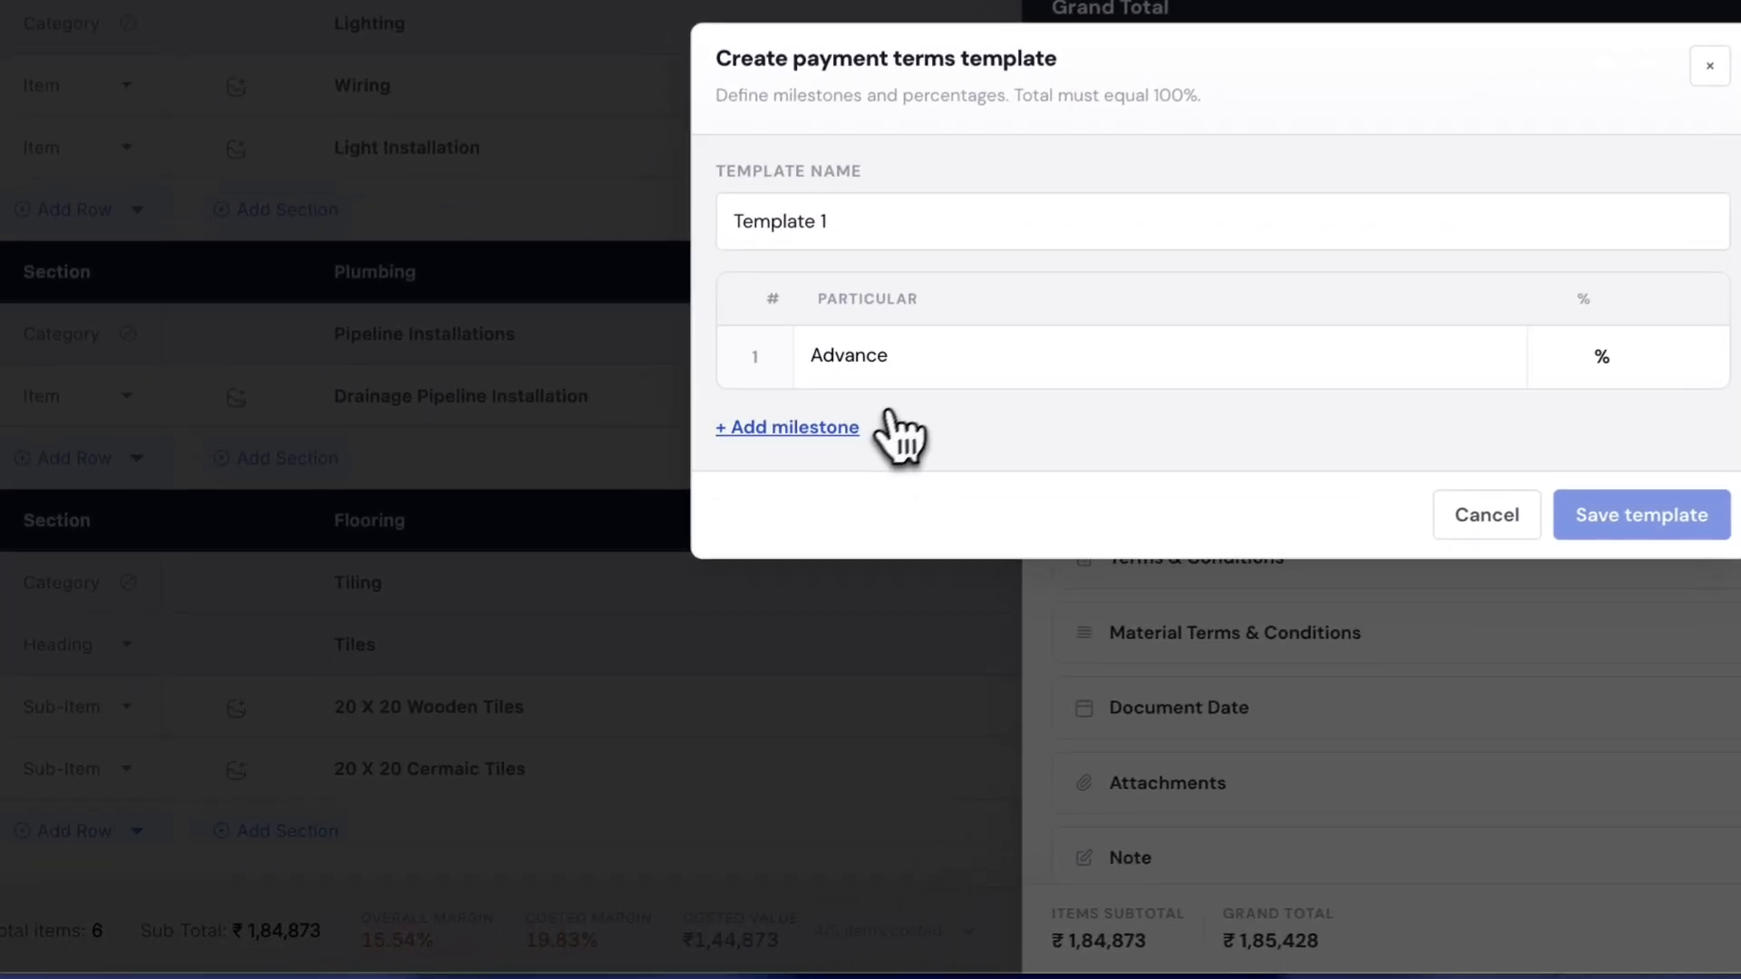
left_click(613, 602)
type("M")
type("iles")
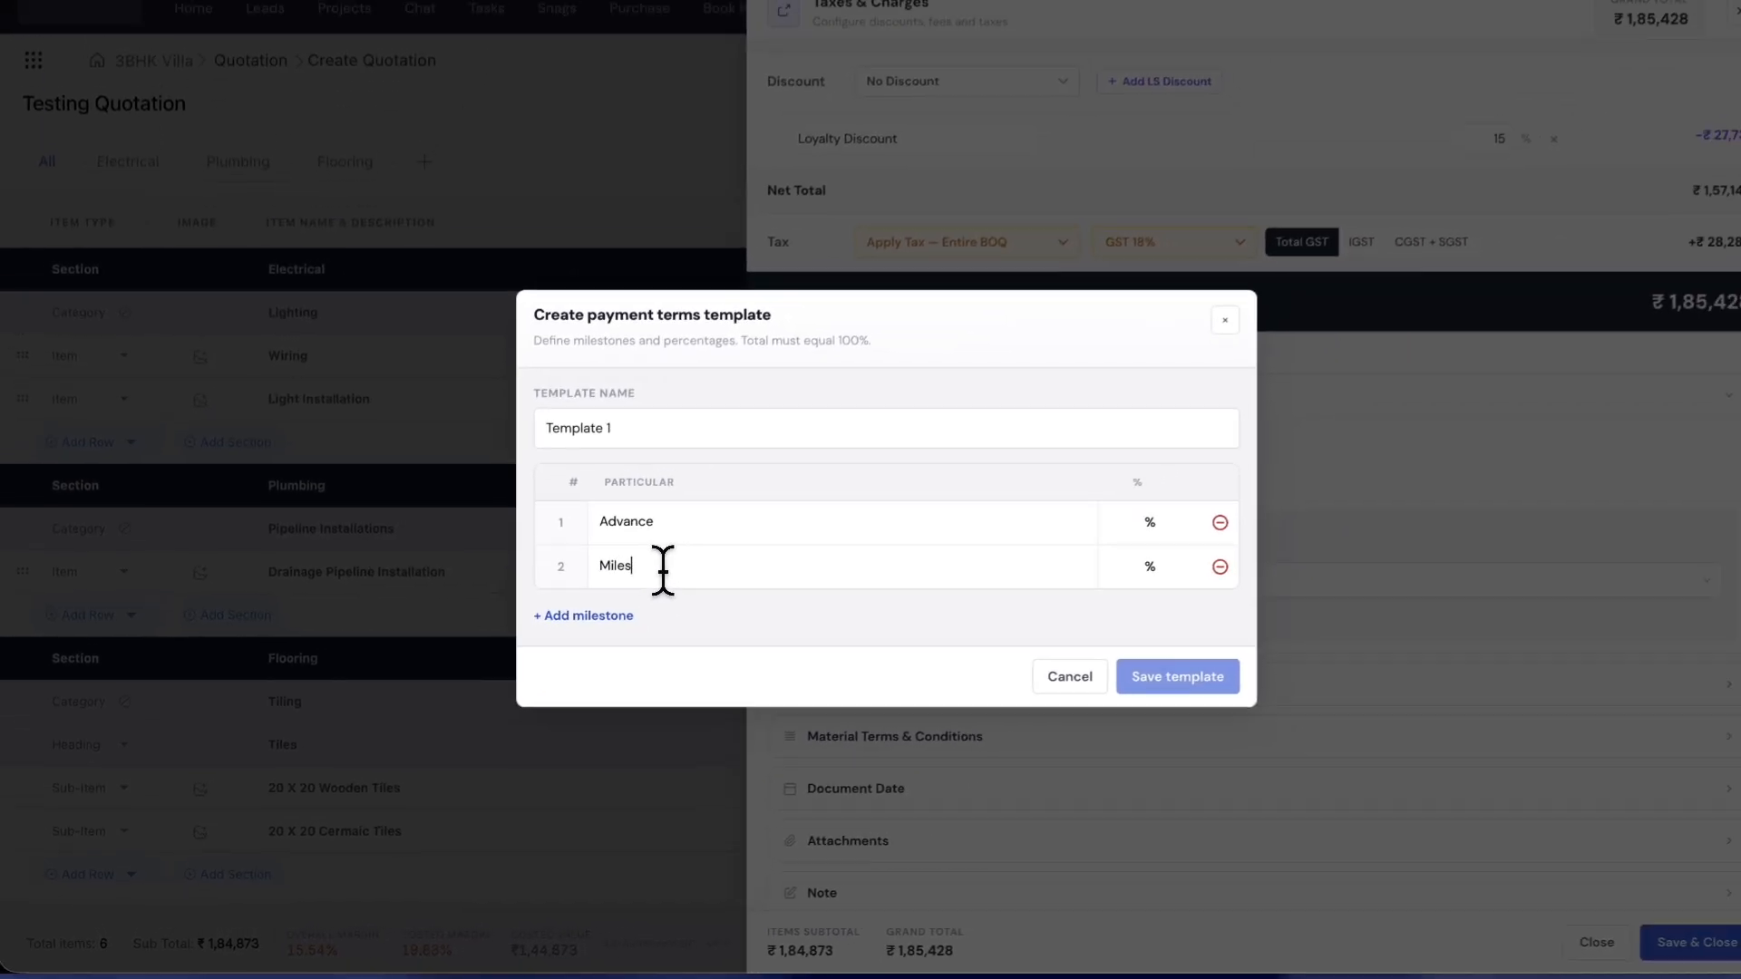
type("tone 1")
left_click(574, 622)
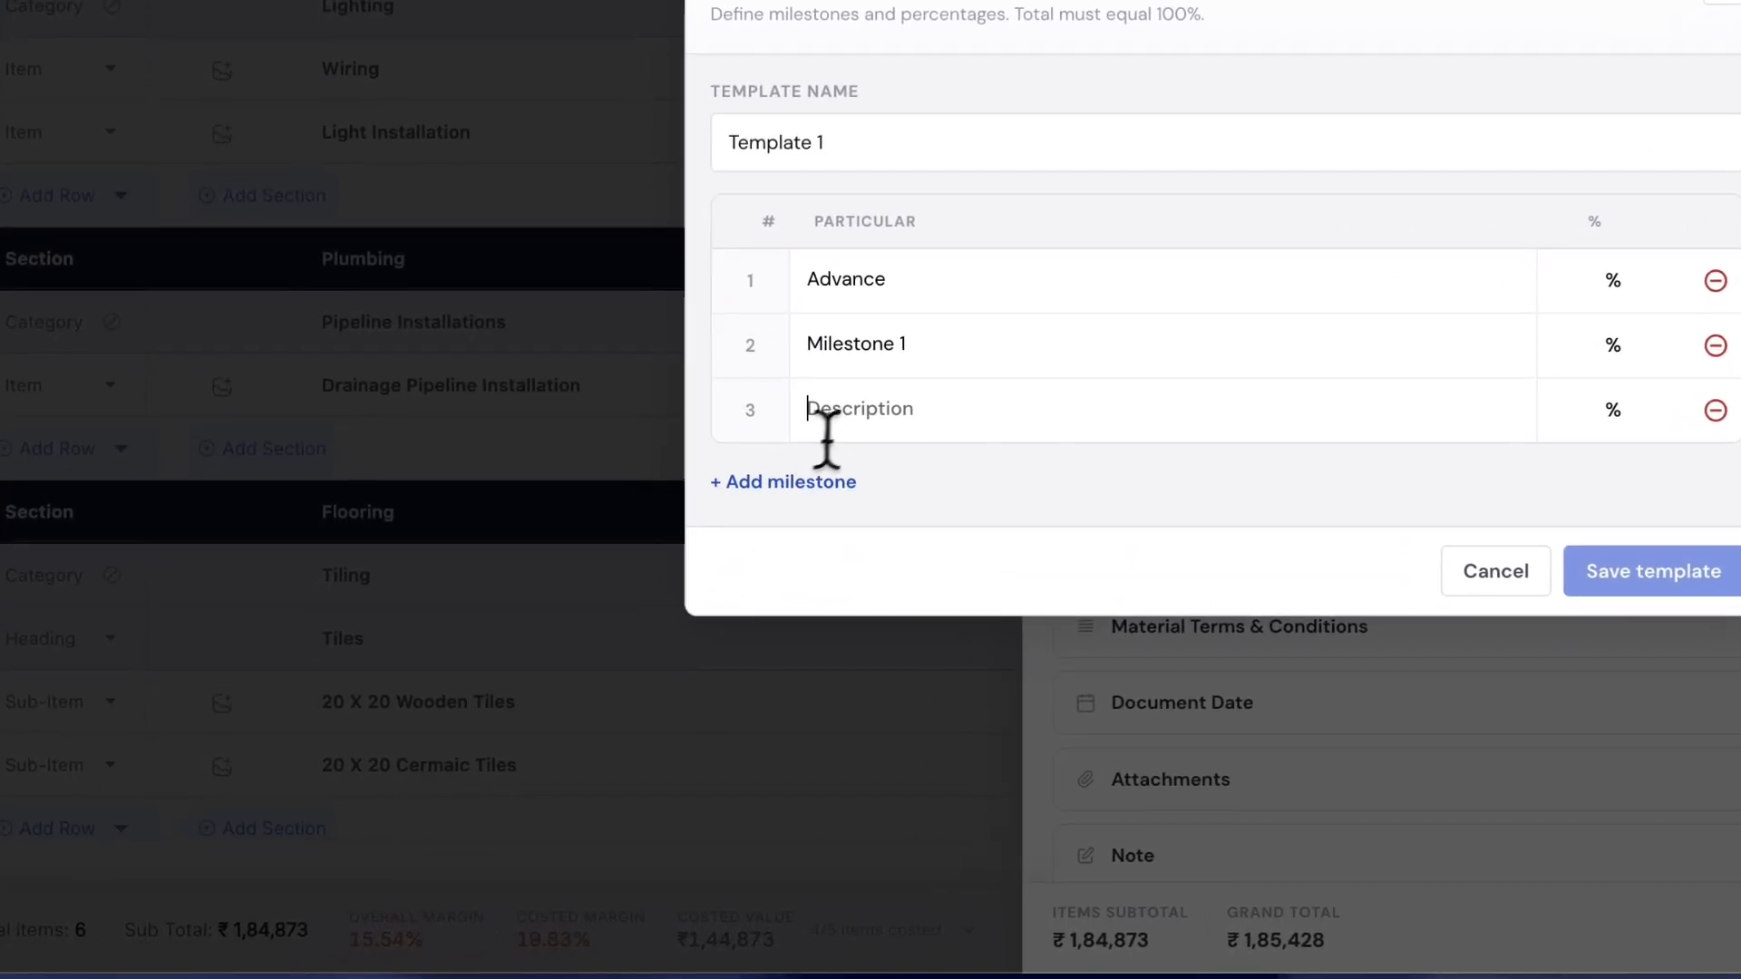
type("M")
type("iles")
type("tone 2")
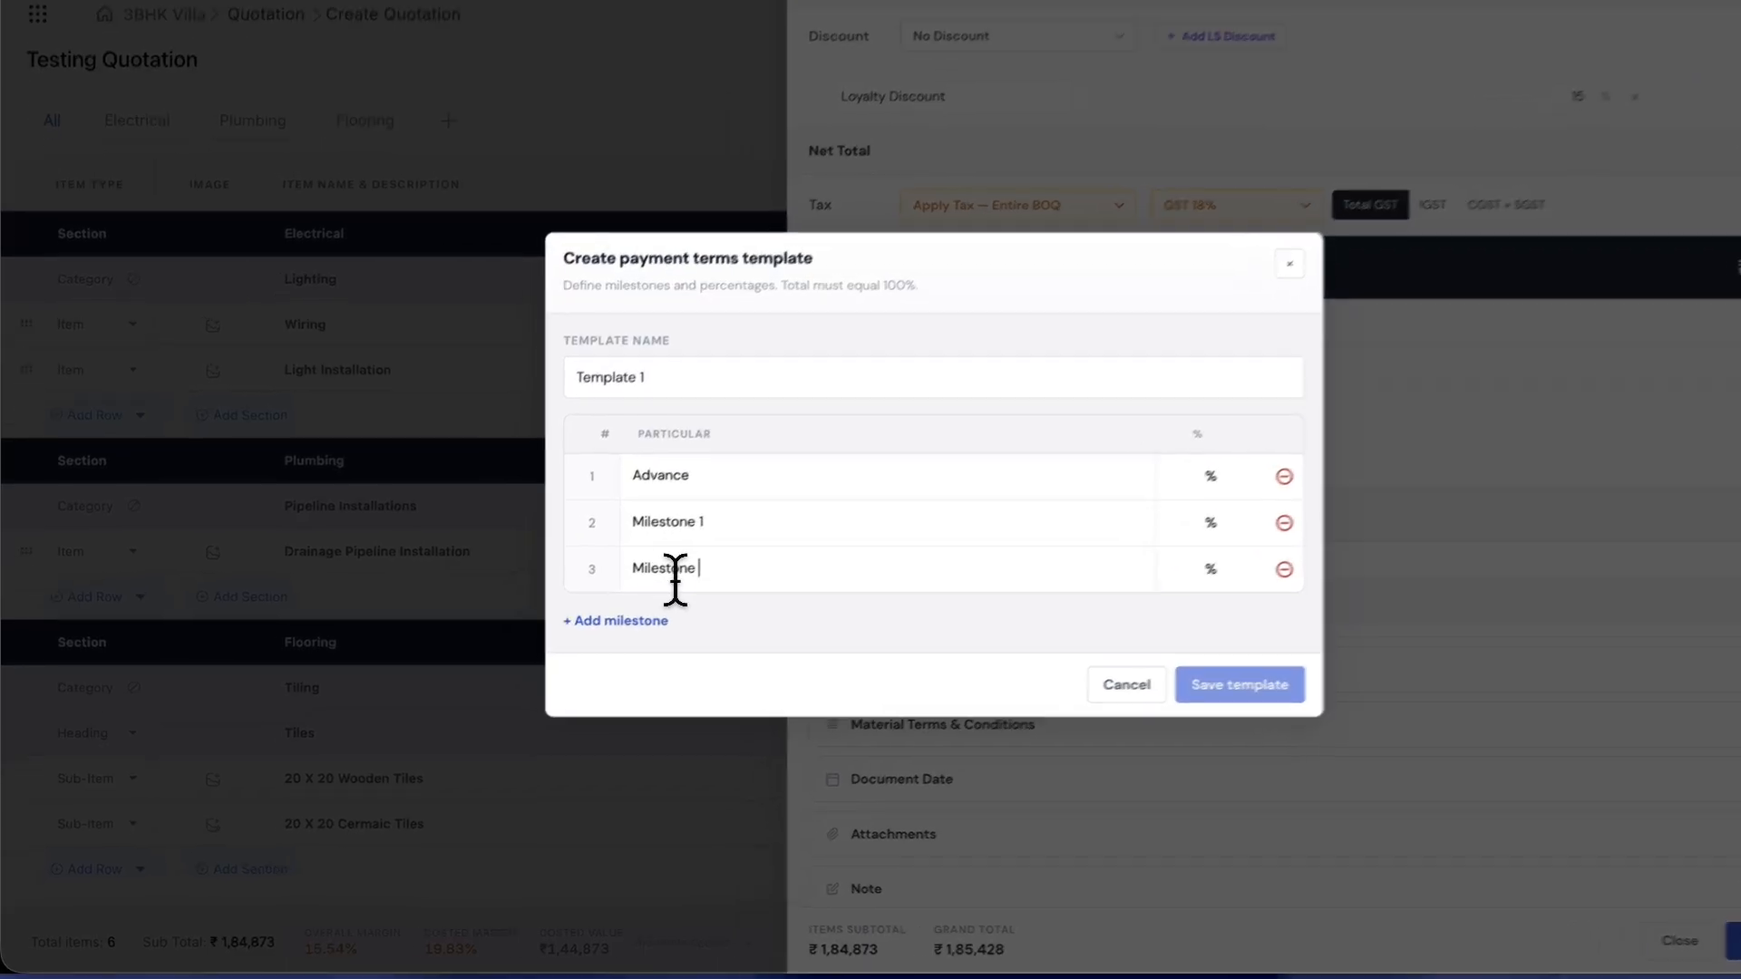
left_click(574, 643)
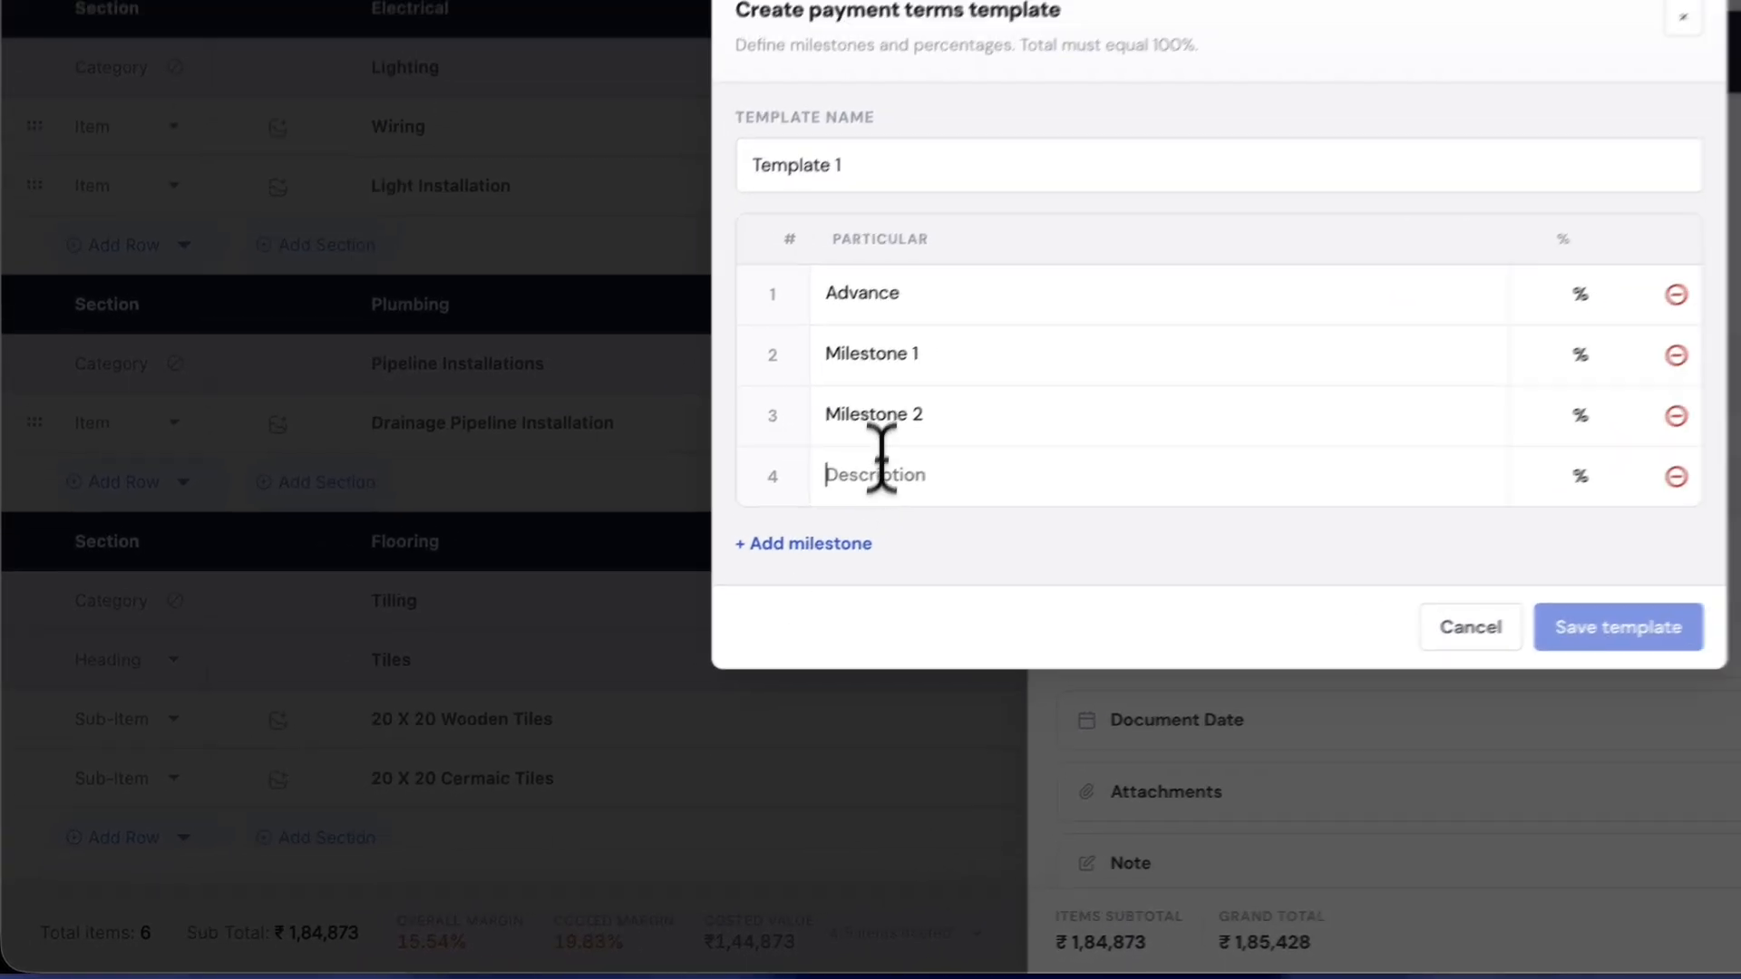
type("Bla")
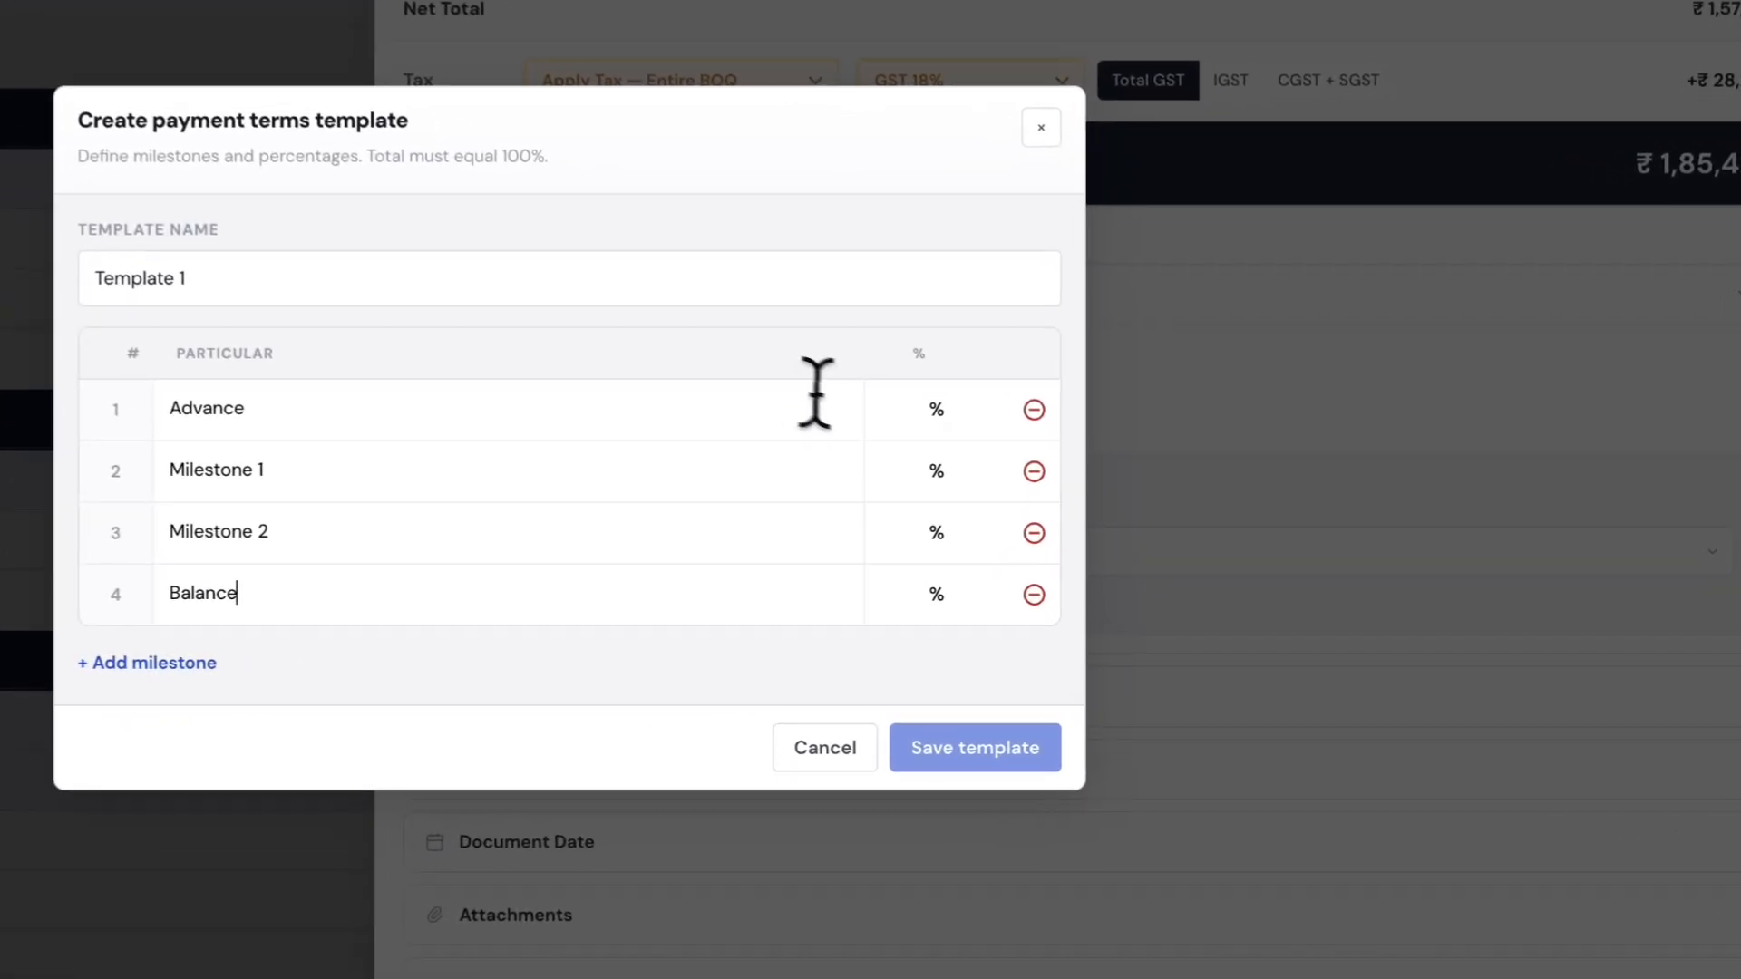
- Set the milestone percentages to 15, 15, 25 and 45 and save the template
left_click(1096, 495)
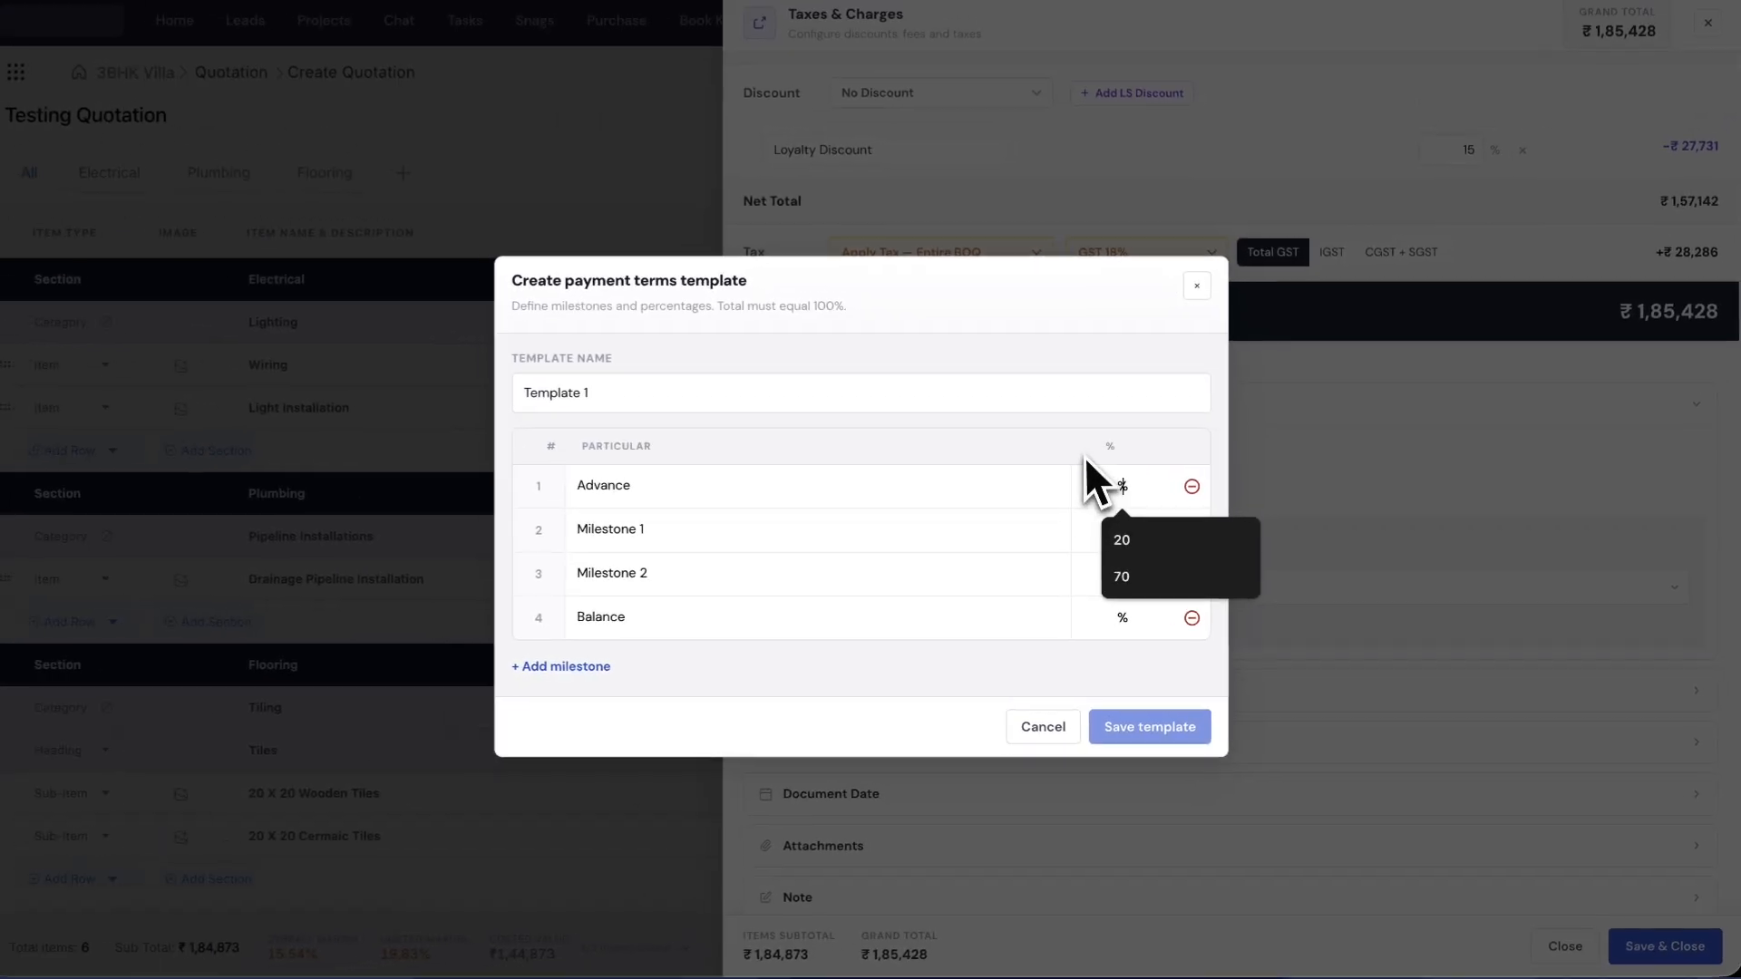
type("15")
left_click(1027, 498)
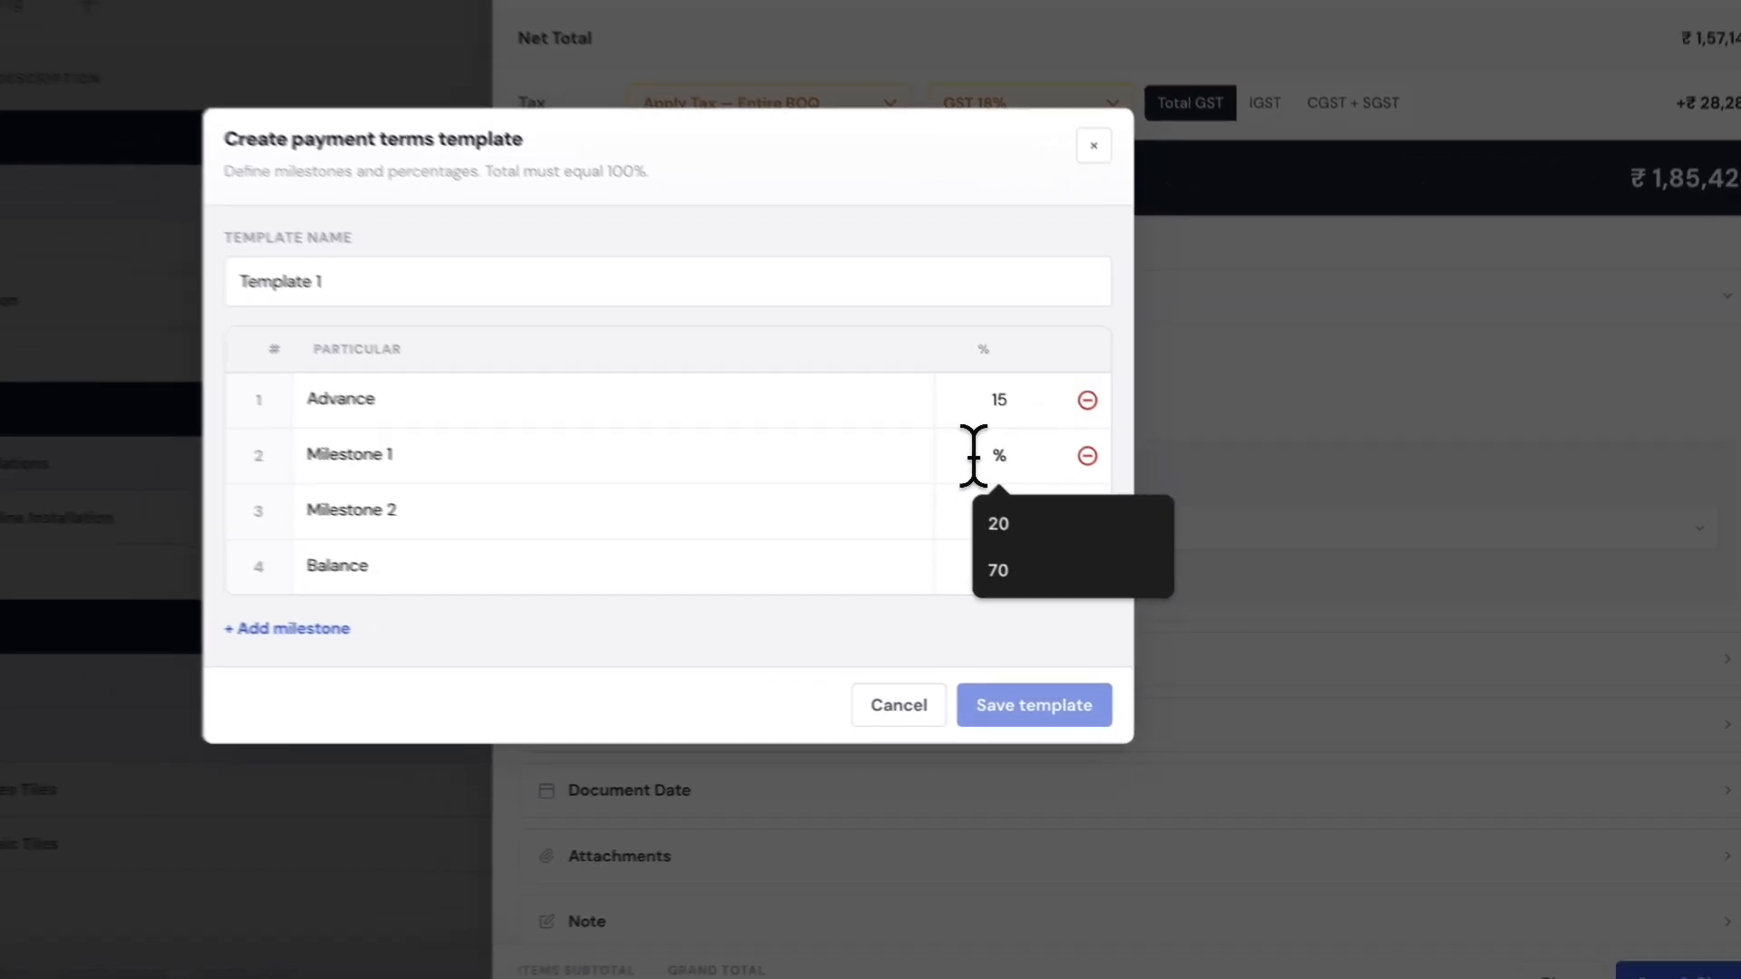
type("15")
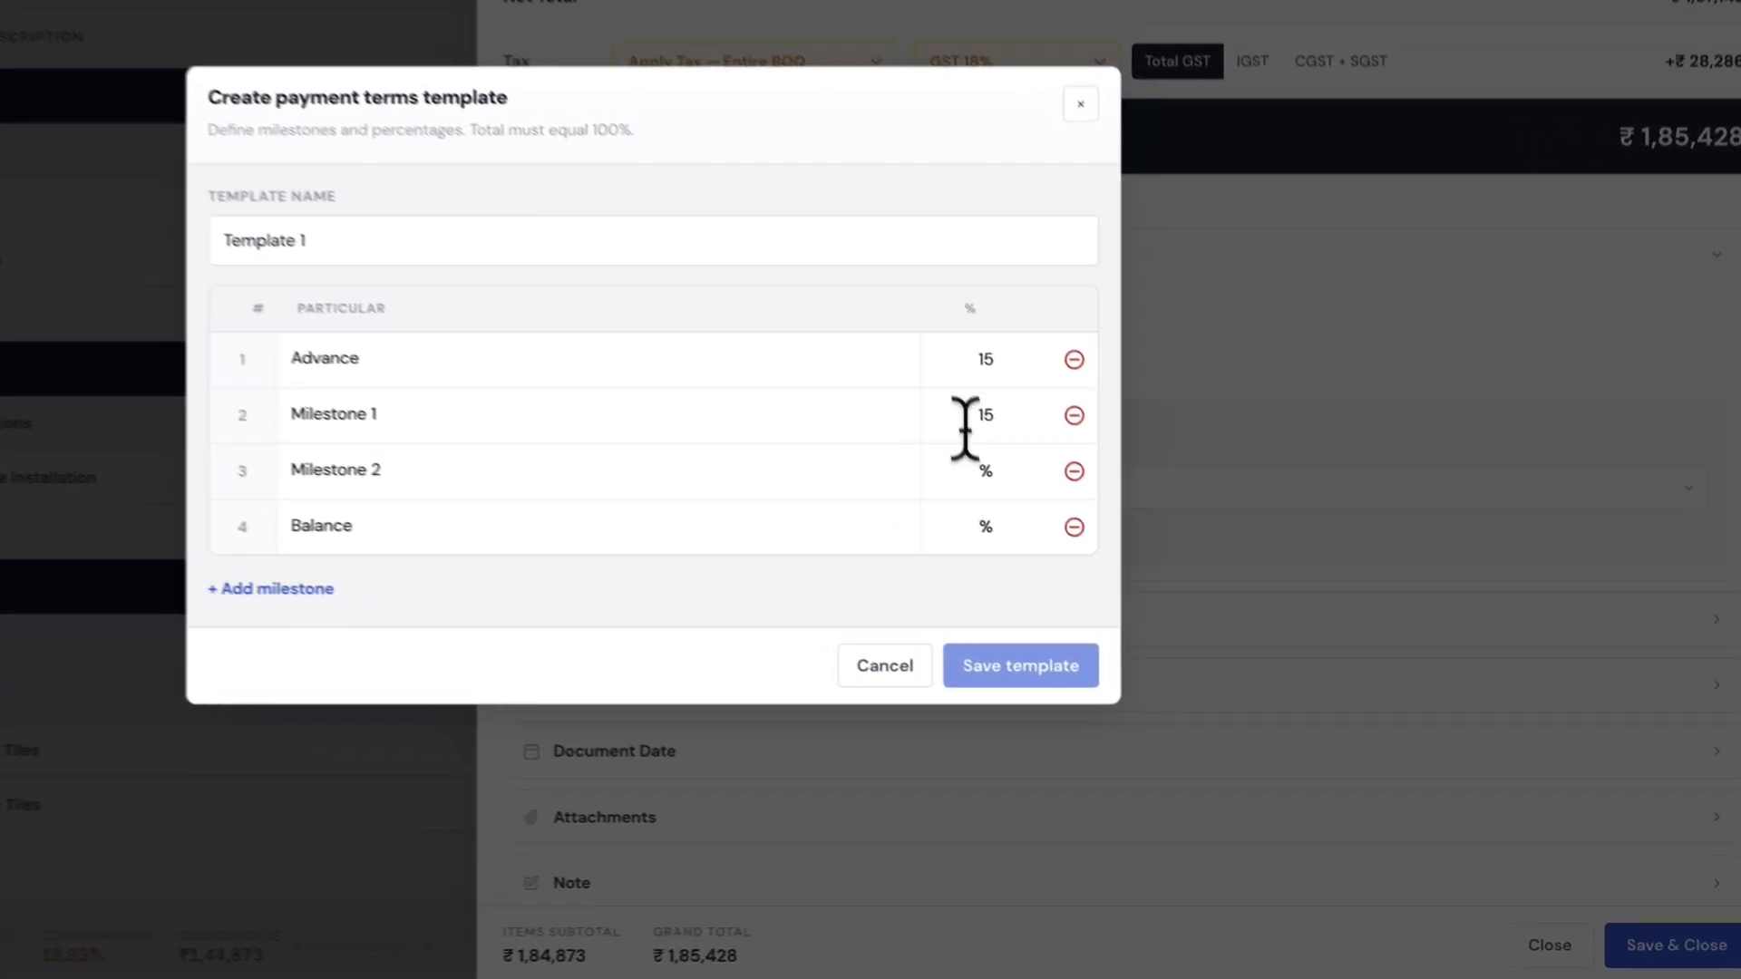
left_click(1110, 575)
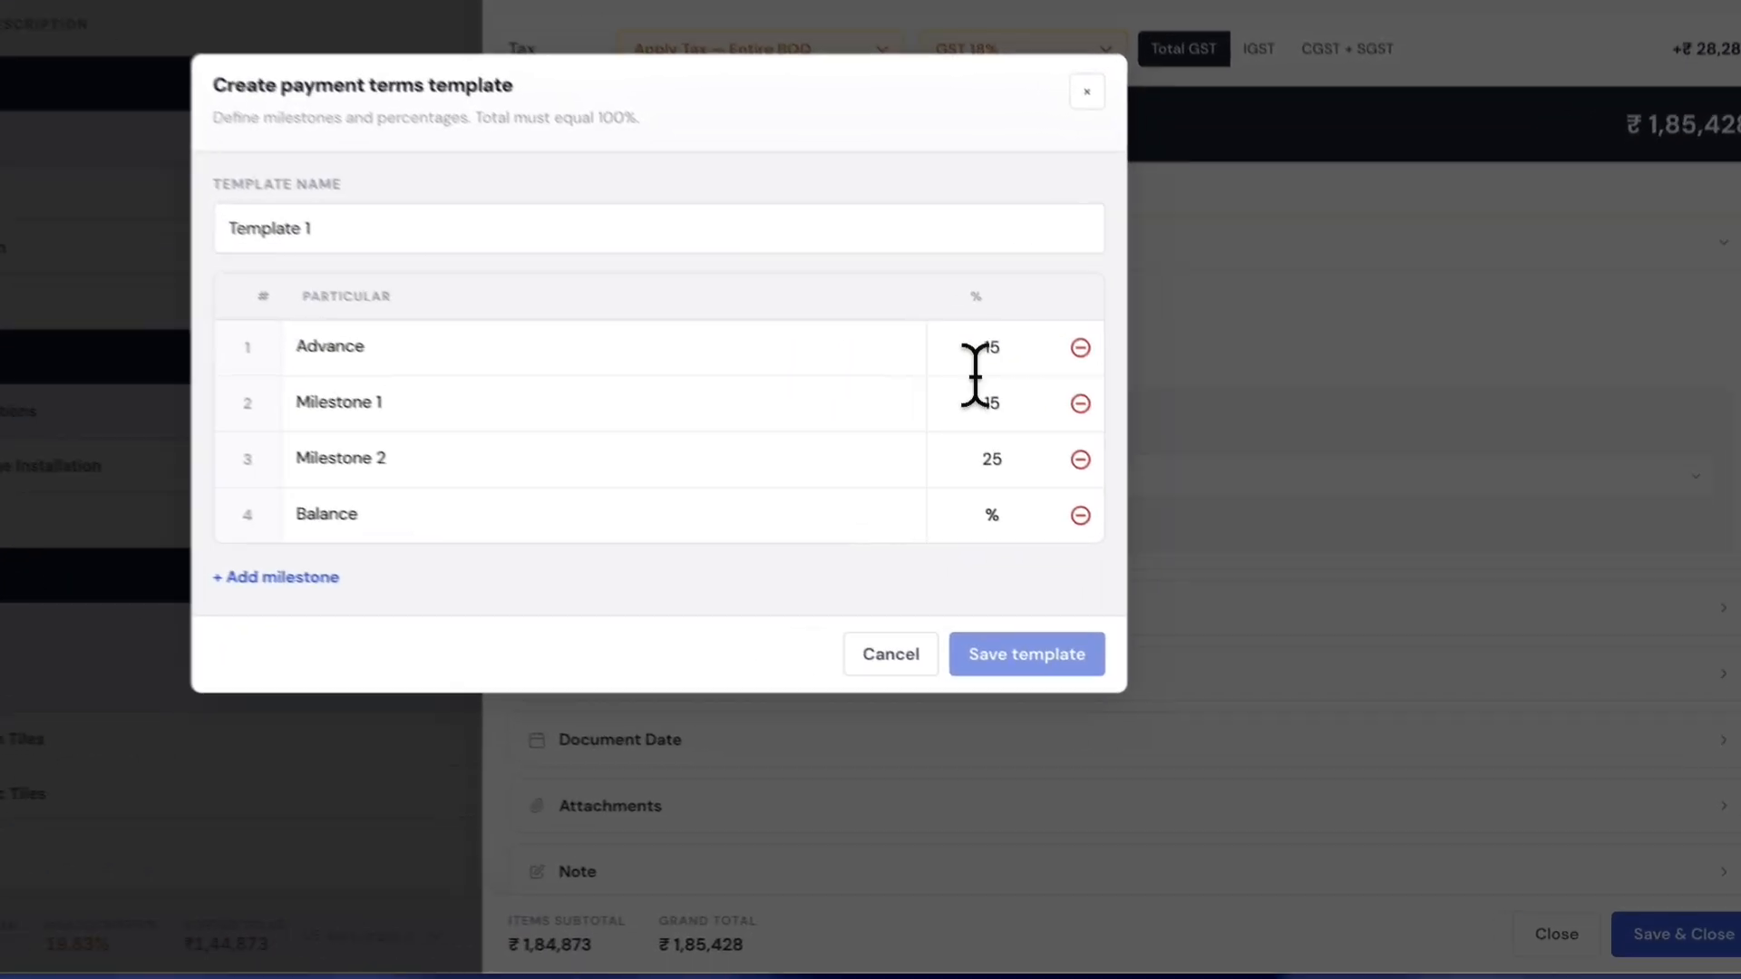
left_click(1113, 602)
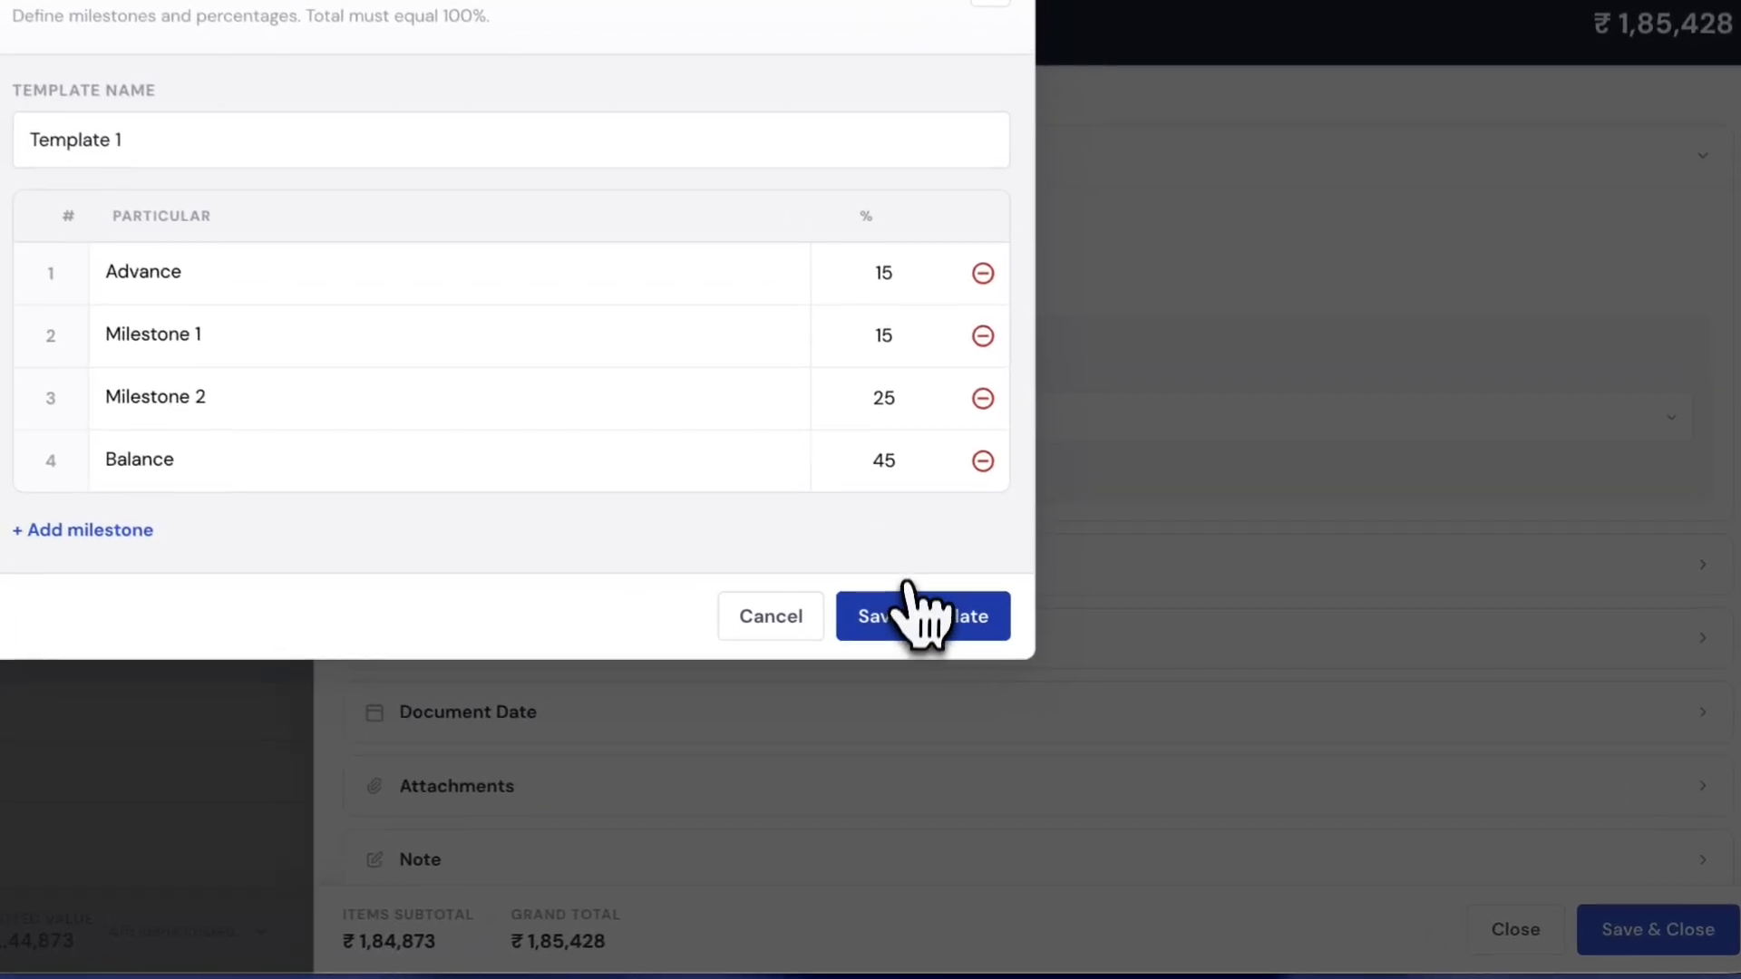
left_click(1150, 726)
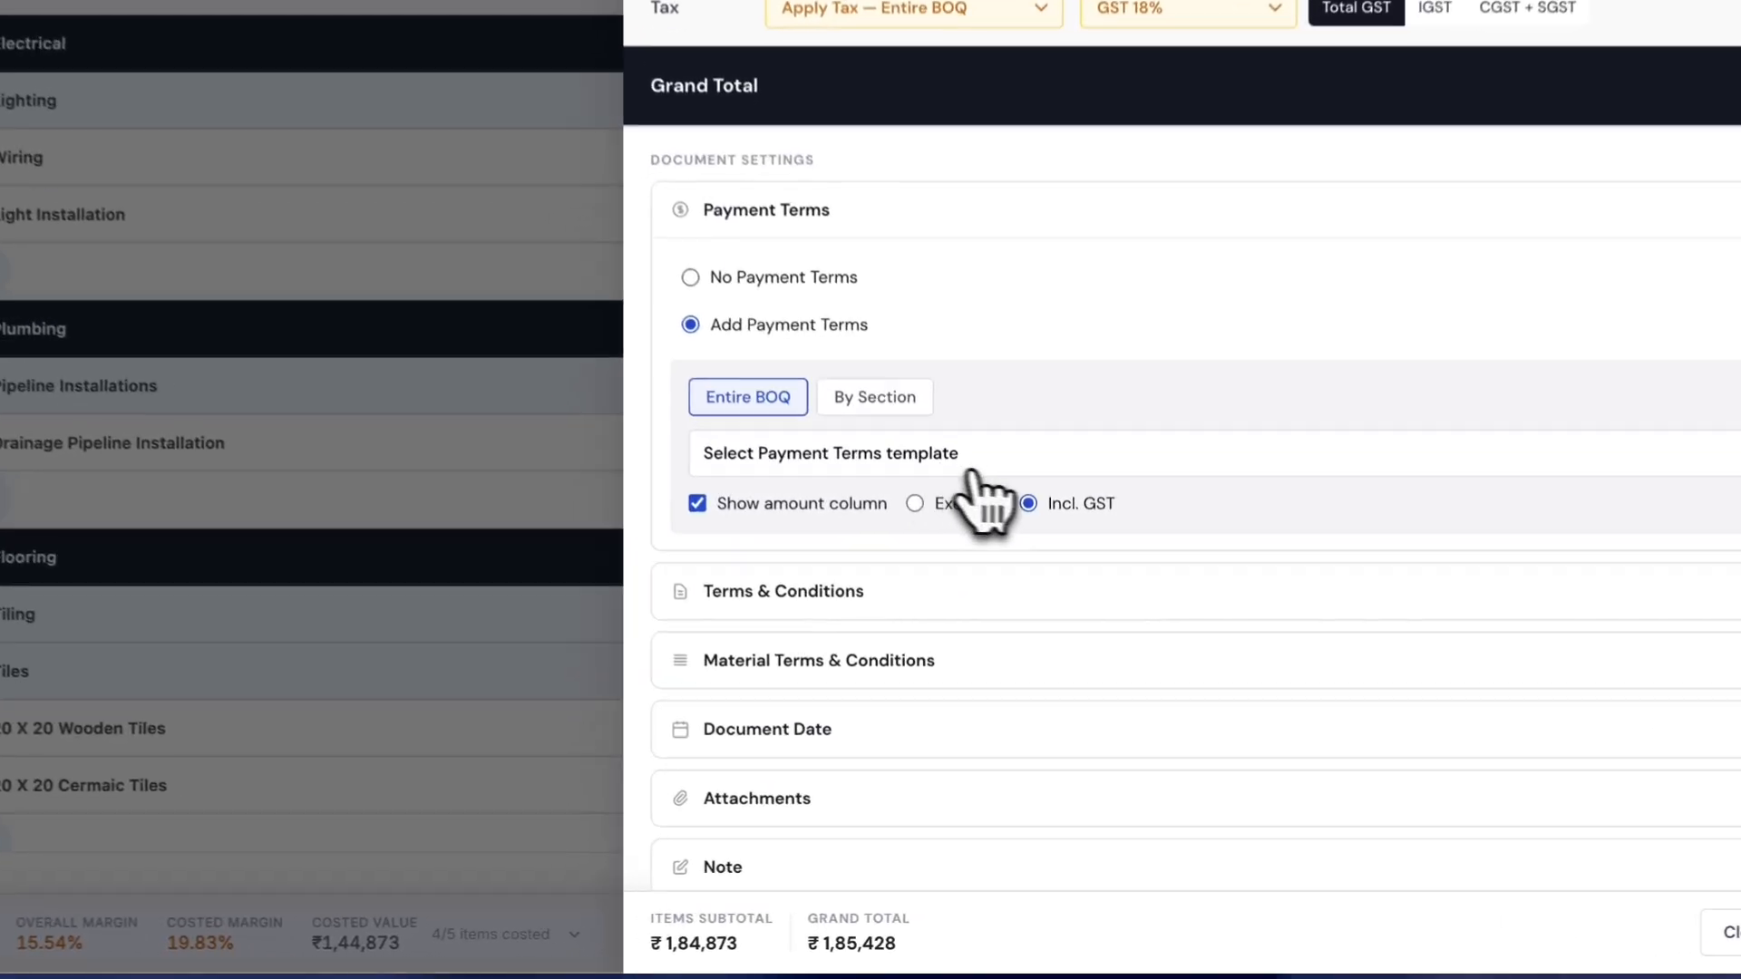
- Apply Template 1 payment terms and set the document date to 12 June 2026
left_click(970, 463)
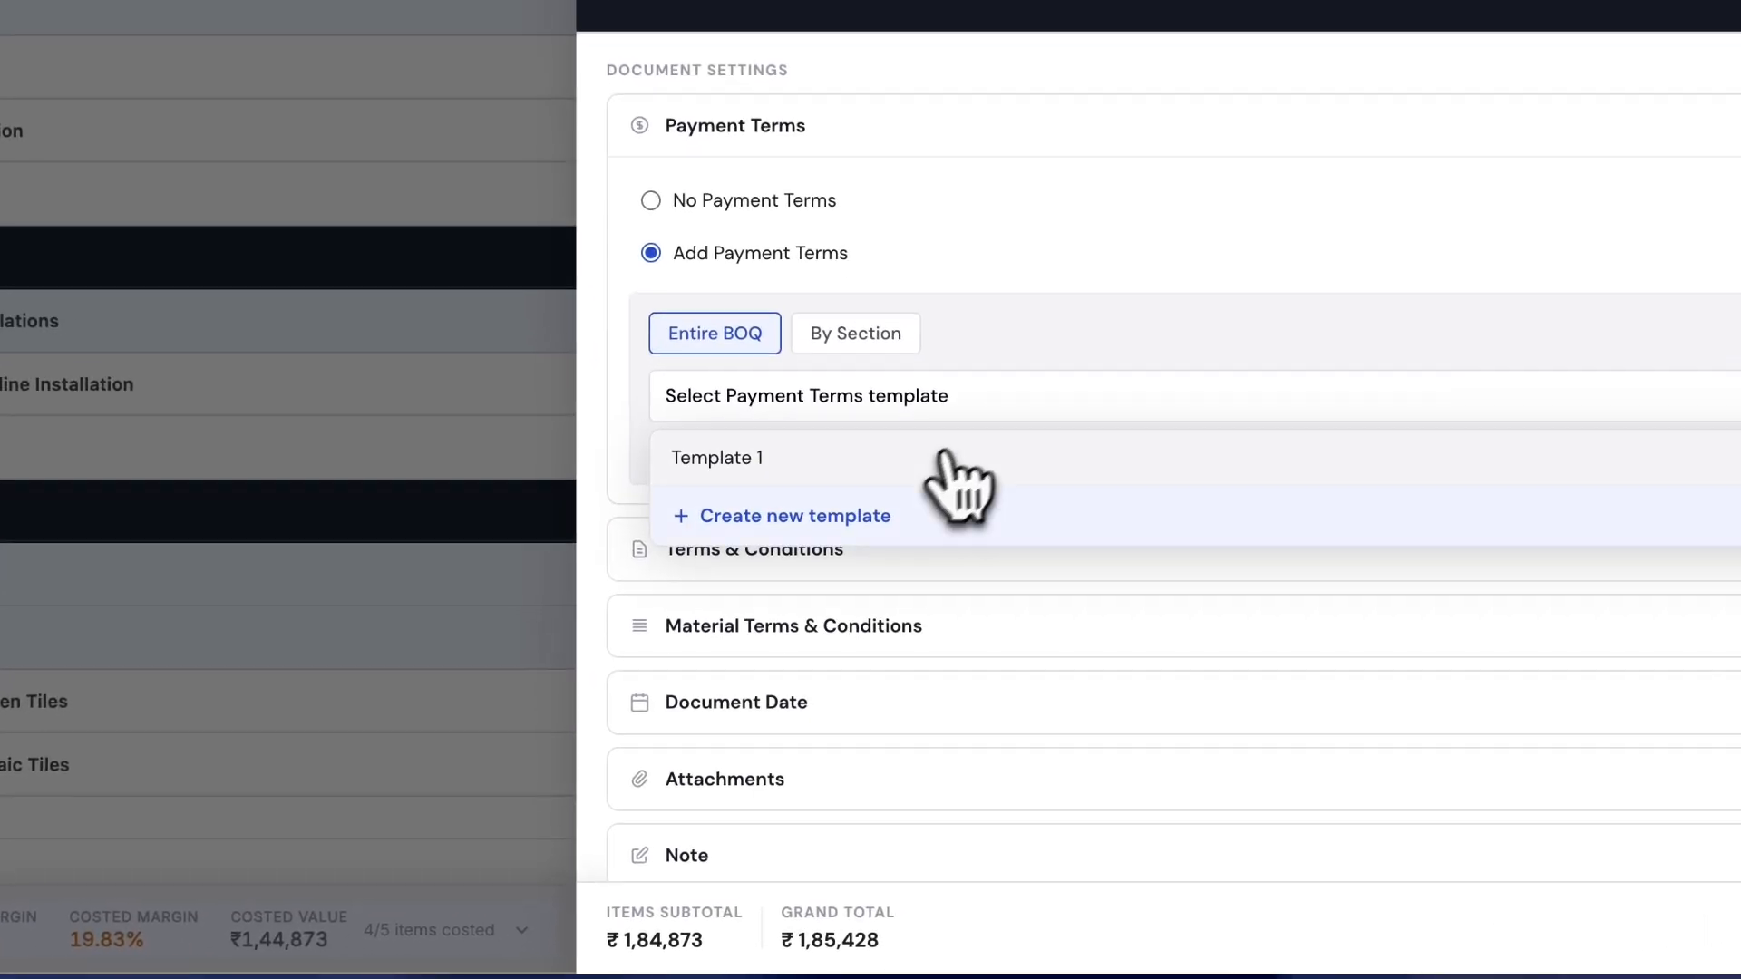
left_click(884, 461)
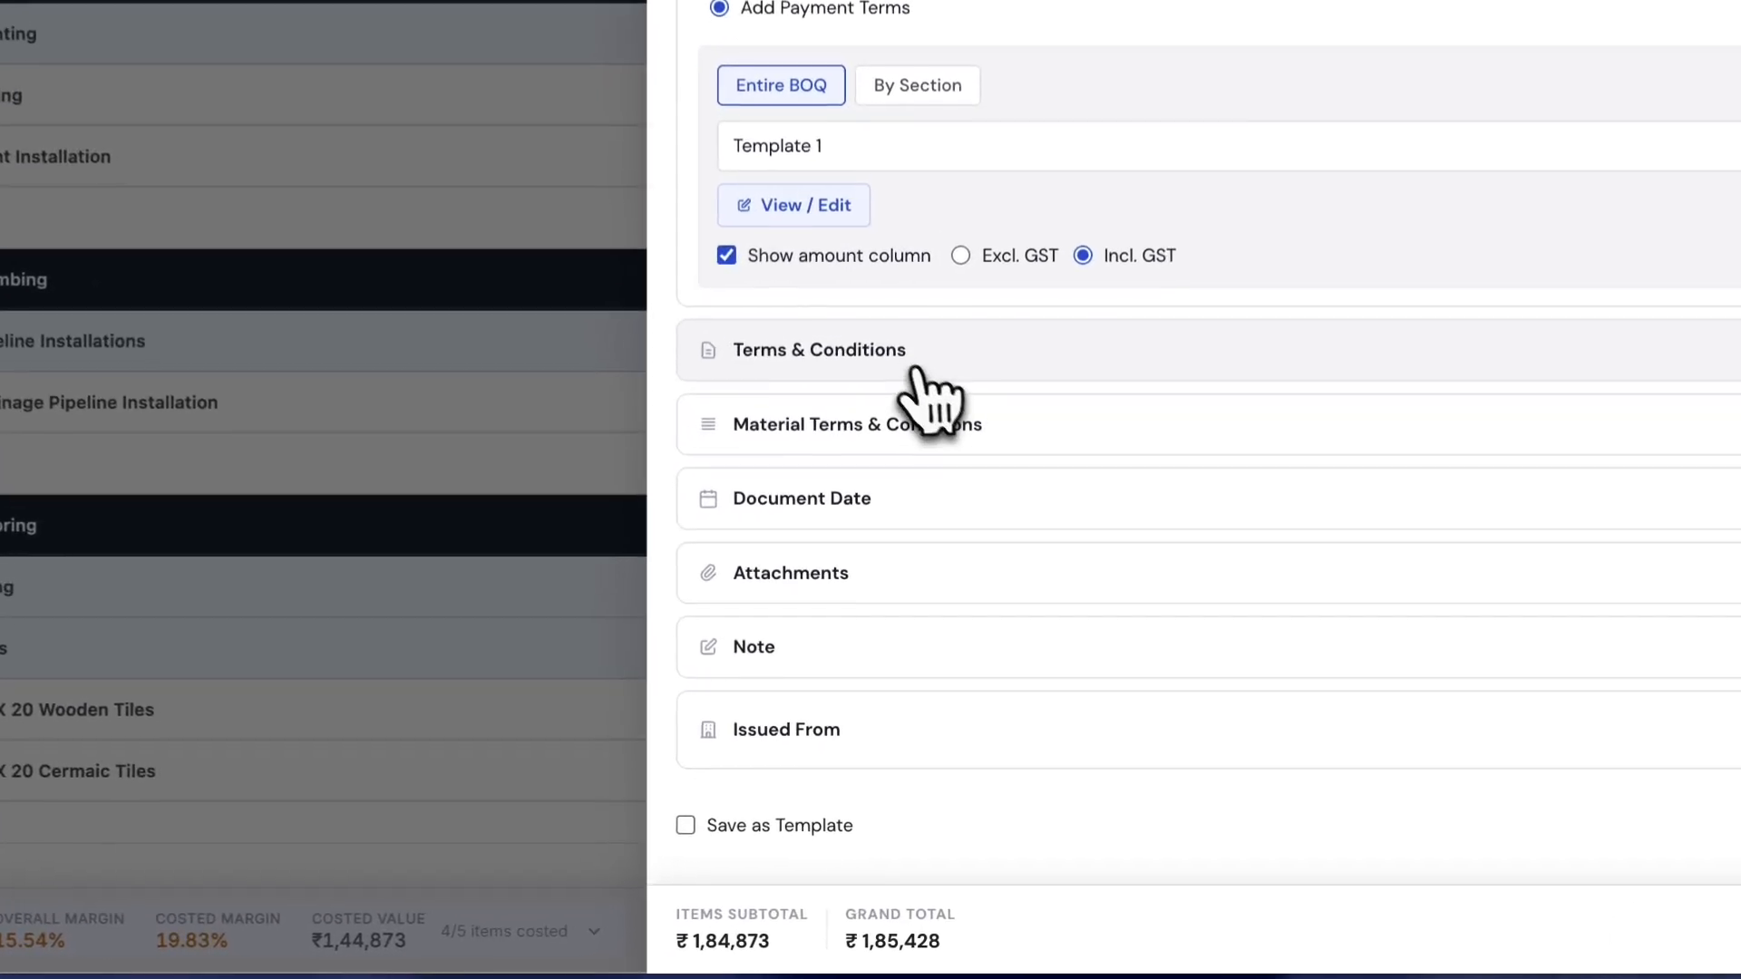
left_click(895, 457)
left_click(895, 457)
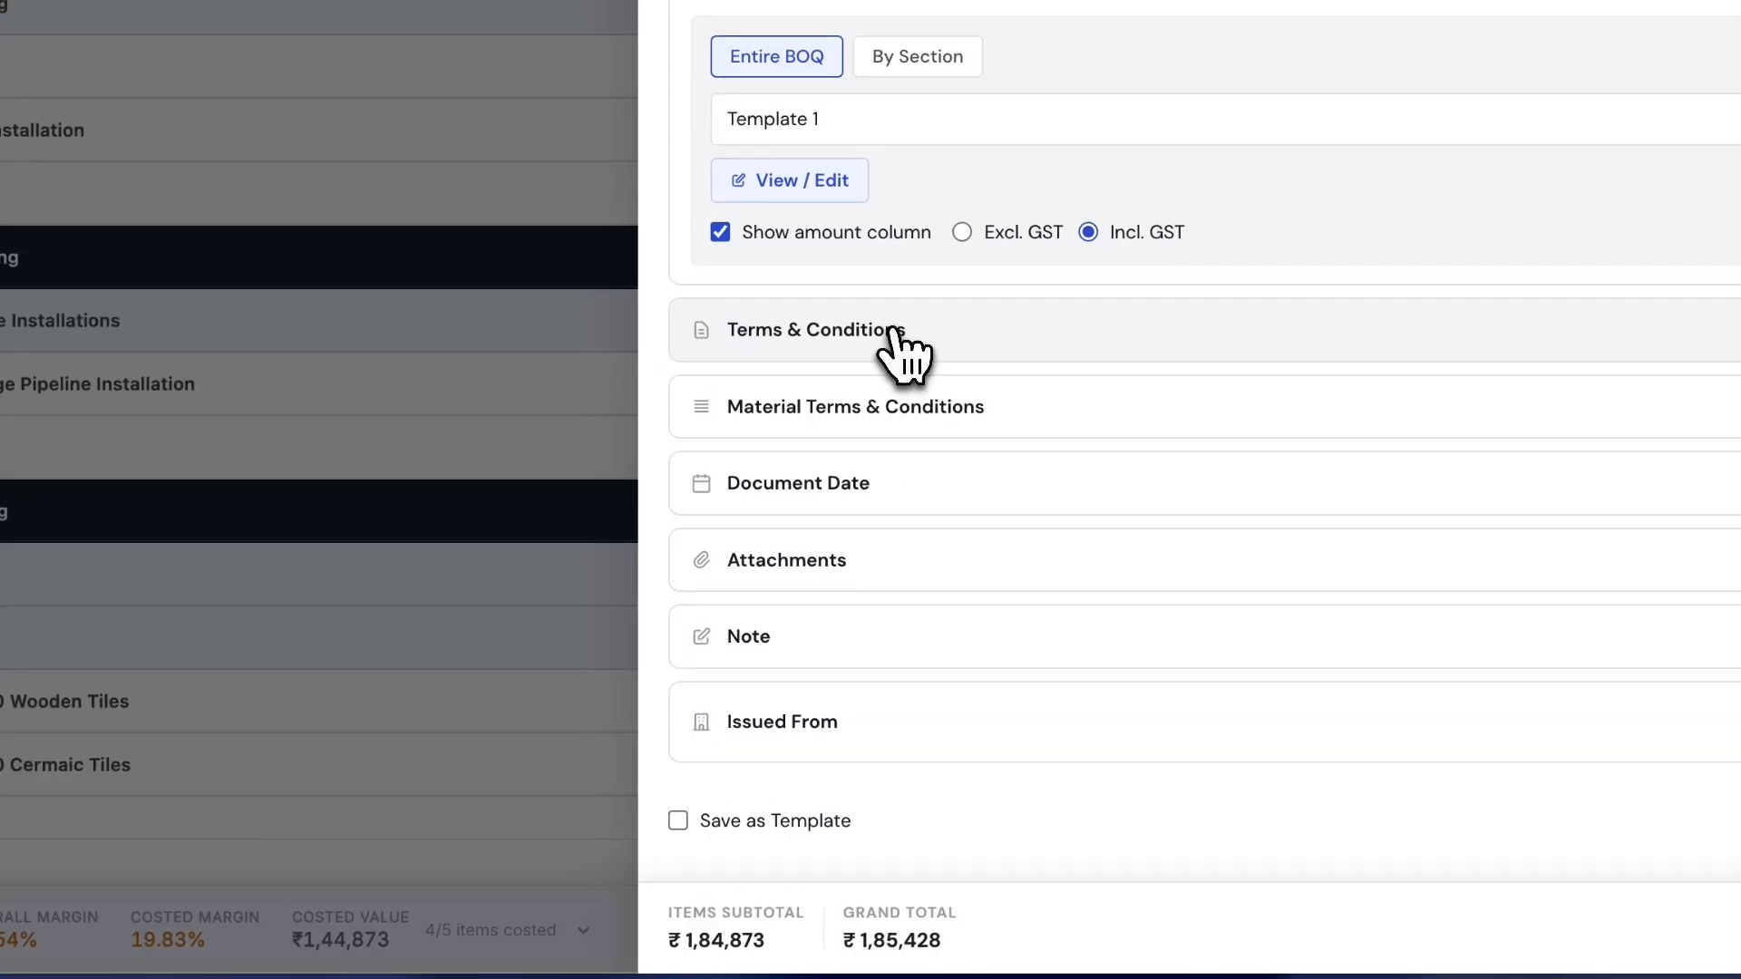
left_click(891, 408)
left_click(889, 416)
left_click(875, 483)
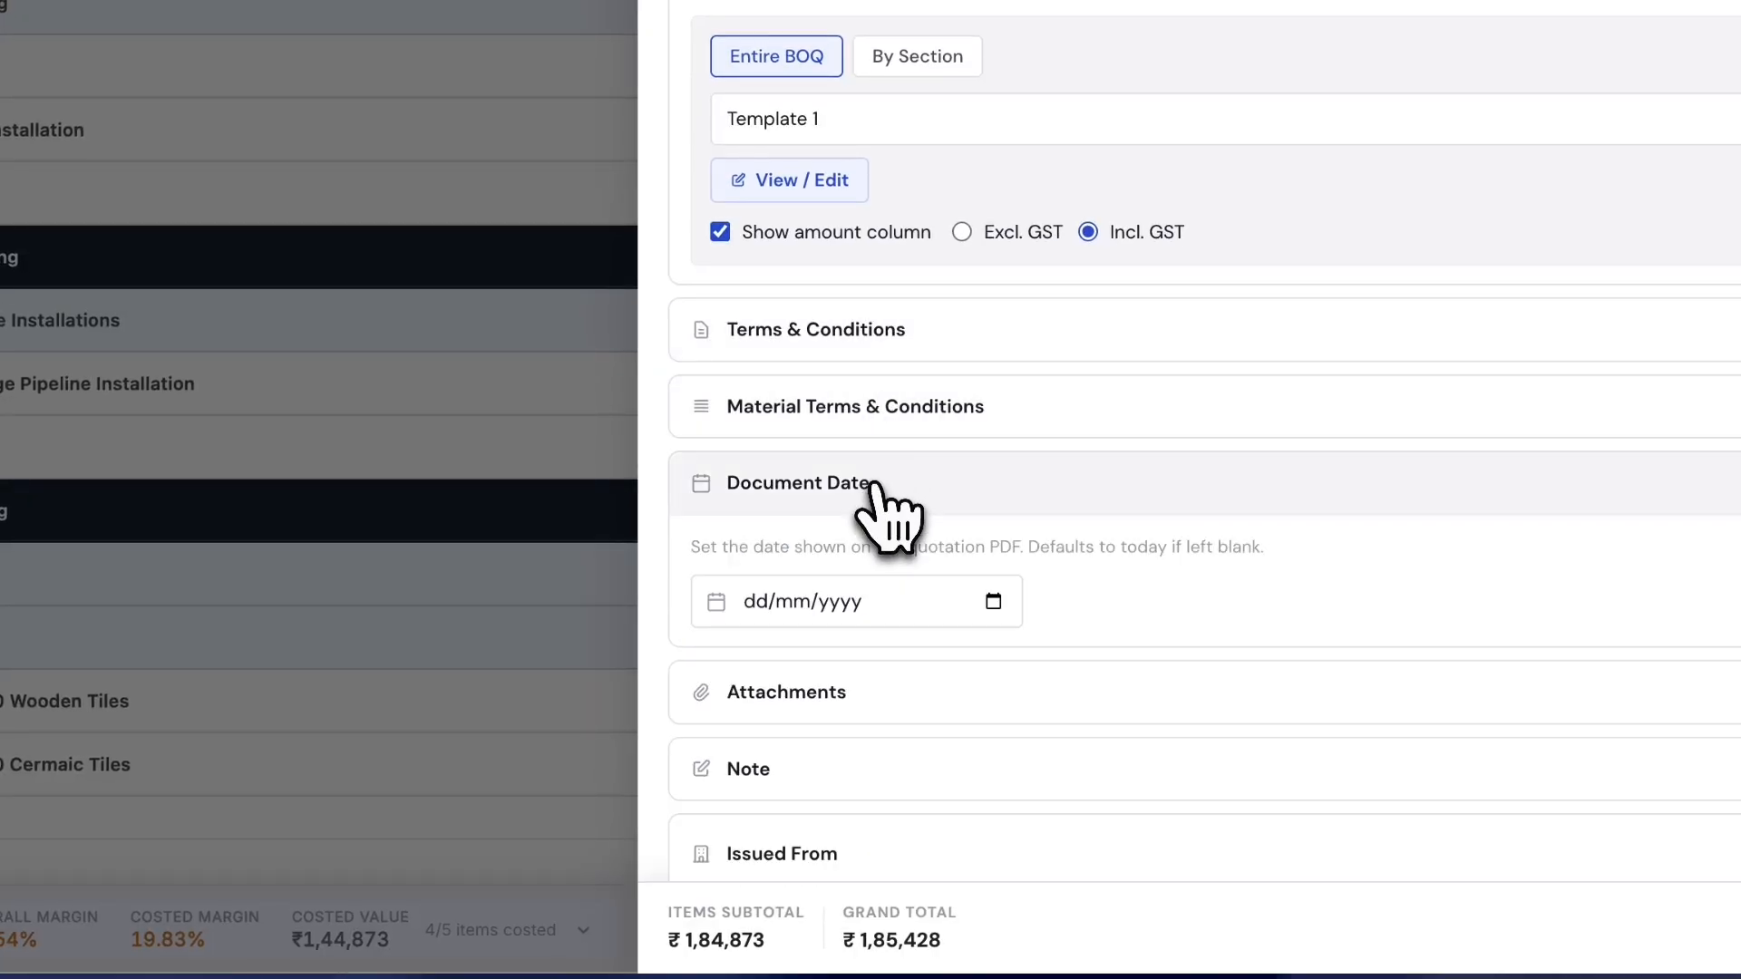
scroll(874, 490, "down", 1)
left_click(993, 473)
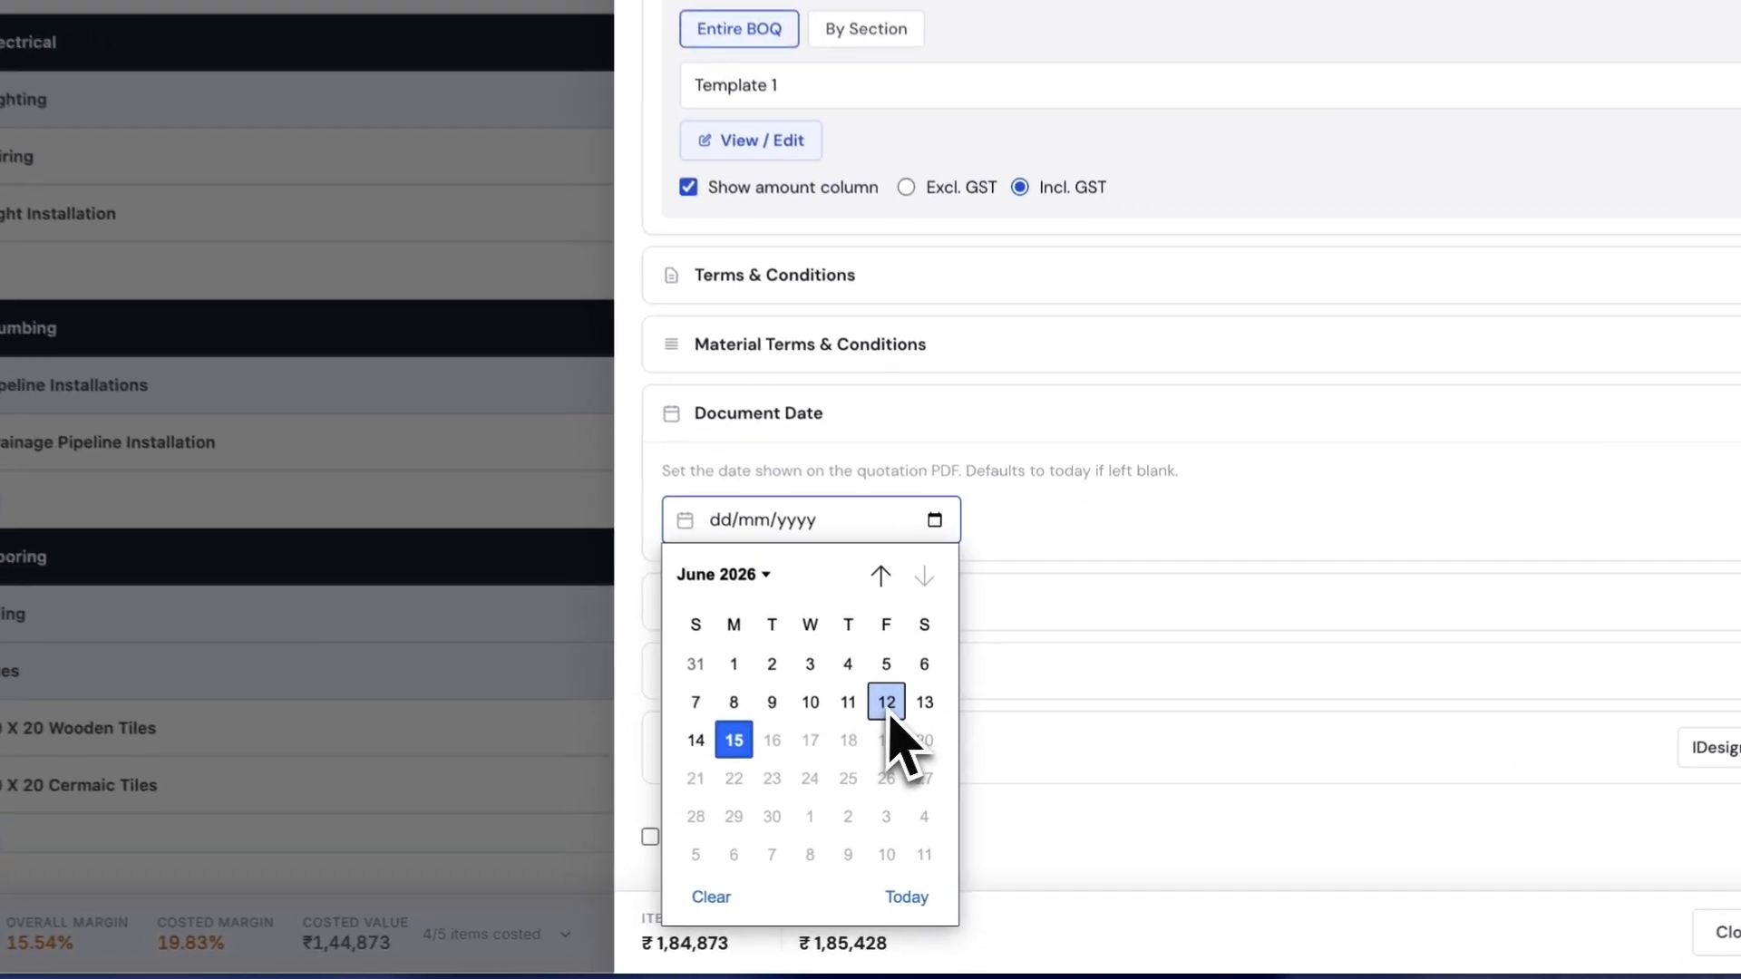
left_click(888, 708)
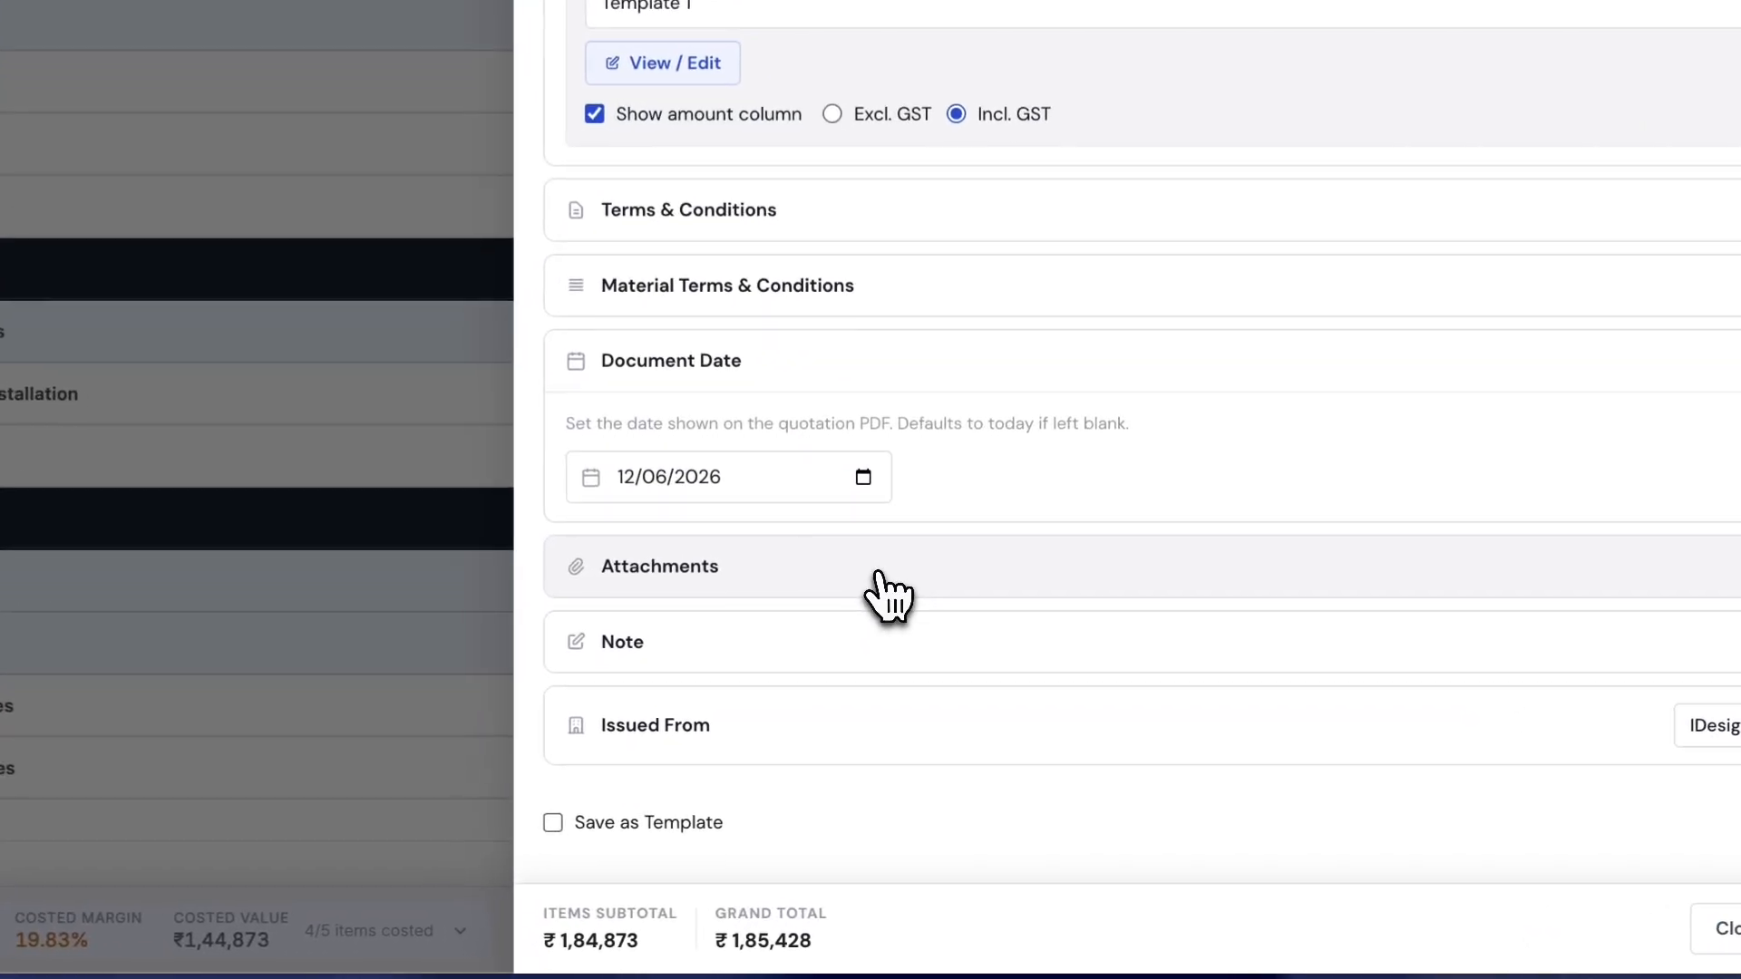
- Add the note 'Valid for 30 days from the date of creation' and save the charges
left_click(983, 700)
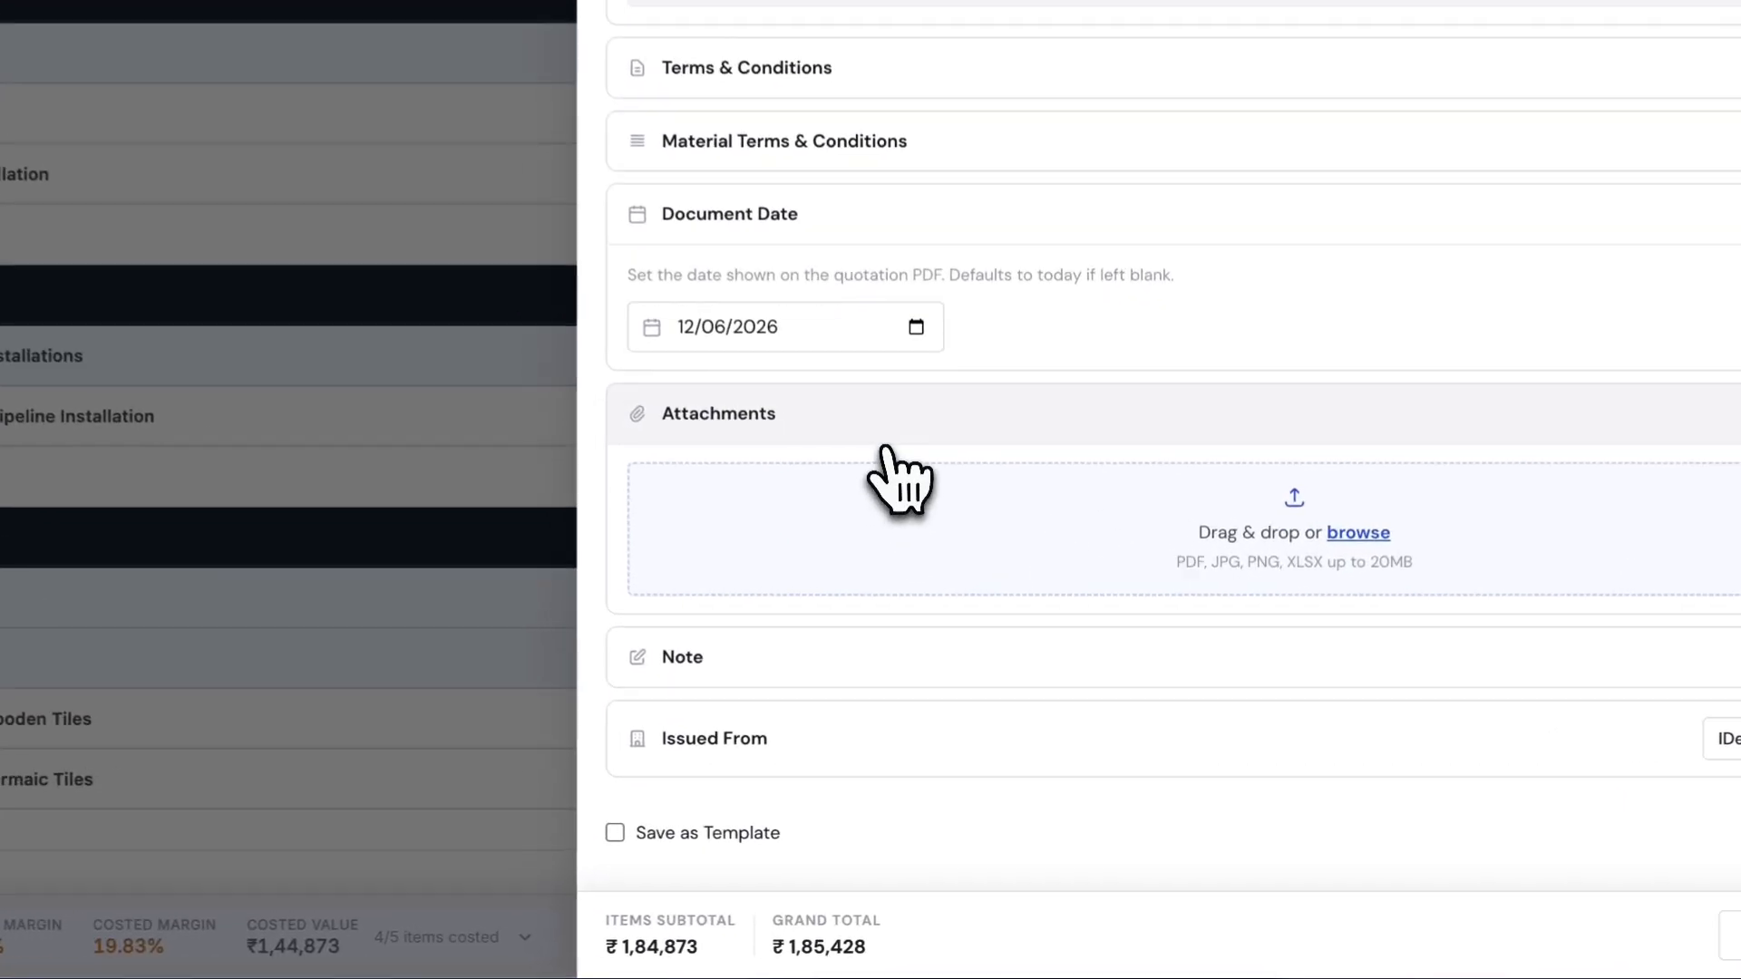
left_click(957, 585)
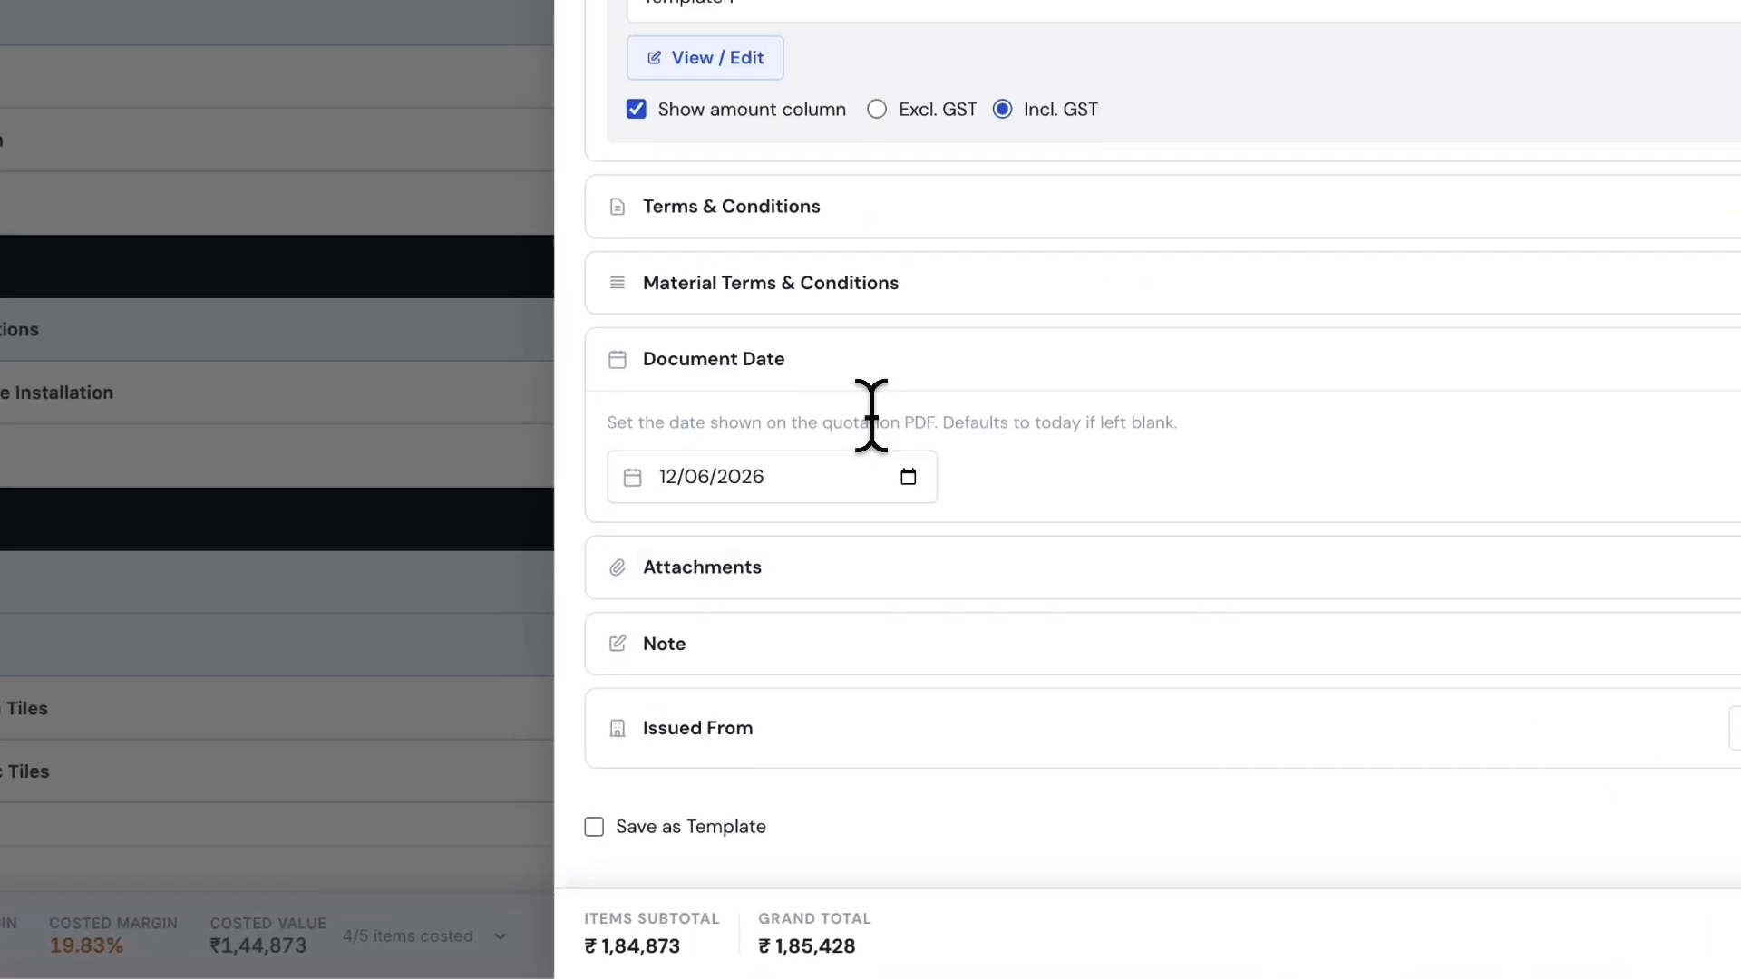
left_click(906, 634)
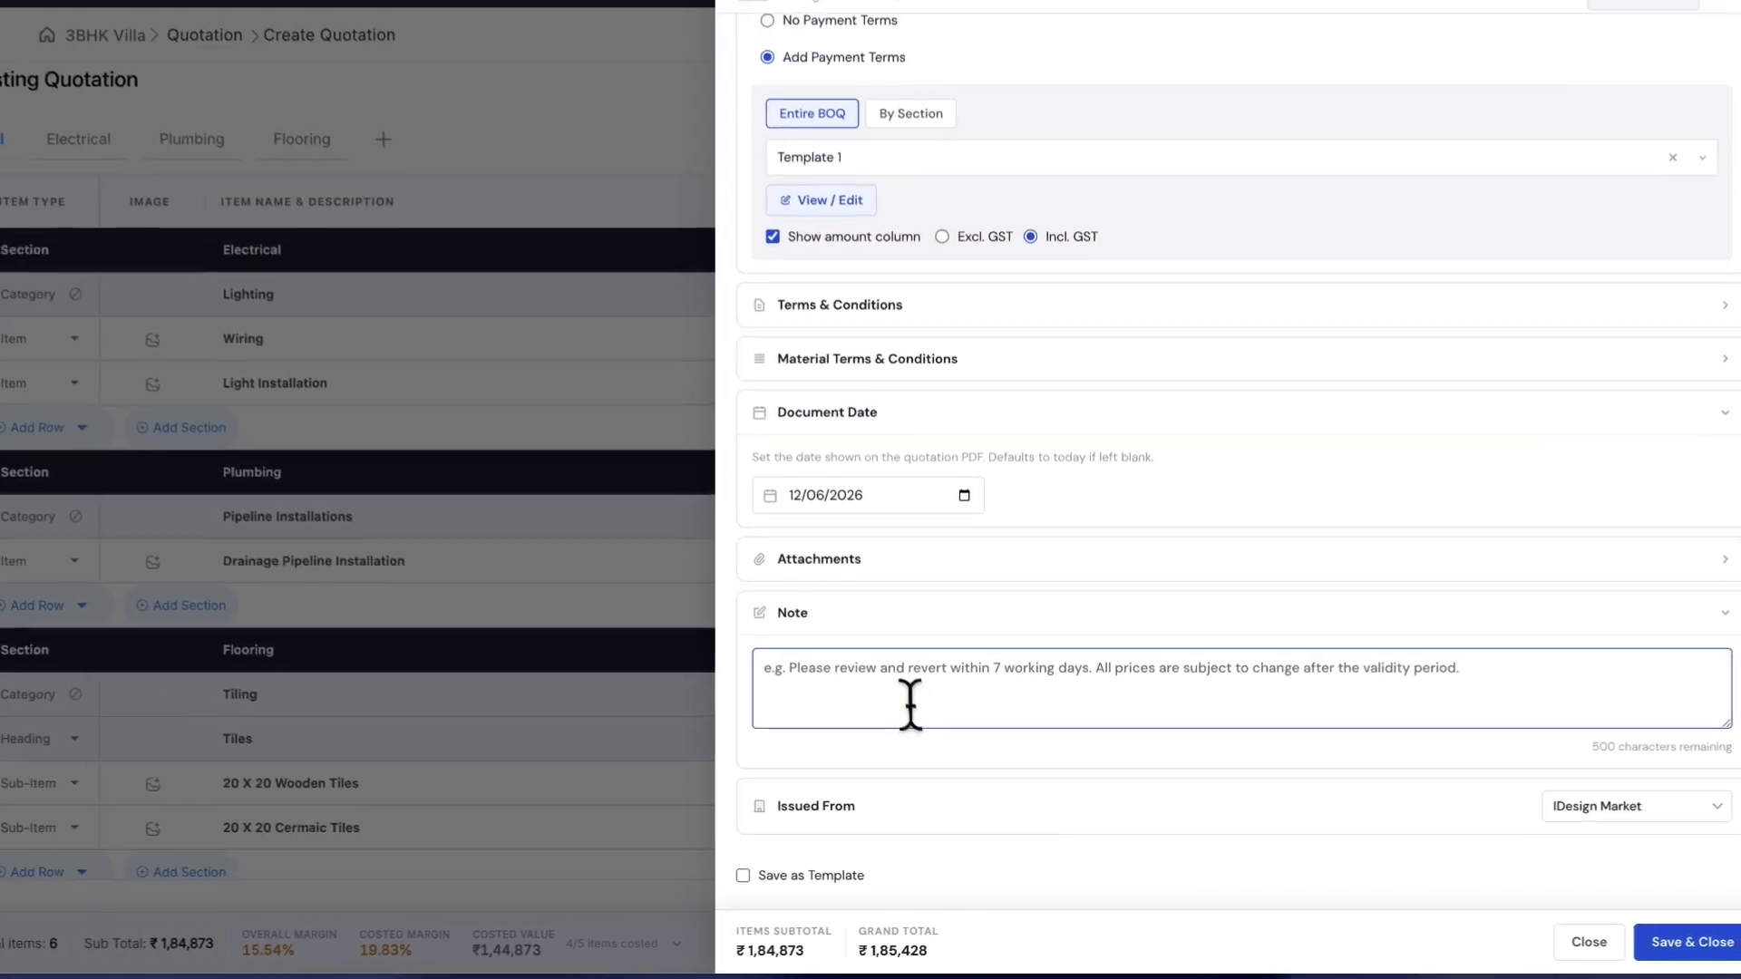
type("V")
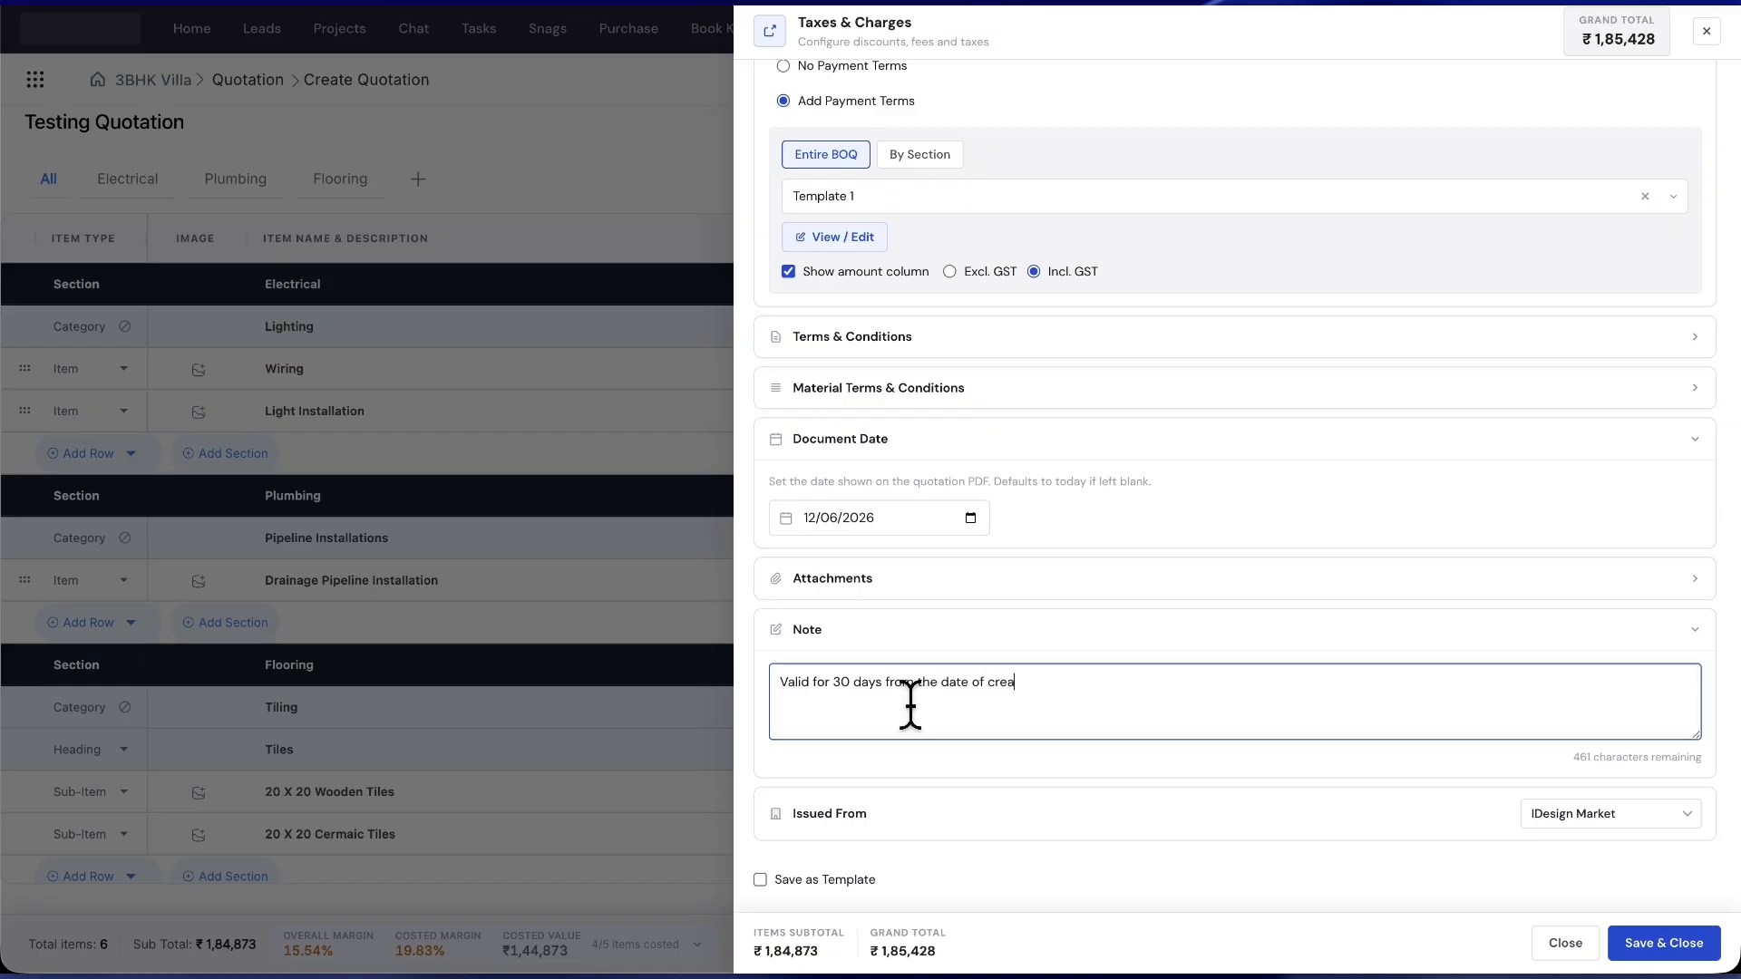
type("tion")
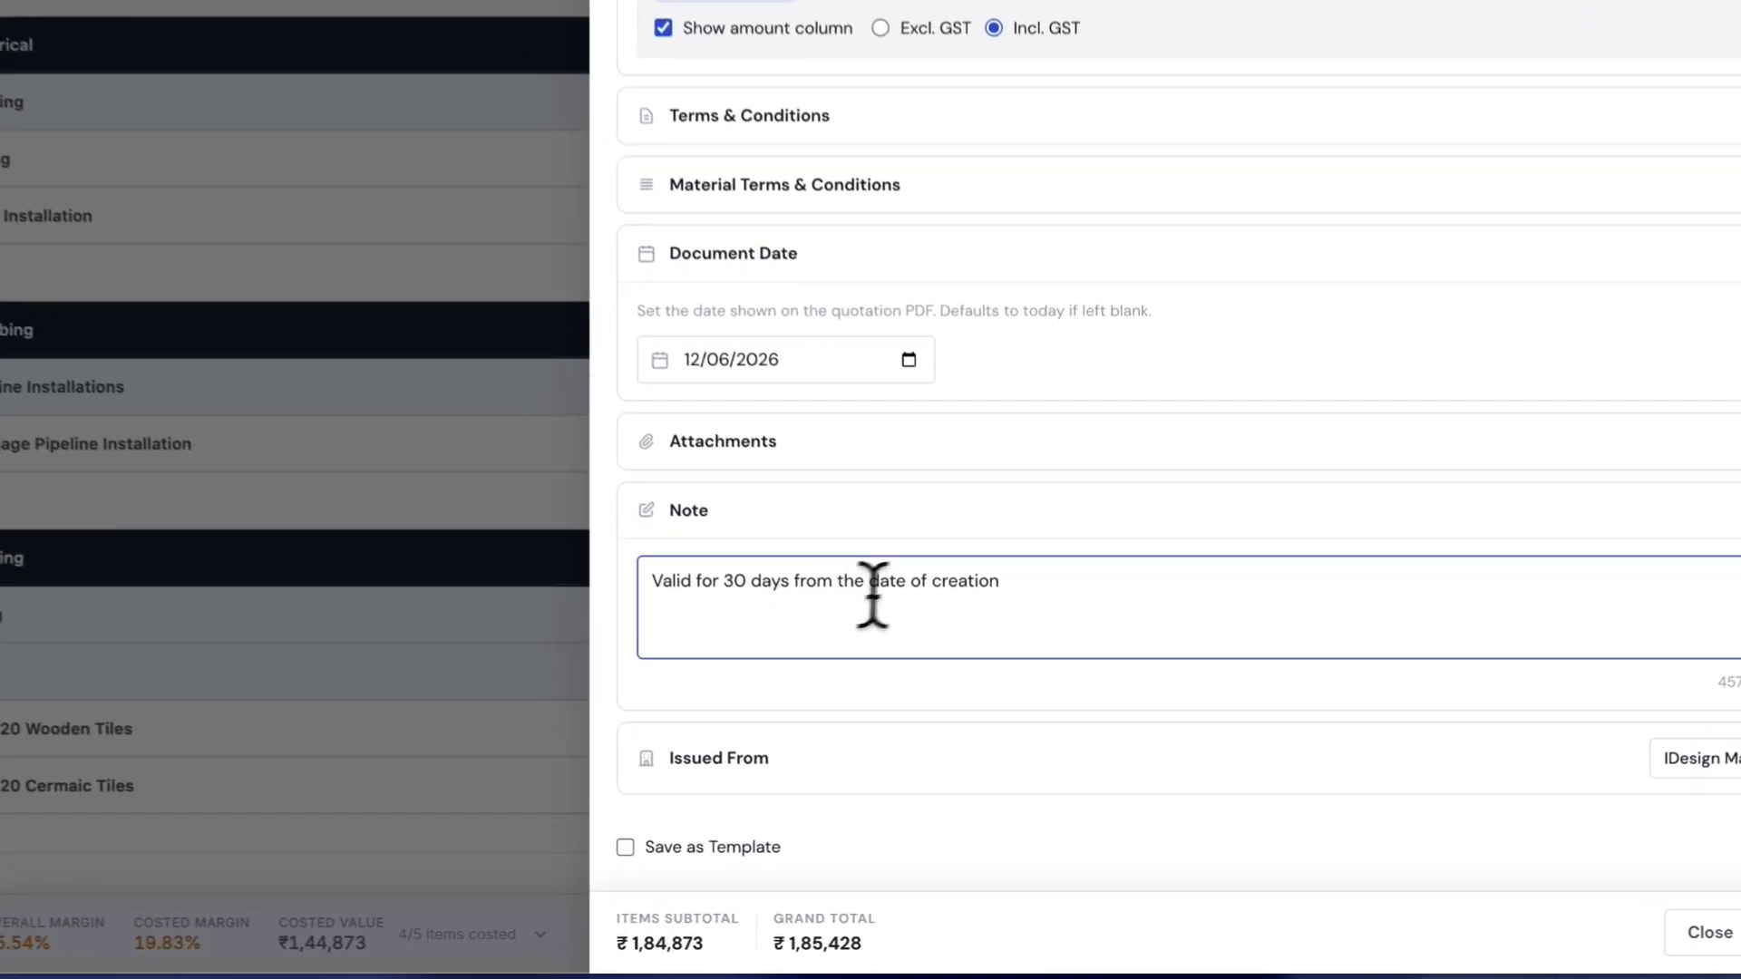
left_click(960, 629)
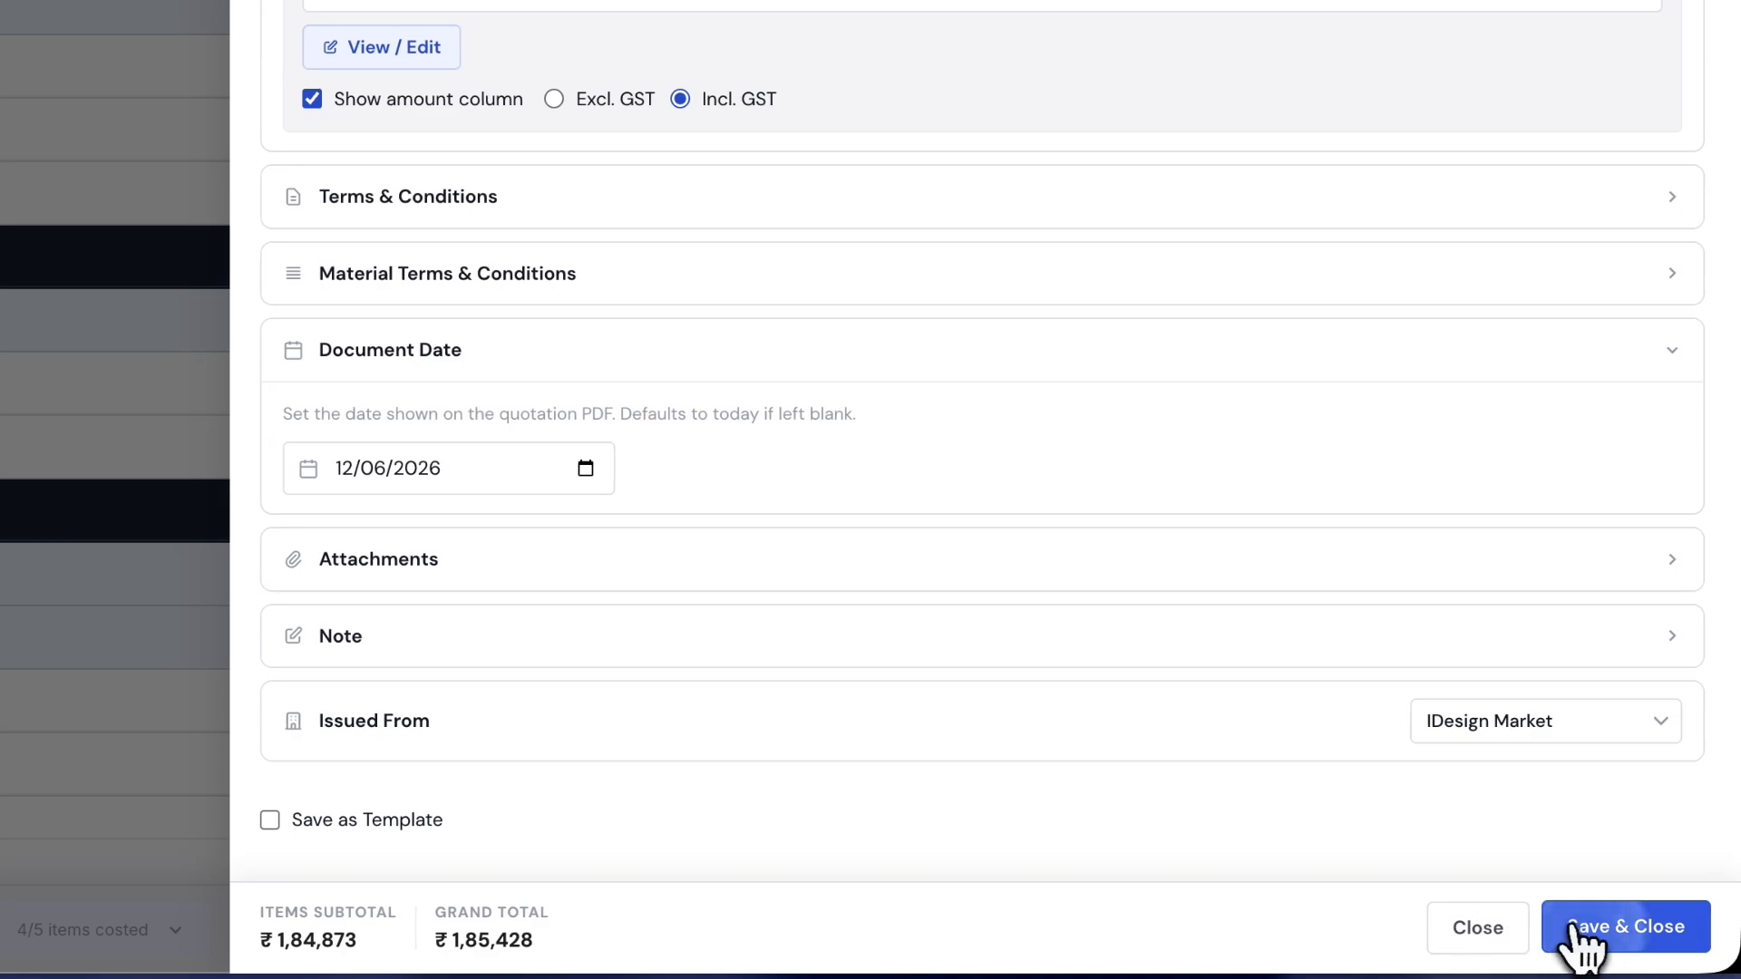
left_click(1610, 925)
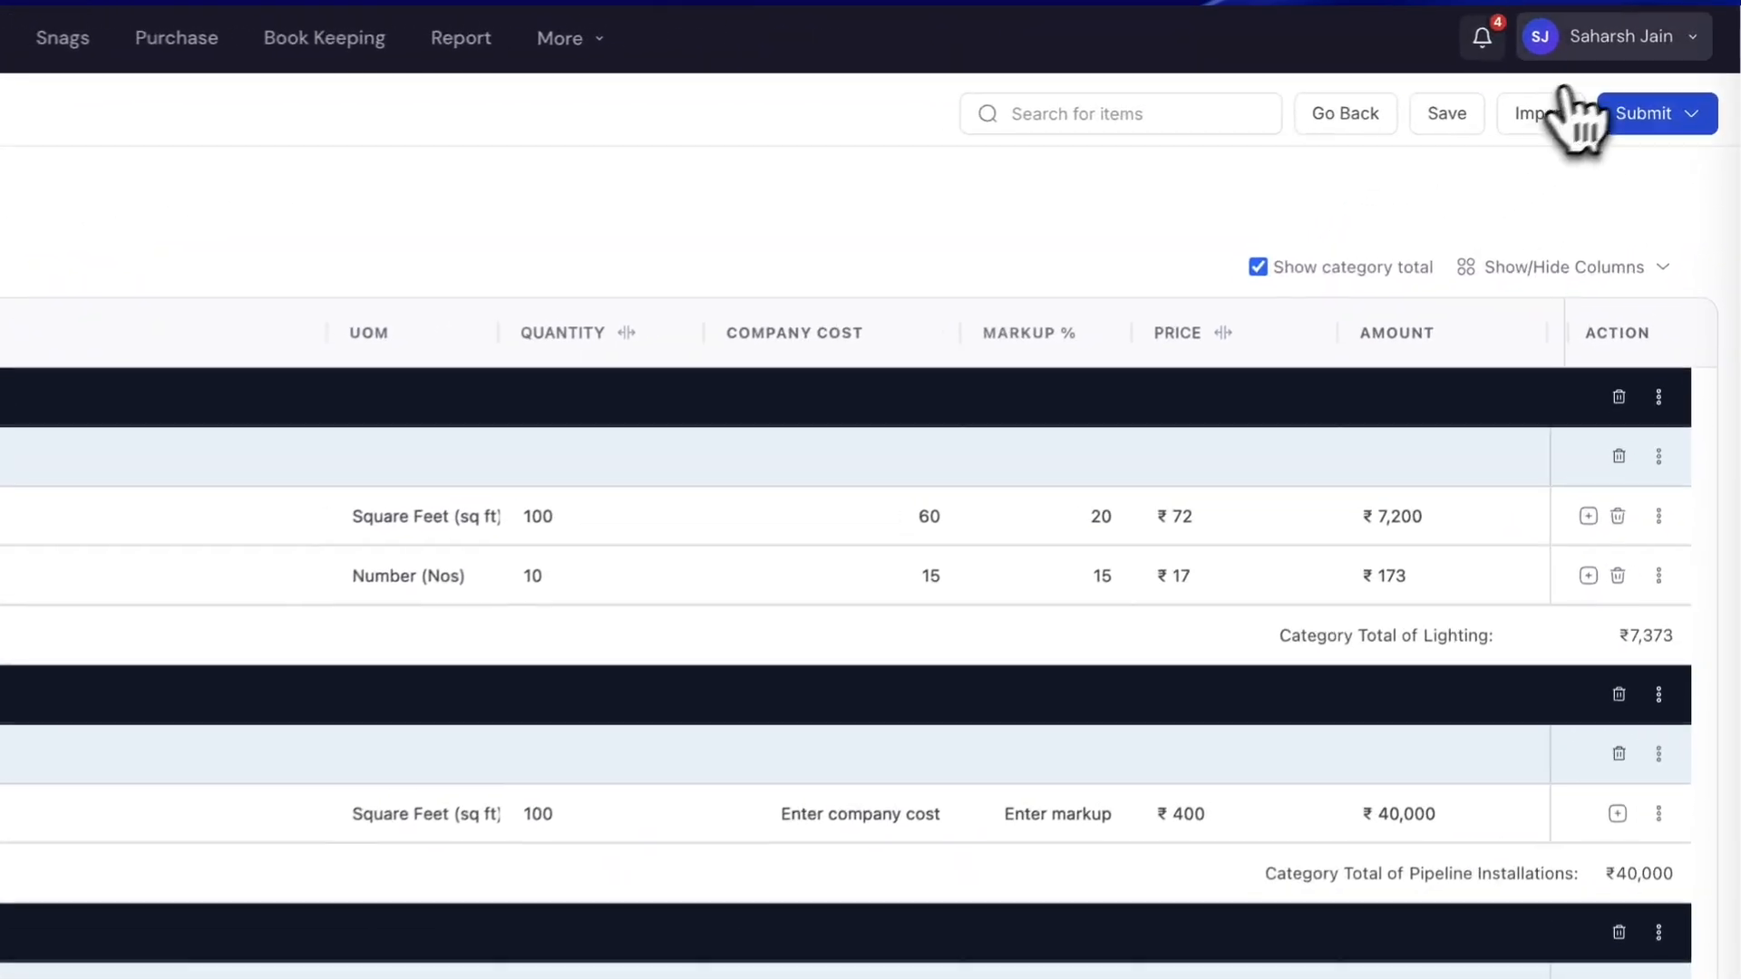
- Save Testing Quotation as a draft, reopen BOQ: 001, mark it for execution and return to the dashboard
left_click(1661, 76)
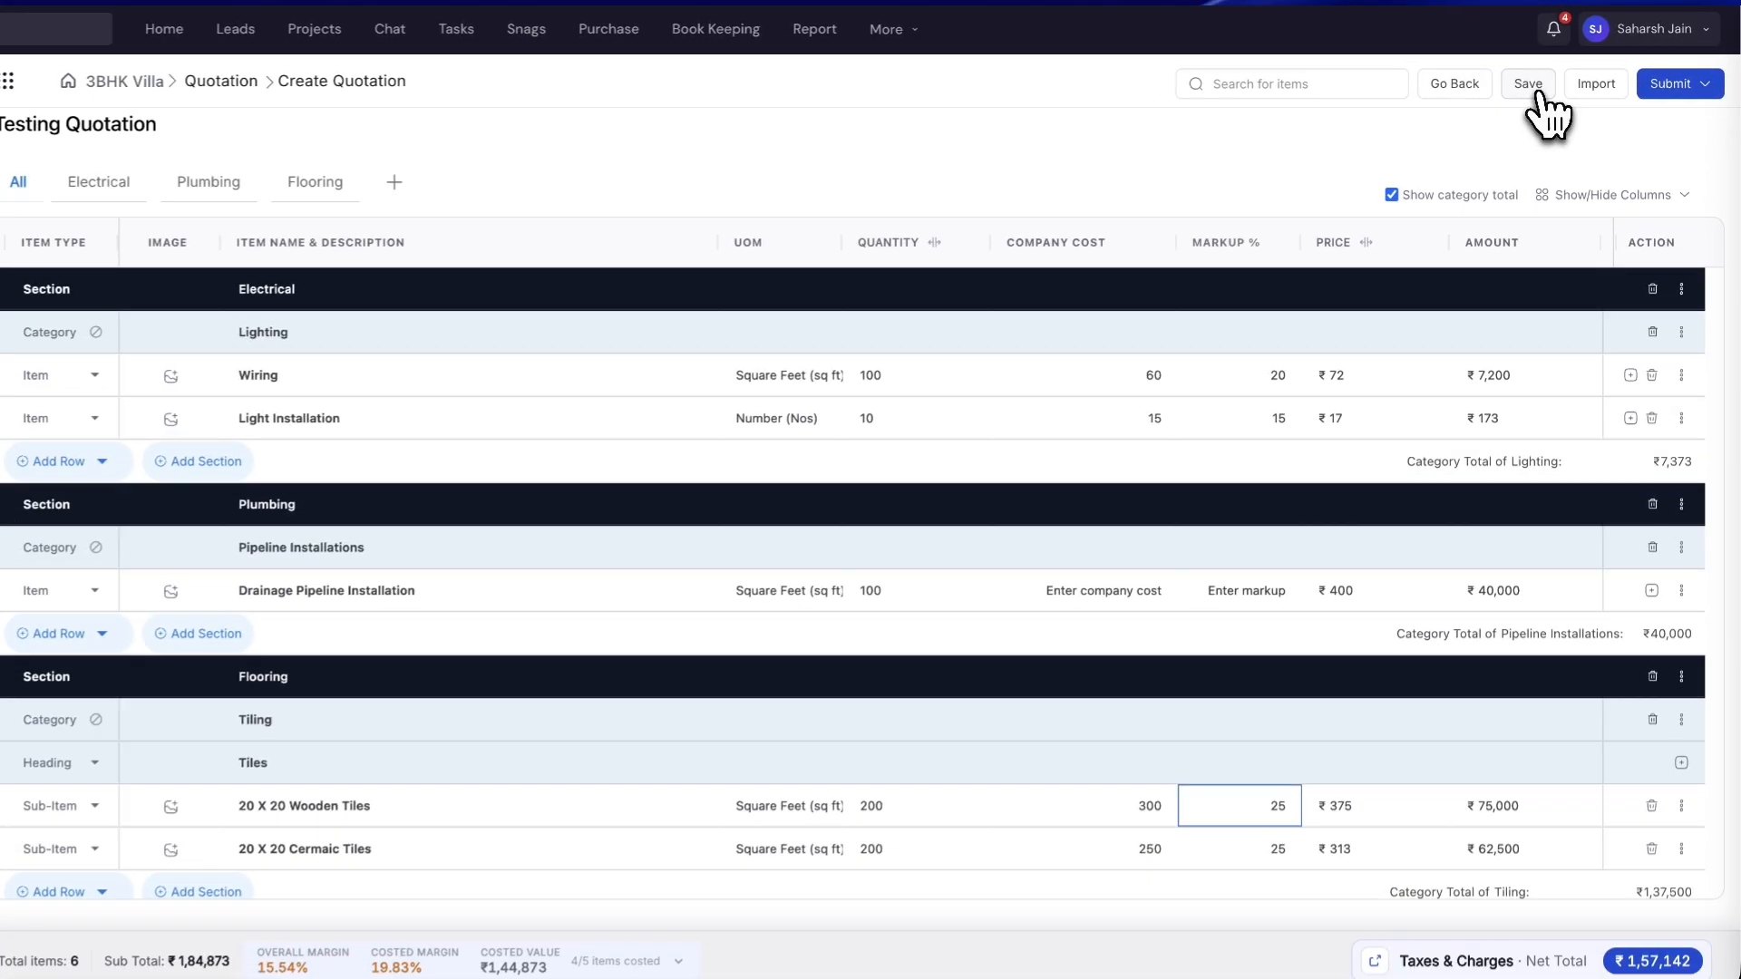
left_click(1427, 121)
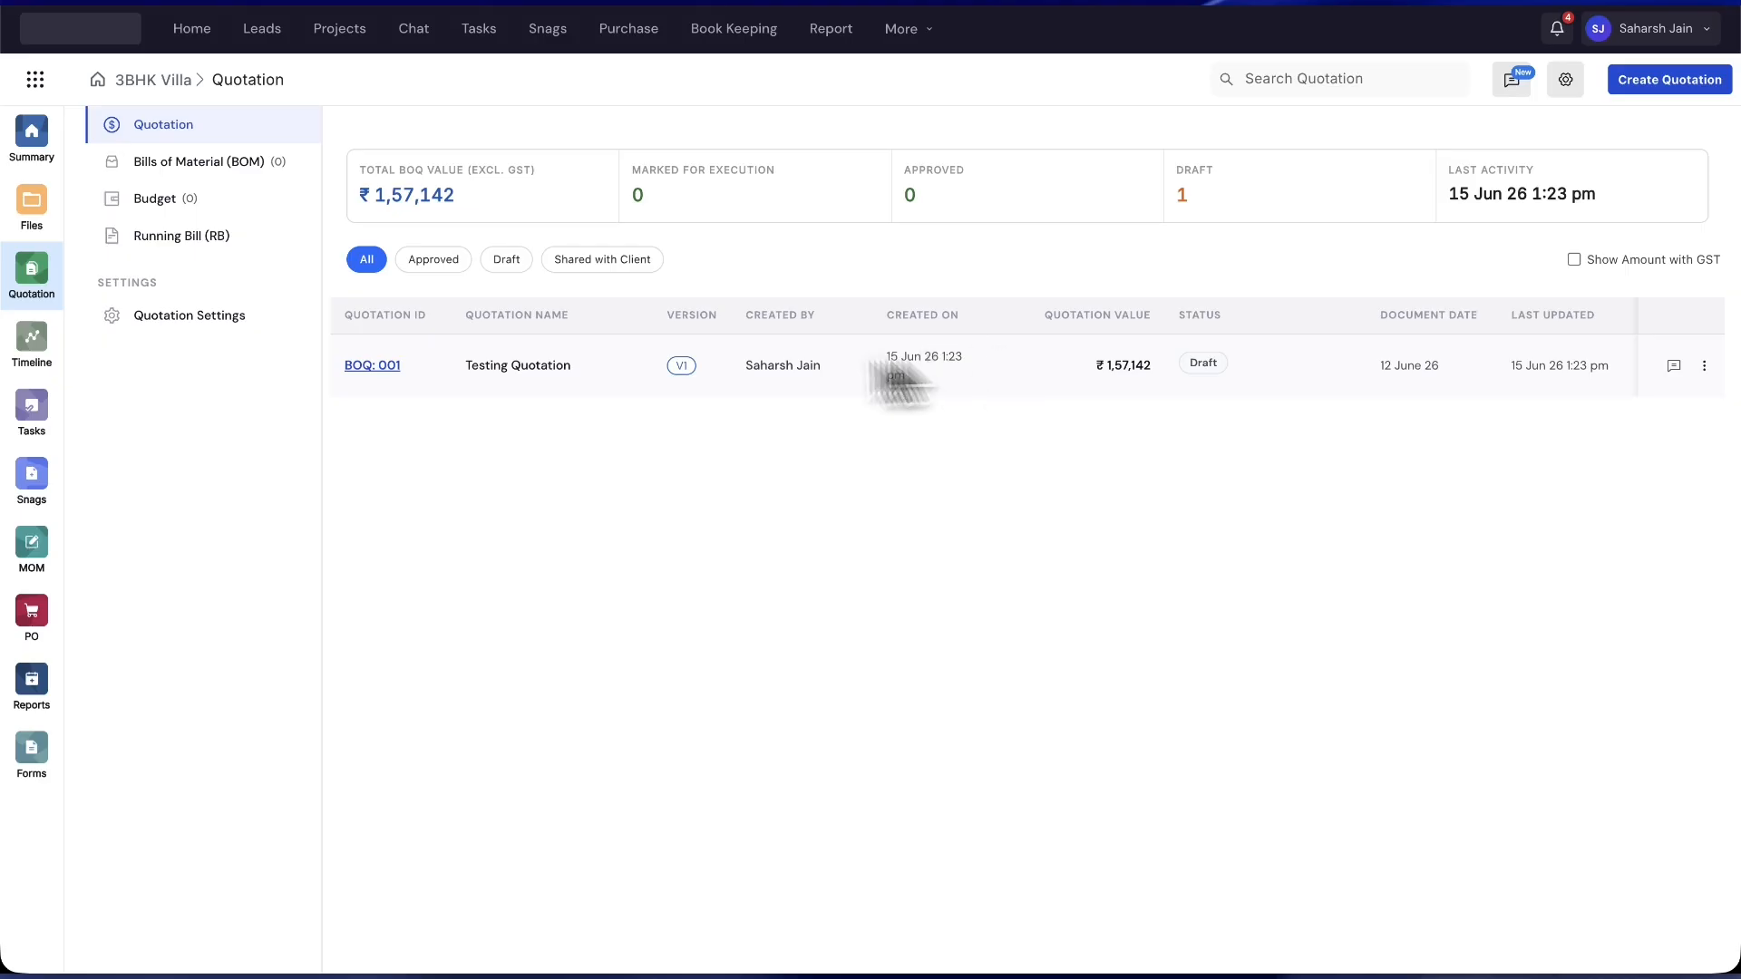
left_click(390, 366)
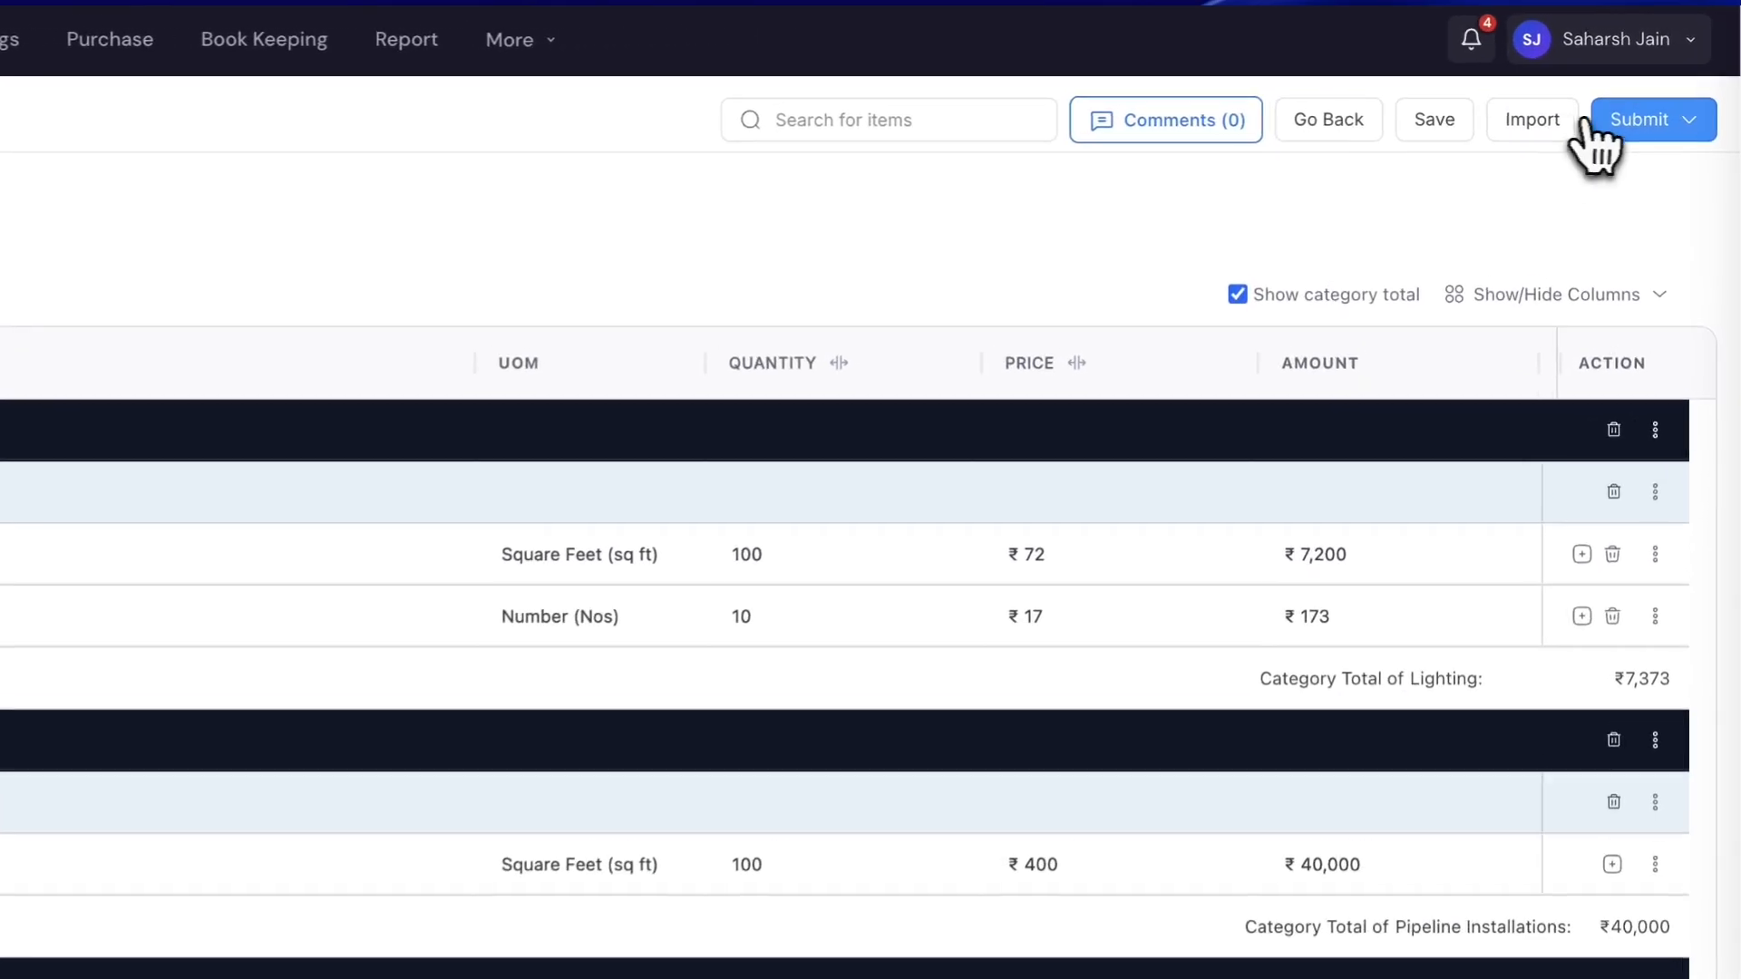
left_click(1624, 122)
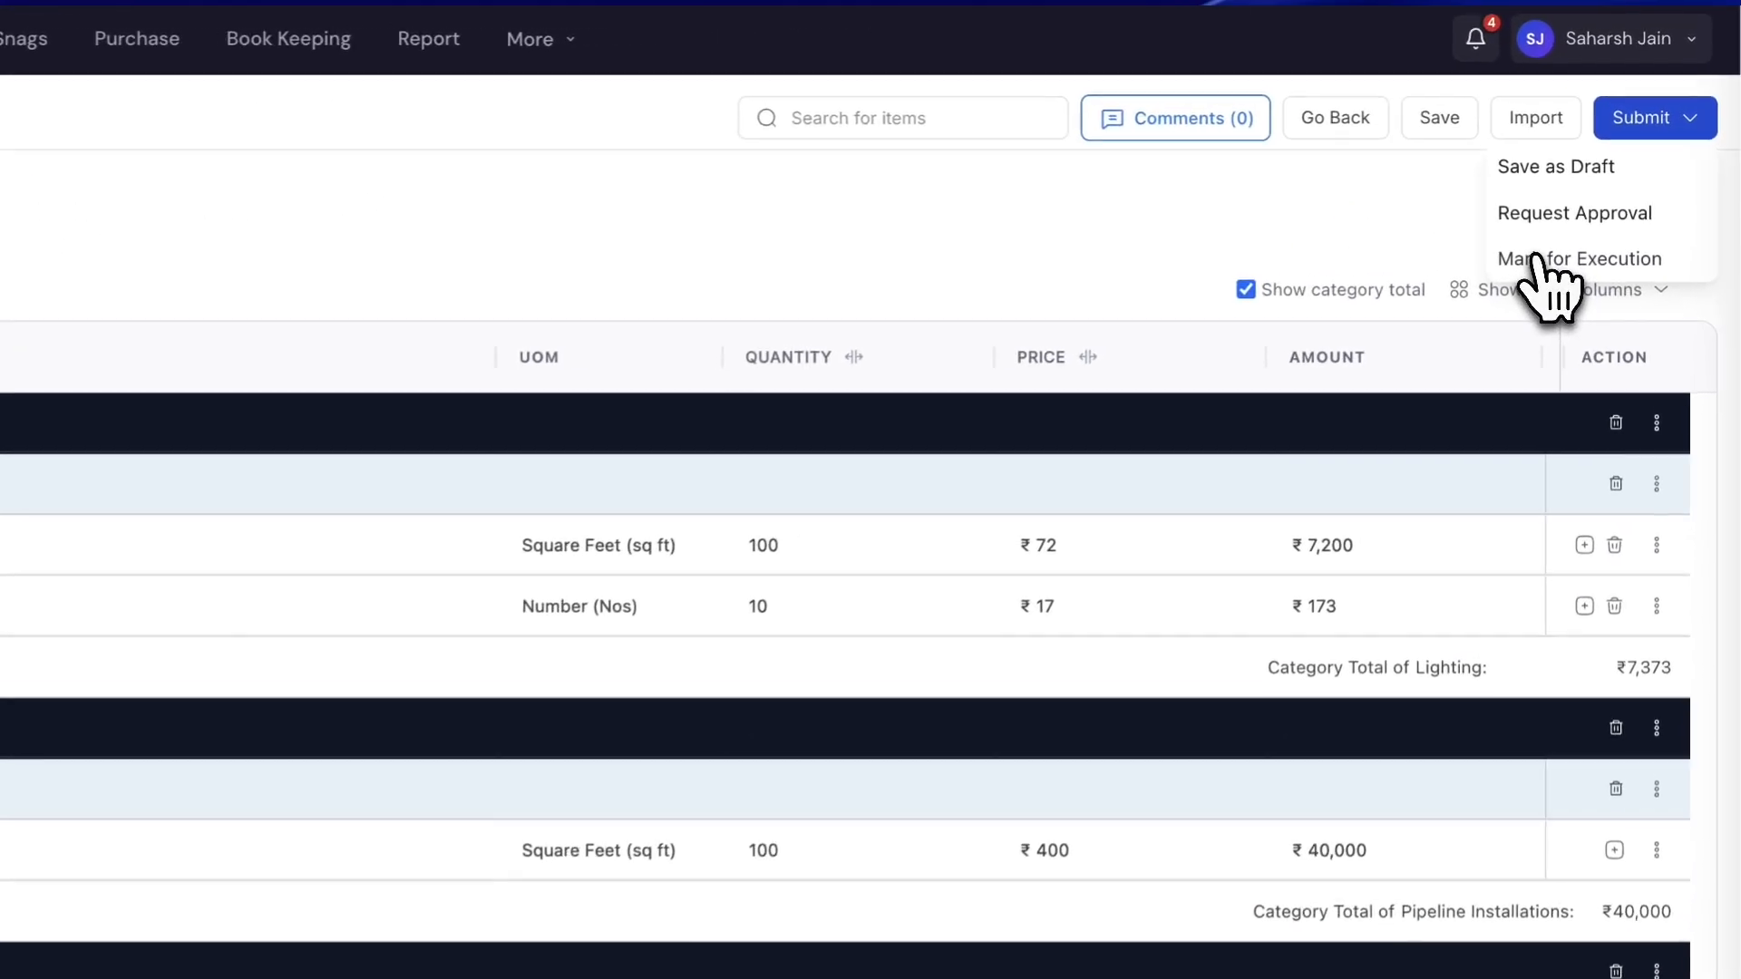
left_click(1596, 182)
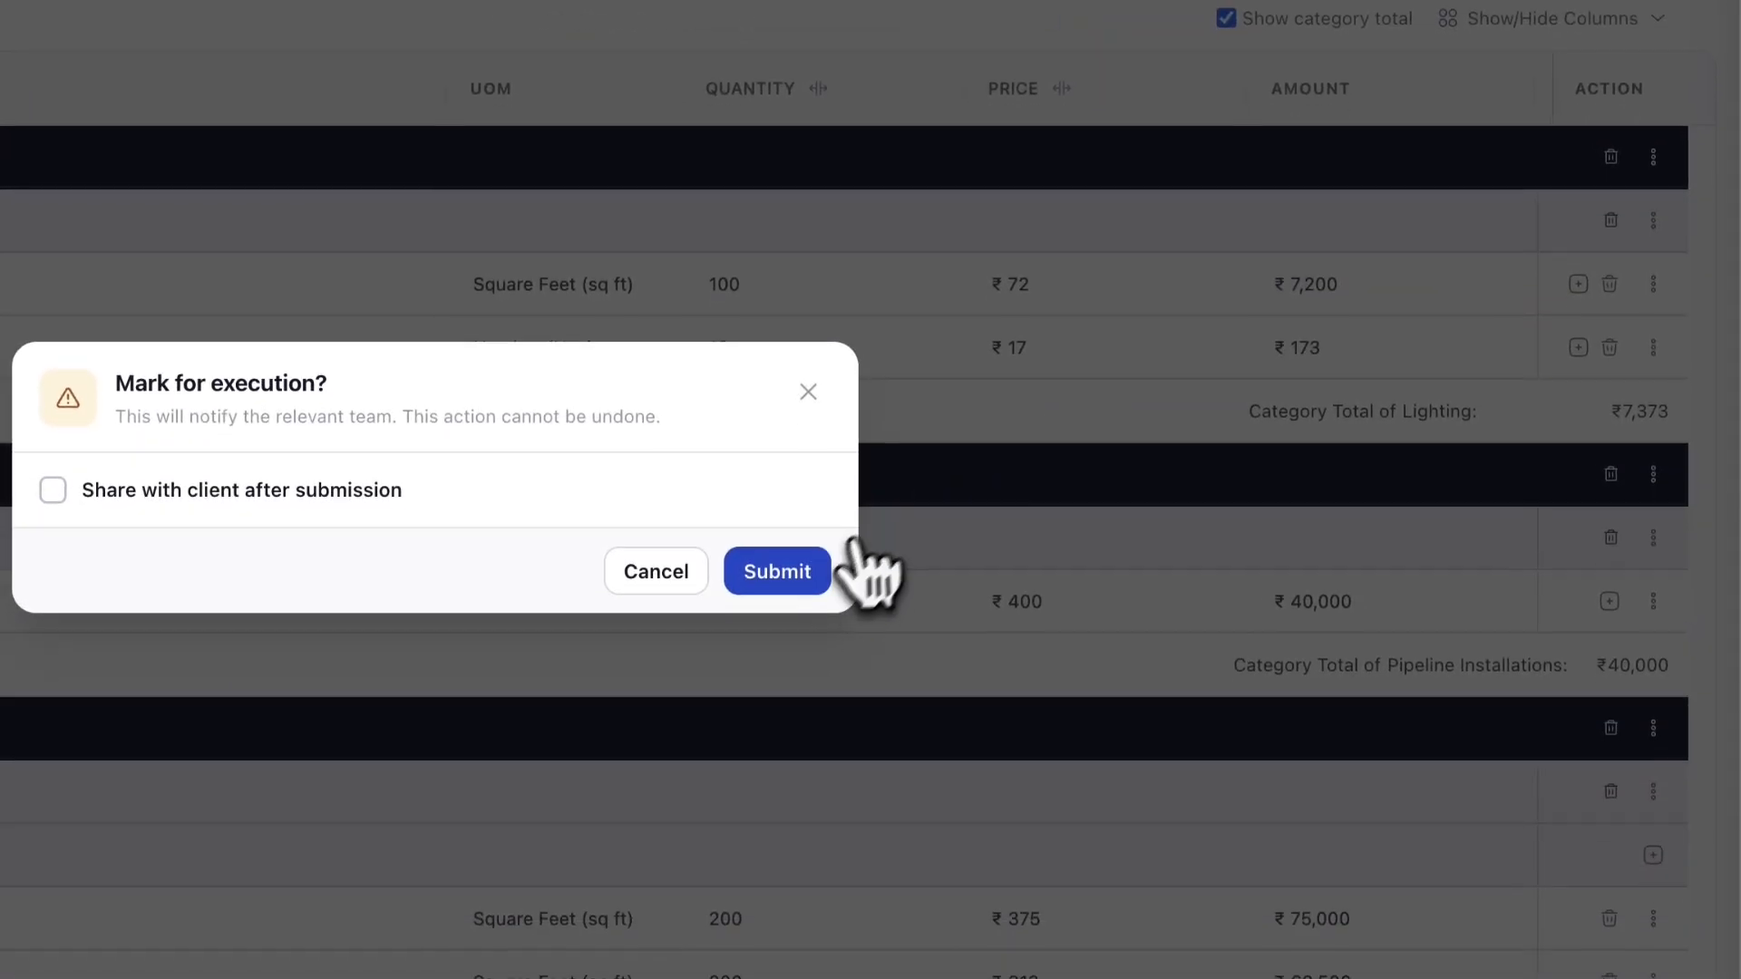
left_click(780, 727)
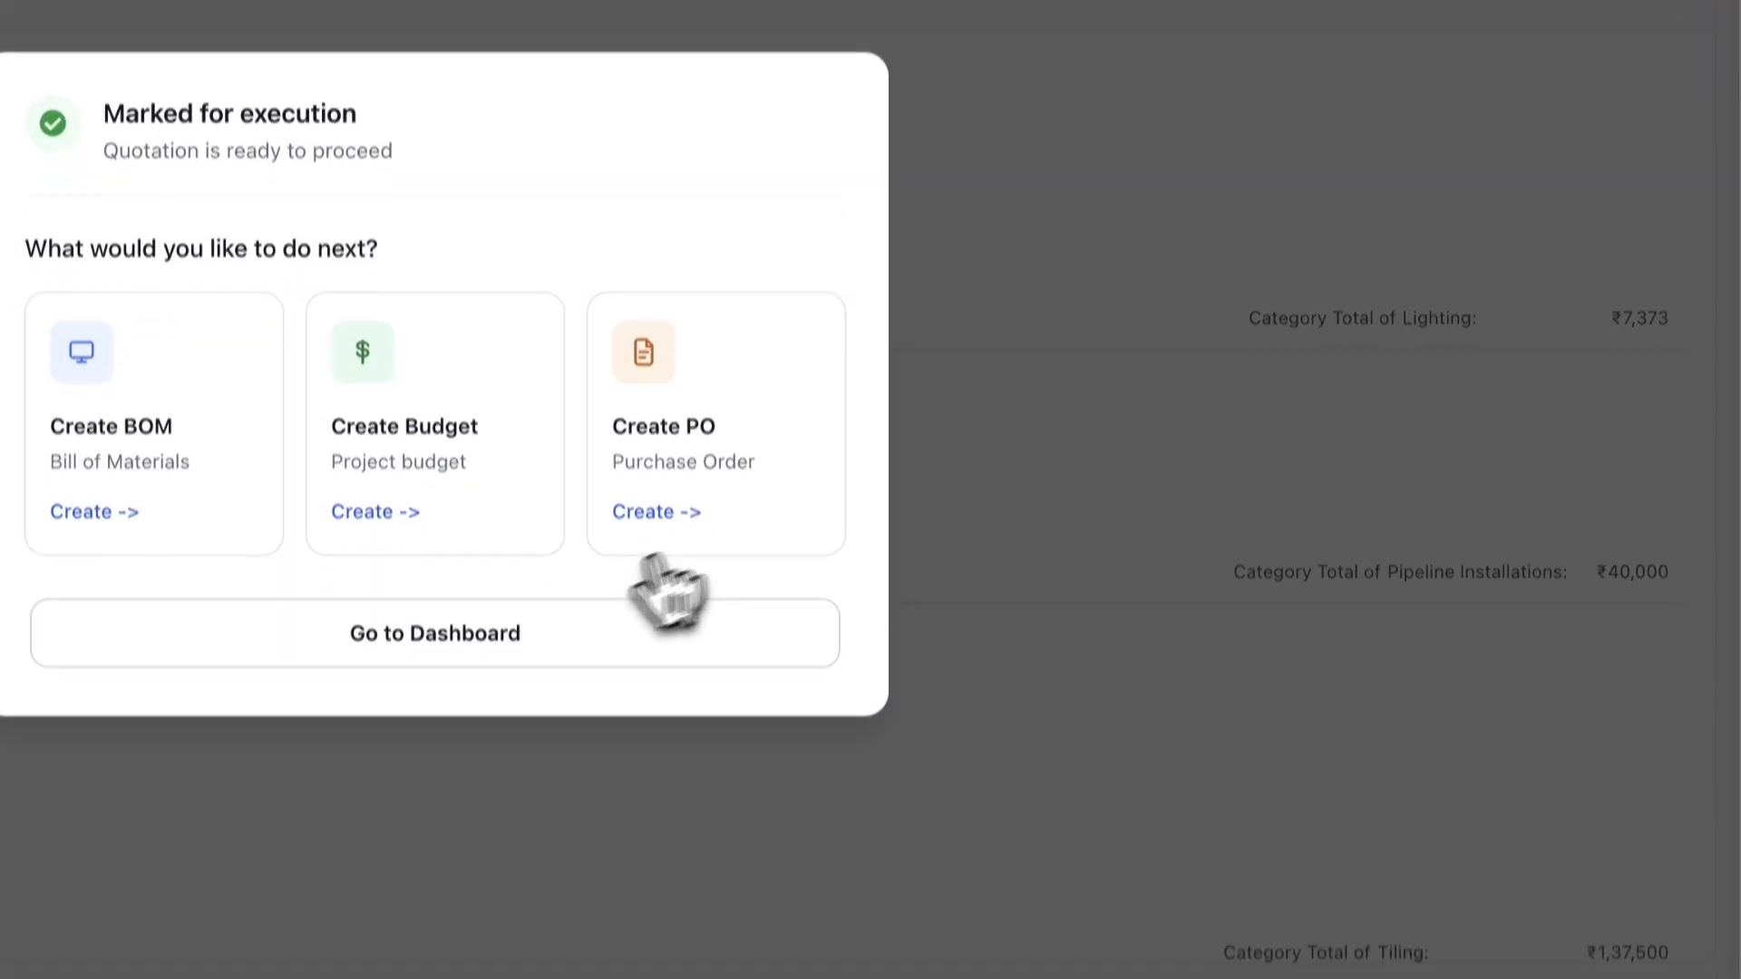
left_click(662, 717)
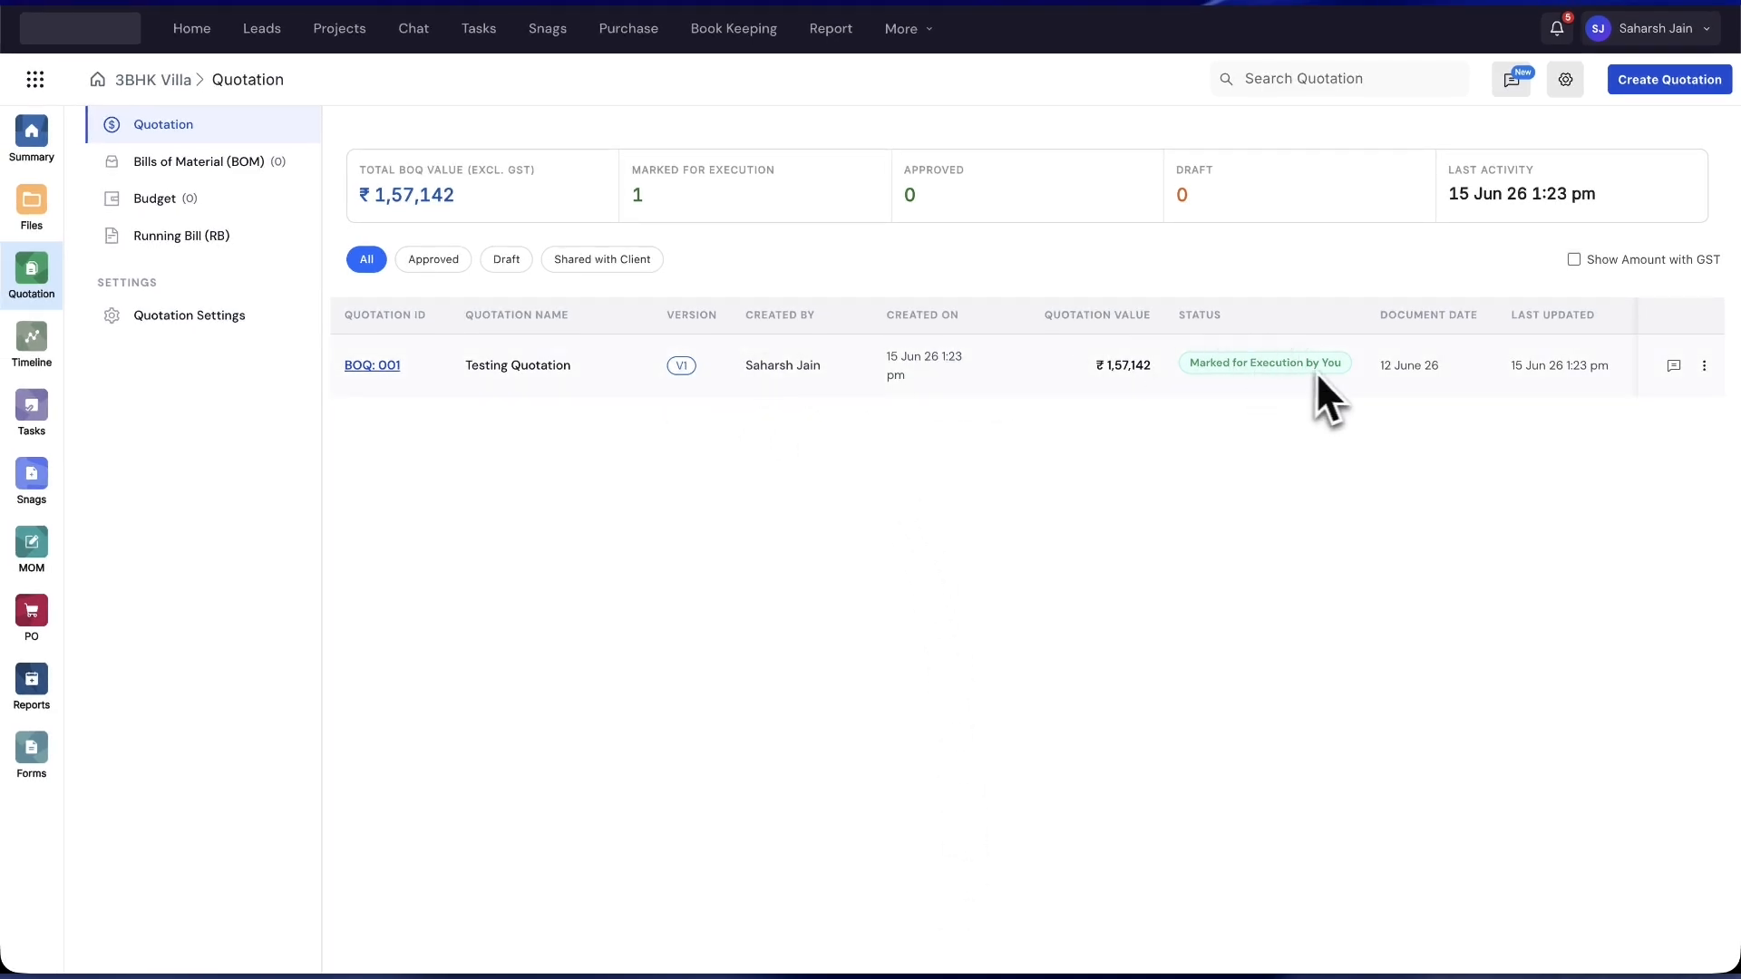
- Toggle Show Amount with GST on and back off, then open BOQ: 001
left_click(1574, 259)
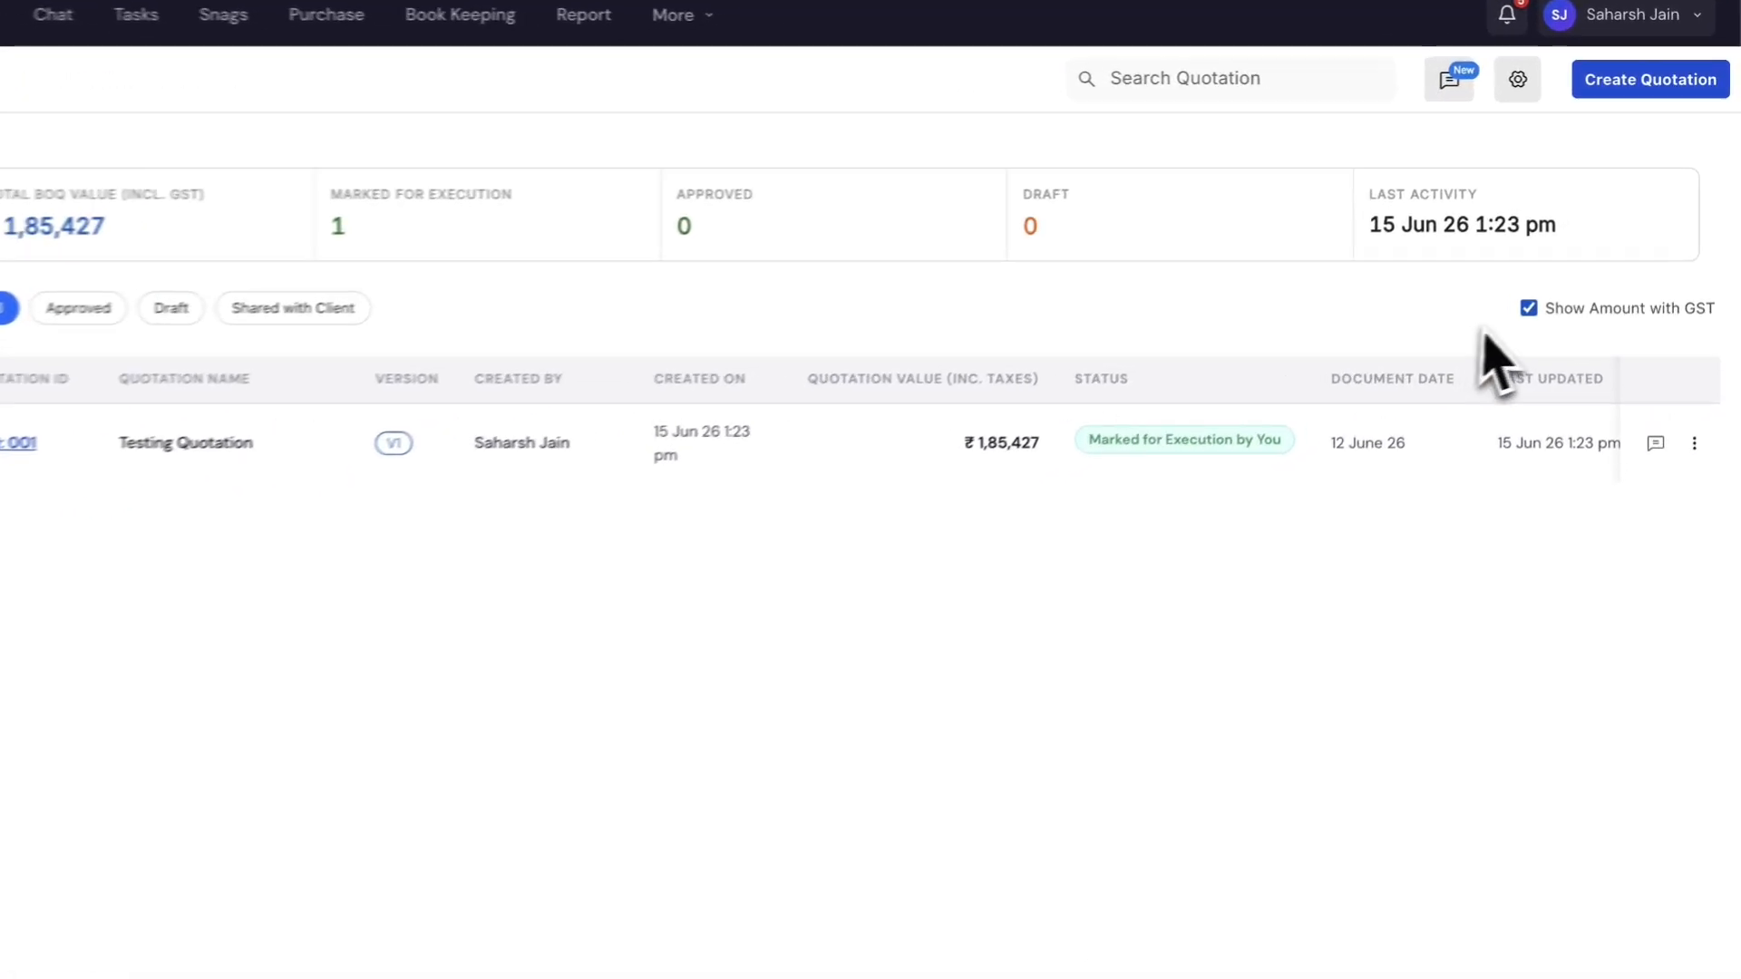
left_click(1529, 309)
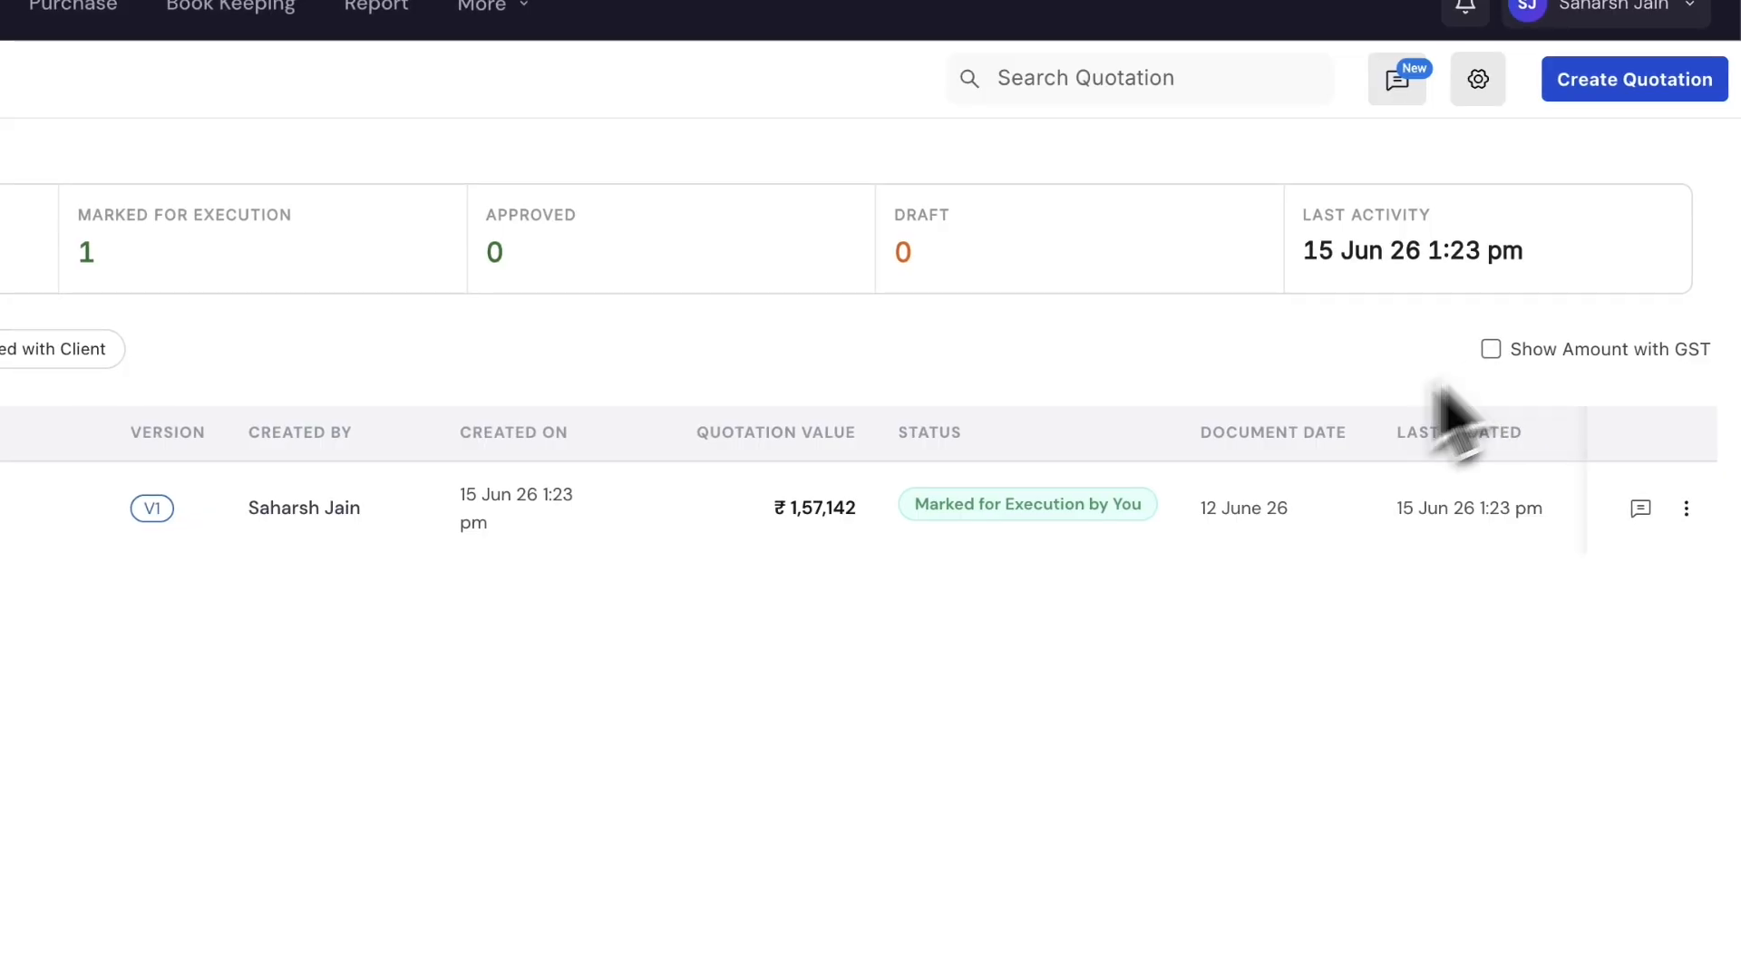
left_click(1504, 343)
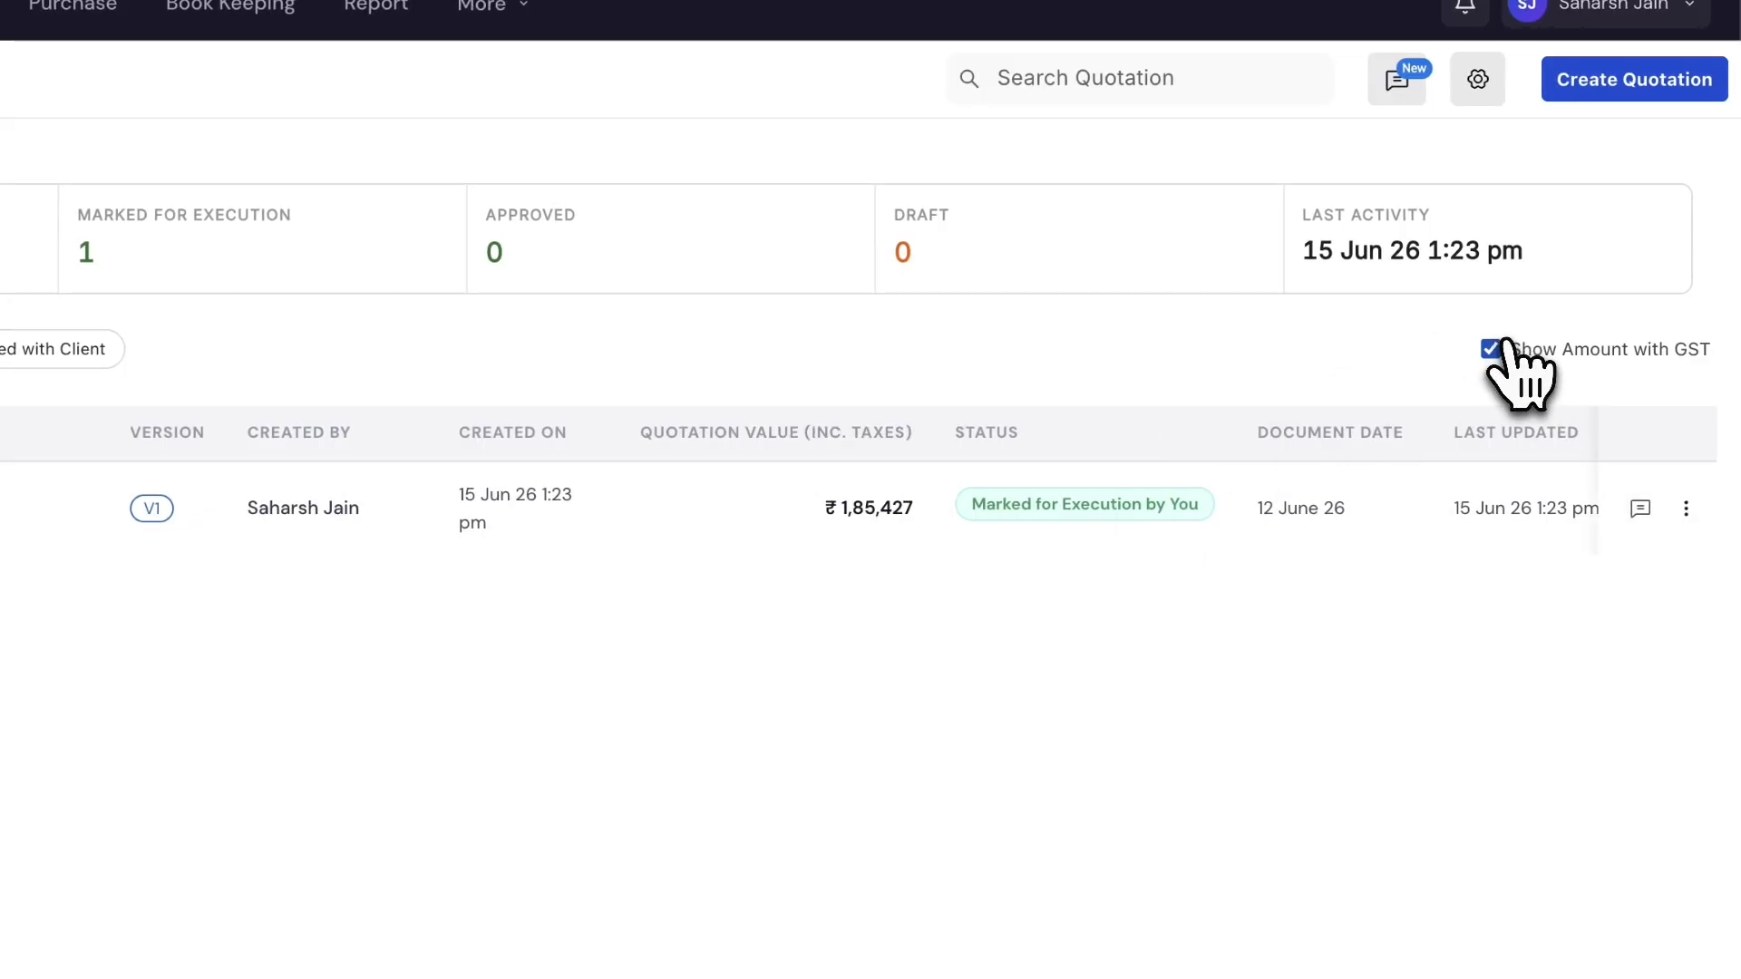
left_click(1496, 346)
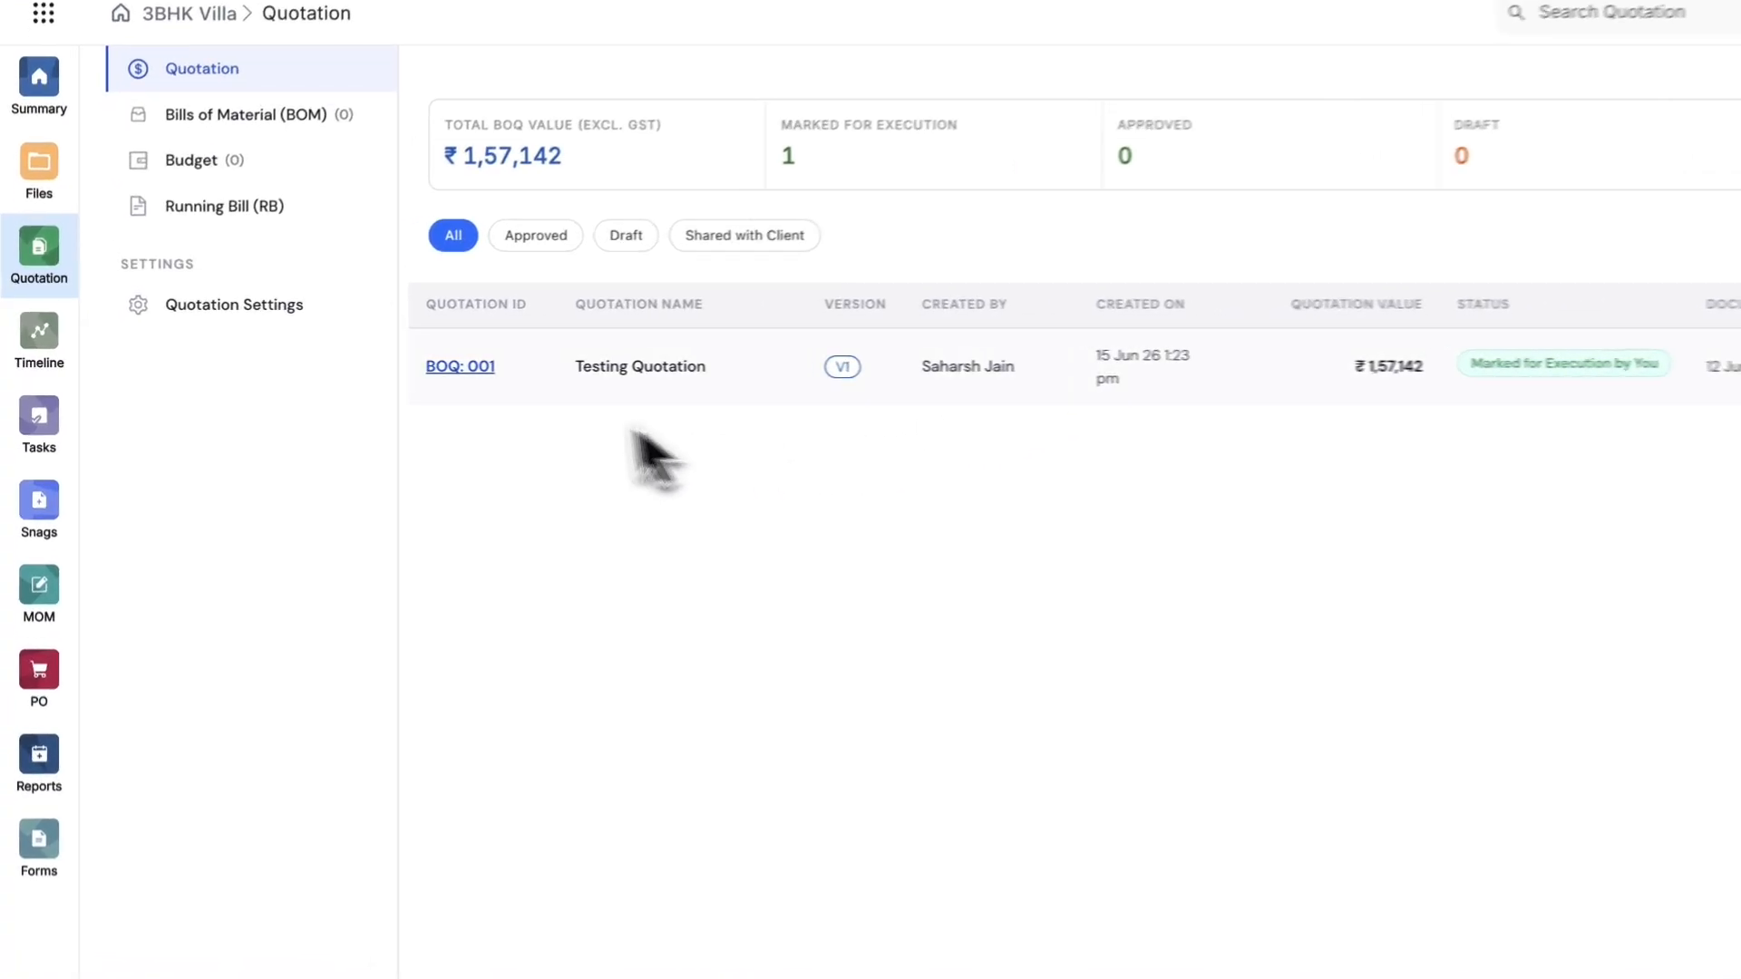
left_click(585, 368)
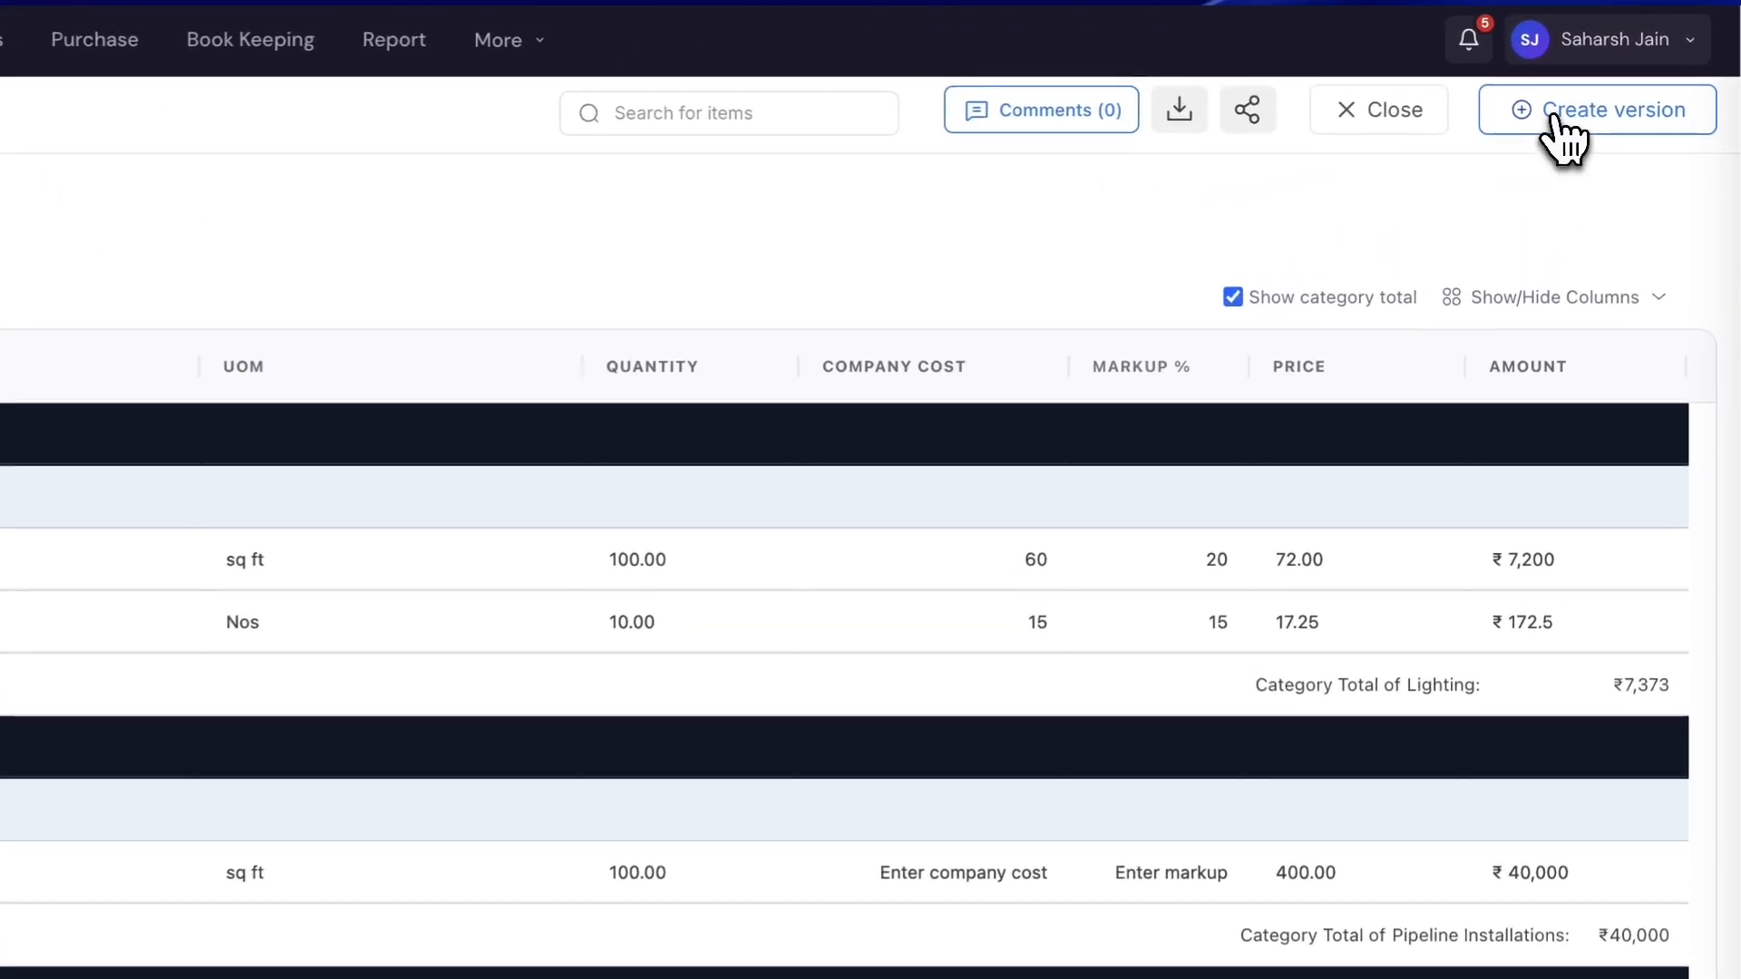
- Create revision V2 and change the Drainage Pipeline Installation price from 400 to 350
left_click(1616, 81)
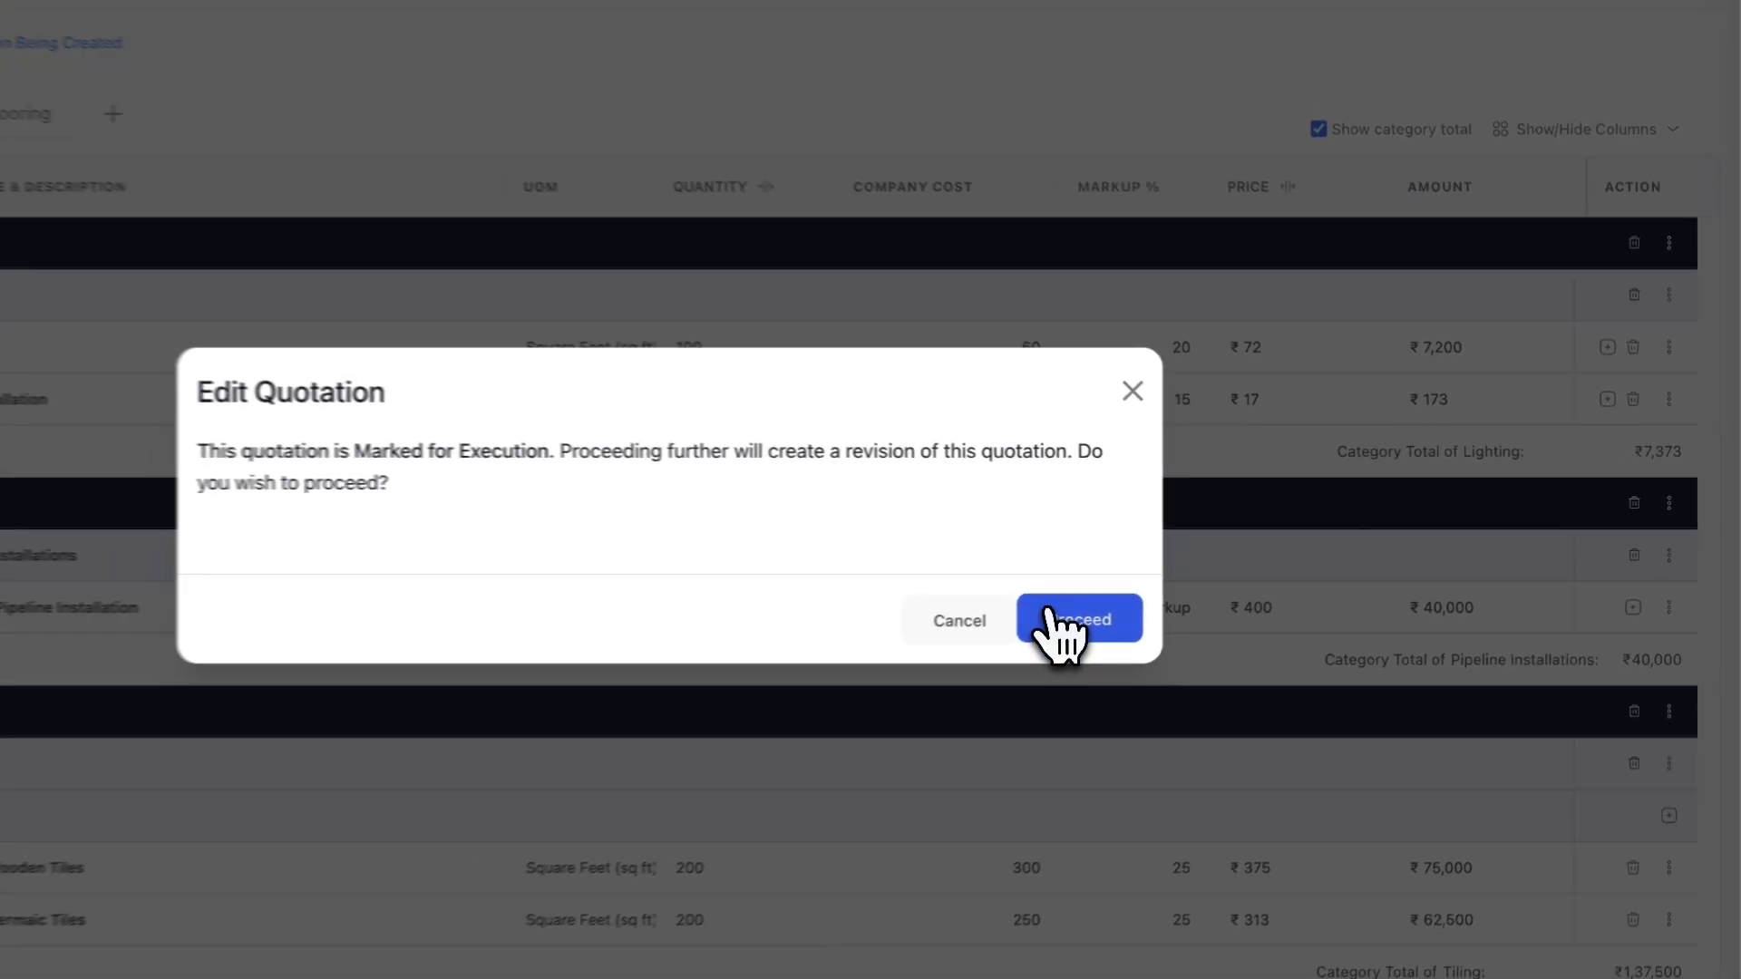
left_click(1168, 602)
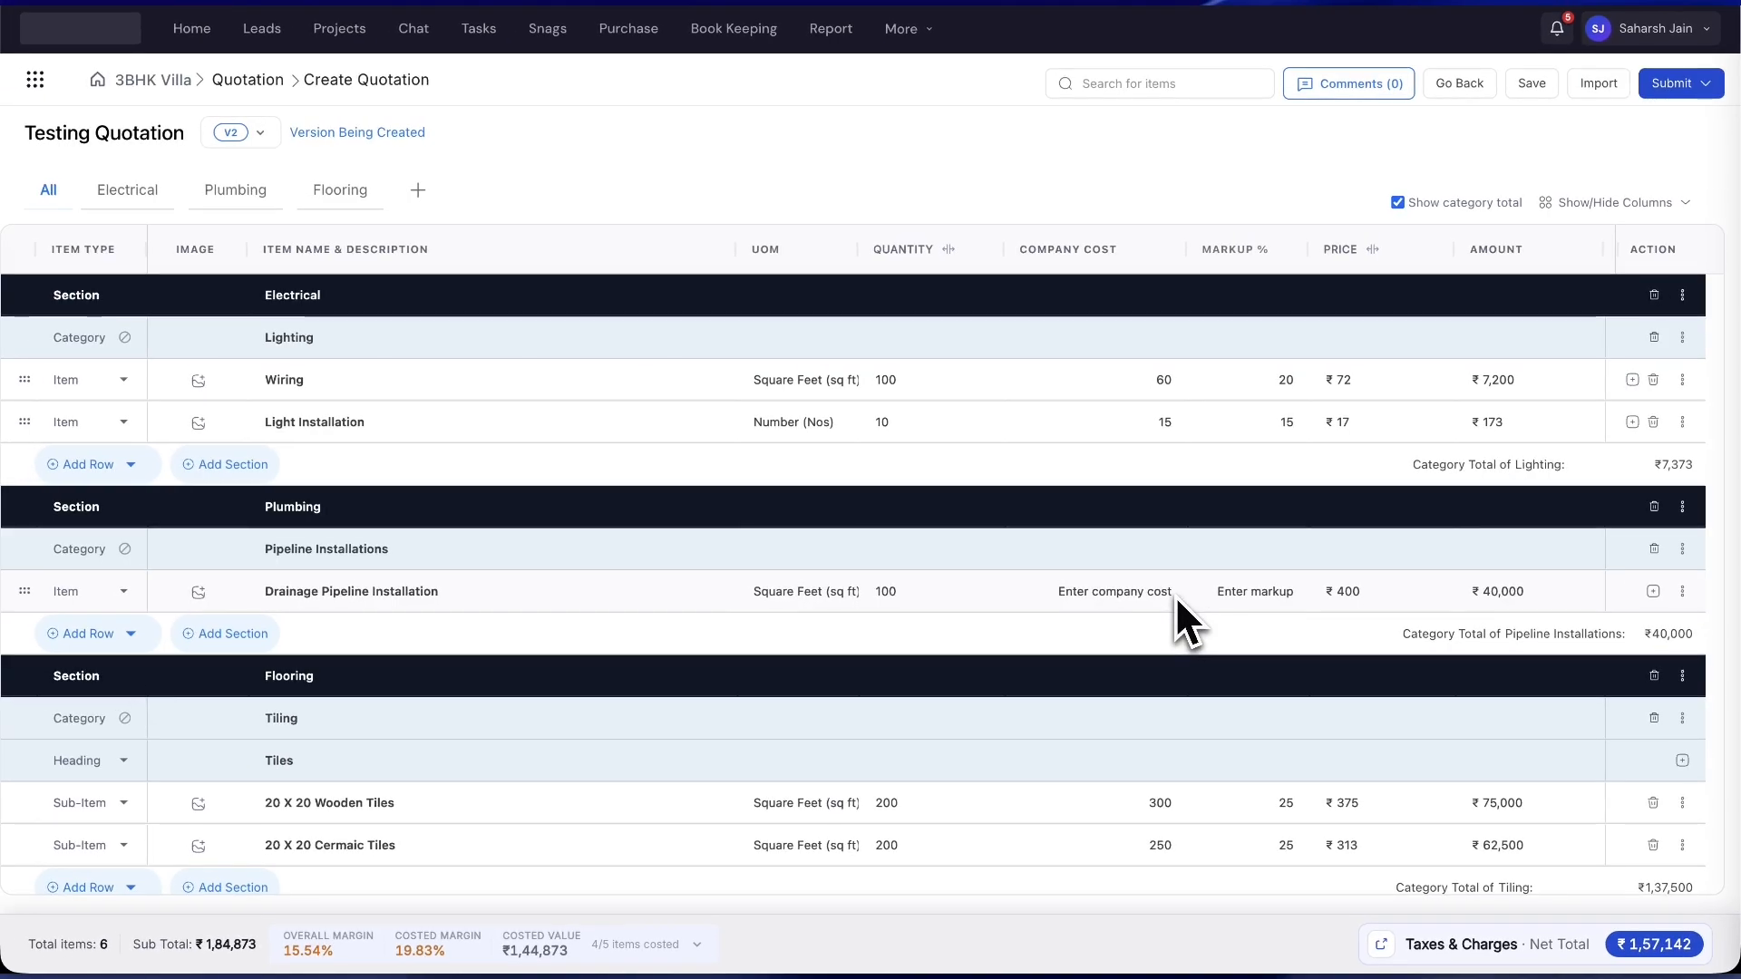
scroll(901, 565, "down", 2)
scroll(896, 565, "up", 2)
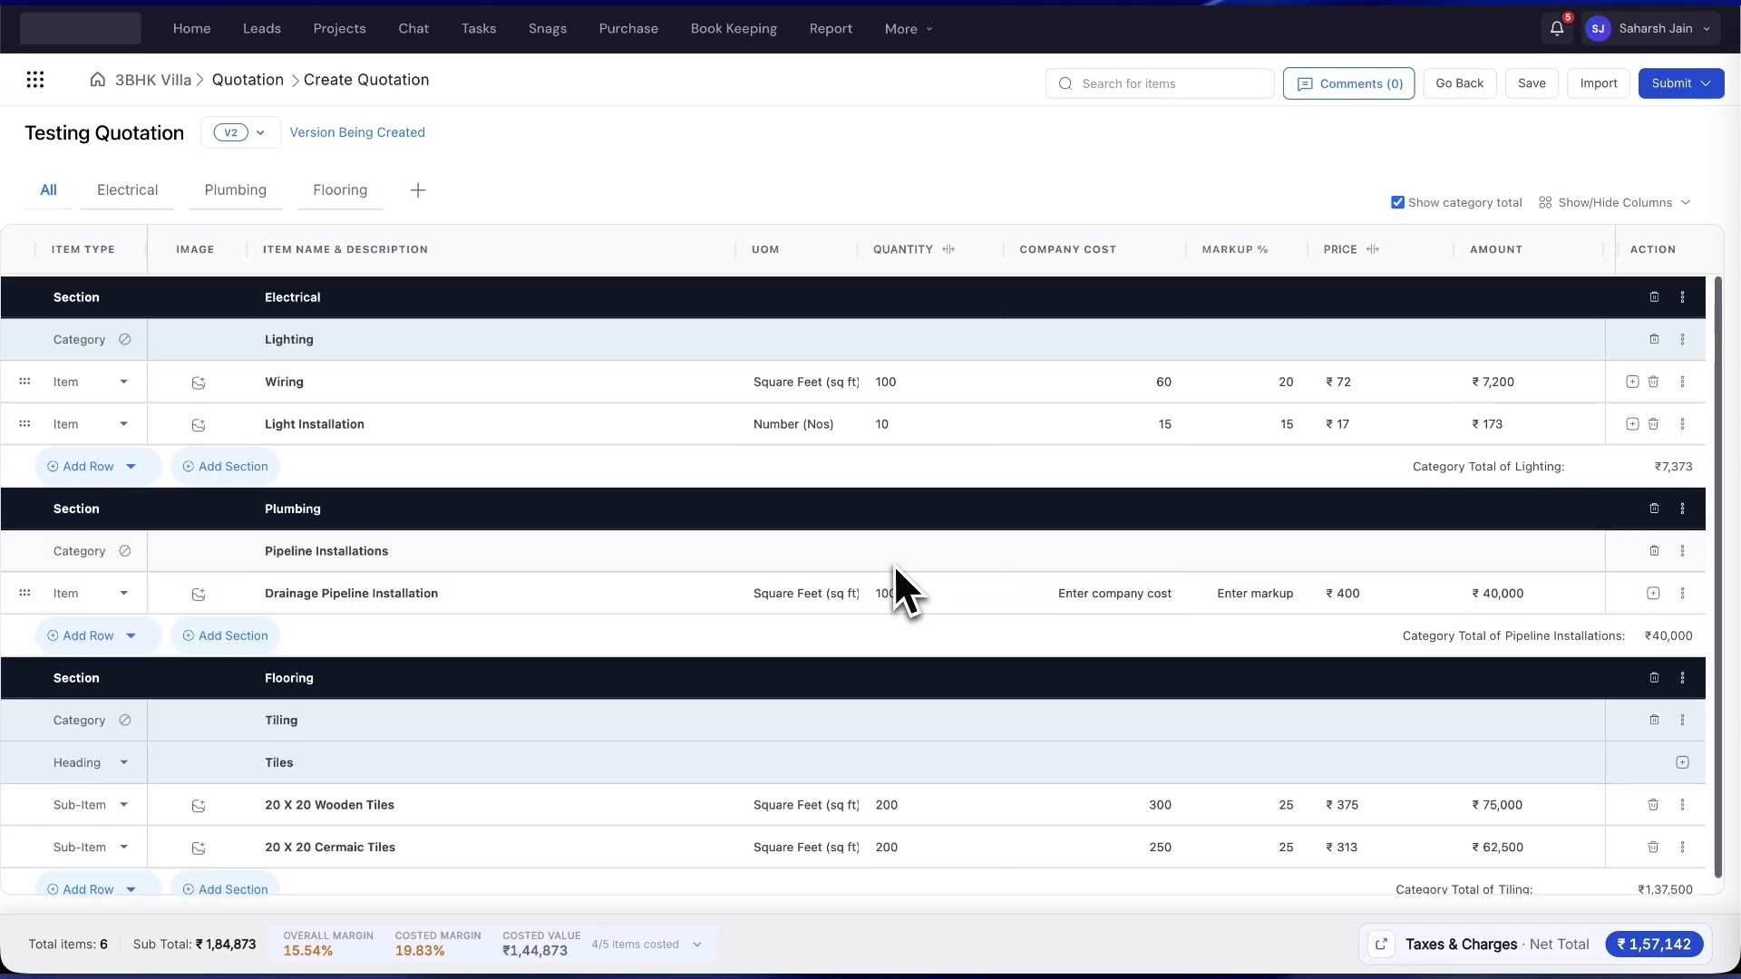
scroll(894, 566, "down", 1)
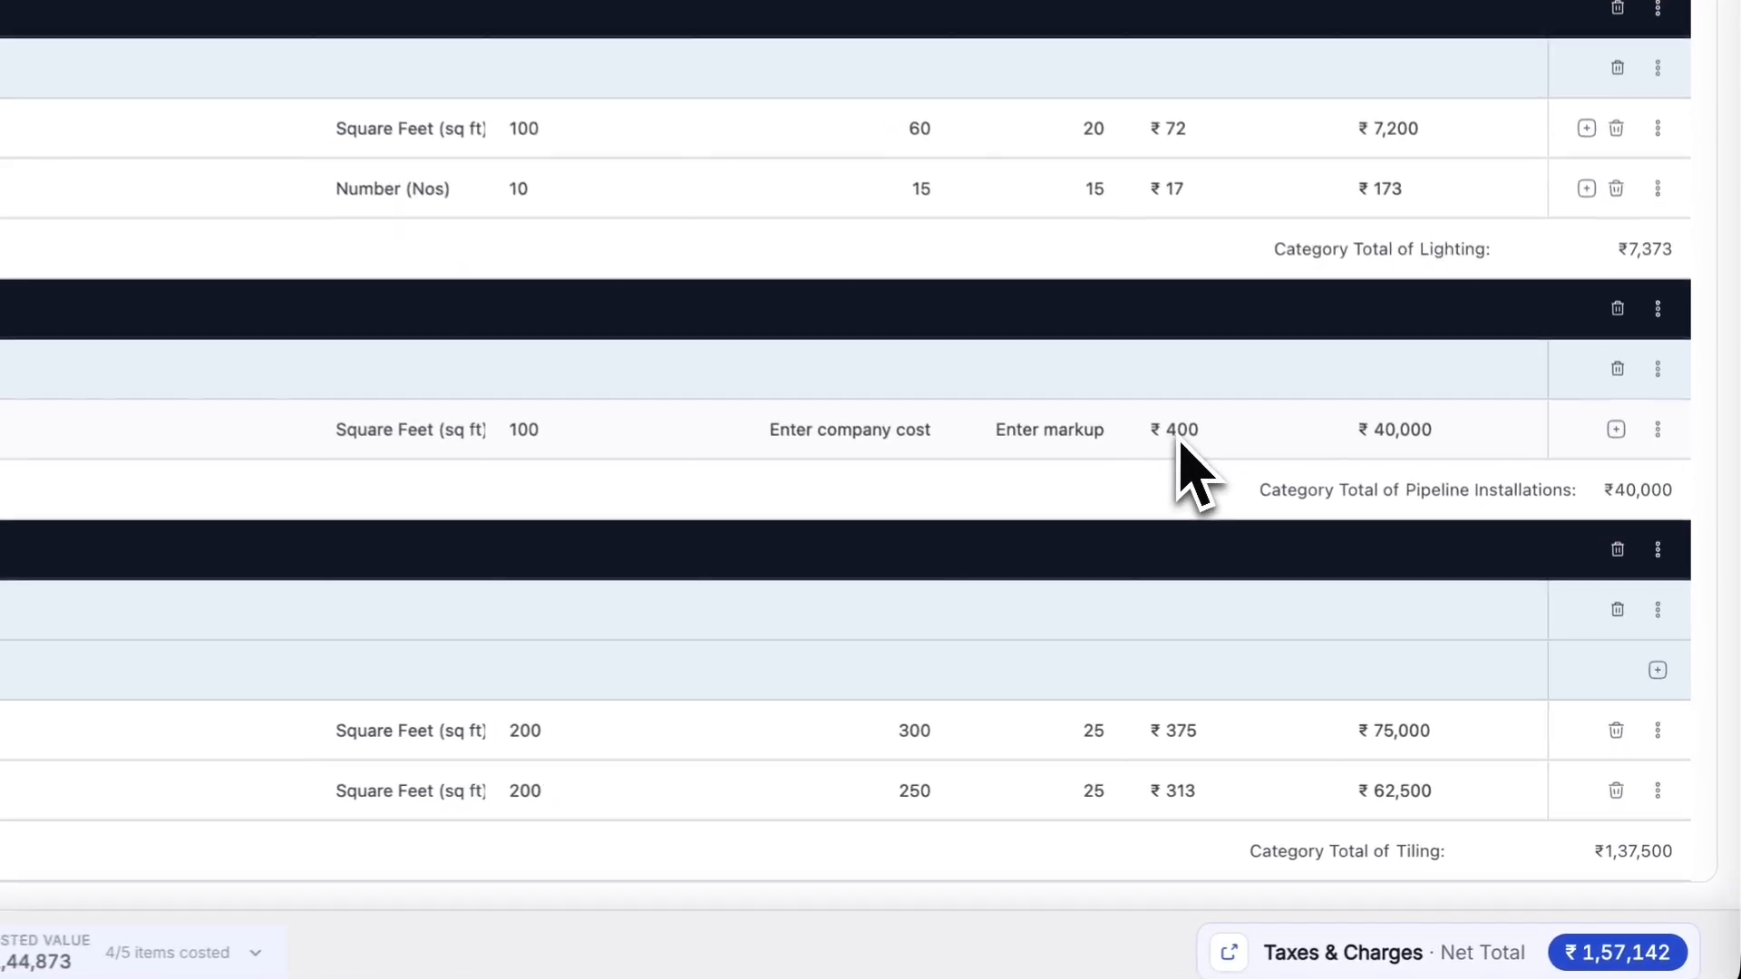
left_click(1343, 579)
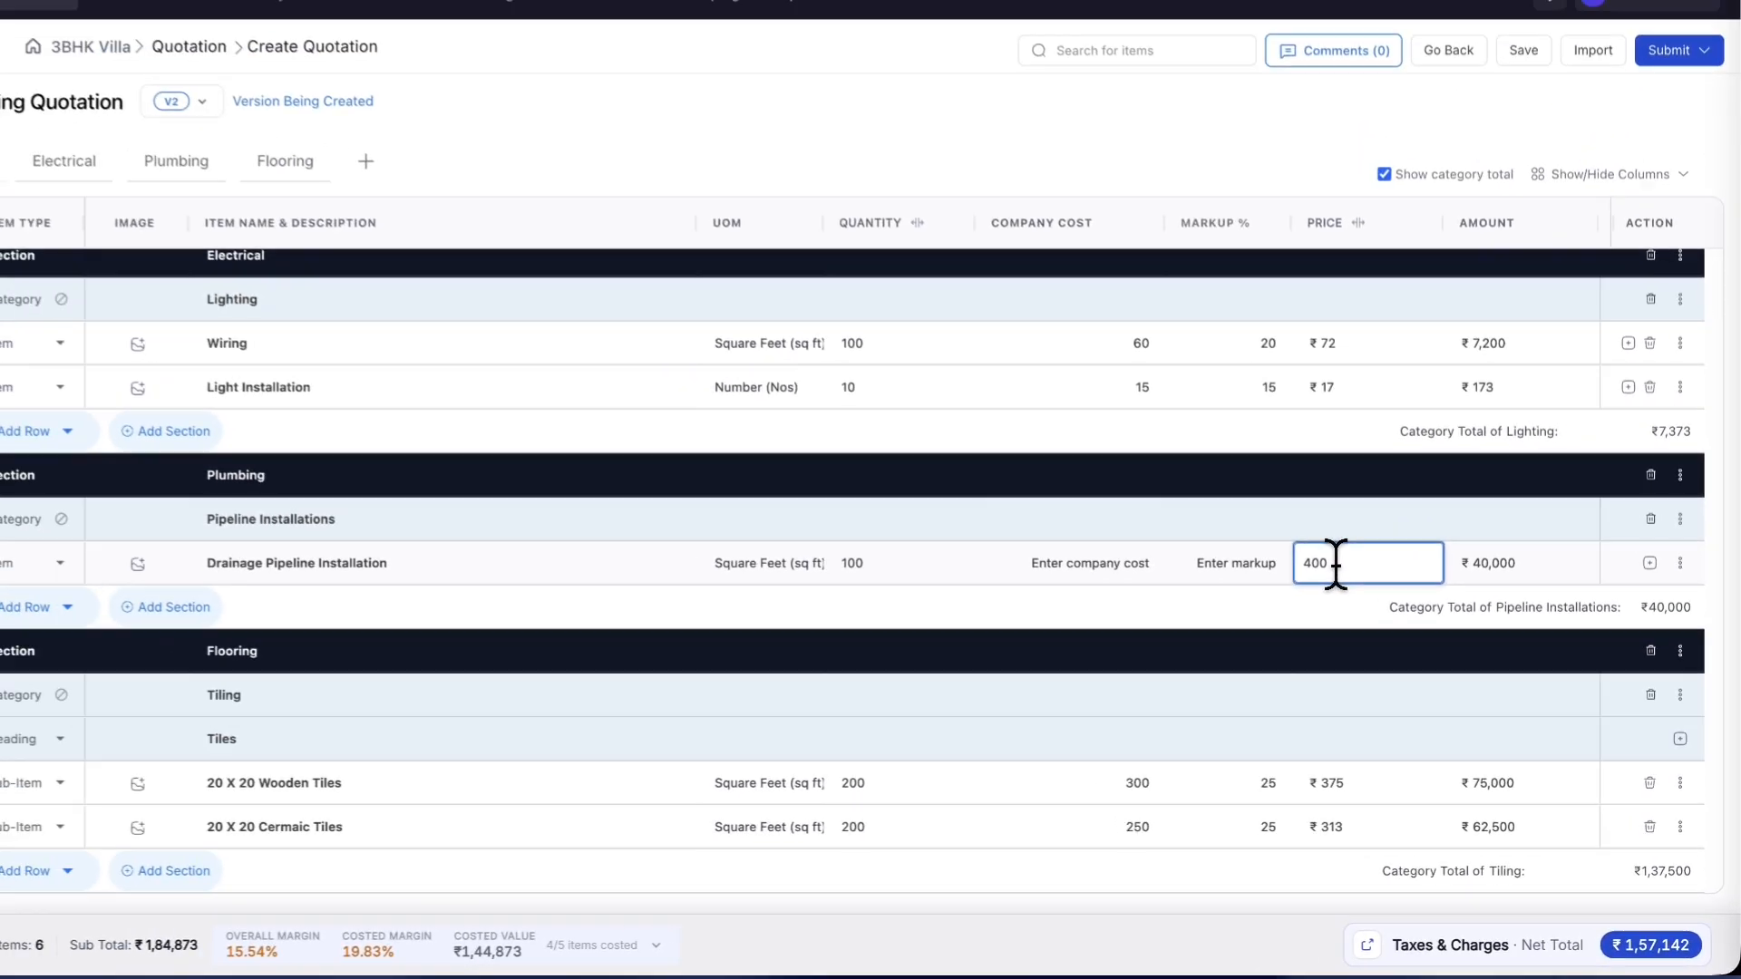
type("350")
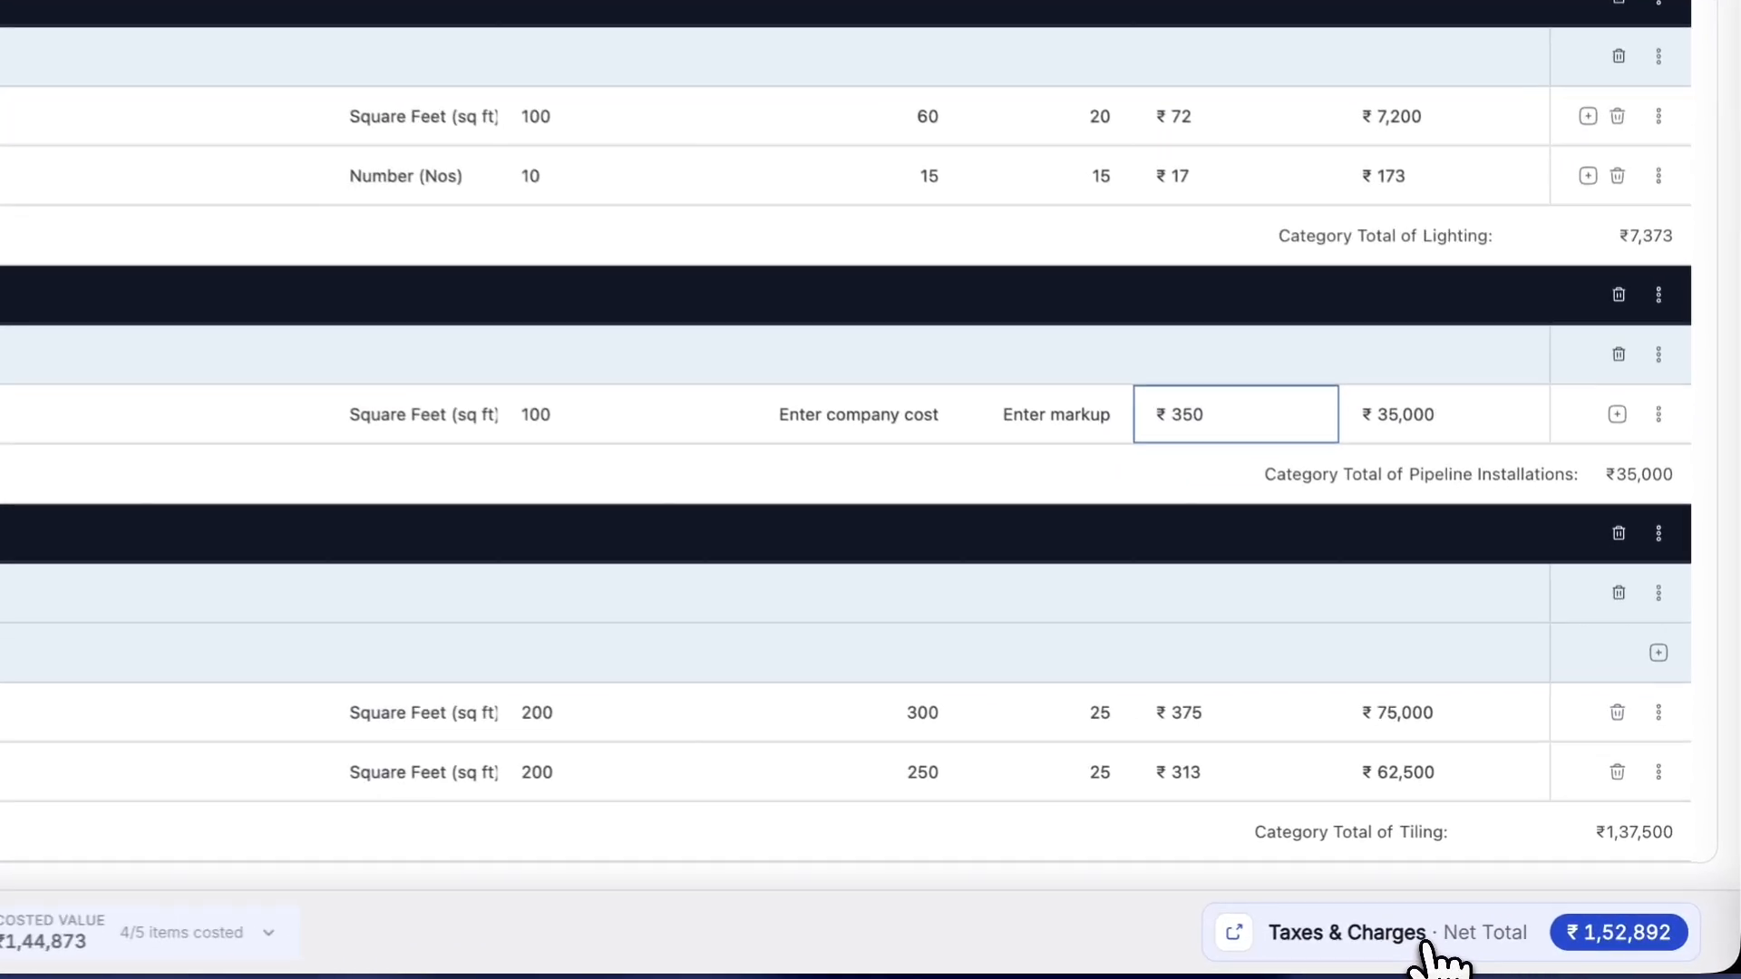
- Save V2's taxes and charges, mark V2 for execution, and go back to the dashboard (₹1,52,892)
left_click(1517, 948)
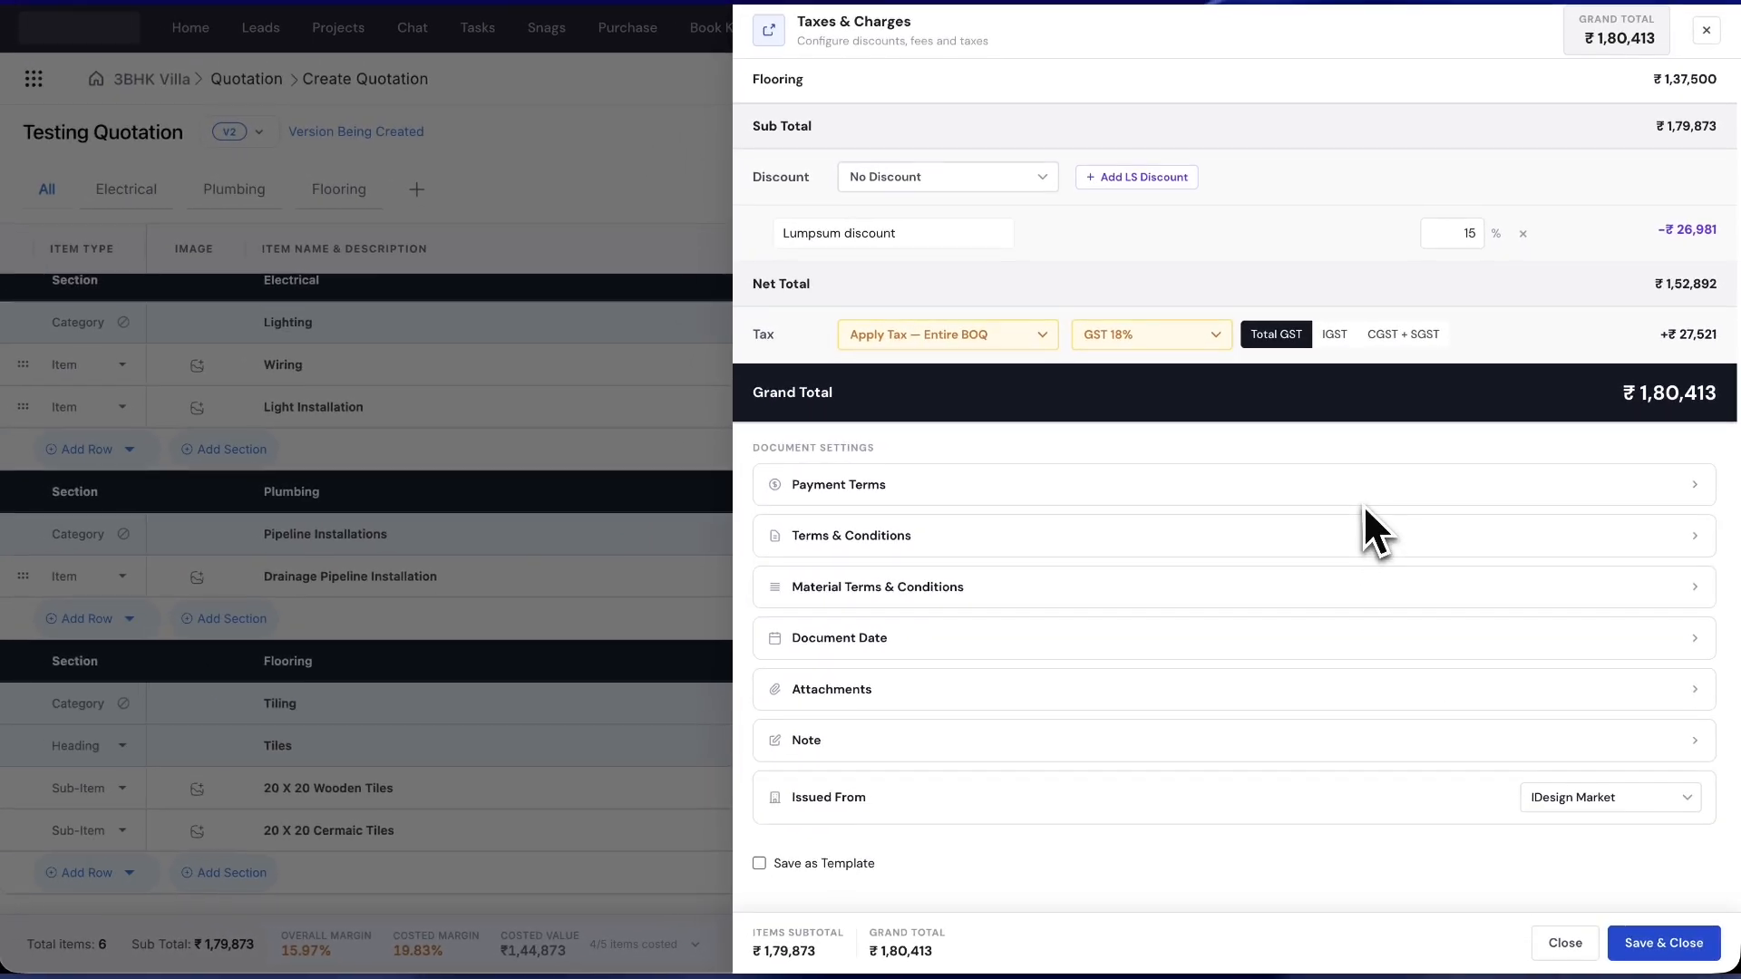
scroll(1297, 571, "up", 3)
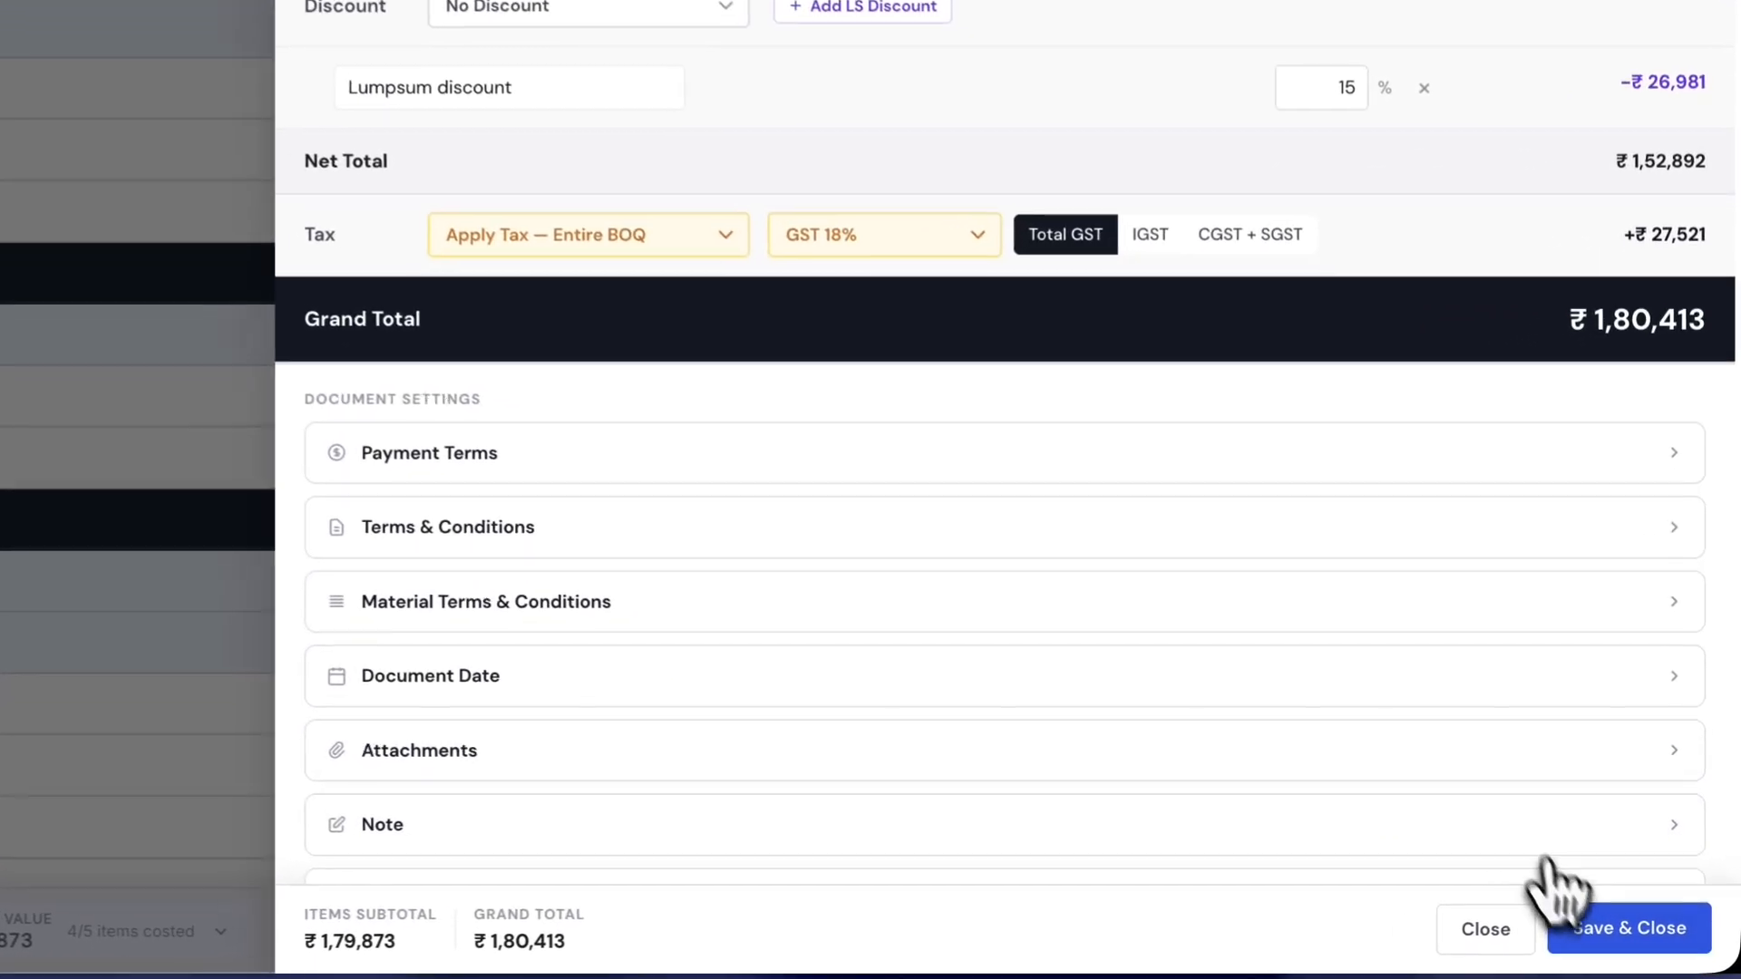
left_click(1623, 943)
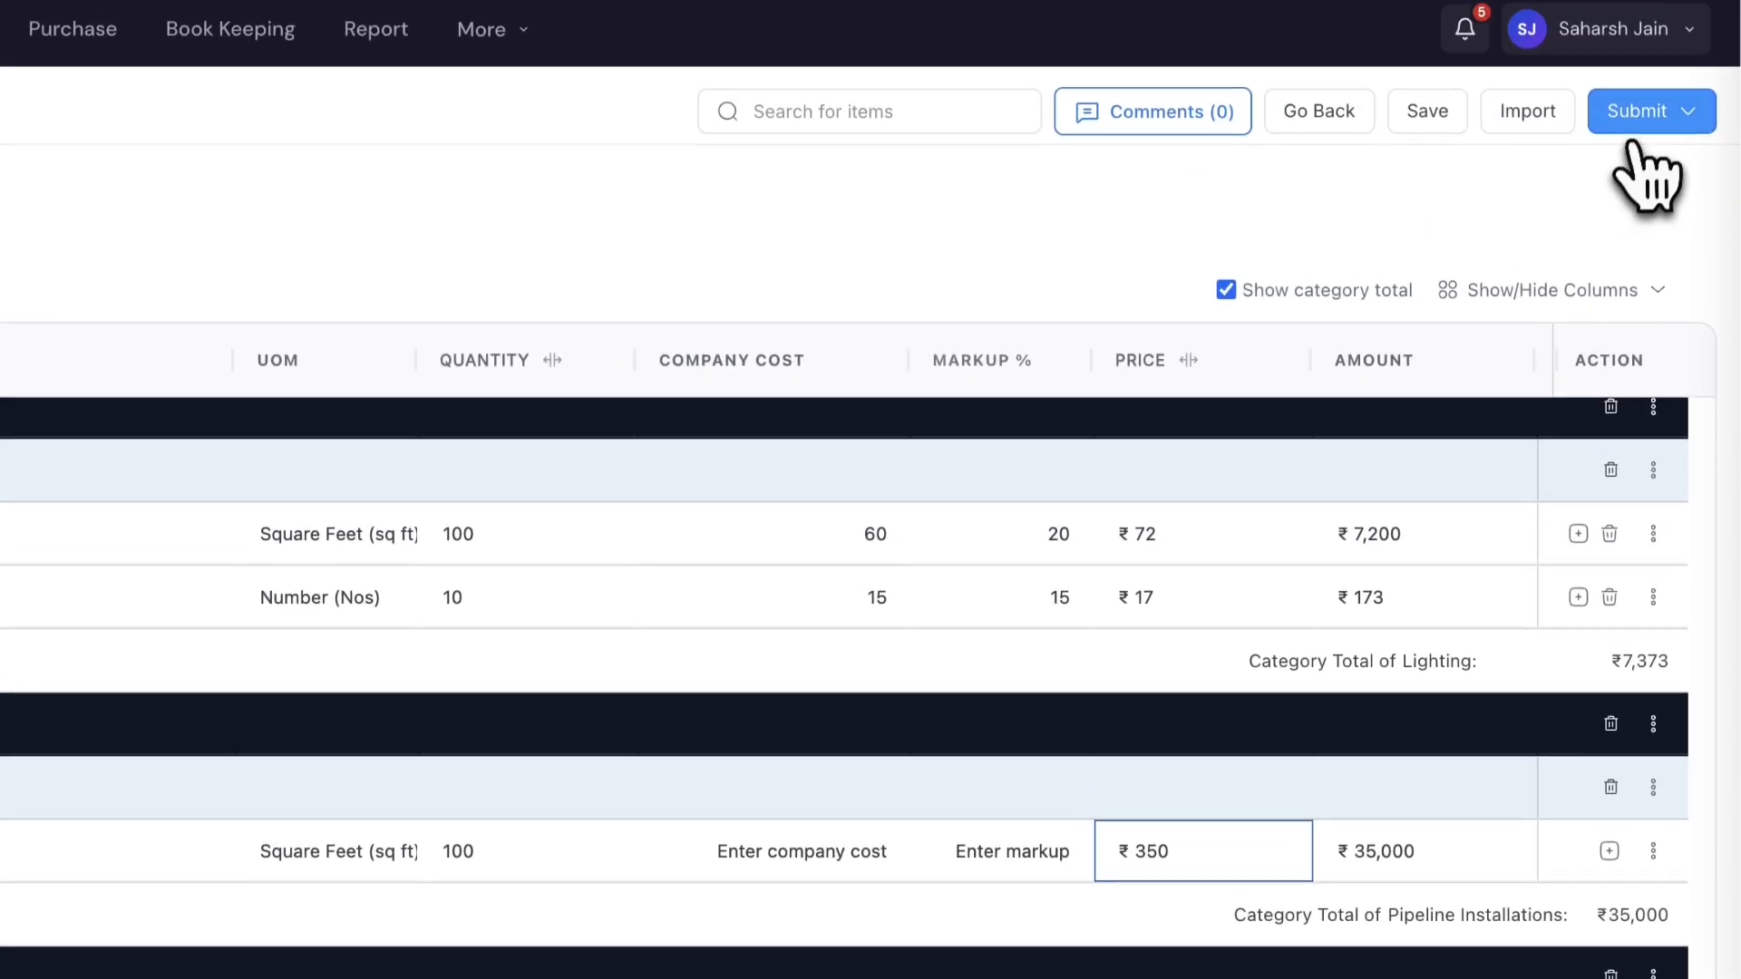
left_click(1638, 125)
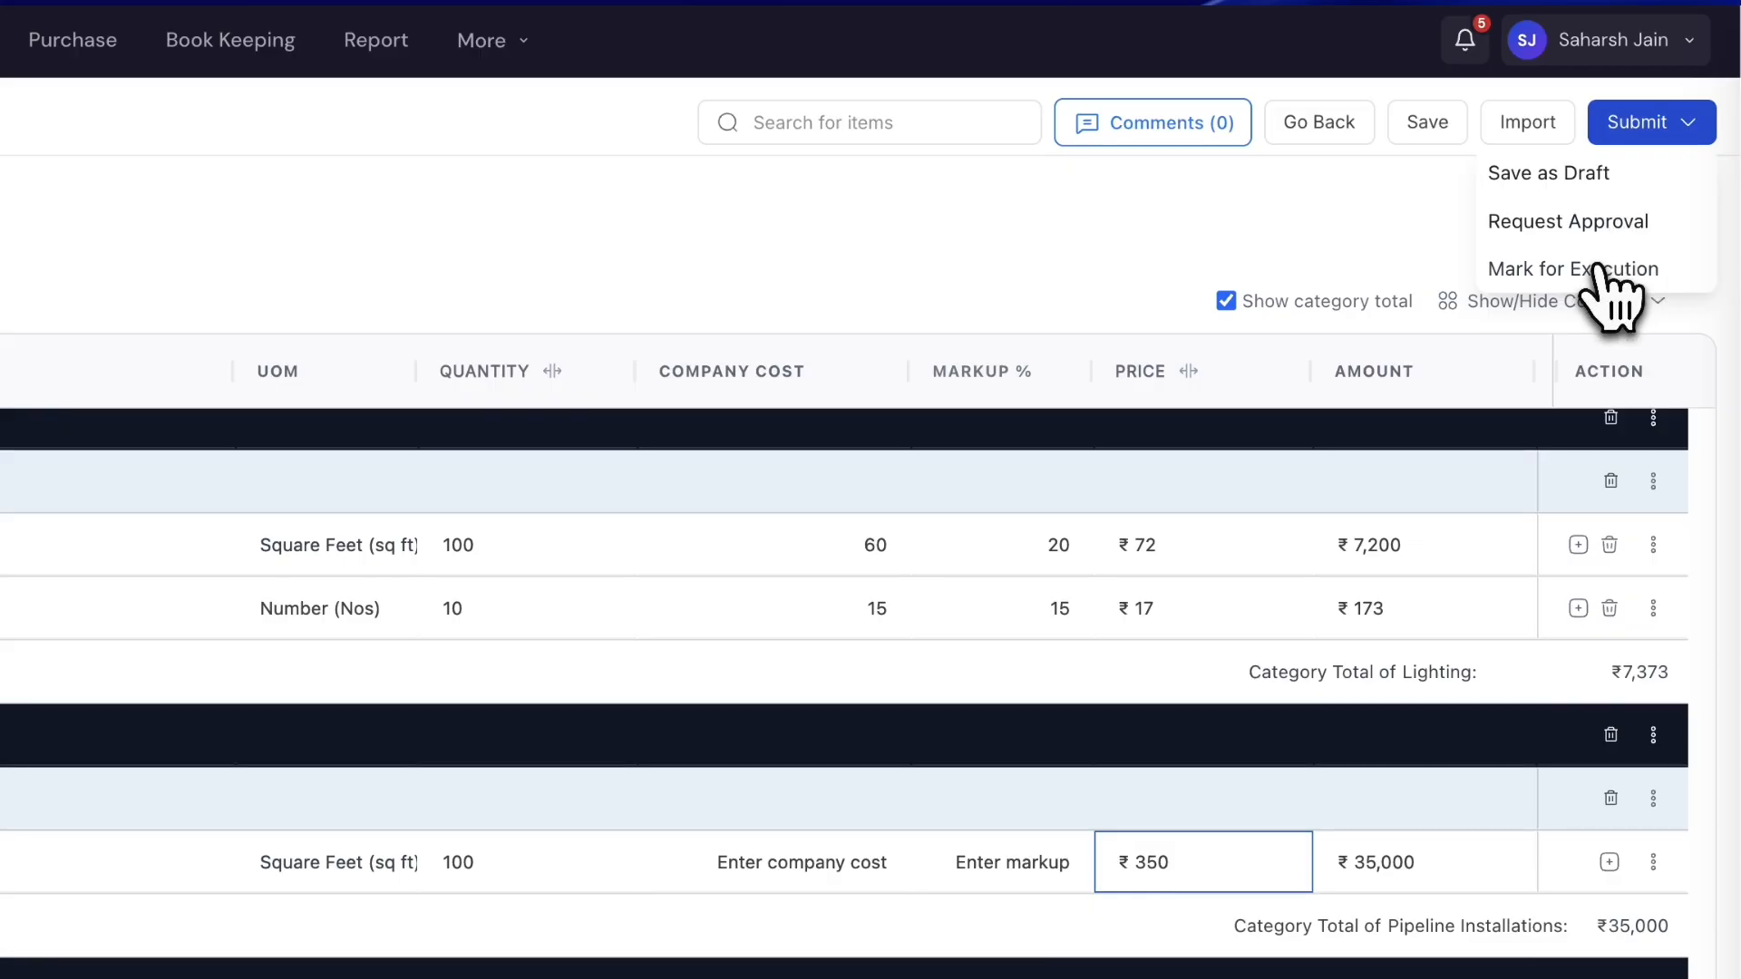
left_click(1603, 272)
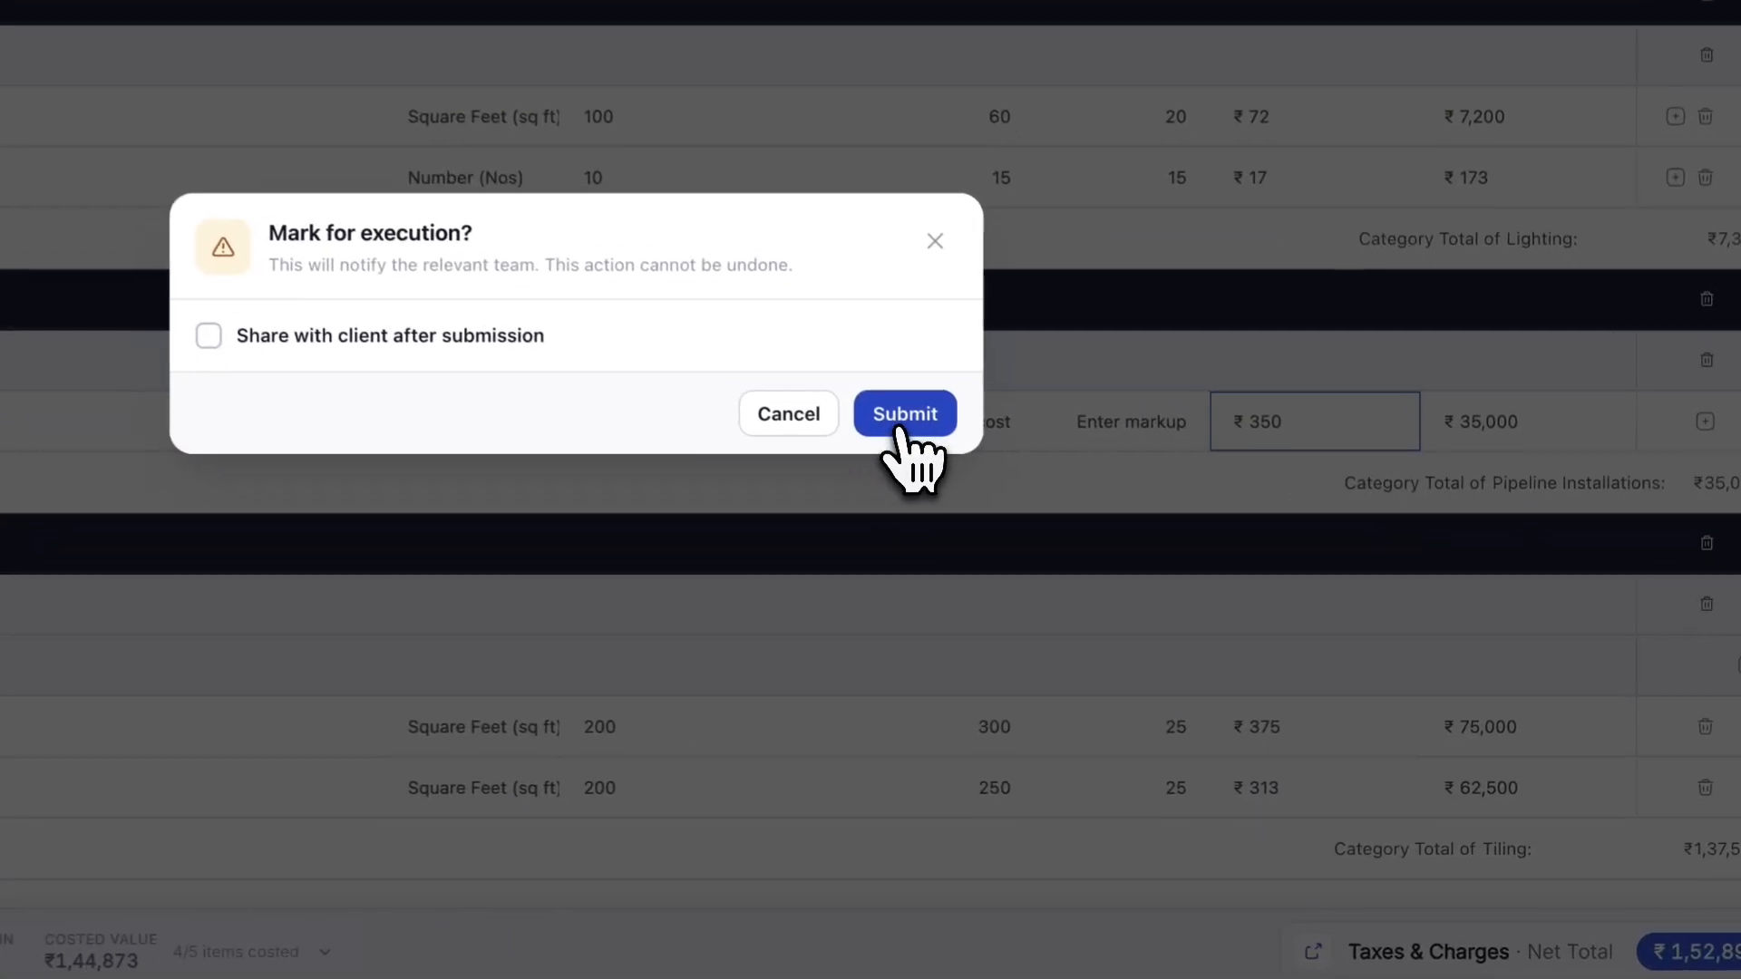
left_click(1098, 572)
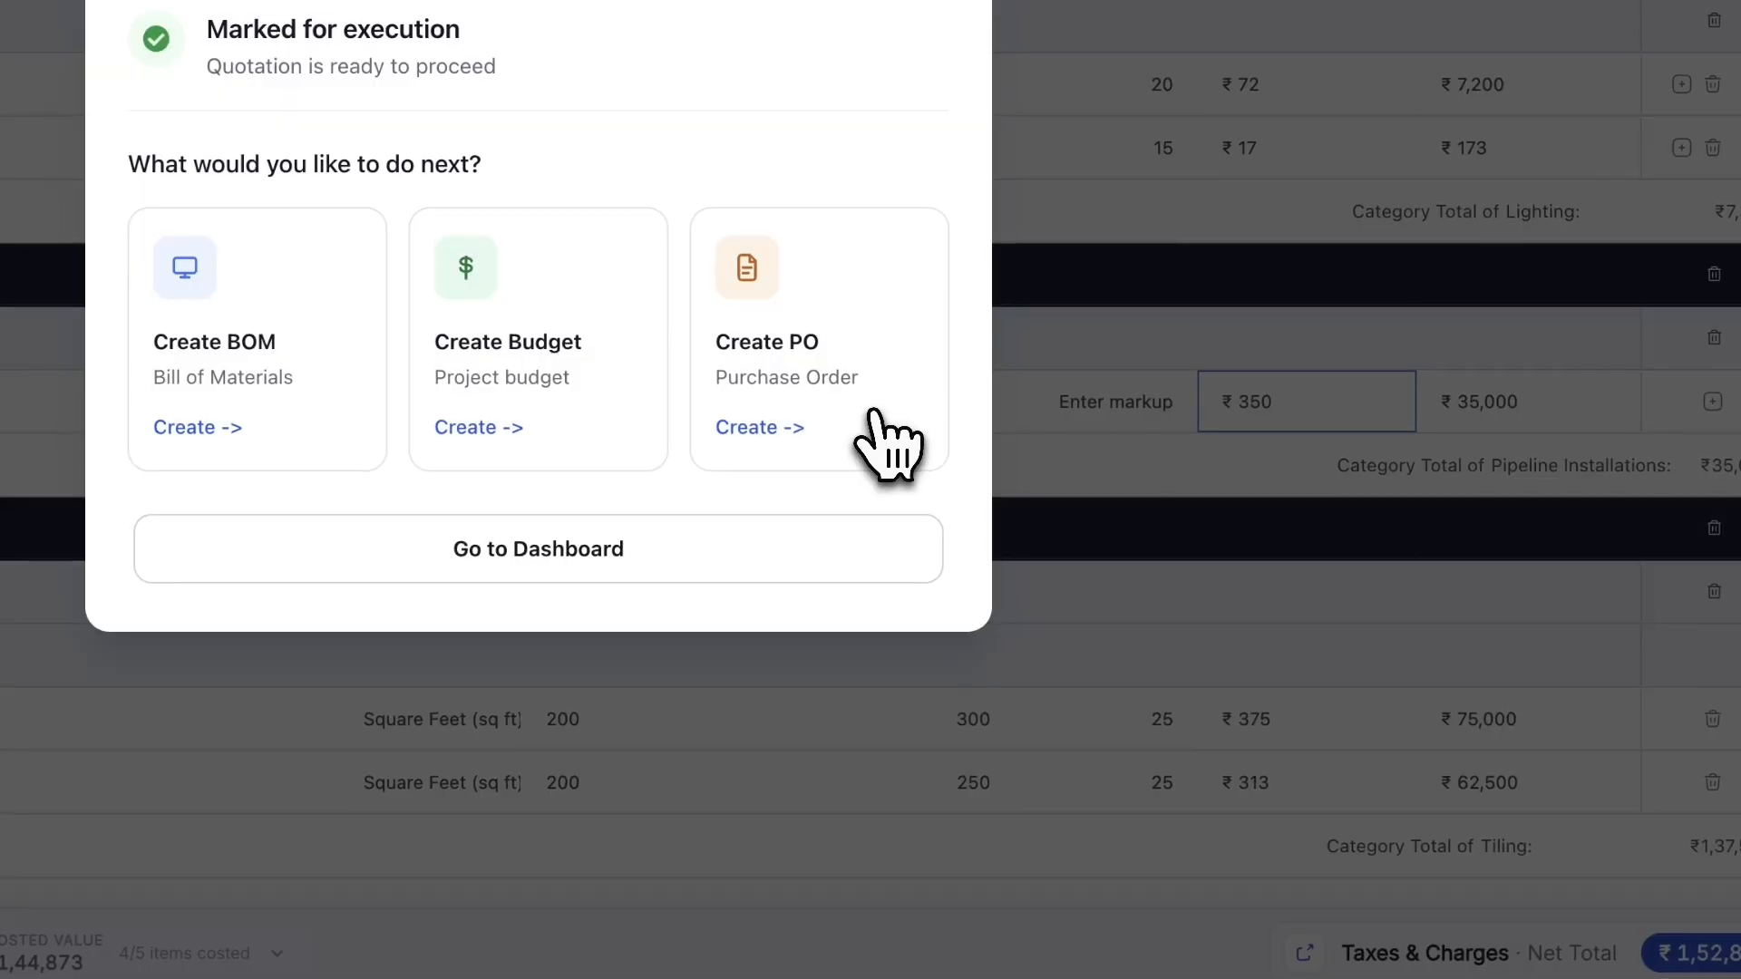
left_click(789, 544)
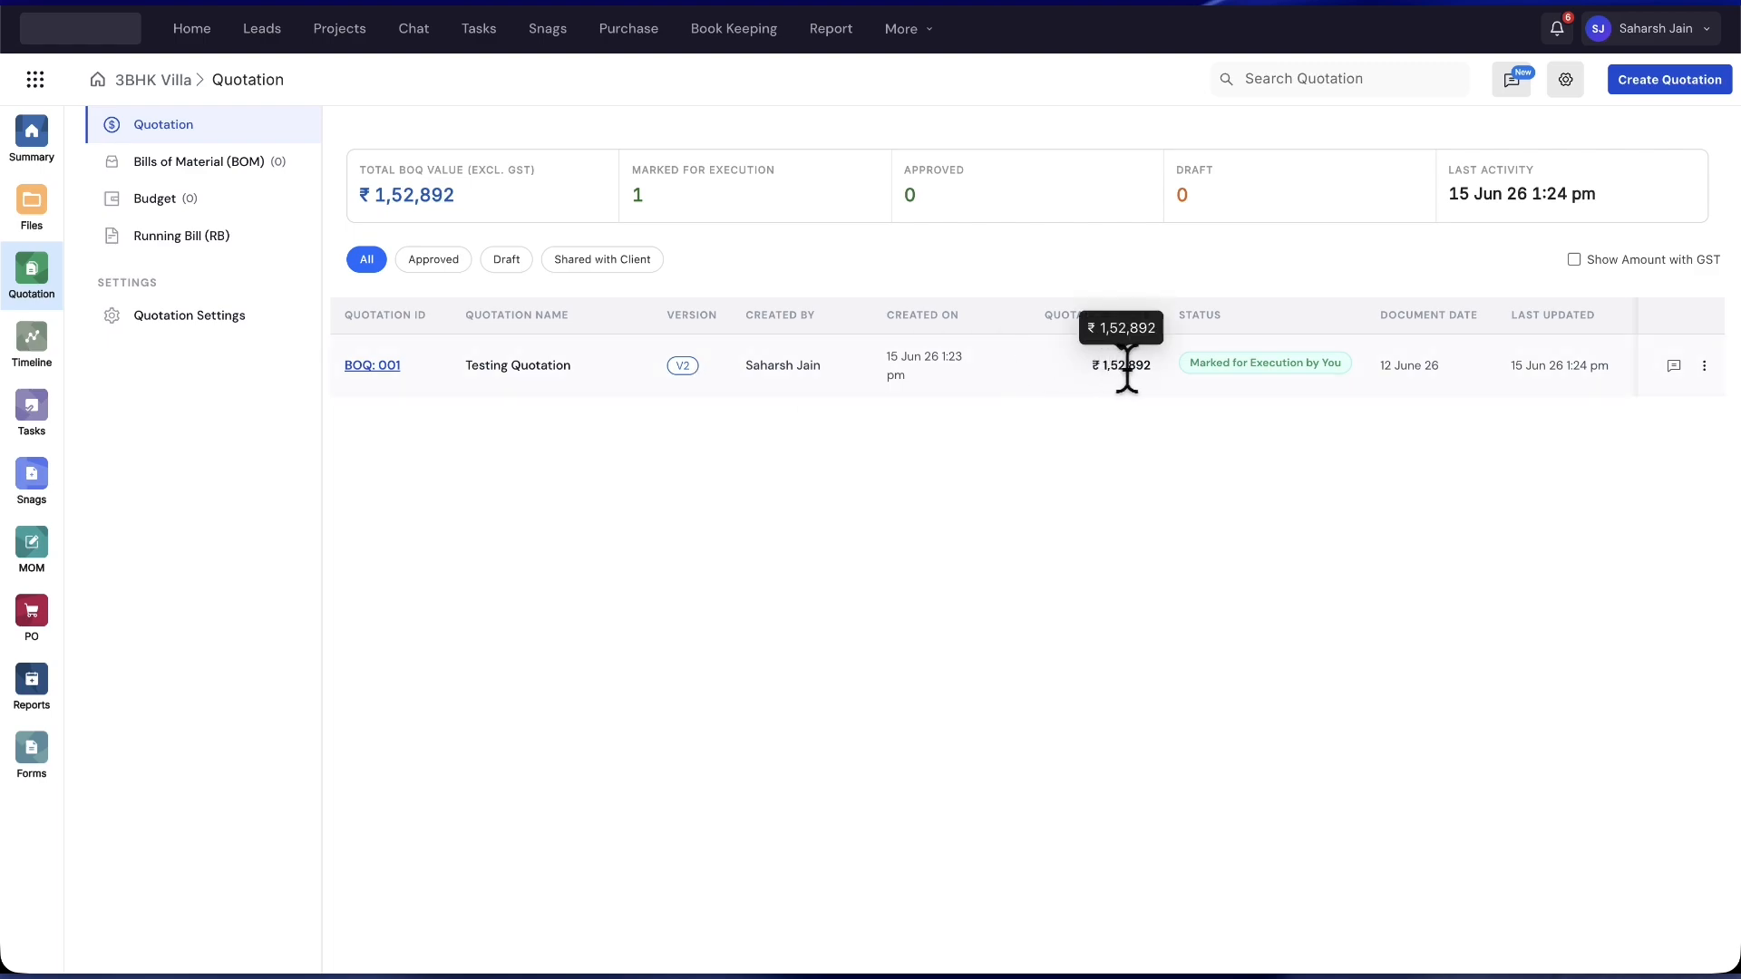
- Reopen BOQ: 001, switch between V1 and V2, and open the V2-vs-V1 Change Log
left_click(1575, 260)
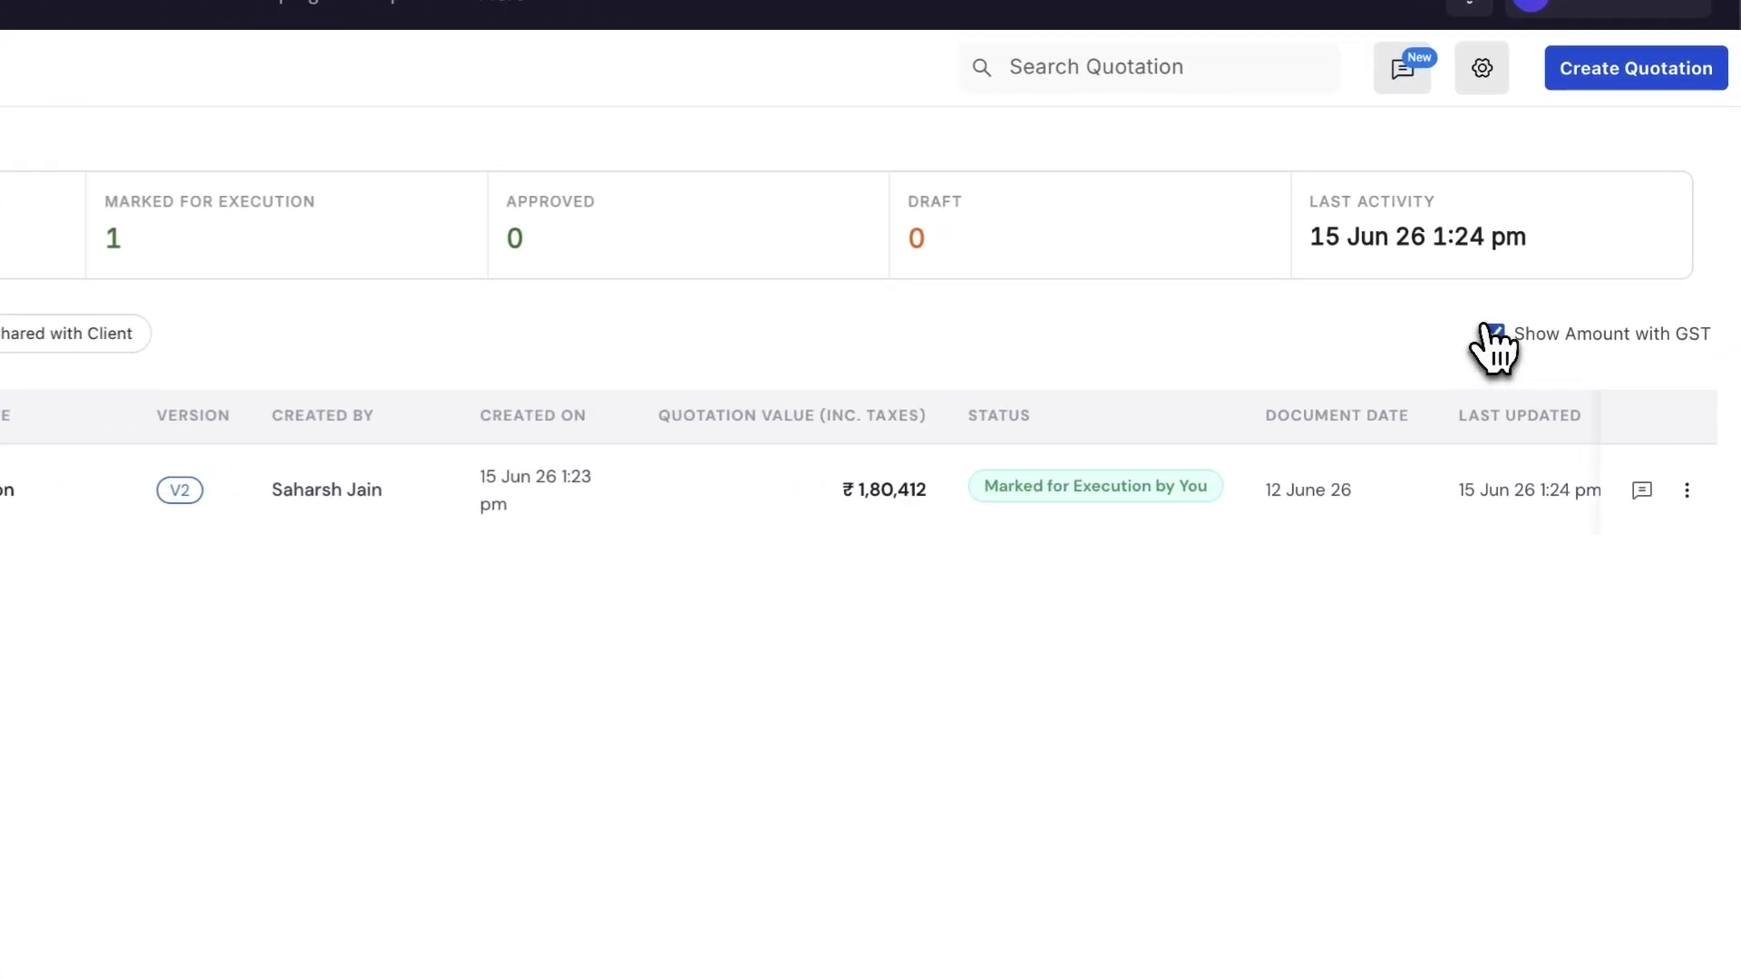
left_click(1491, 338)
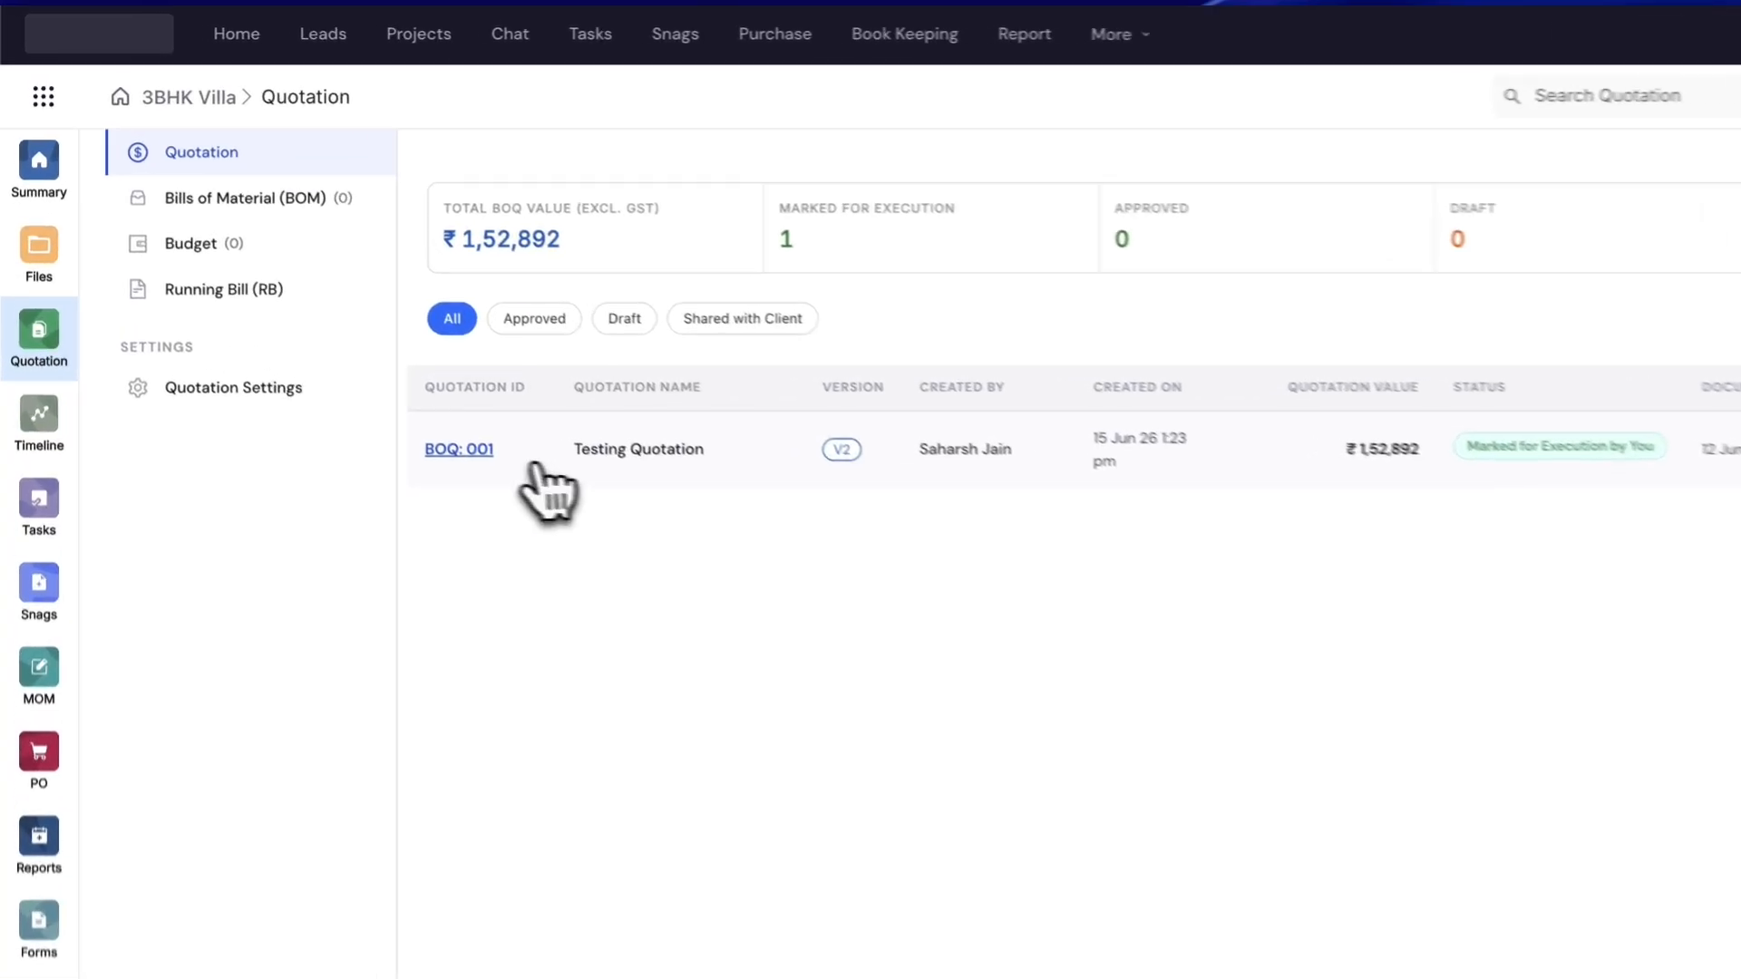
left_click(374, 366)
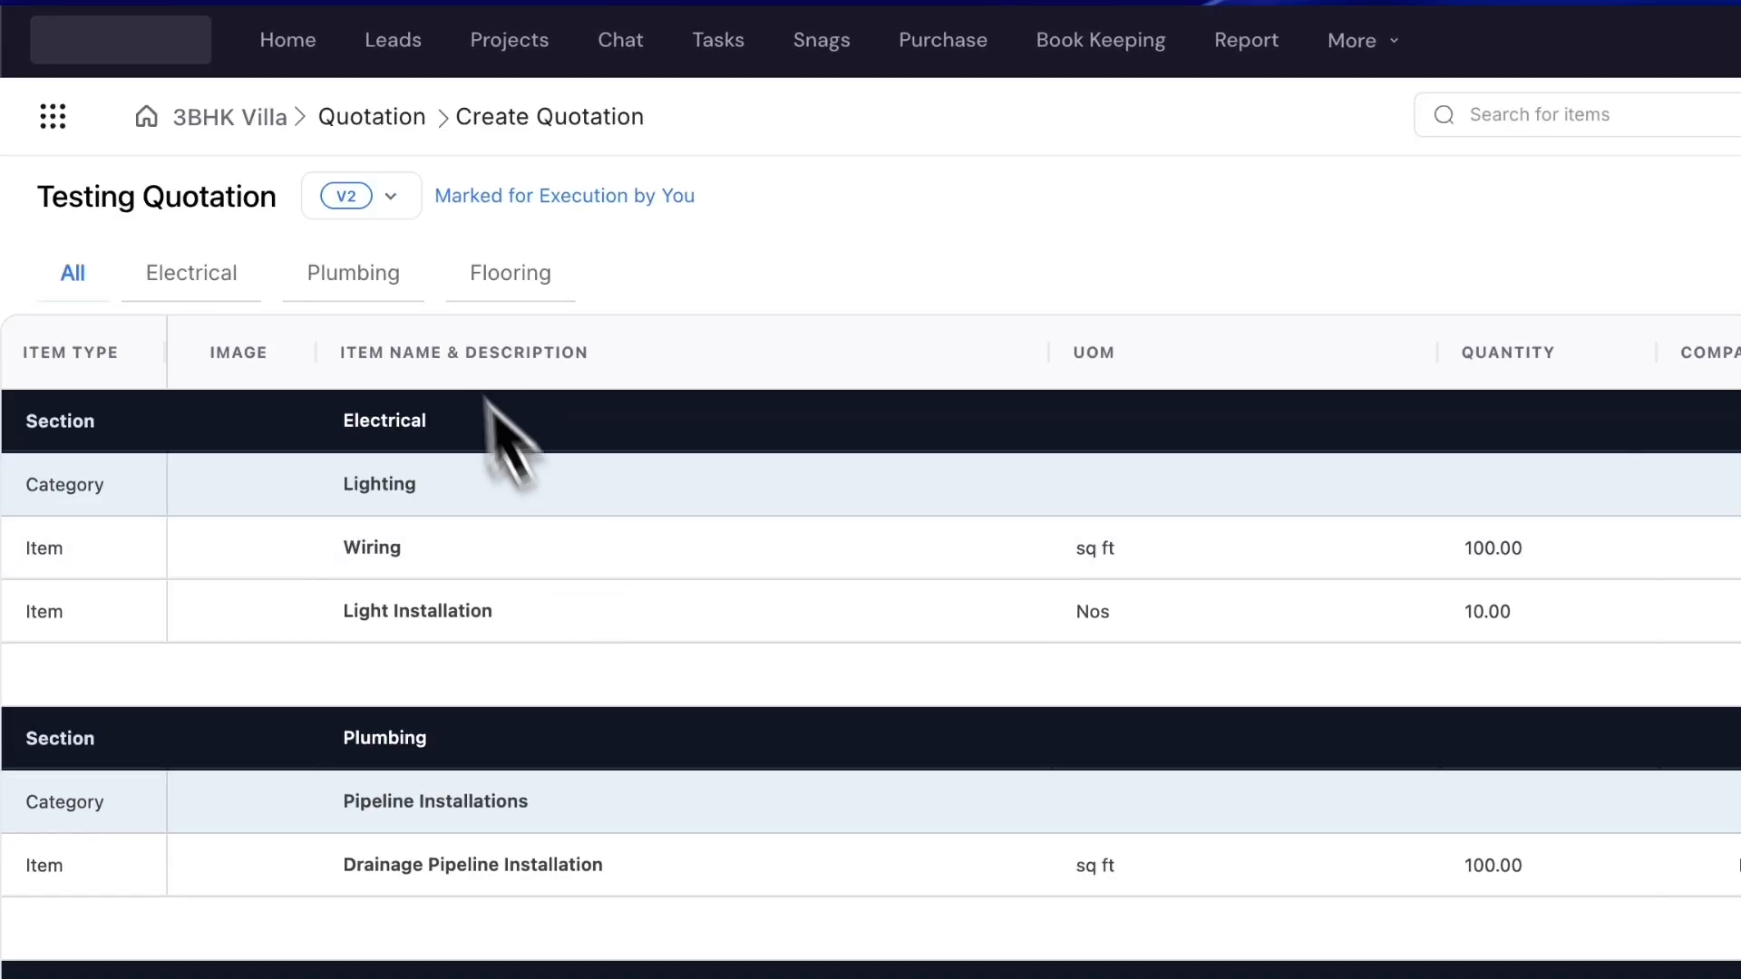
left_click(376, 216)
left_click(371, 265)
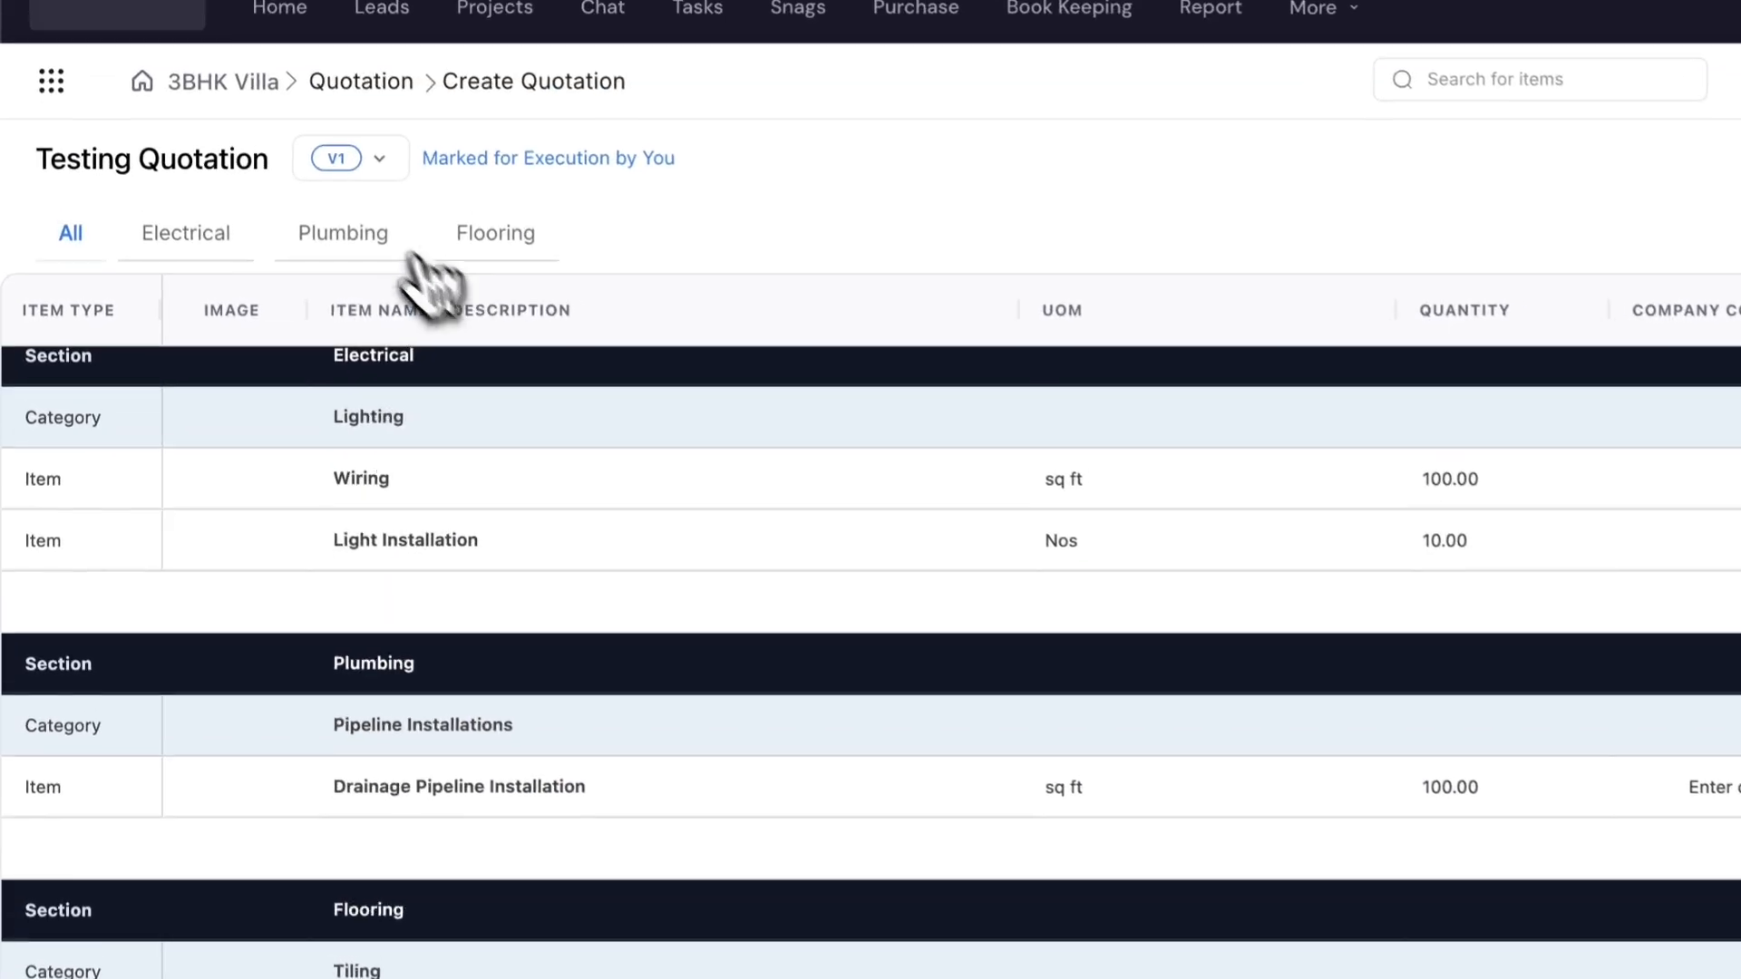
left_click(238, 136)
left_click(348, 233)
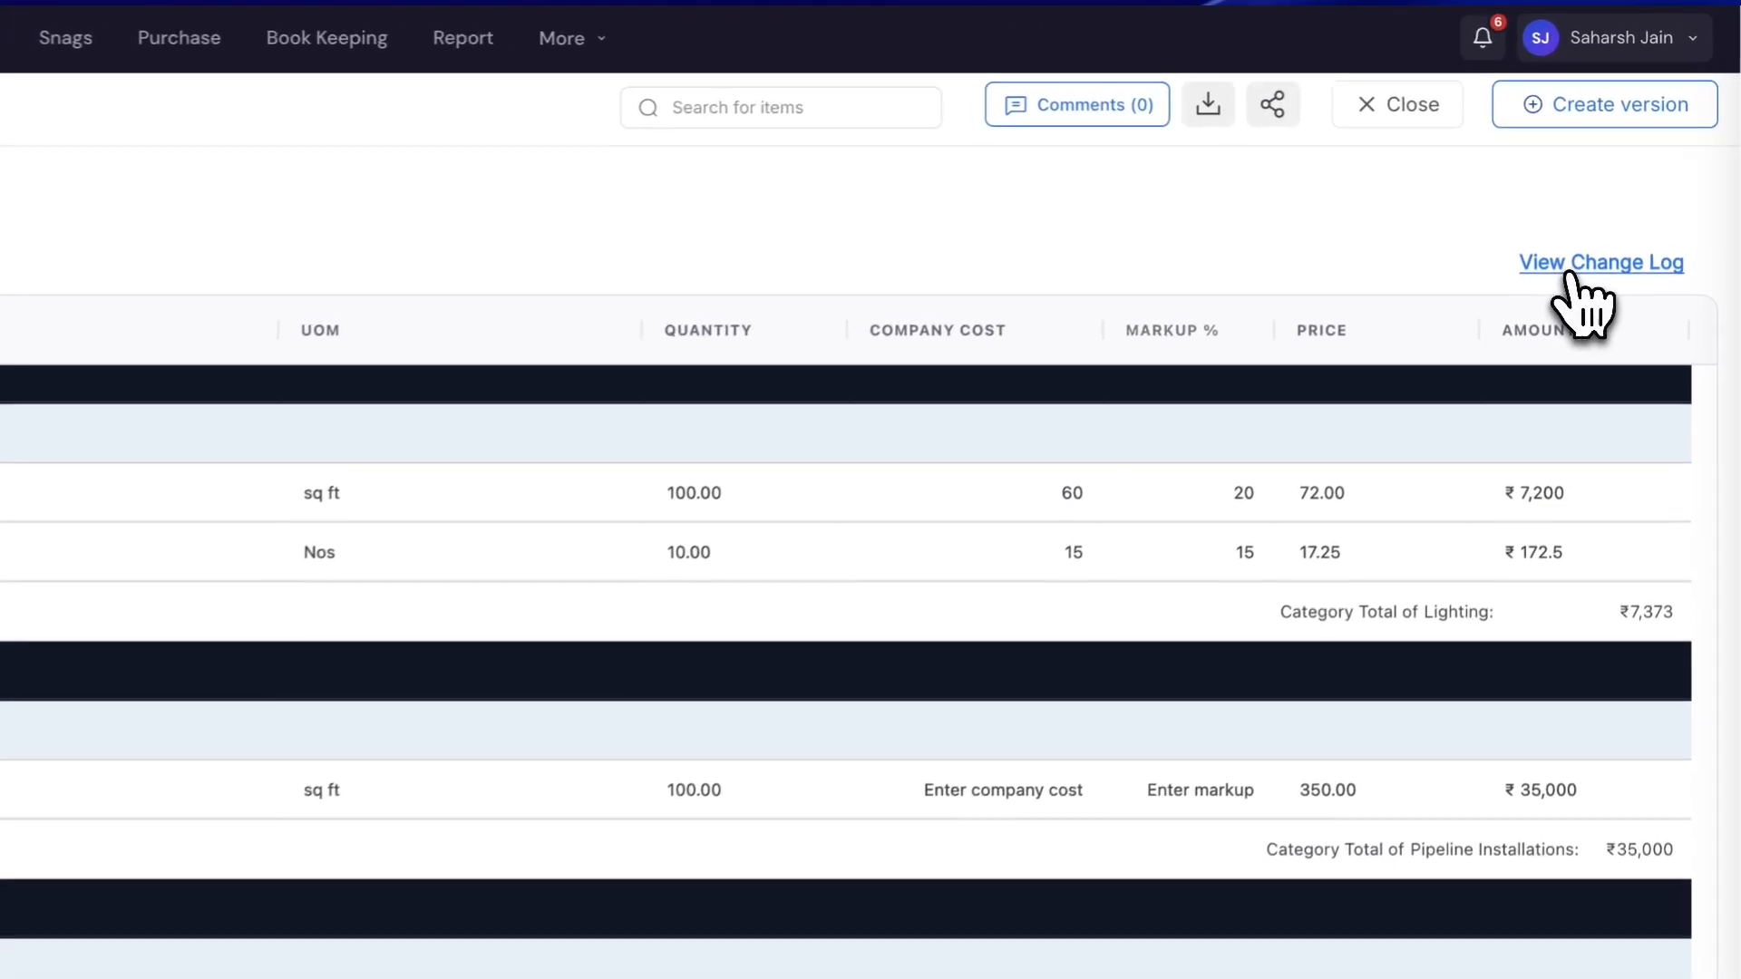
left_click(1641, 189)
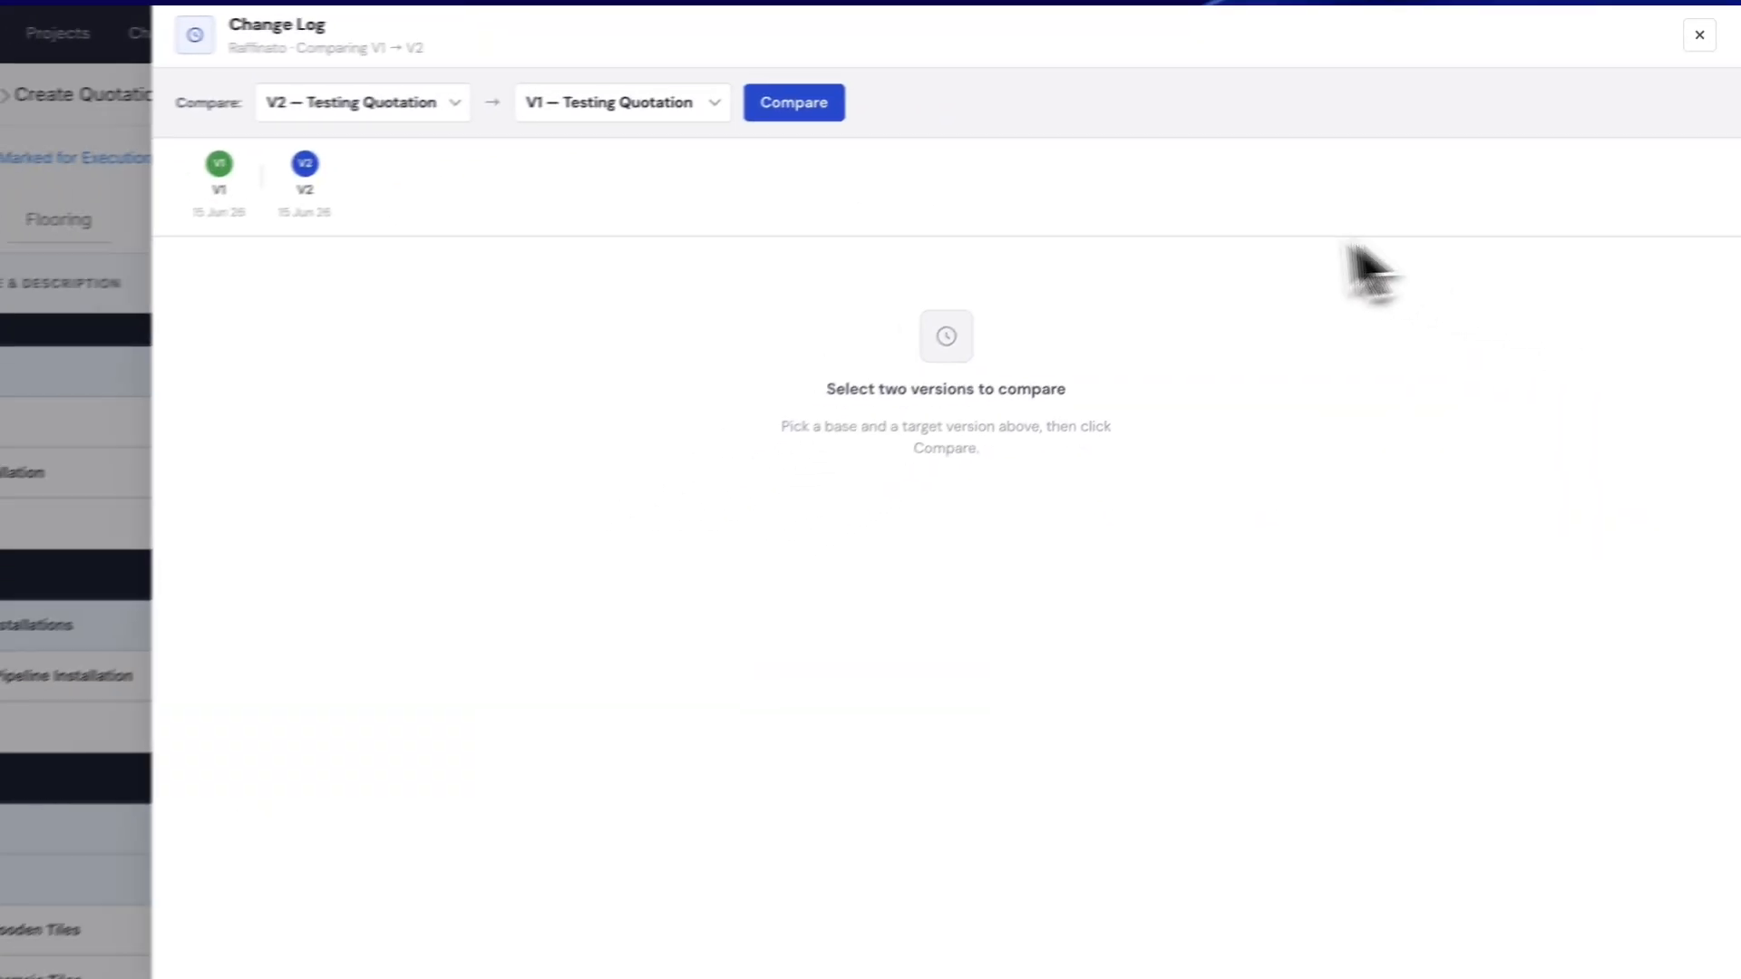
- Compare V1 with V2 to see drainage drop from ₹400 to ₹350, then close the change log
left_click(768, 108)
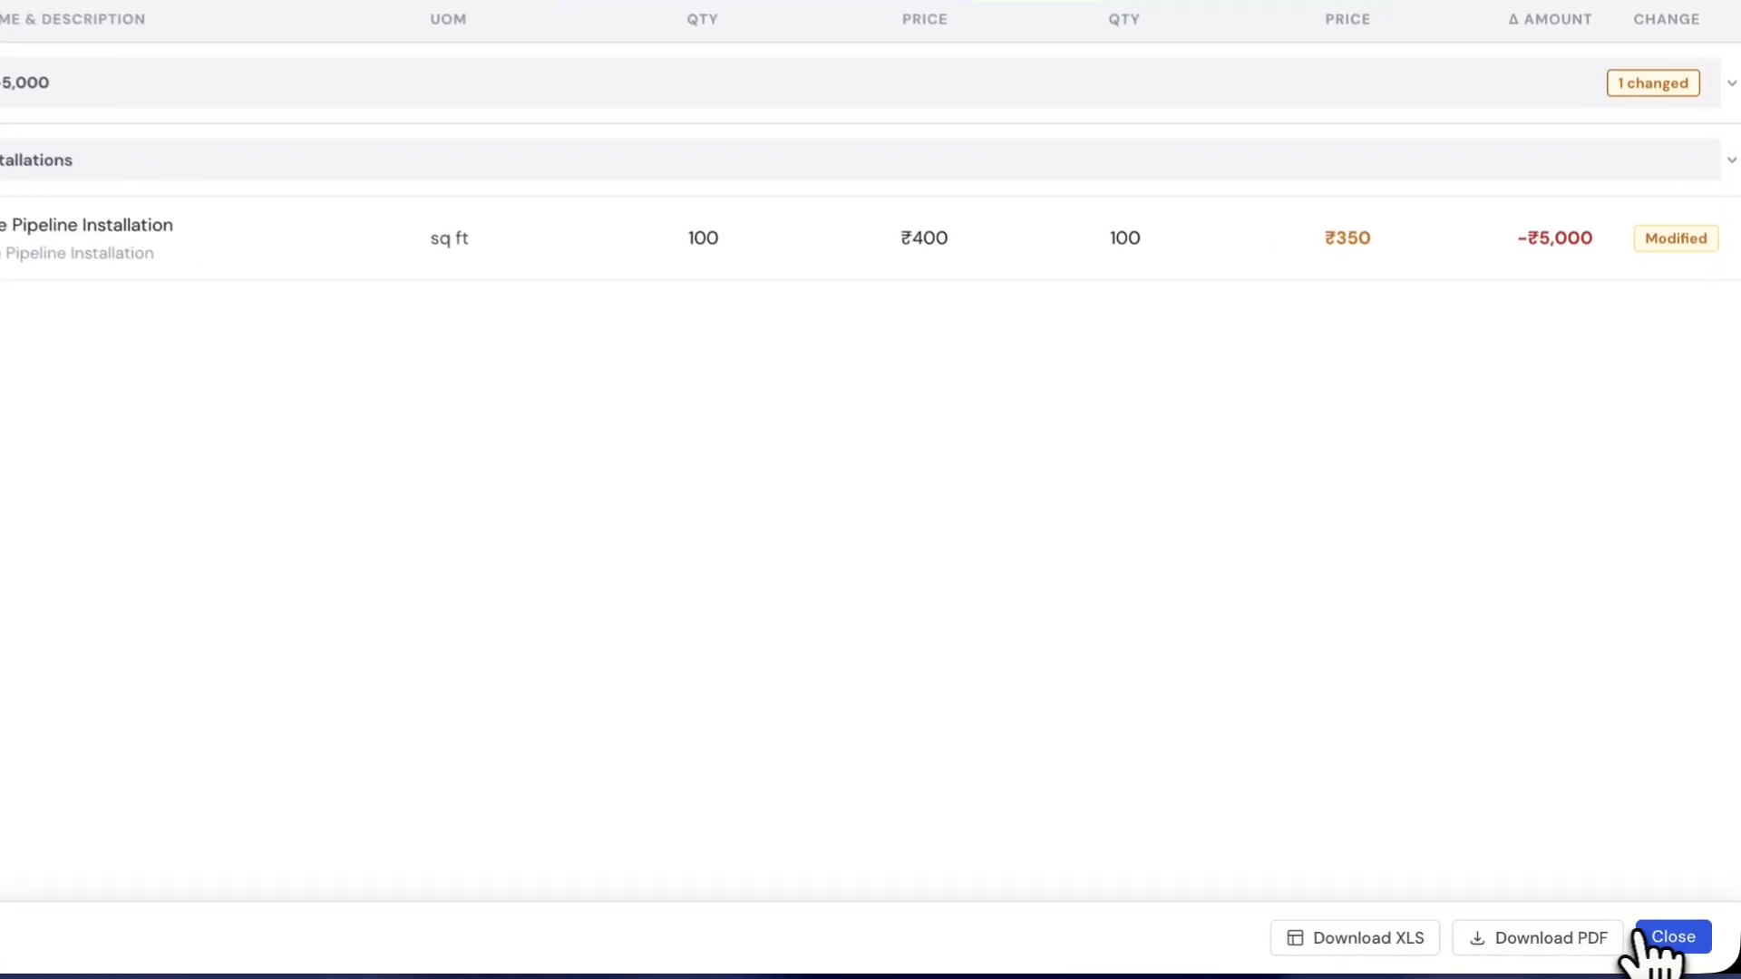
left_click(1694, 949)
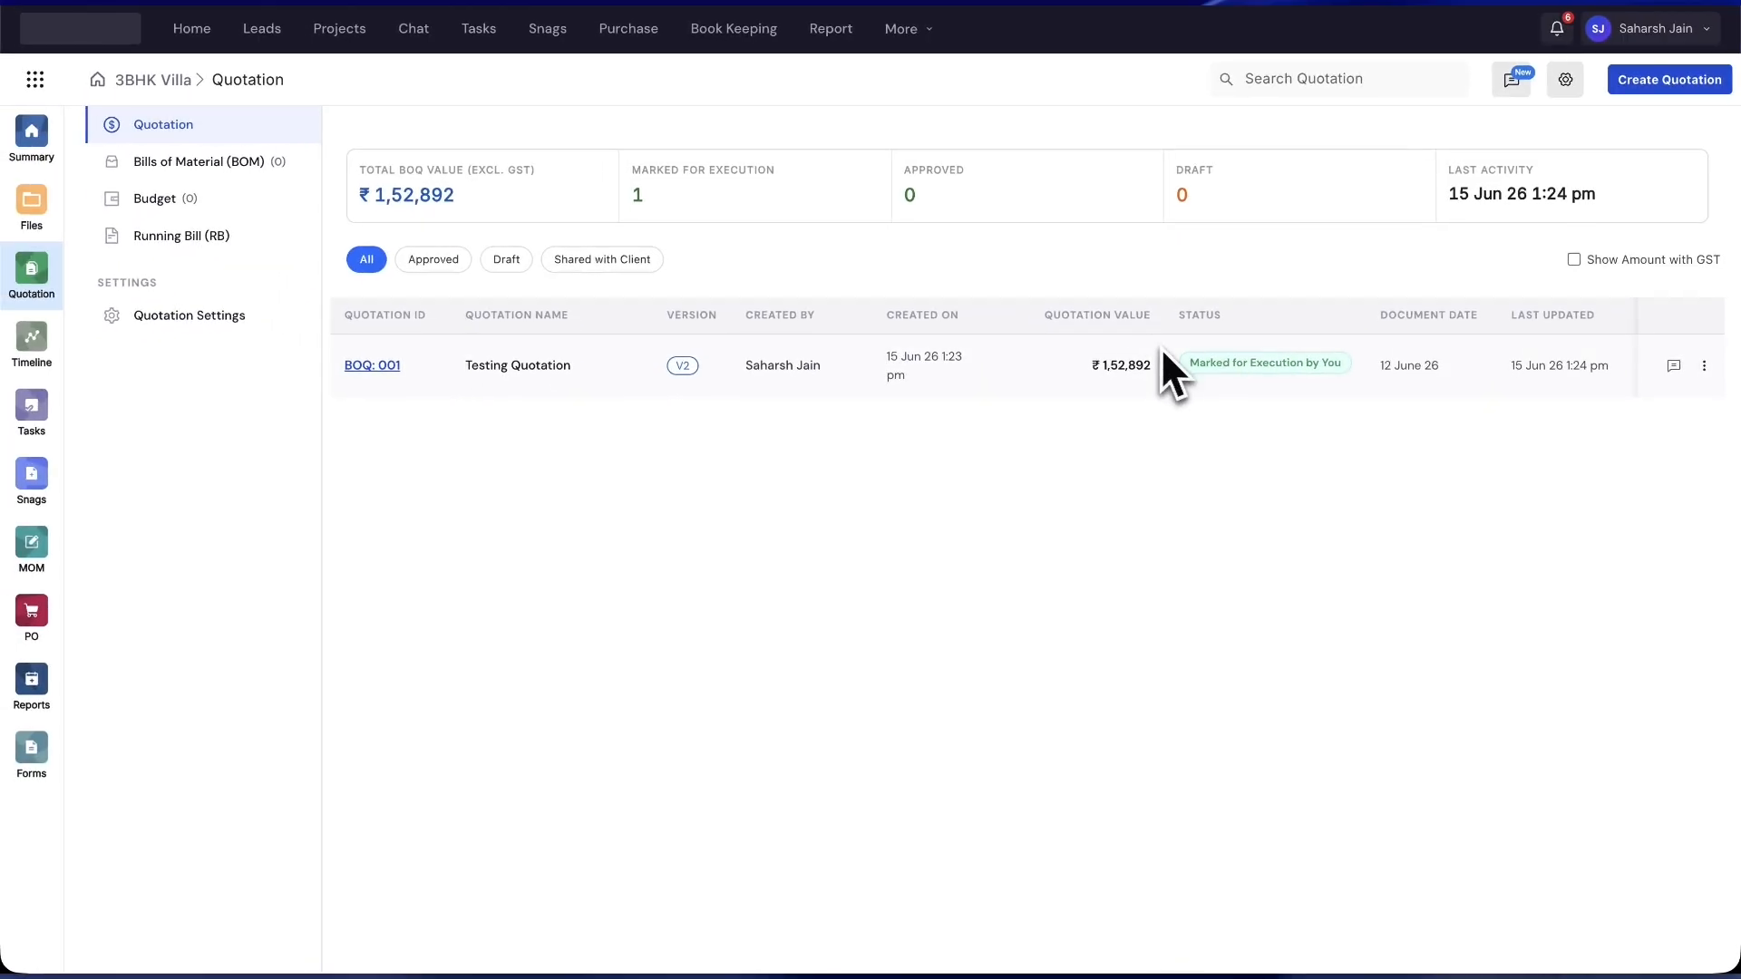
- Choose Download as Pdf from the Testing Quotation row's actions menu to reach the column picker
left_click(1705, 367)
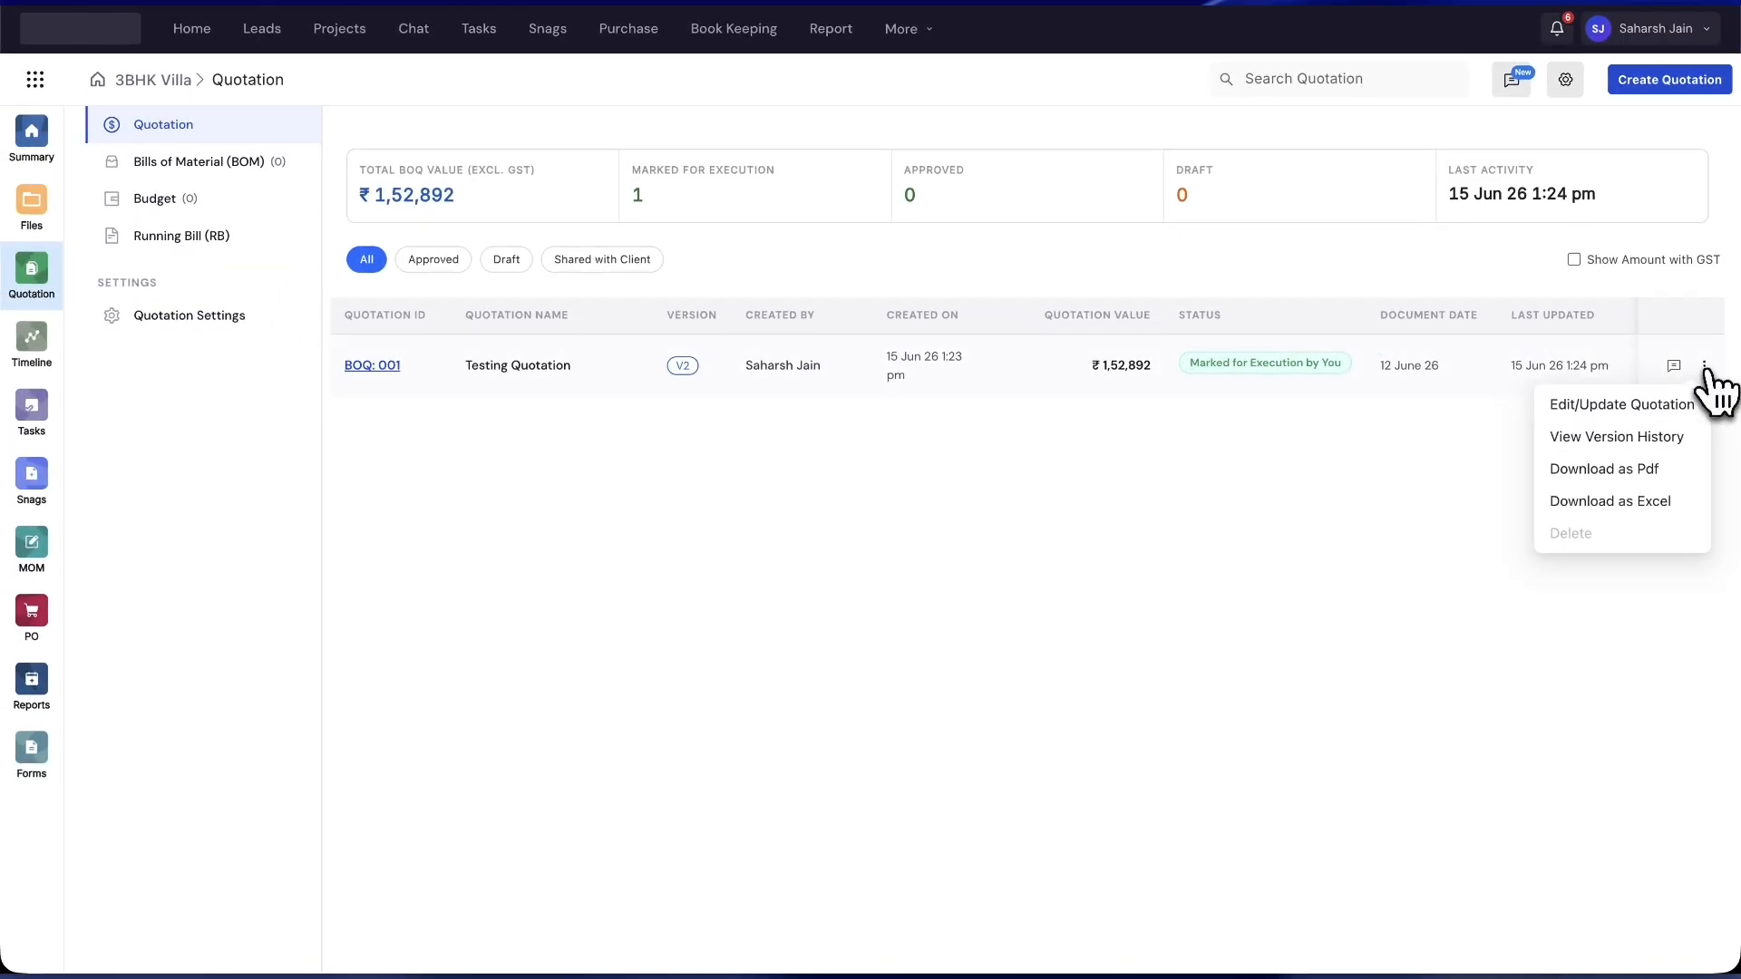
left_click(1644, 474)
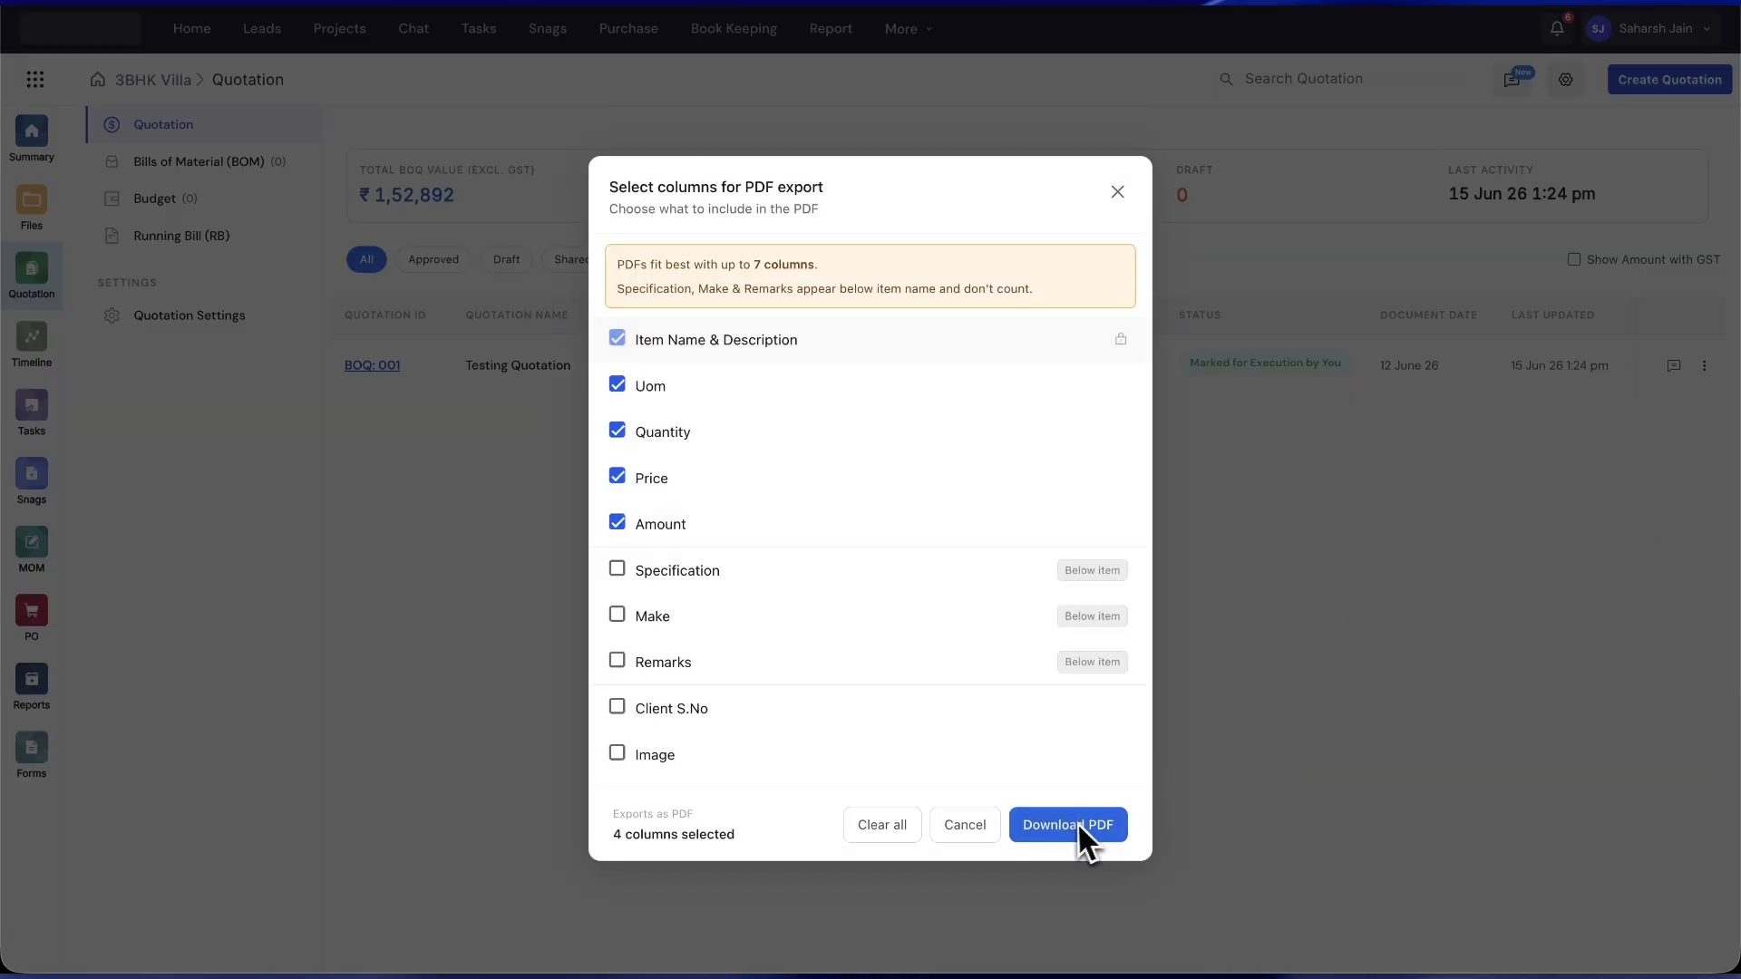